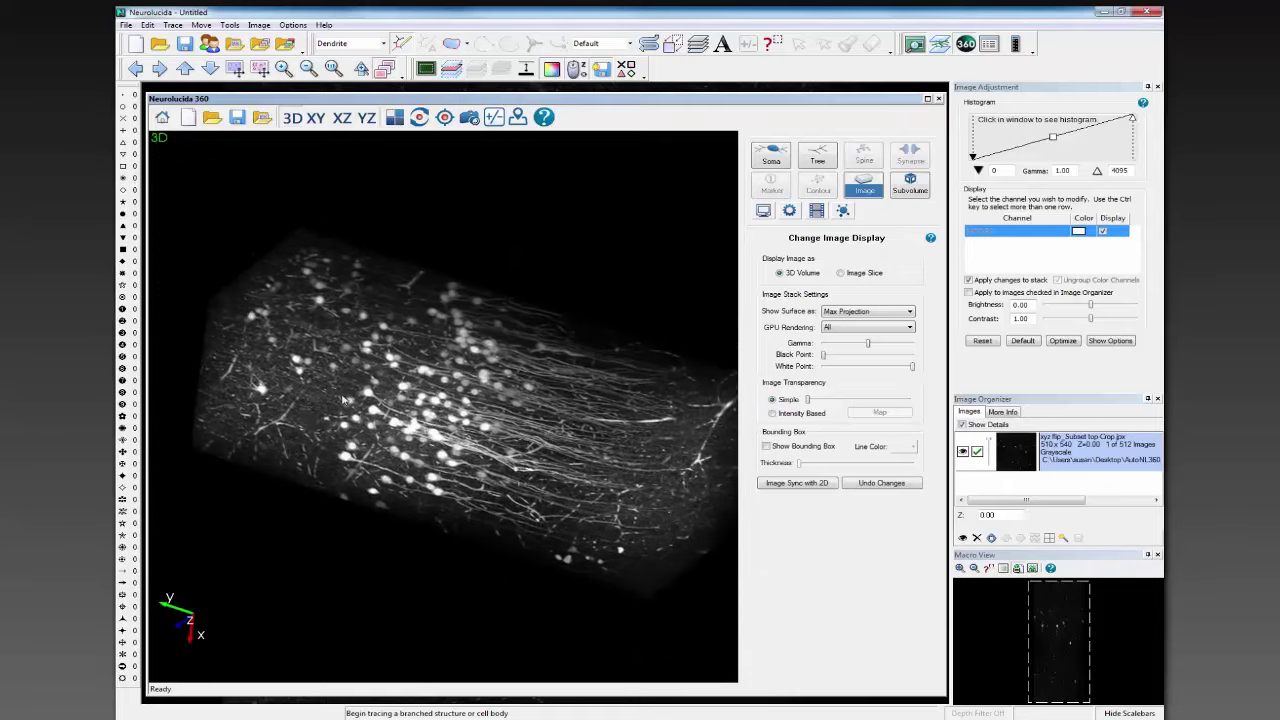
- Examine the image volume from several angles and display it in quad view
left_click_drag(404, 393, 575, 178)
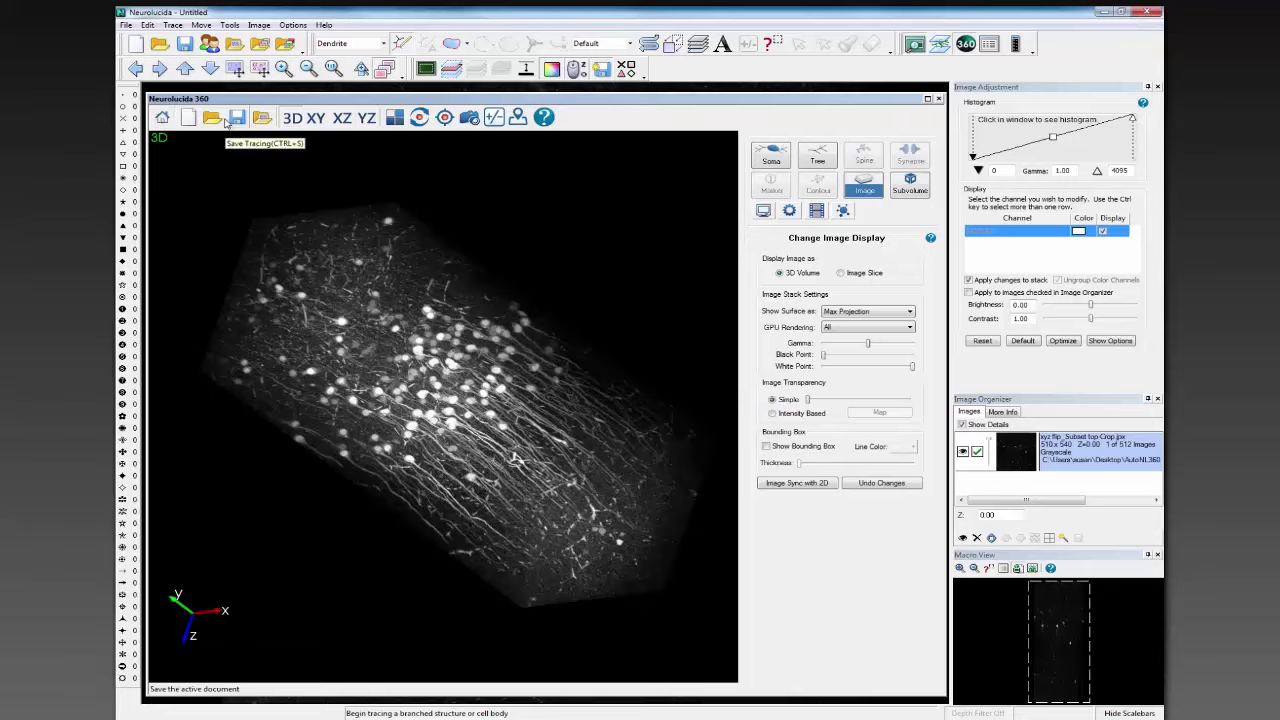
left_click(166, 120)
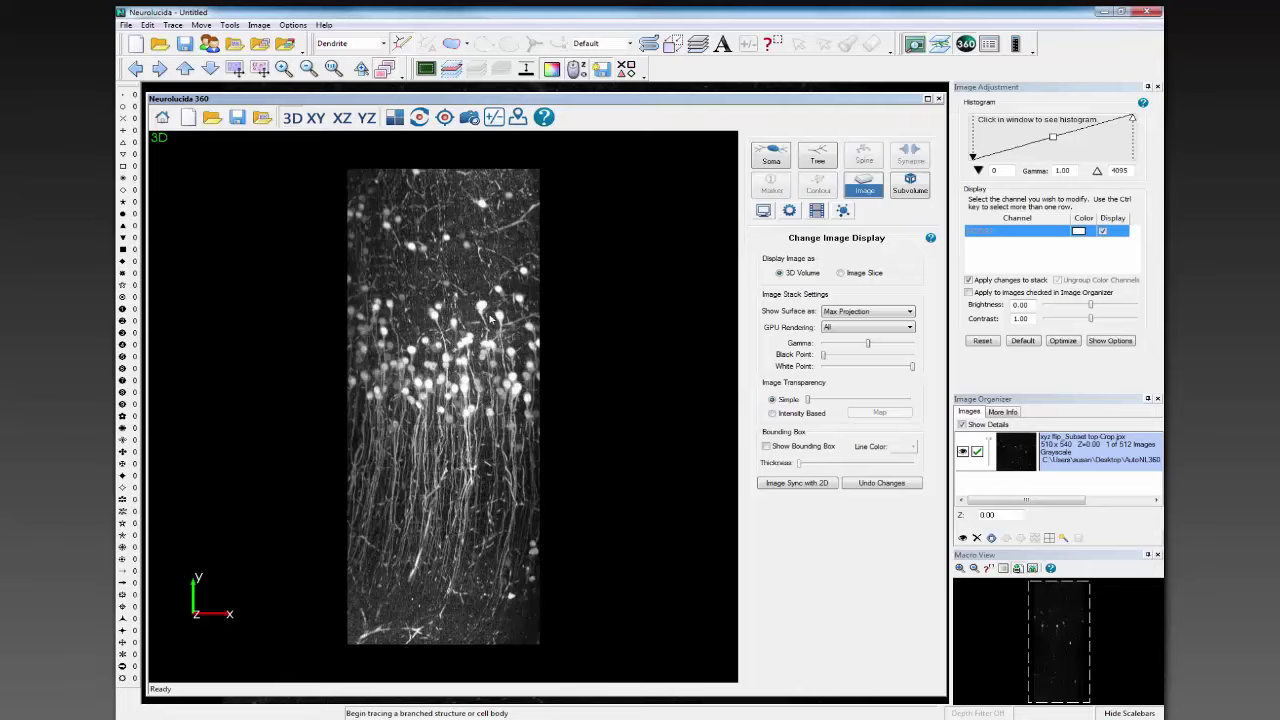
left_click_drag(446, 380, 375, 318)
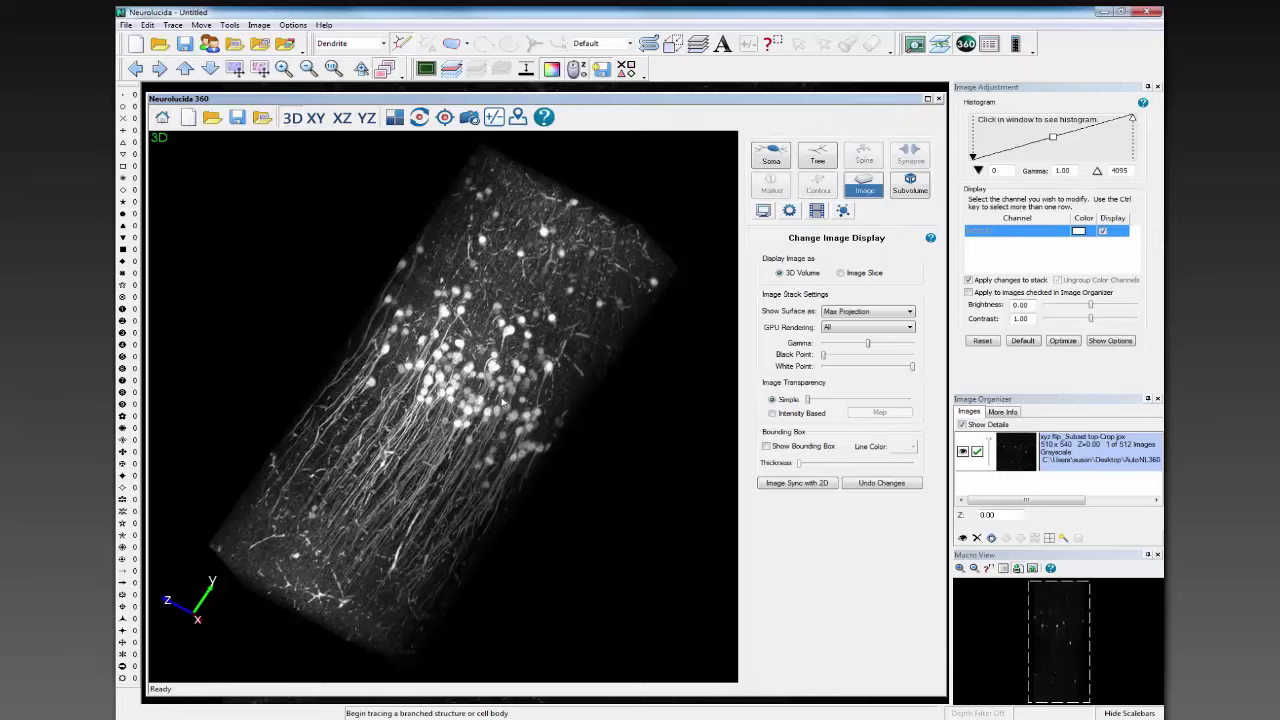
left_click_drag(503, 401, 430, 250)
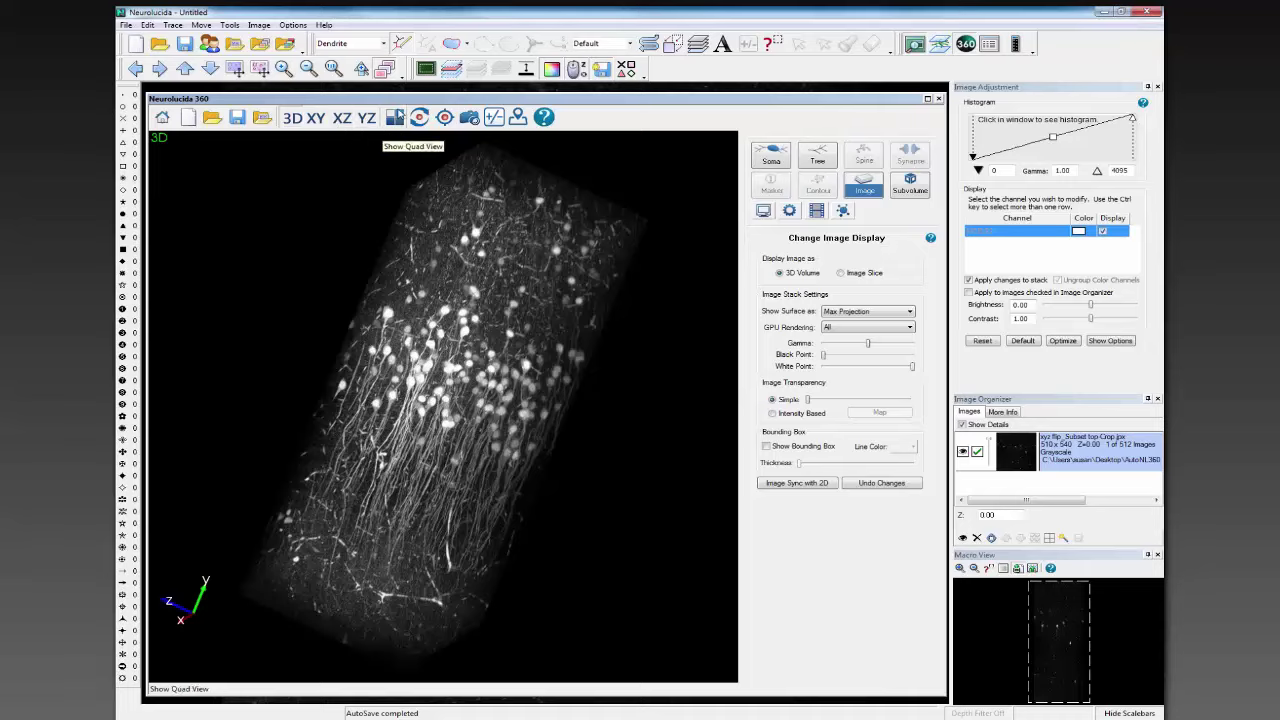
left_click(396, 117)
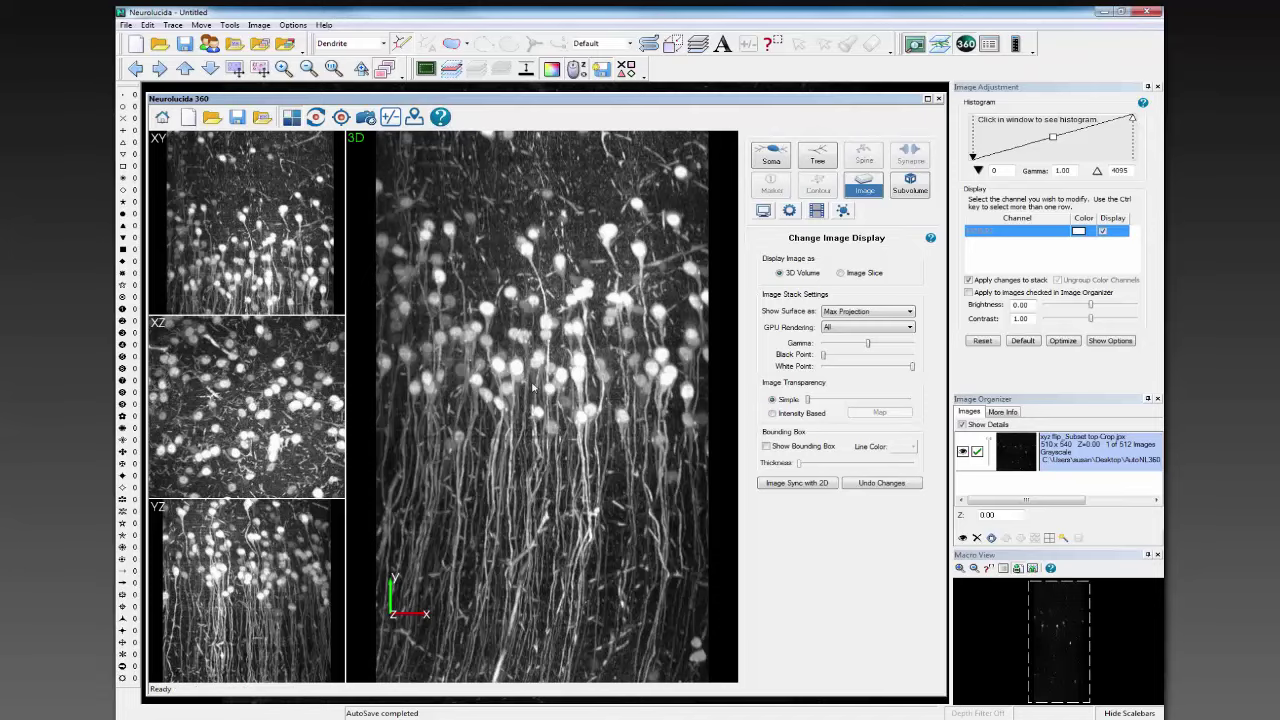
- In soma detection, set the largest cross section to 48 µm and model one isolated soma in the 3D view
scroll(533, 388, "up", 2)
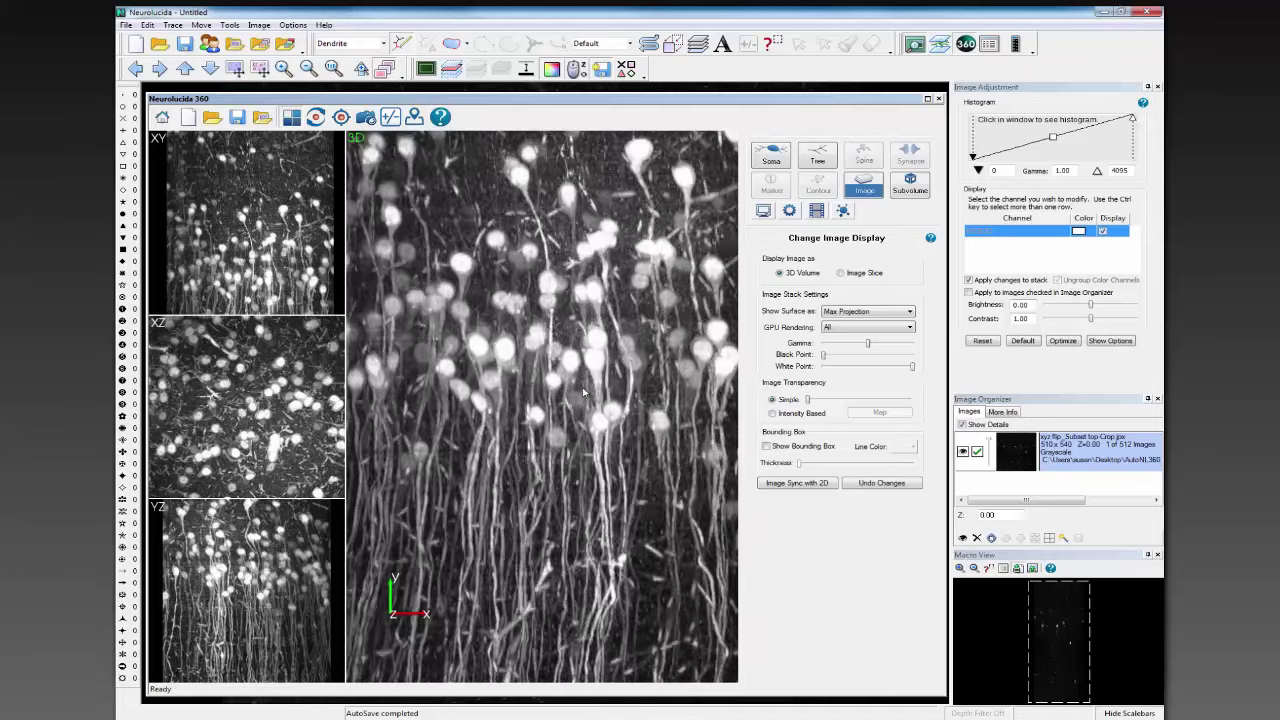
left_click_drag(532, 304, 658, 412)
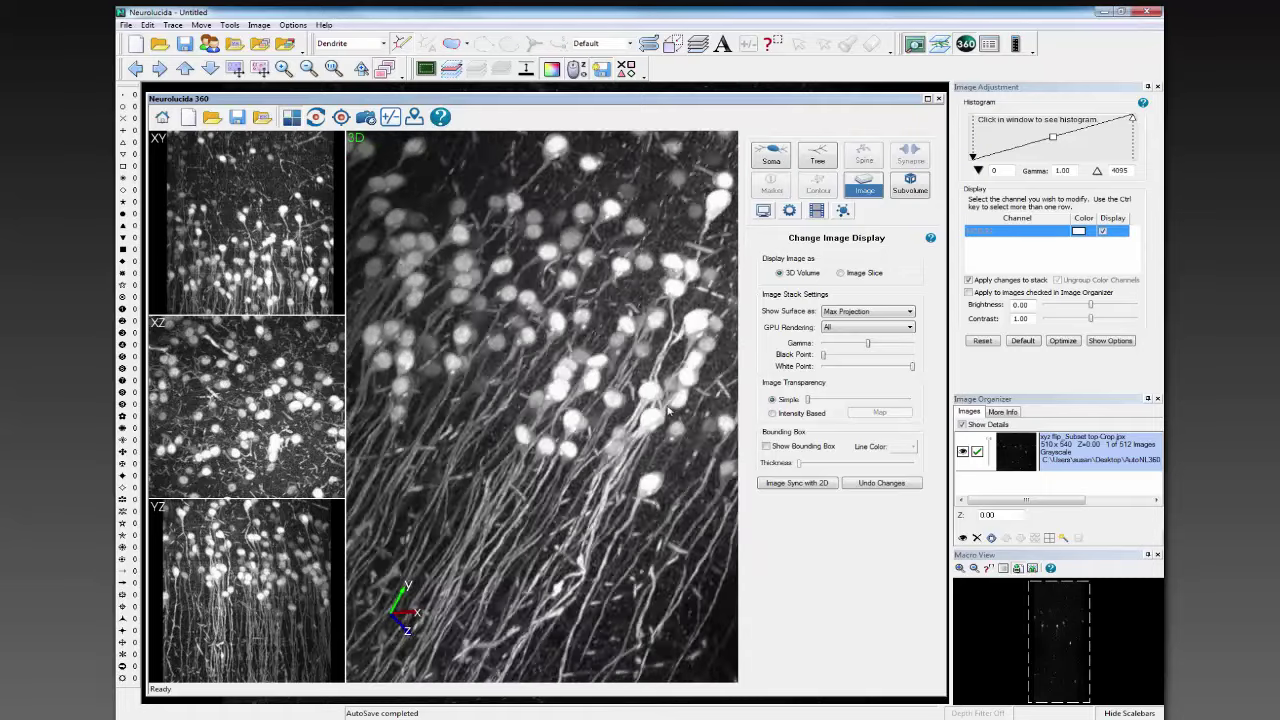
scroll(553, 400, "down", 3)
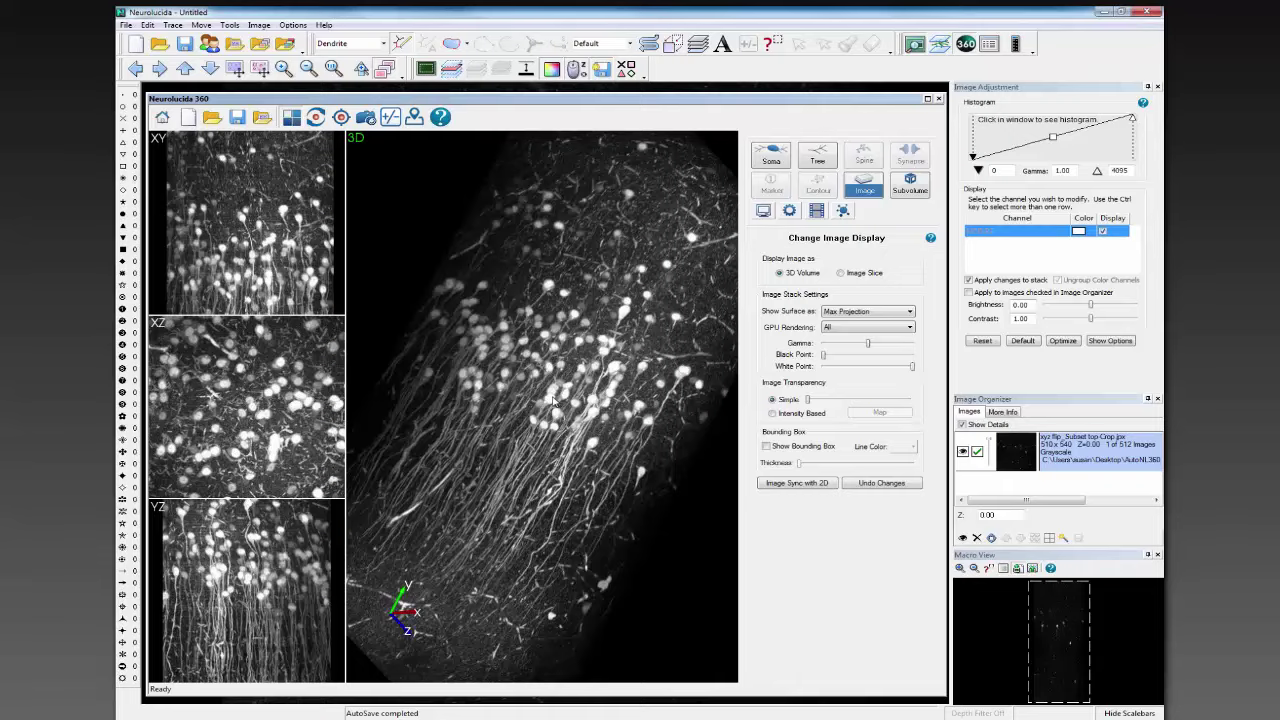
left_click_drag(553, 400, 676, 395)
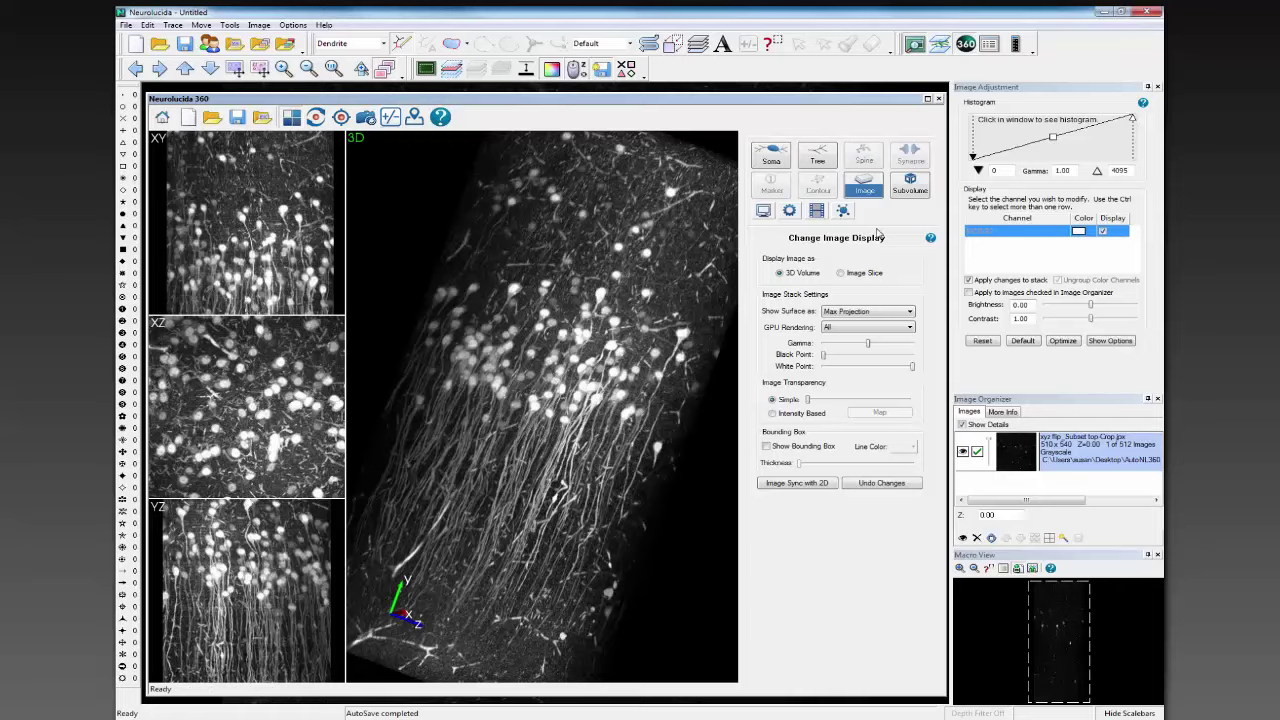
left_click(780, 157)
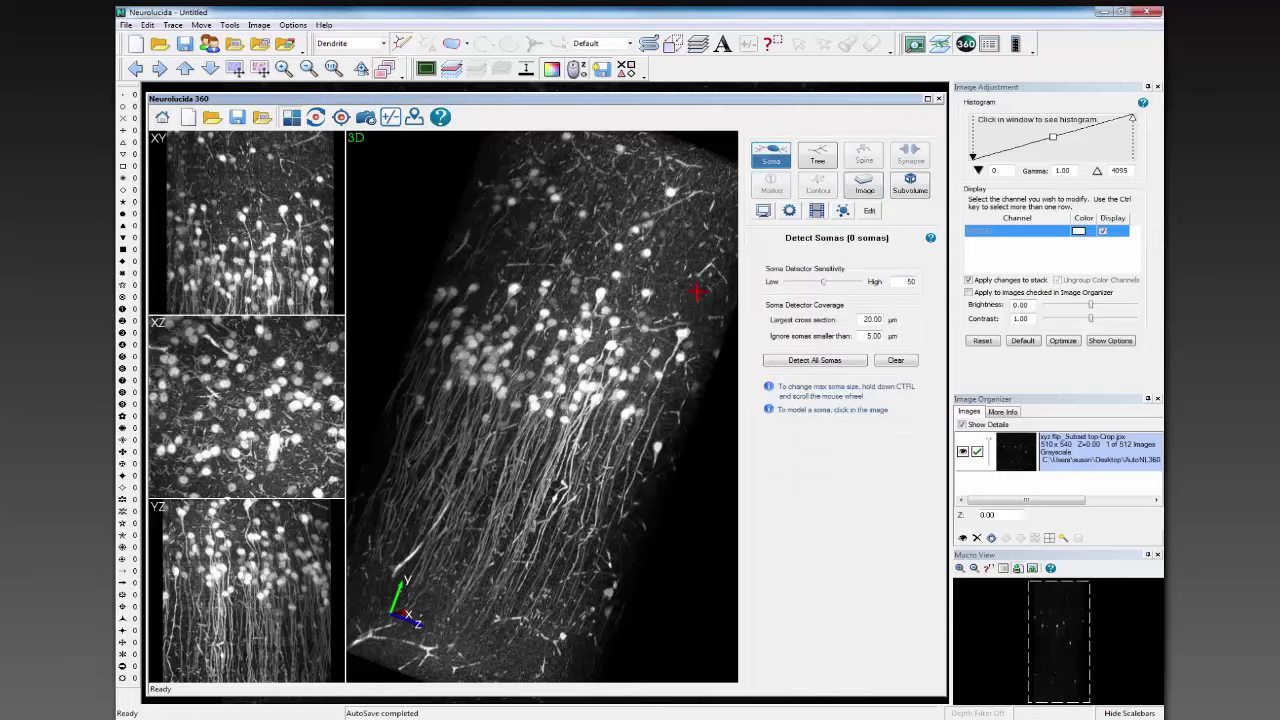
scroll(631, 336, "up", 5)
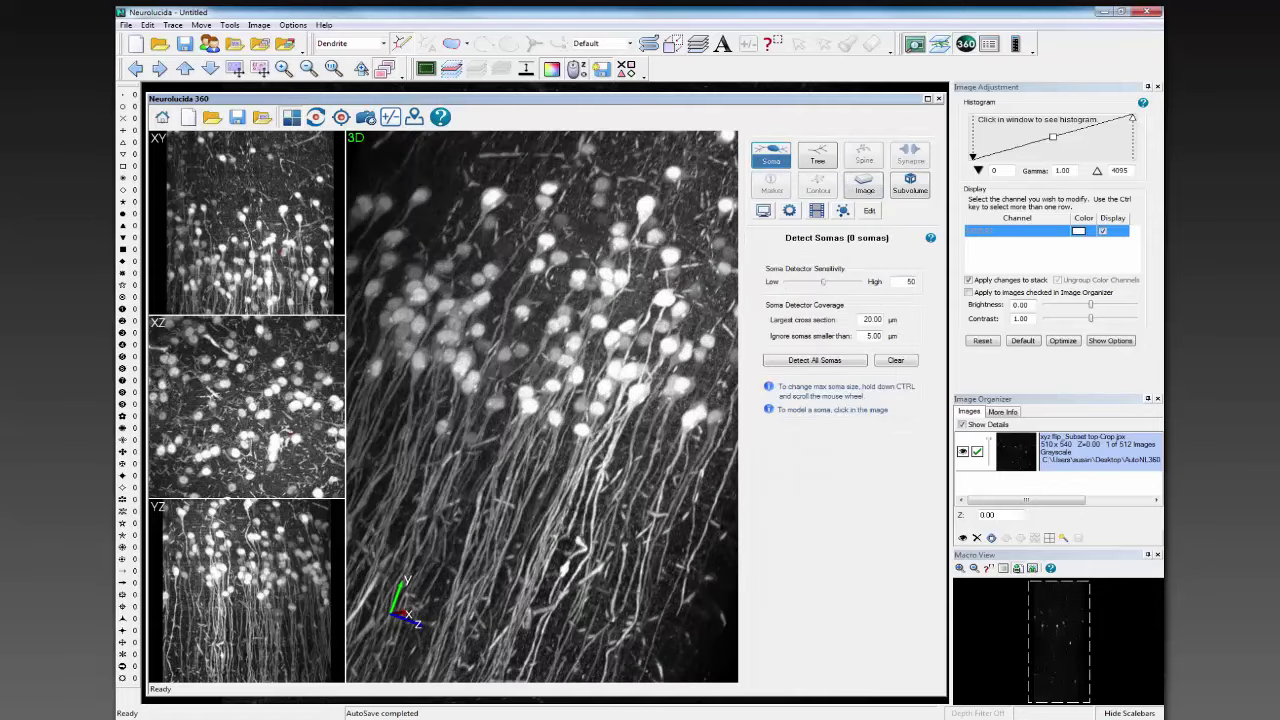
scroll(602, 316, "up", 1)
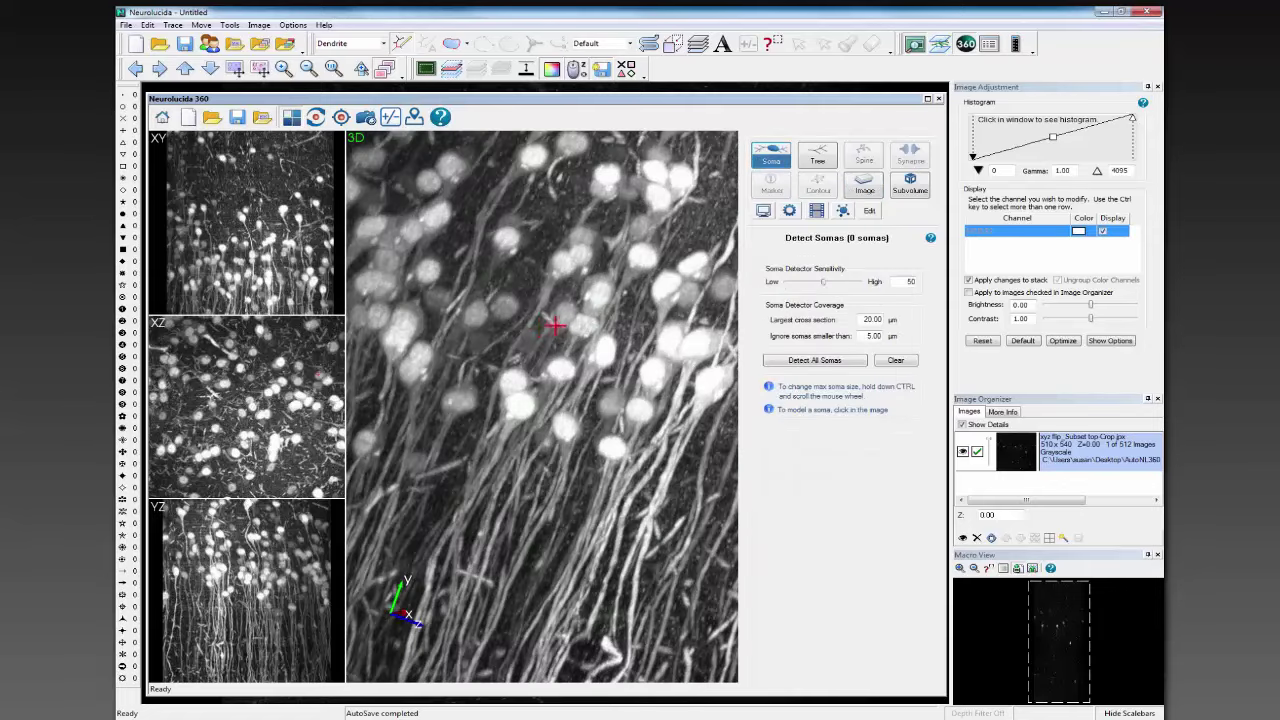
scroll(536, 315, "up", 3, "ctrl")
left_click(506, 245)
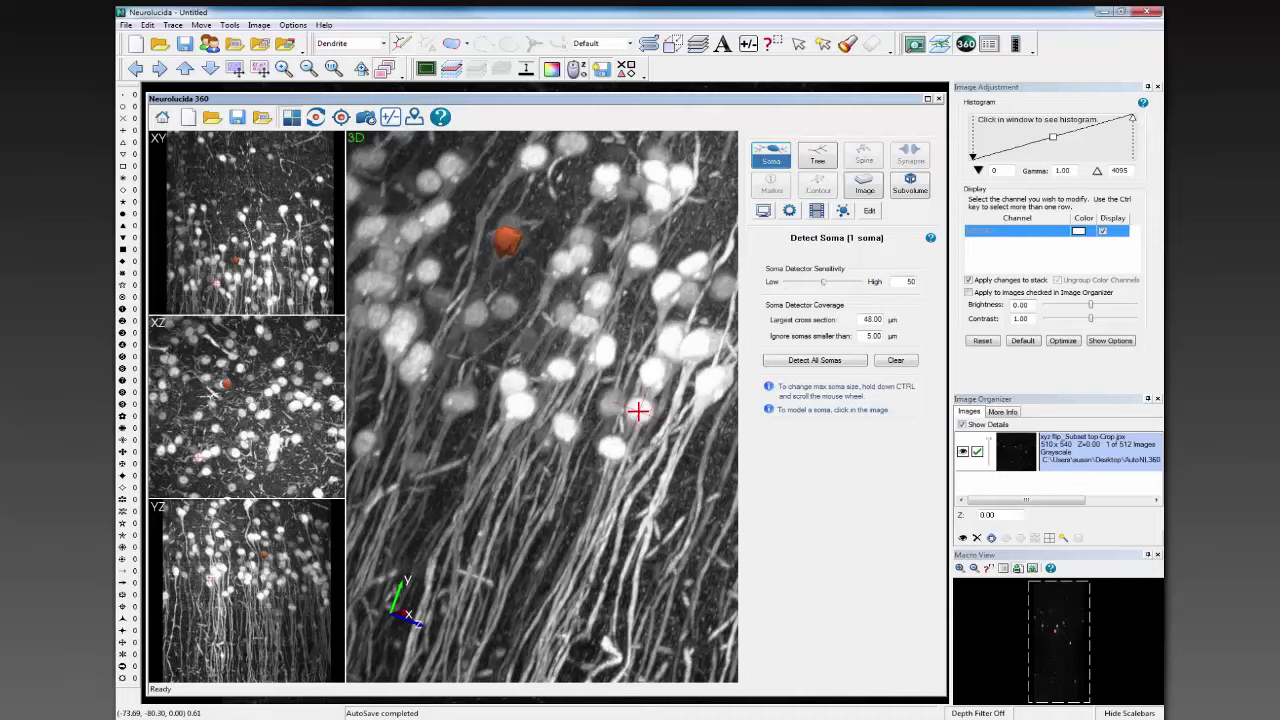
- Set the largest soma cross section to 46 µm and model three more individual somas in the 3D view
scroll(638, 410, "down", 3, "ctrl")
scroll(633, 420, "down", 4, "ctrl")
scroll(640, 408, "up", 3, "ctrl")
left_click(609, 449)
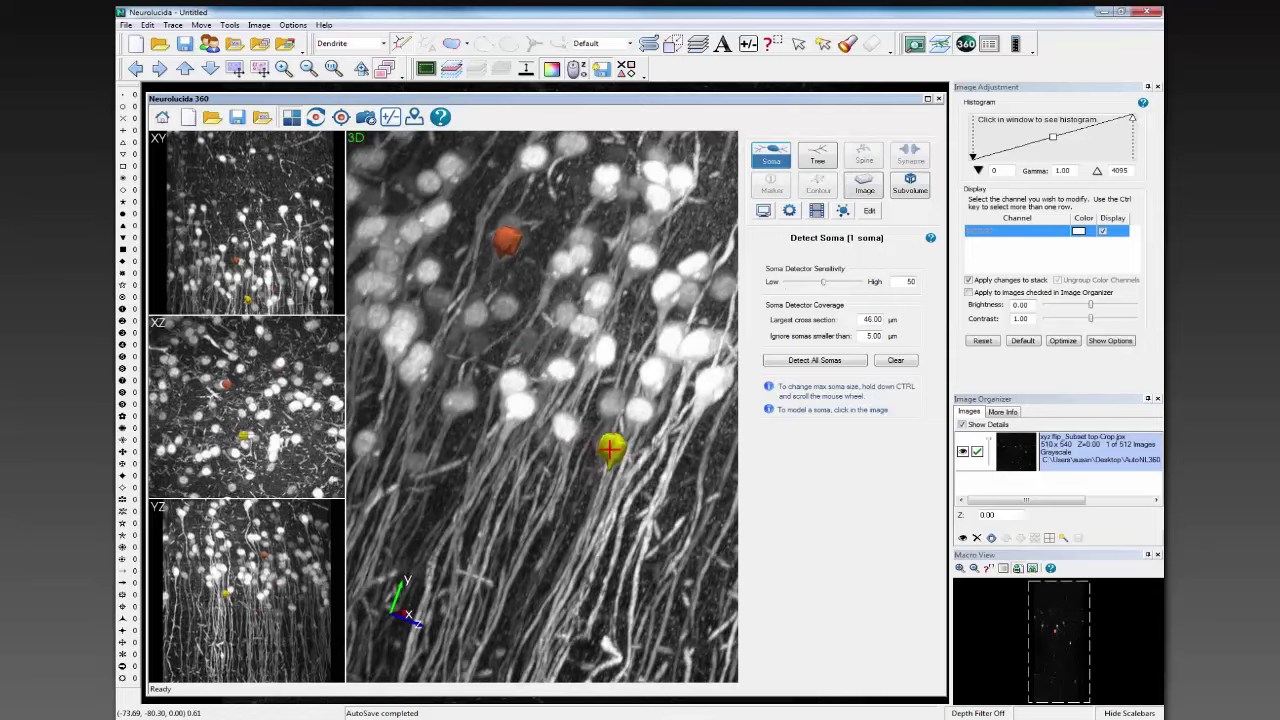
left_click(506, 304)
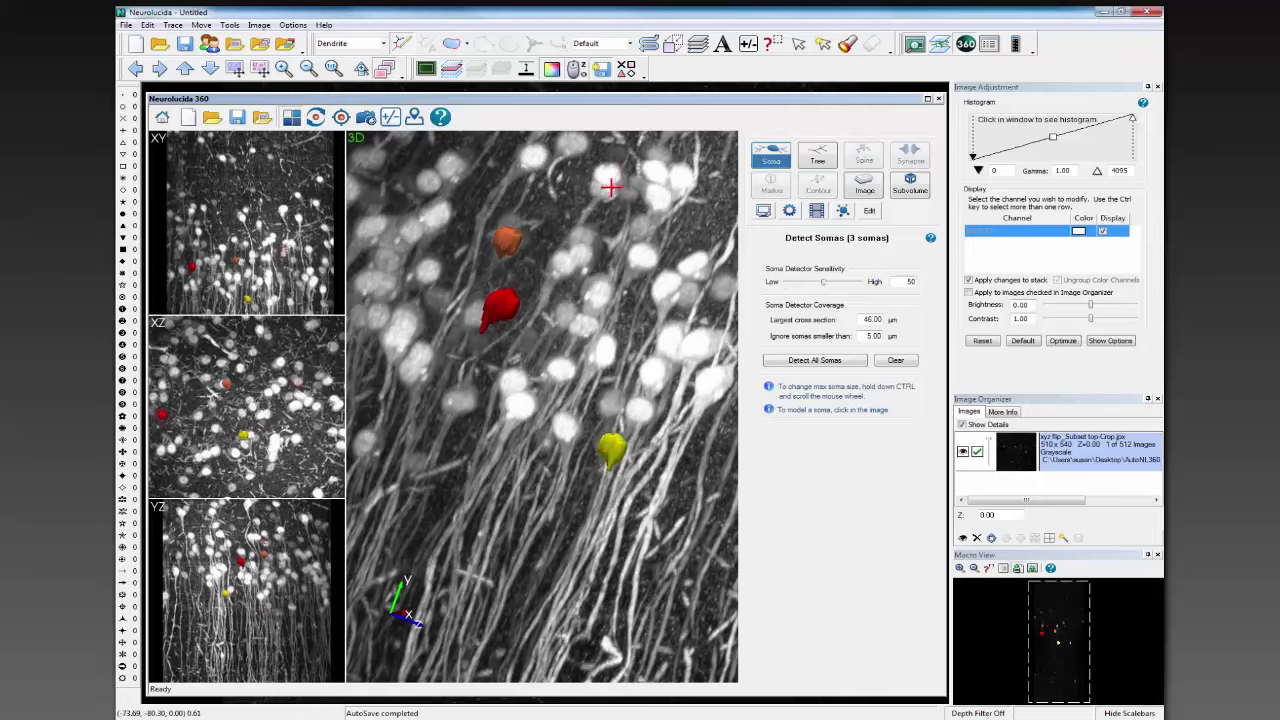
left_click(643, 255)
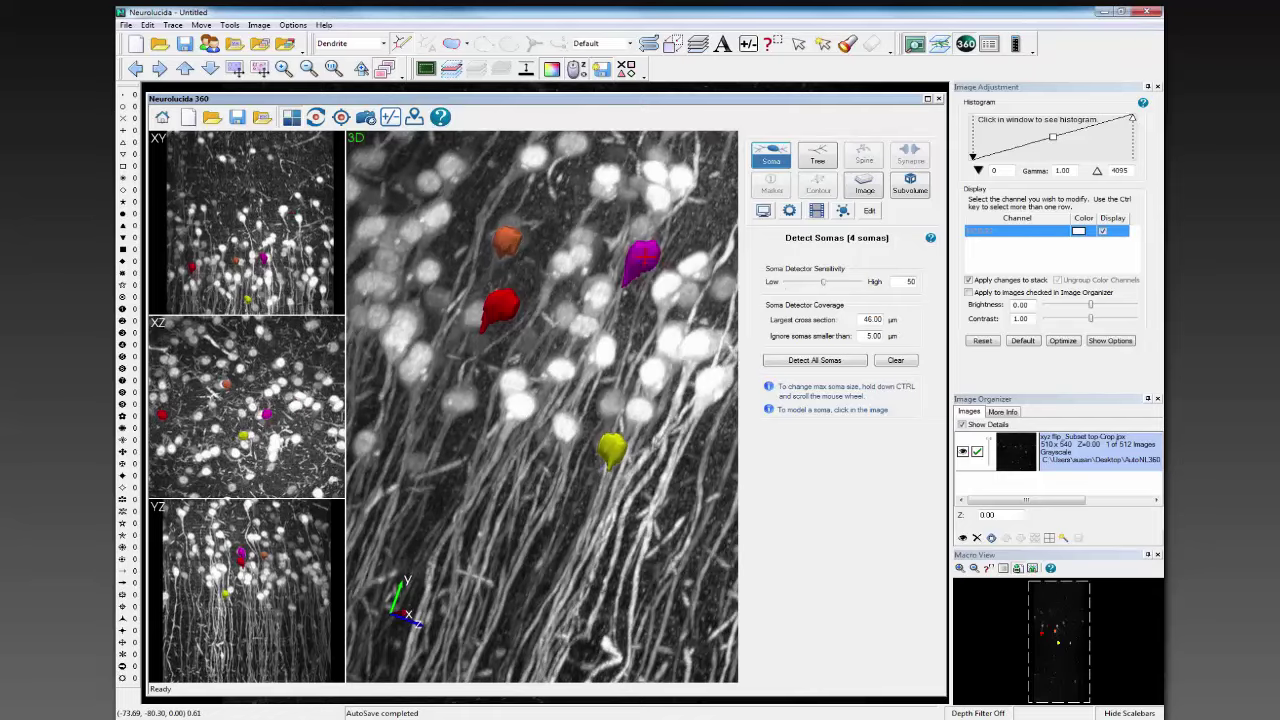
- Model one additional soma in each of the XY, XZ and YZ views
left_click(284, 210)
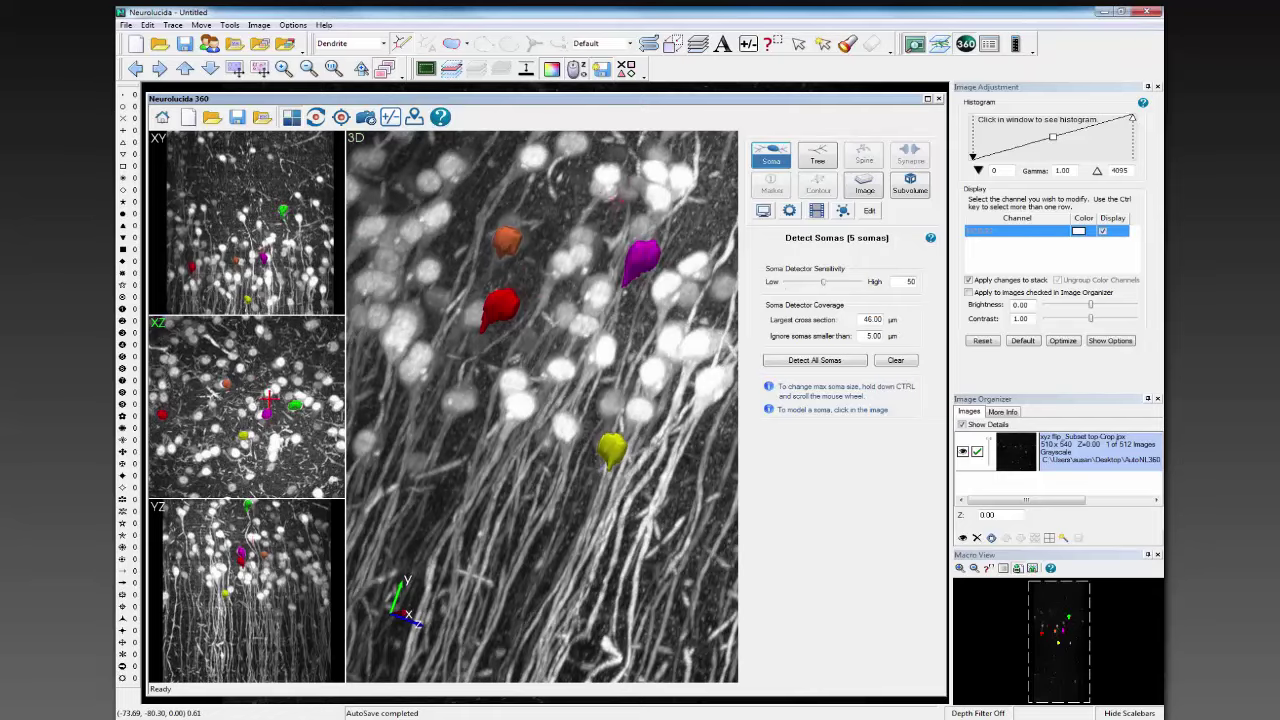
left_click(280, 362)
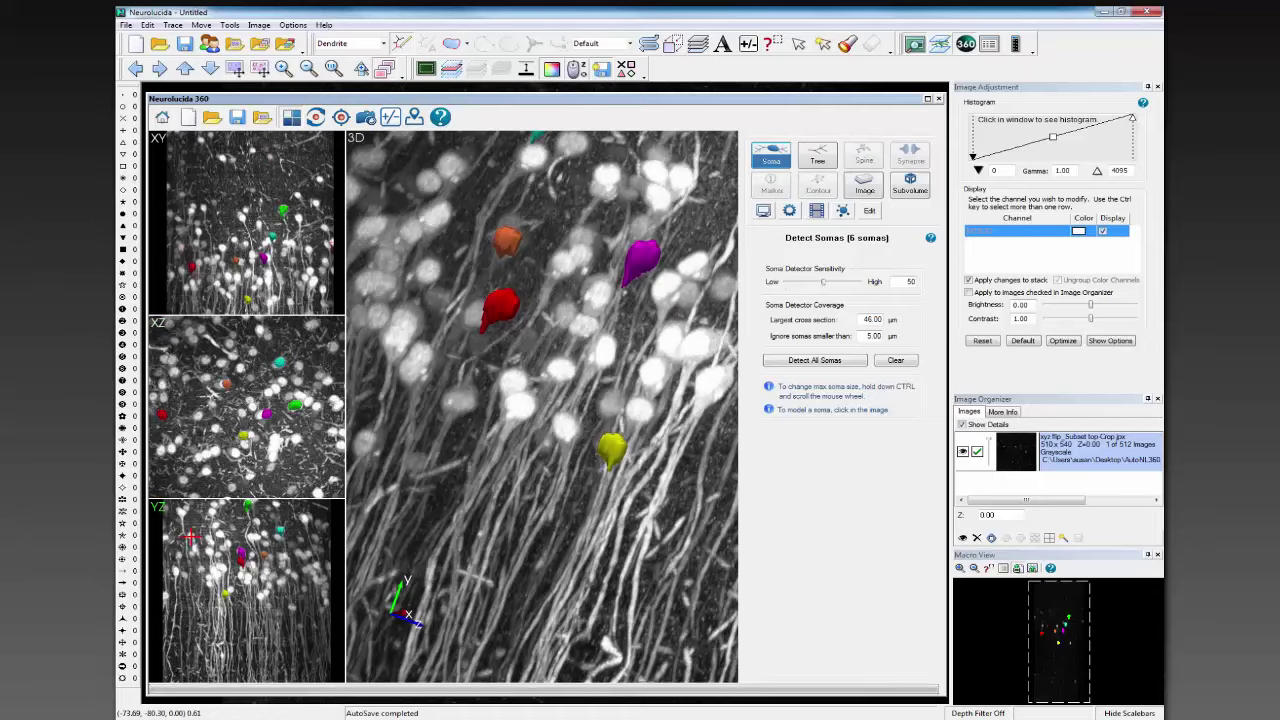
left_click(478, 428)
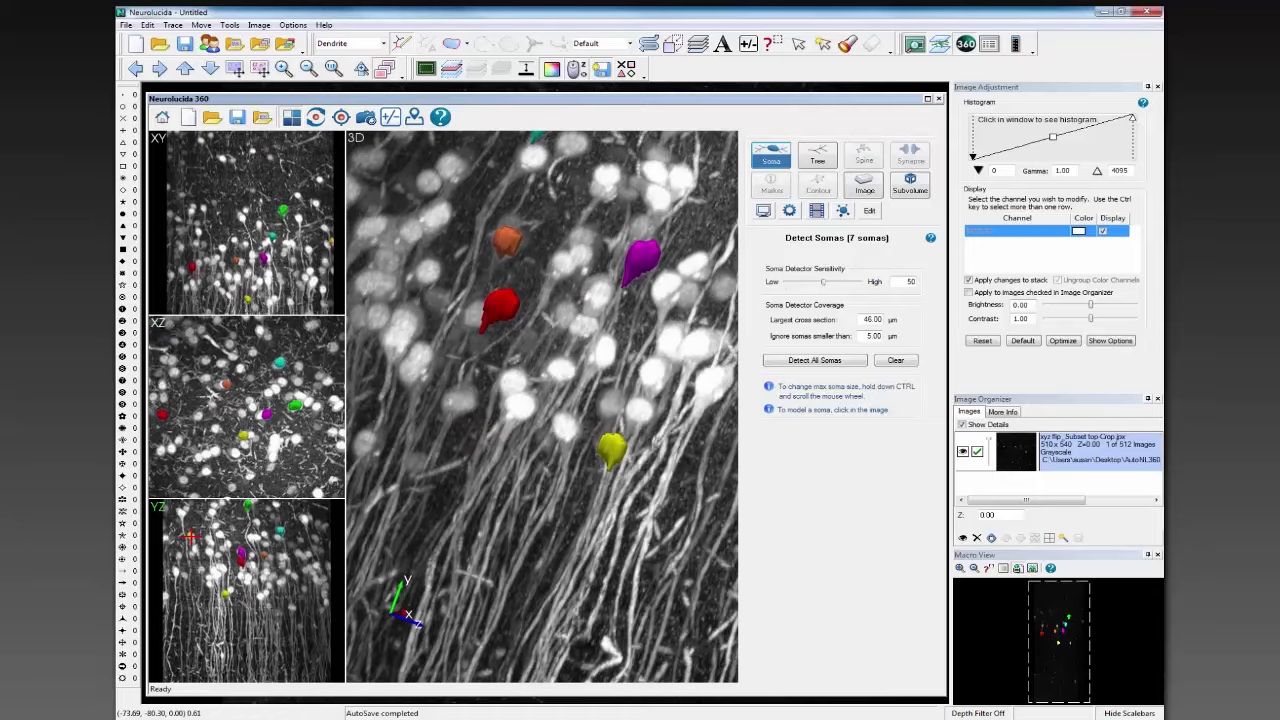
- Model four more somas in the 3D view, picking the last one from a rotated angle
left_click(597, 347)
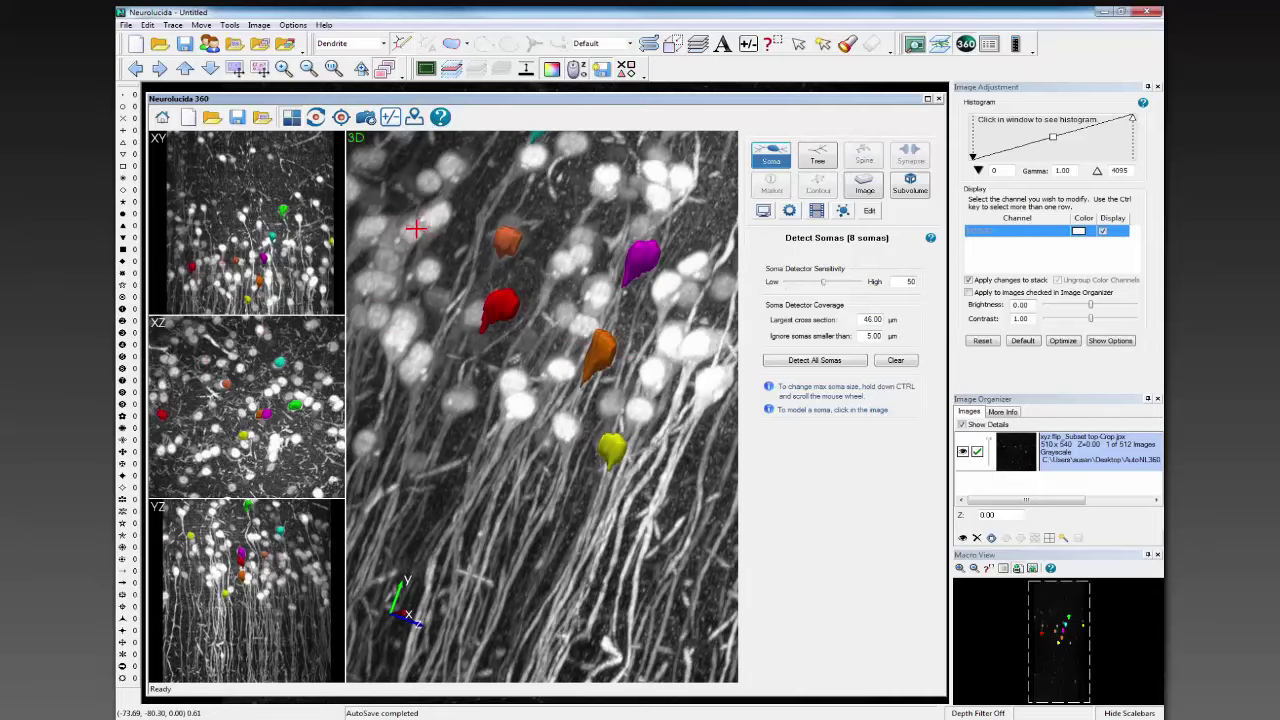
left_click(432, 213)
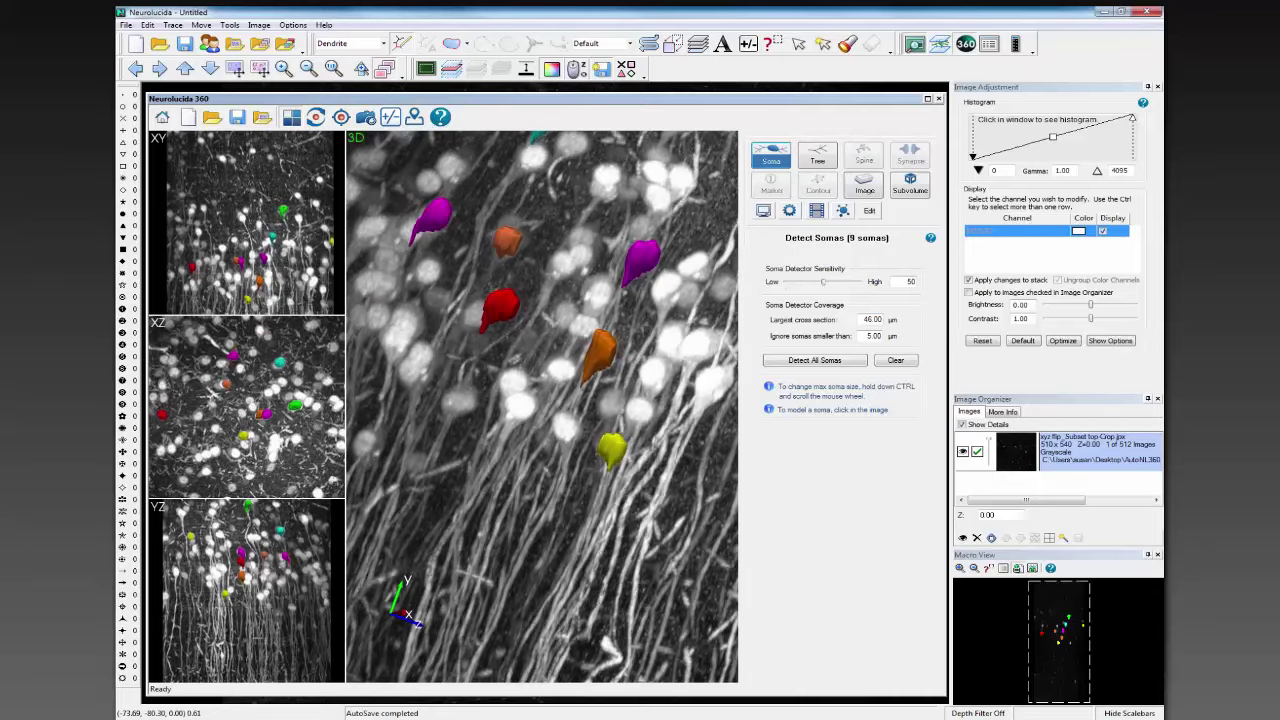
left_click(694, 347)
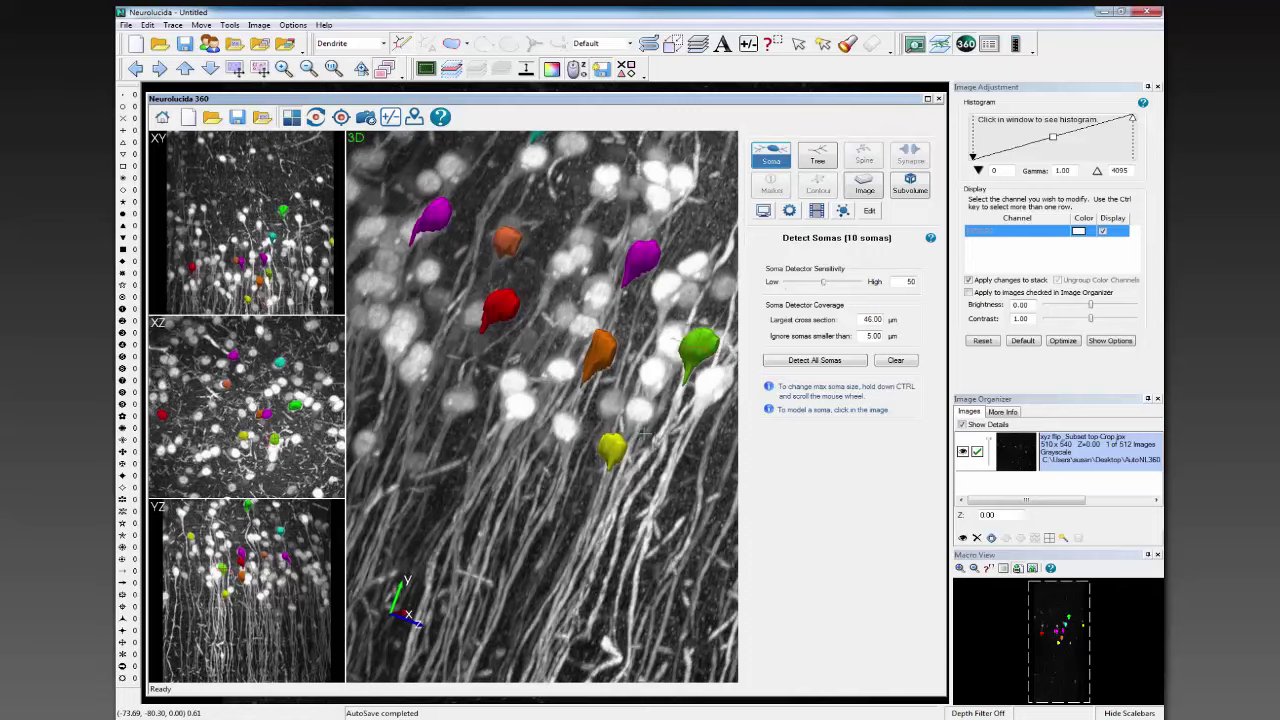
left_click_drag(548, 425, 663, 407)
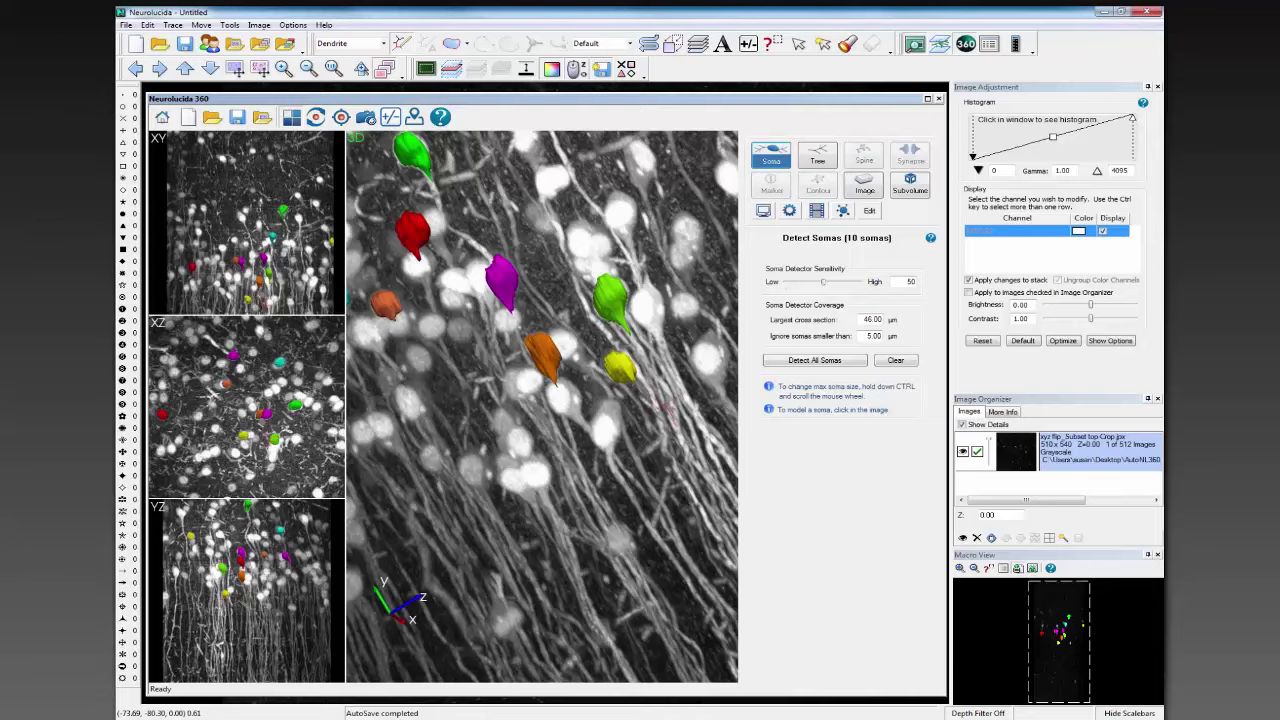
left_click(603, 426)
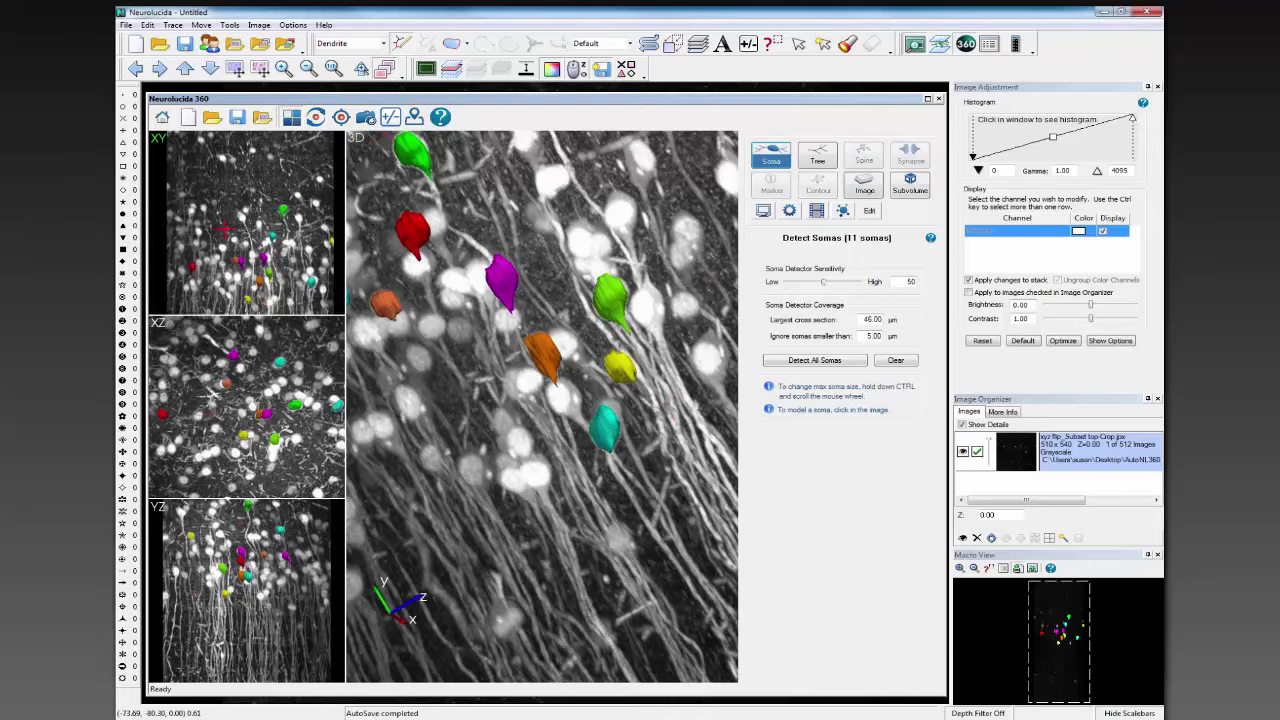
- Fit more of the volume into the XY view and model two further somas in the rotated 3D view
scroll(245, 250, "down", 5)
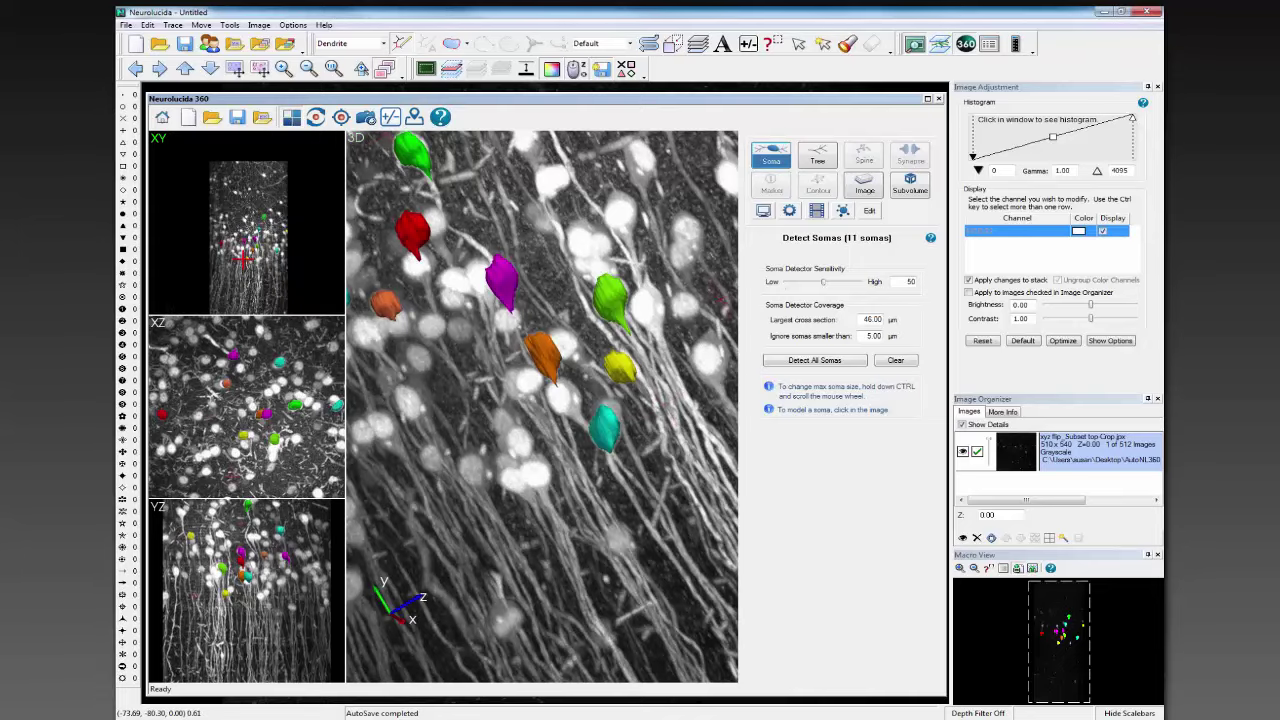
left_click_drag(244, 256, 212, 222)
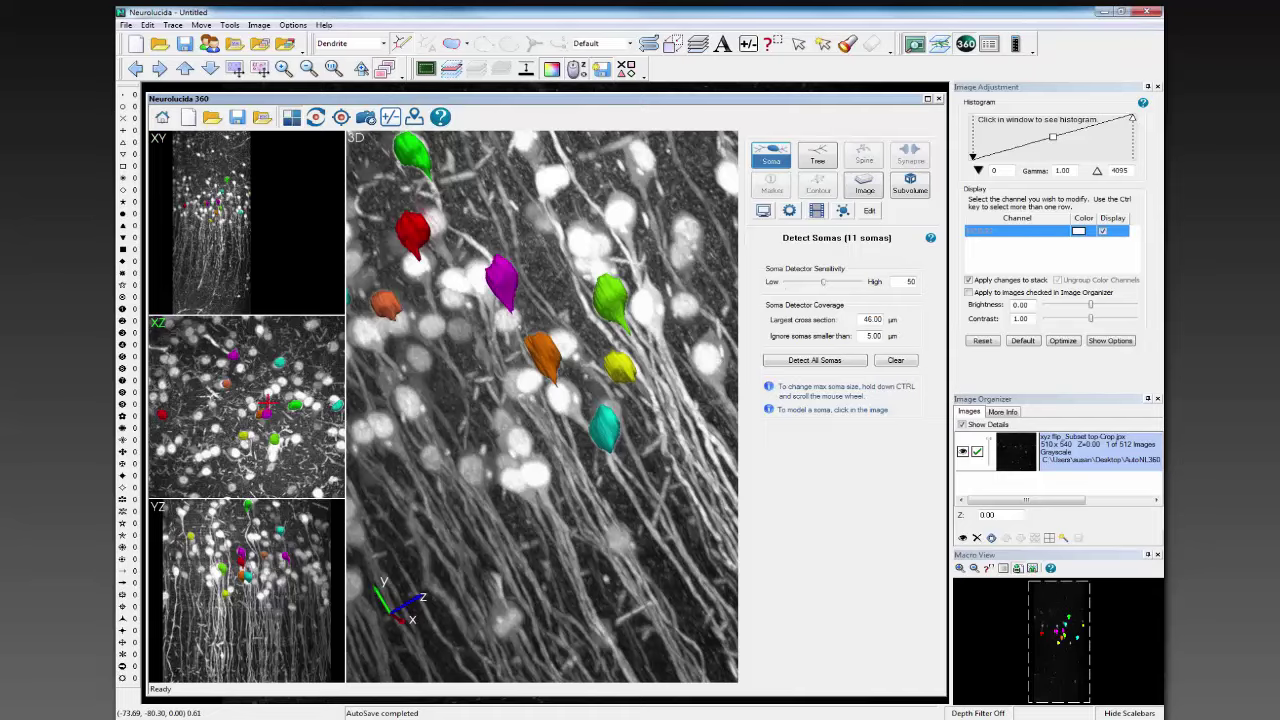
left_click(252, 437)
left_click_drag(573, 525, 669, 531)
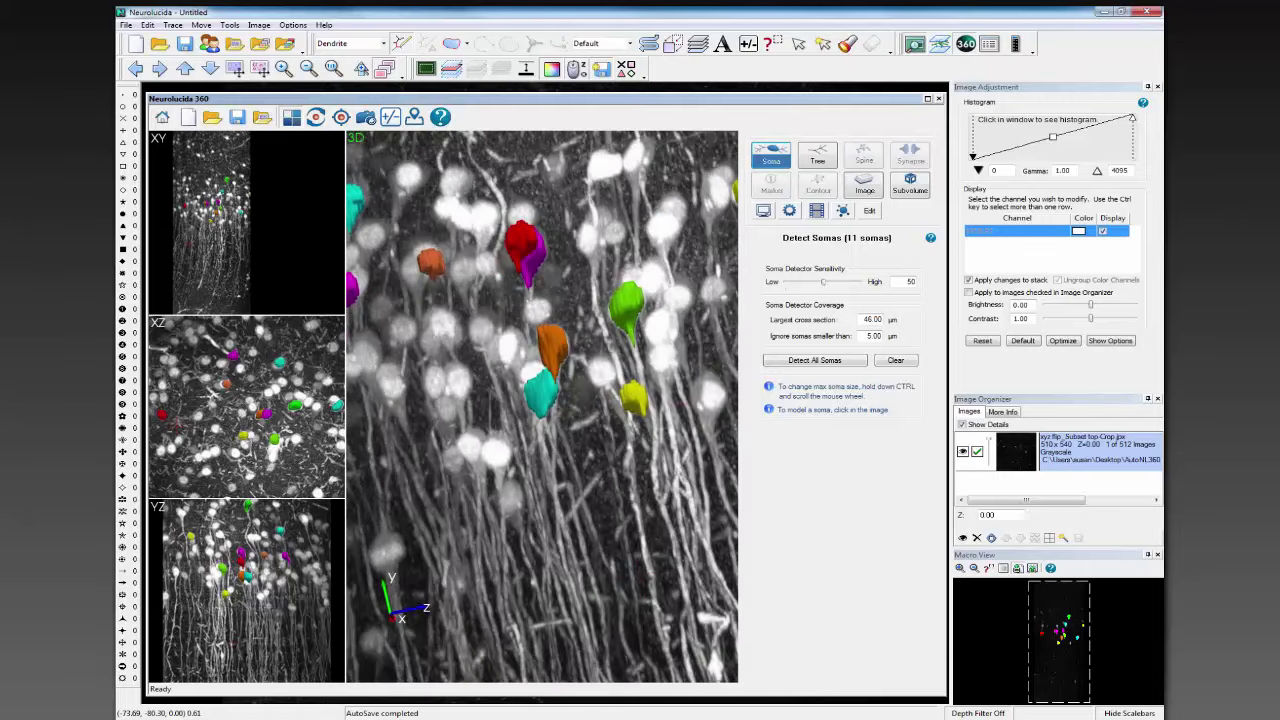
left_click(705, 399)
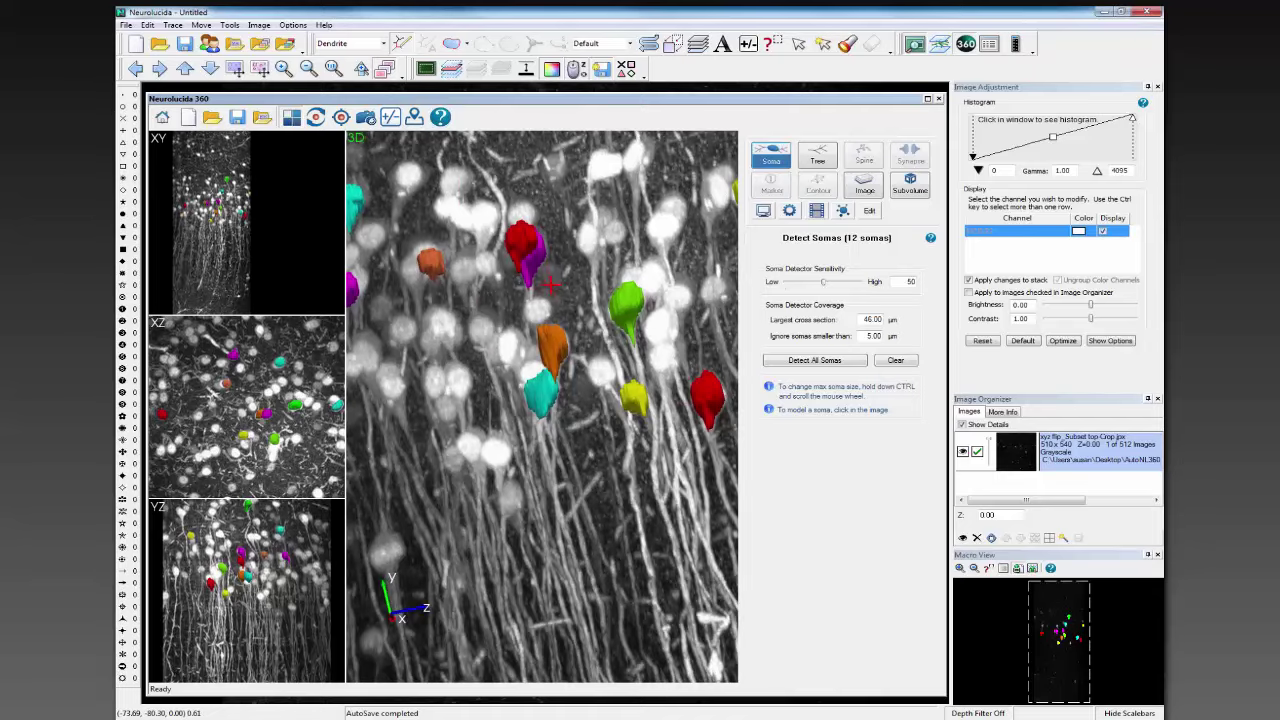
left_click(480, 322)
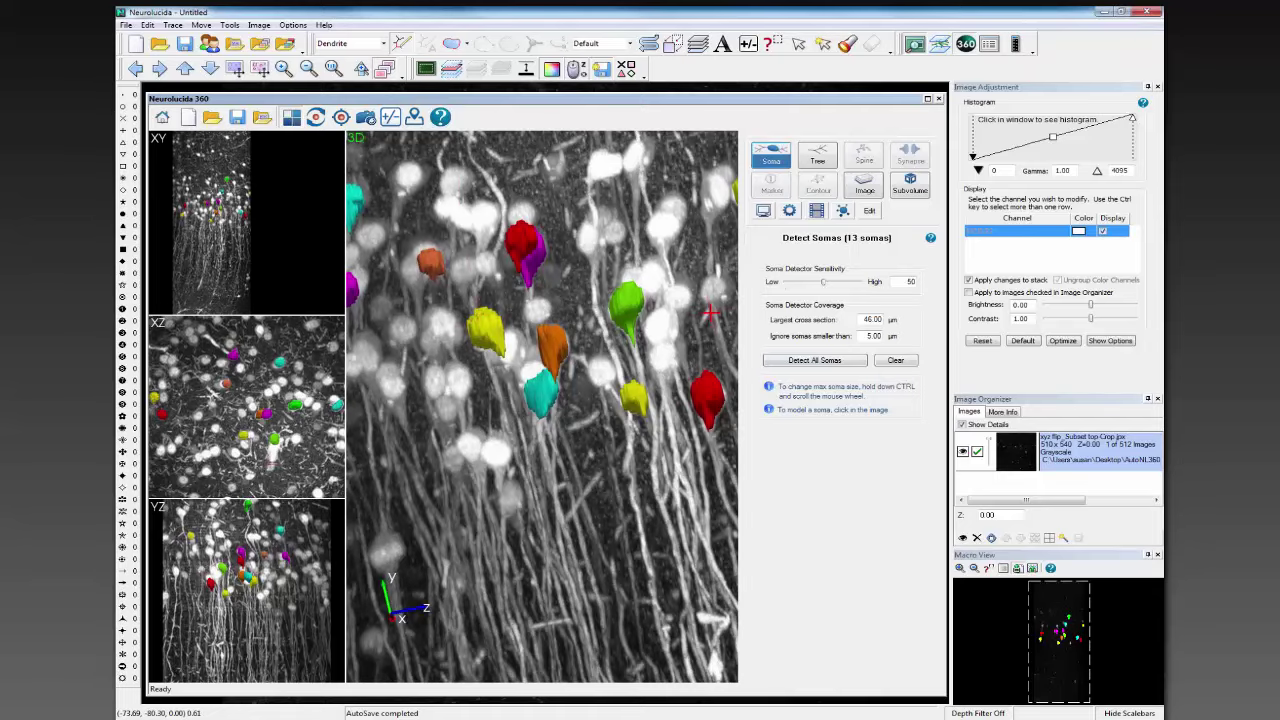
- Switch from soma detection to tree tracing and choose the Interactive tracing method
left_click_drag(535, 380, 557, 537)
scroll(557, 537, "up", 6)
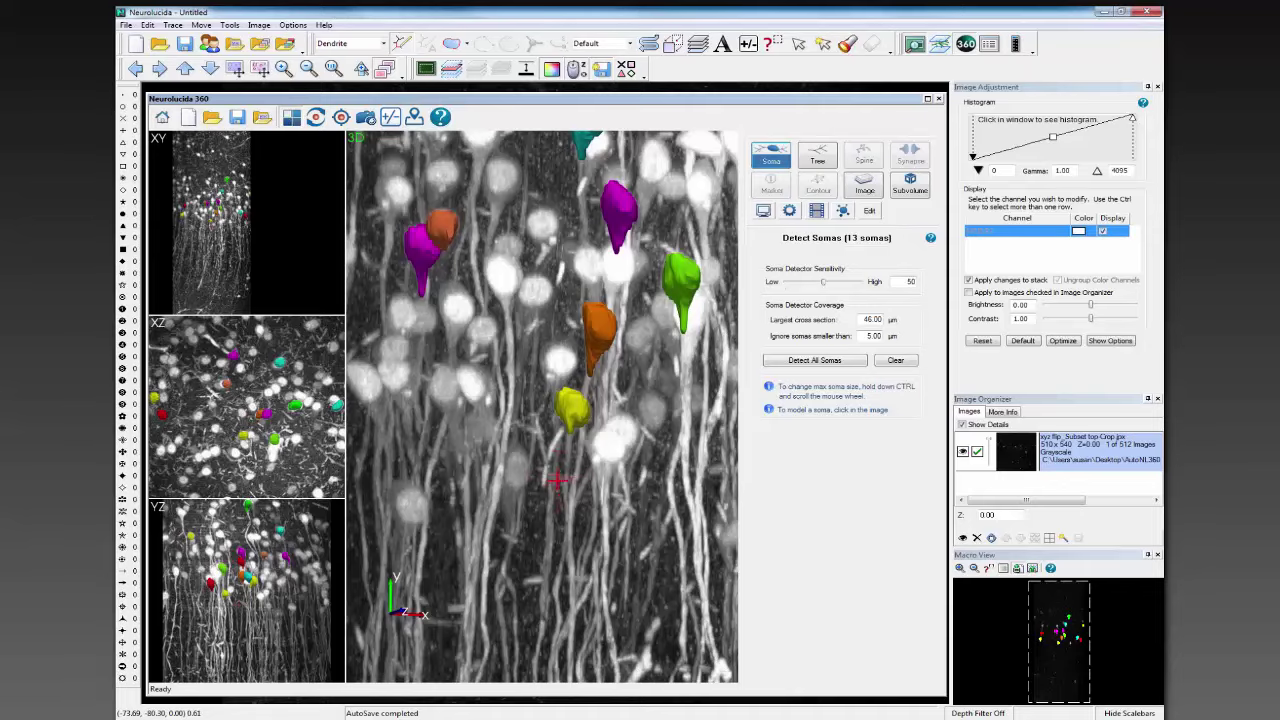
left_click(818, 160)
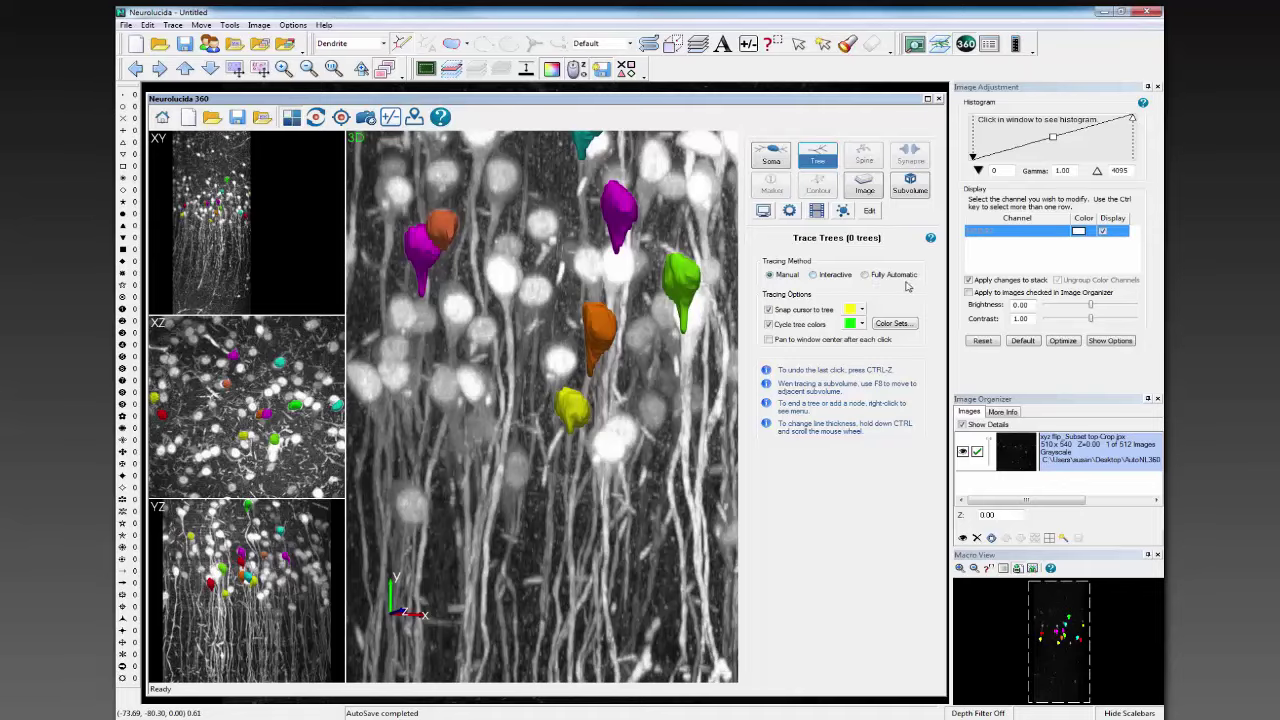
left_click(829, 279)
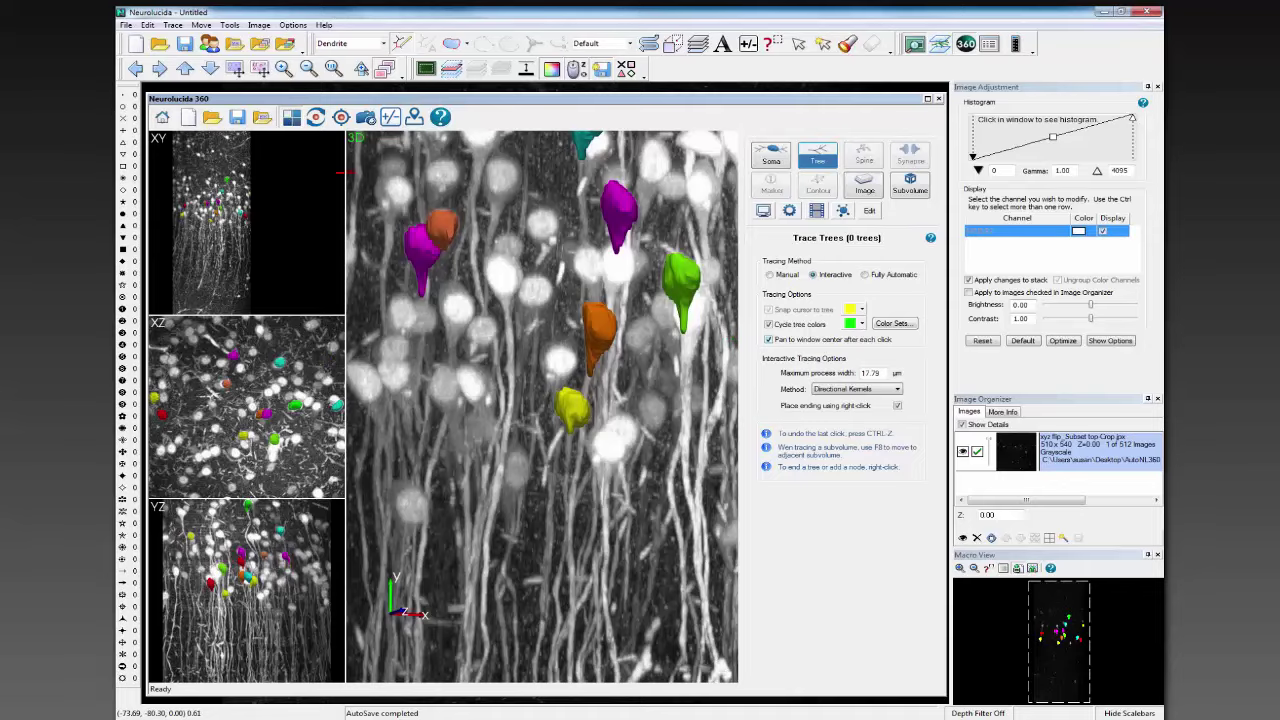
- Return to the single 3D view and enlarge the area around the yellow and orange modelled somas
double_click(297, 186)
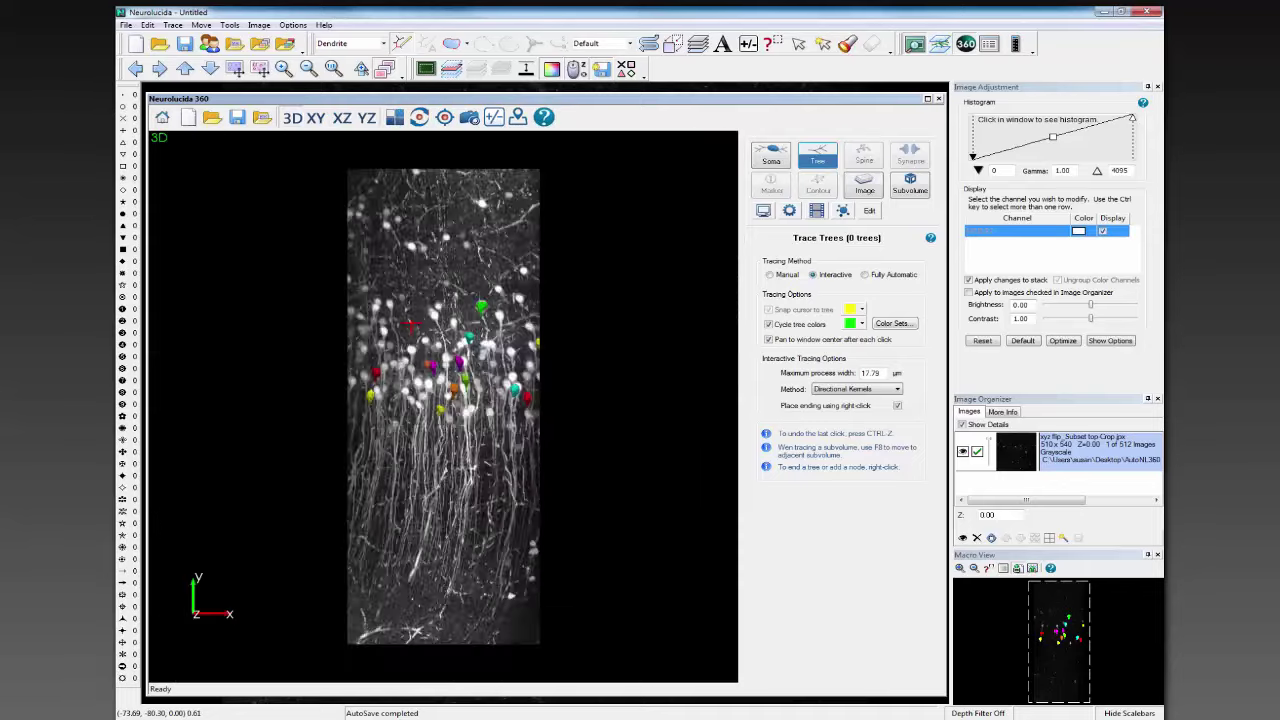
scroll(443, 407, "up", 10)
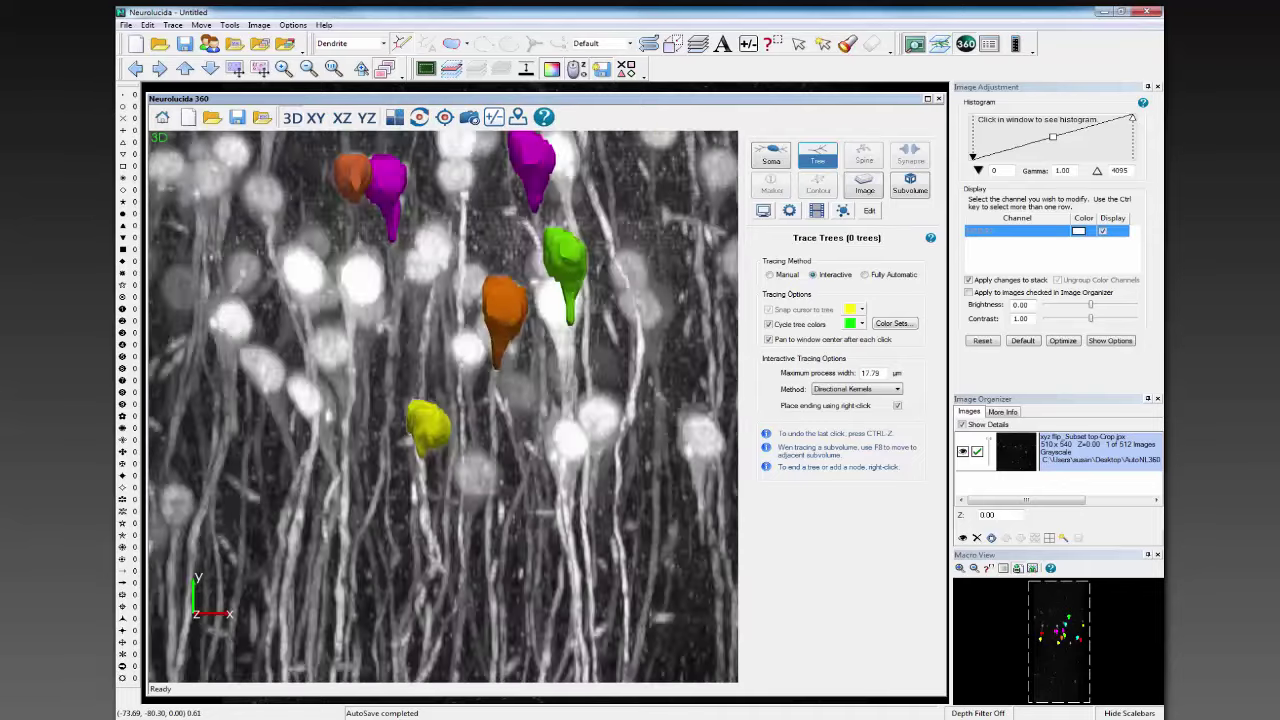
scroll(367, 376, "up", 3)
middle_click_drag(367, 376, 432, 402)
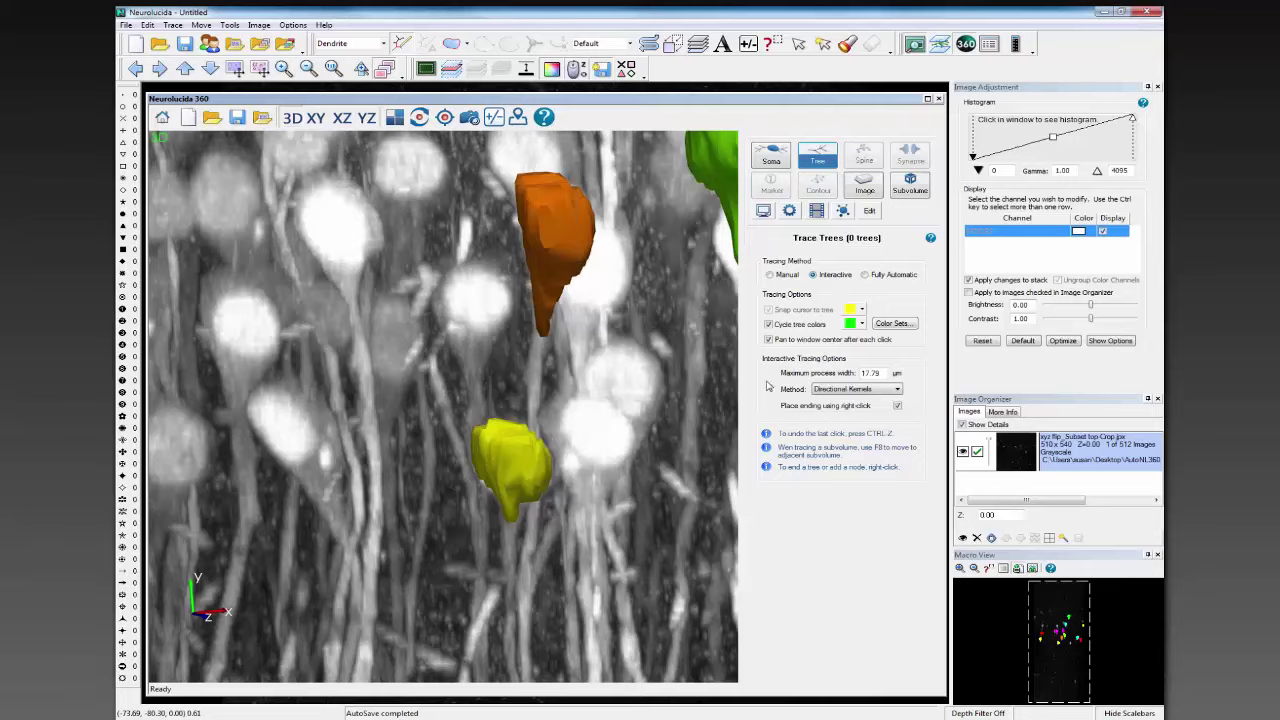
- Choose the Rayburst Crawl method and trace a green tree down the process below an unmodelled bright soma
left_click(855, 389)
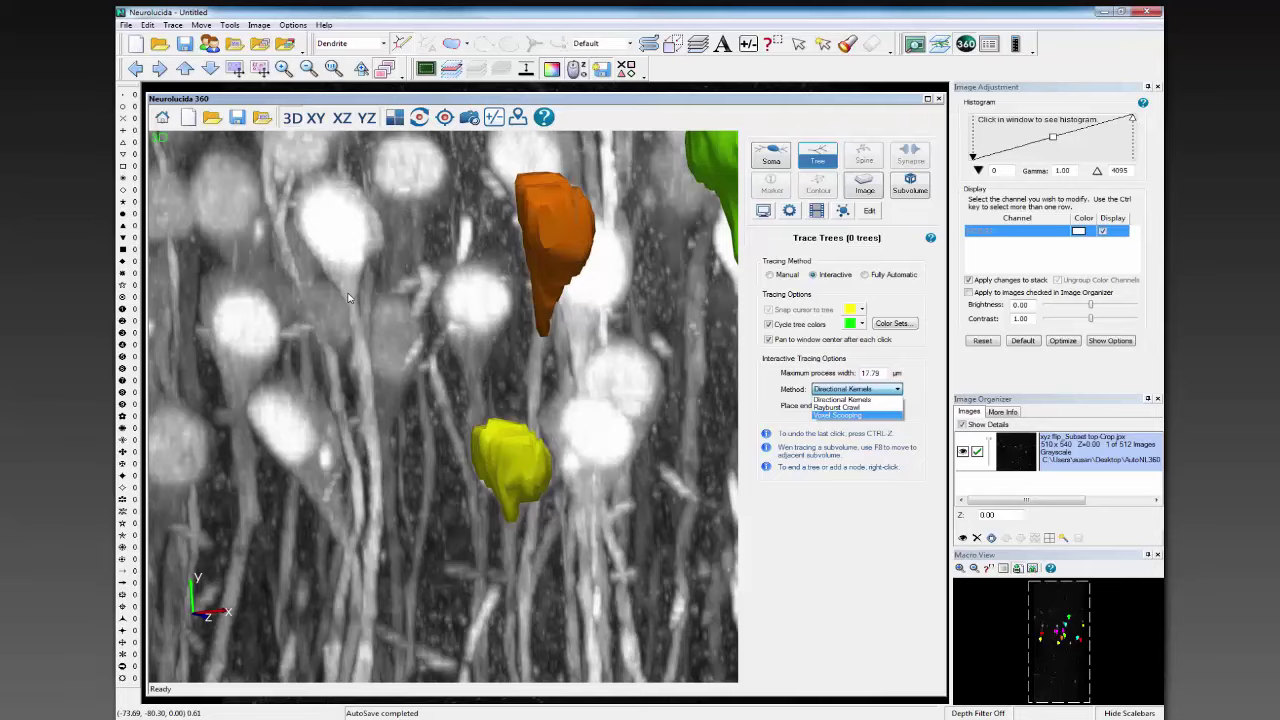
left_click(830, 407)
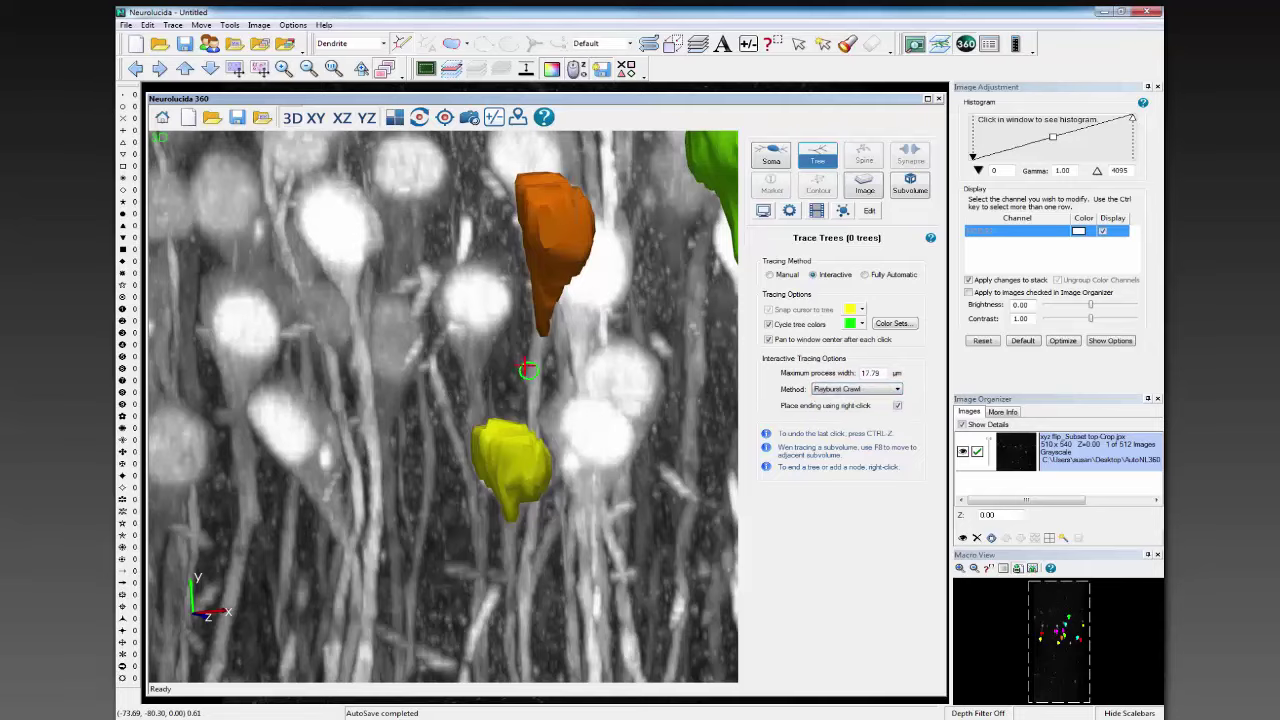
left_click(332, 367)
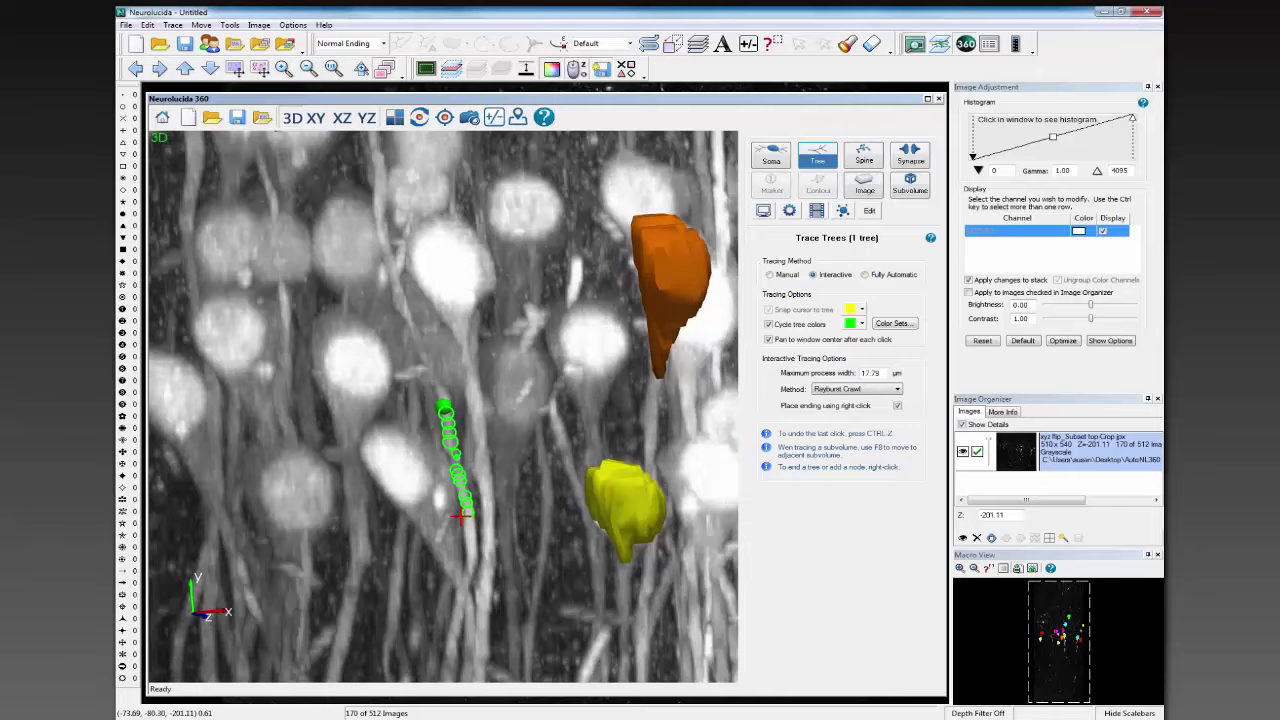
left_click(449, 660)
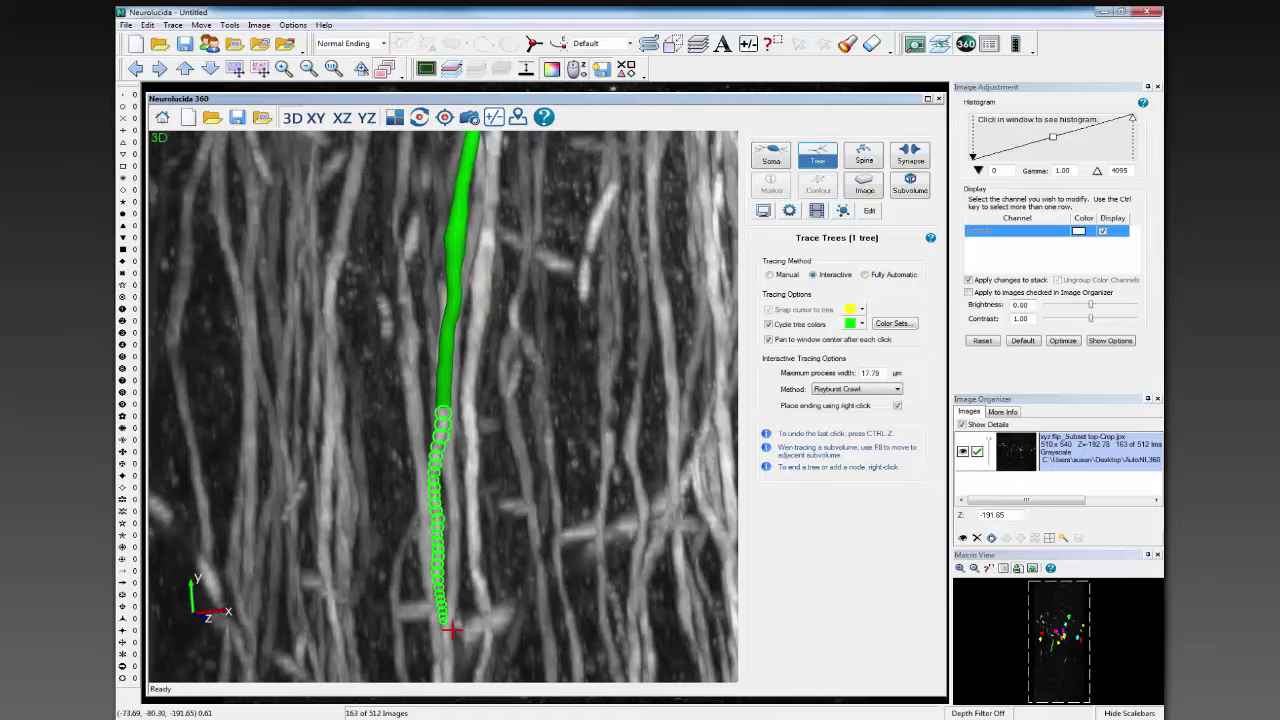
left_click(450, 628)
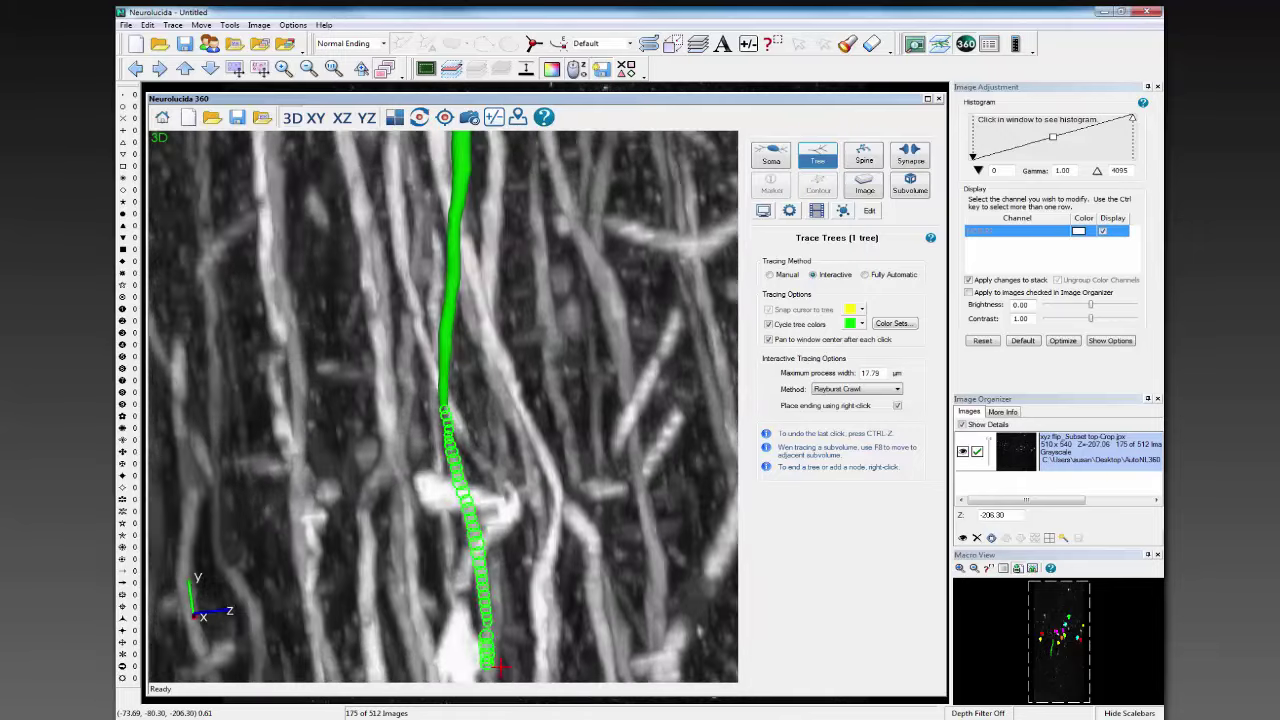
left_click(498, 668)
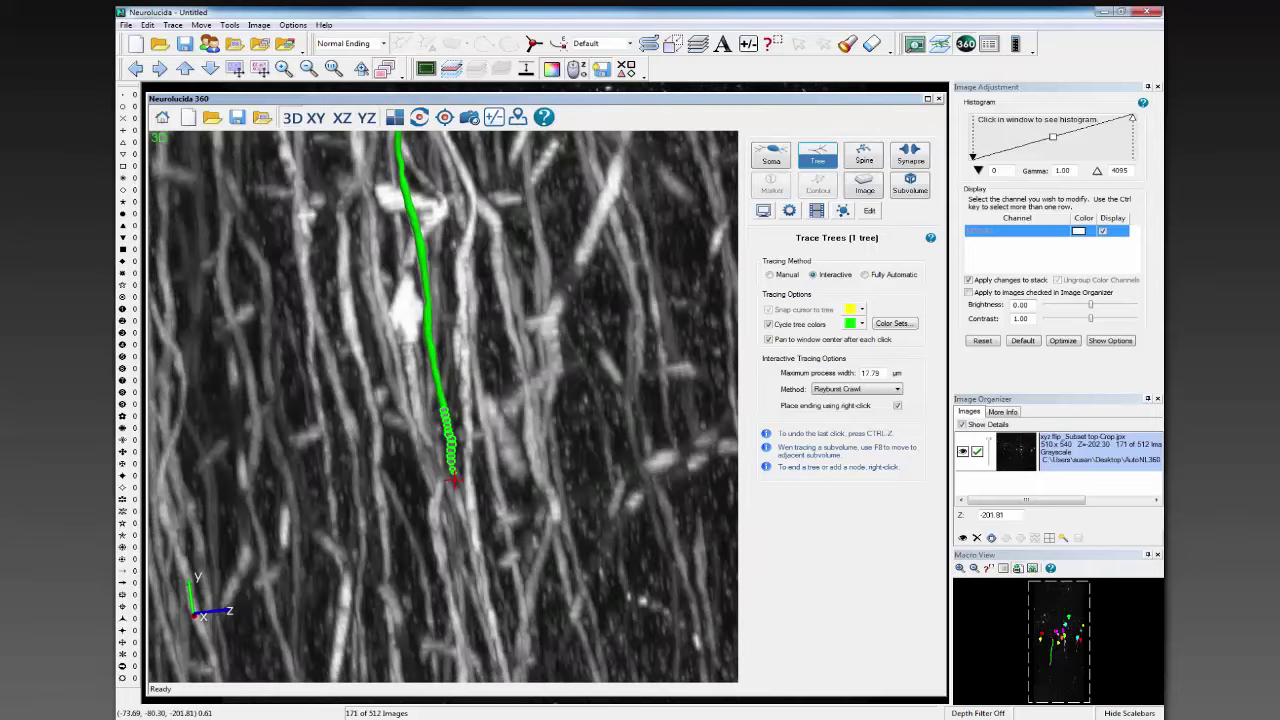
left_click(452, 480)
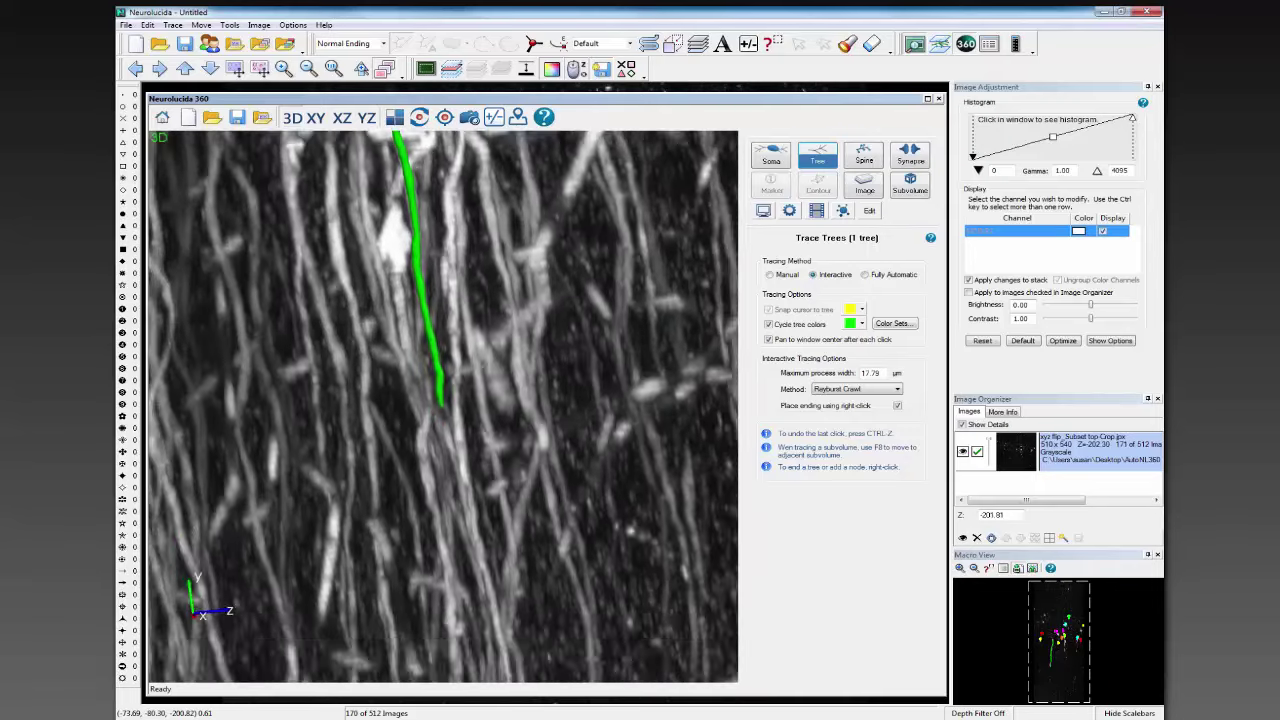
- Continue the green tree across the faint gap at its tip and further down the same process
scroll(457, 486, "up", 3)
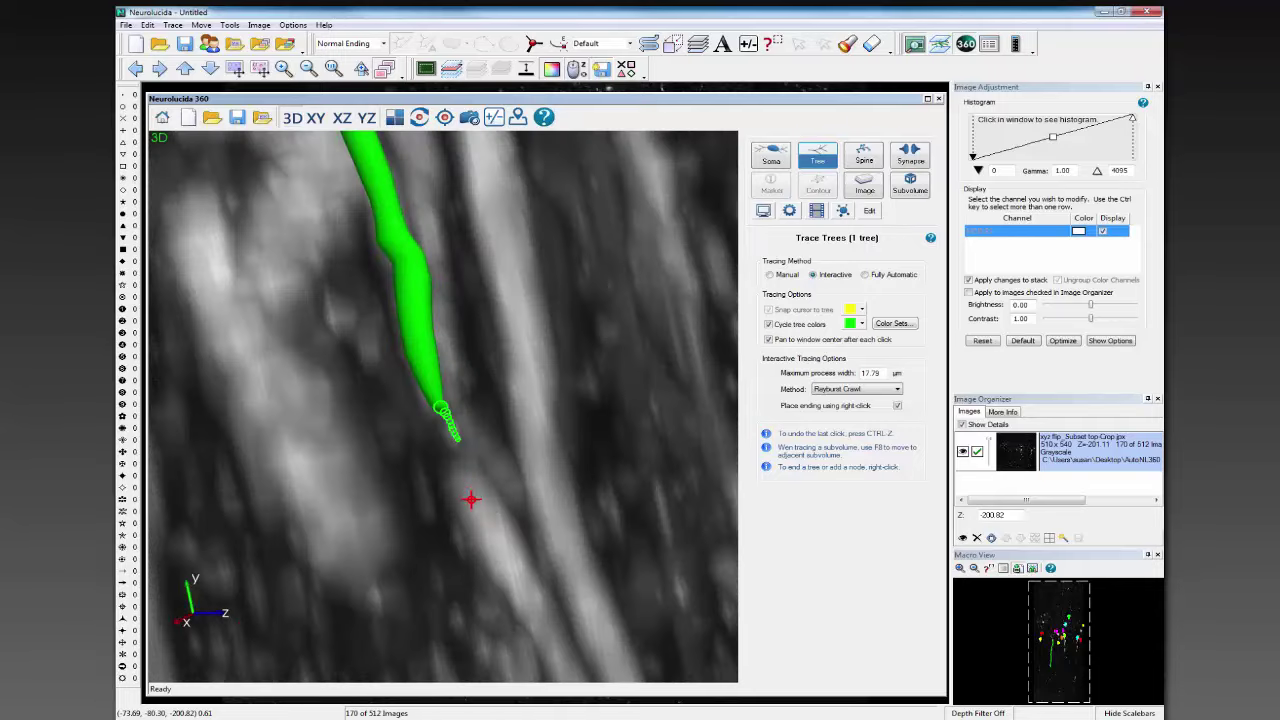
left_click(471, 499)
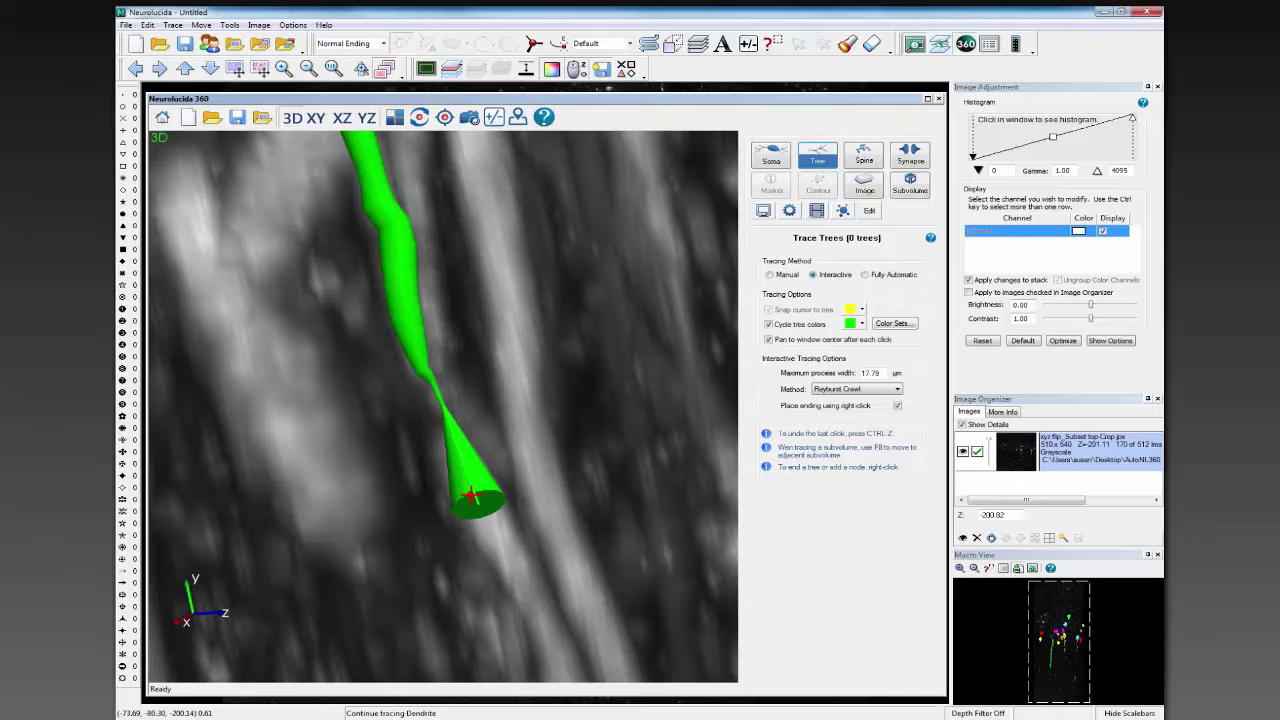
left_click(471, 497)
left_click(536, 676)
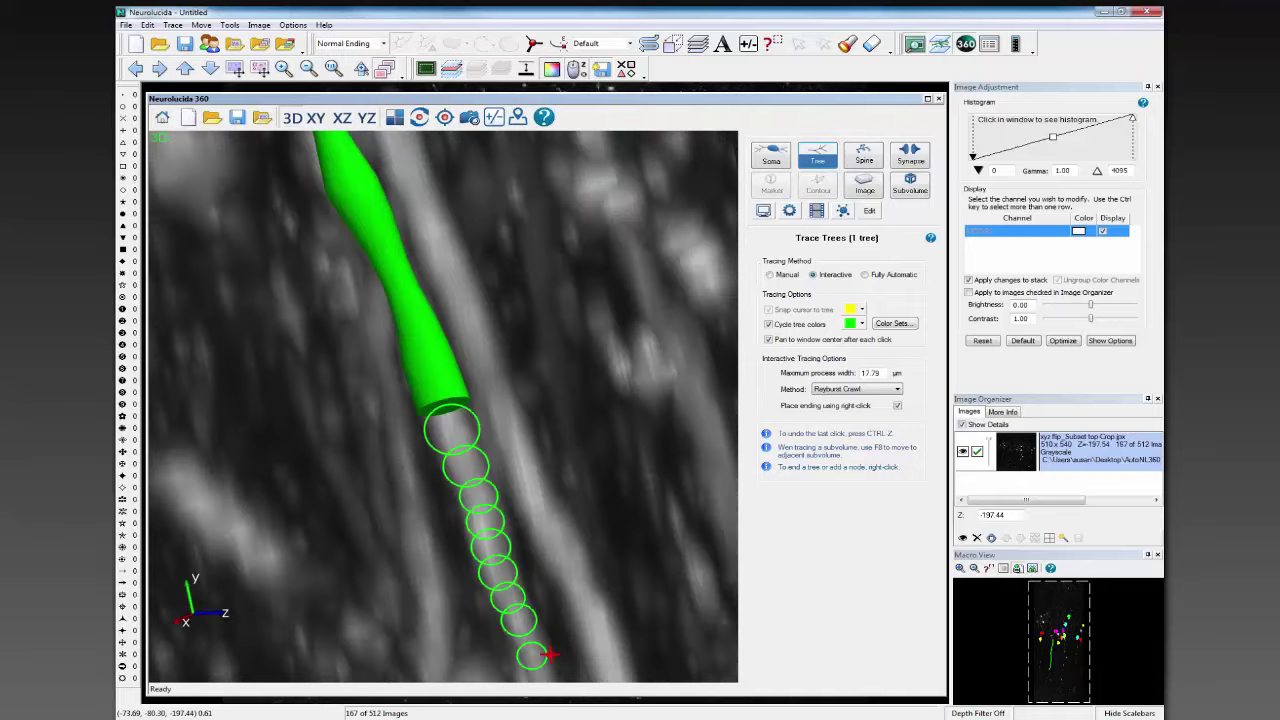
left_click(535, 668)
left_click(550, 655)
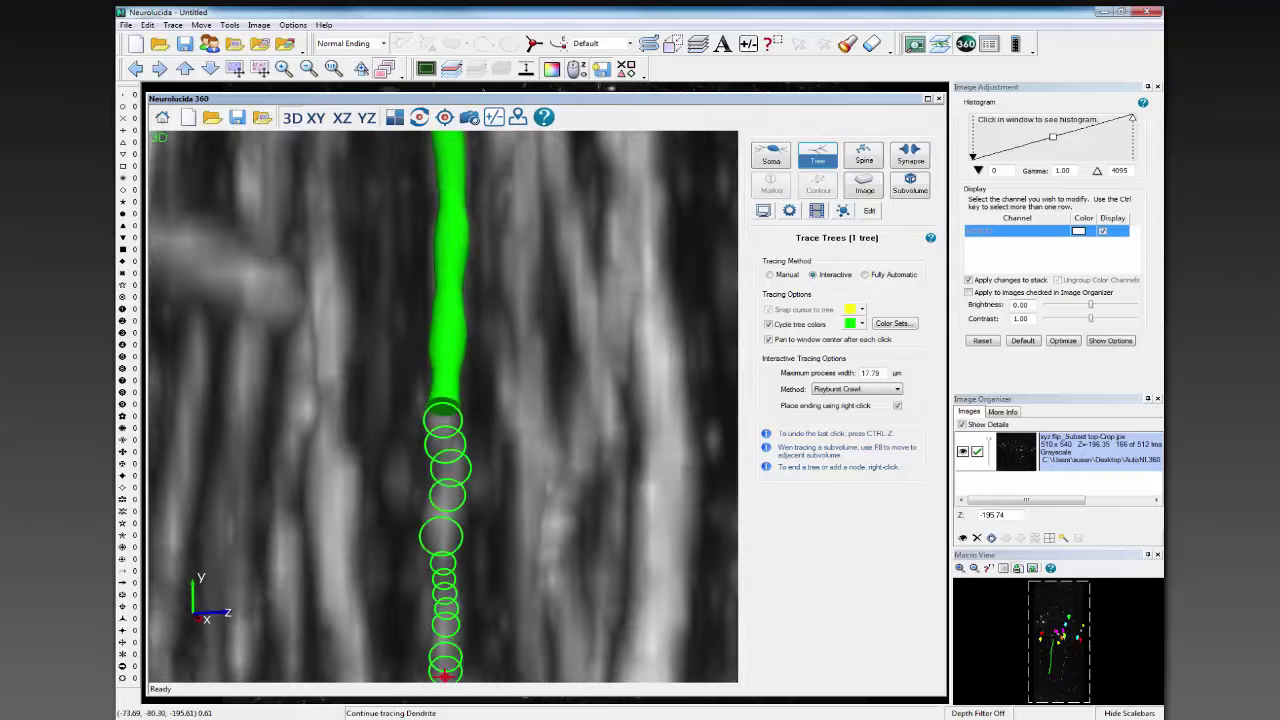
- Trace the lowest stretch of the green tree and finish it with a normal ending
left_click(443, 676)
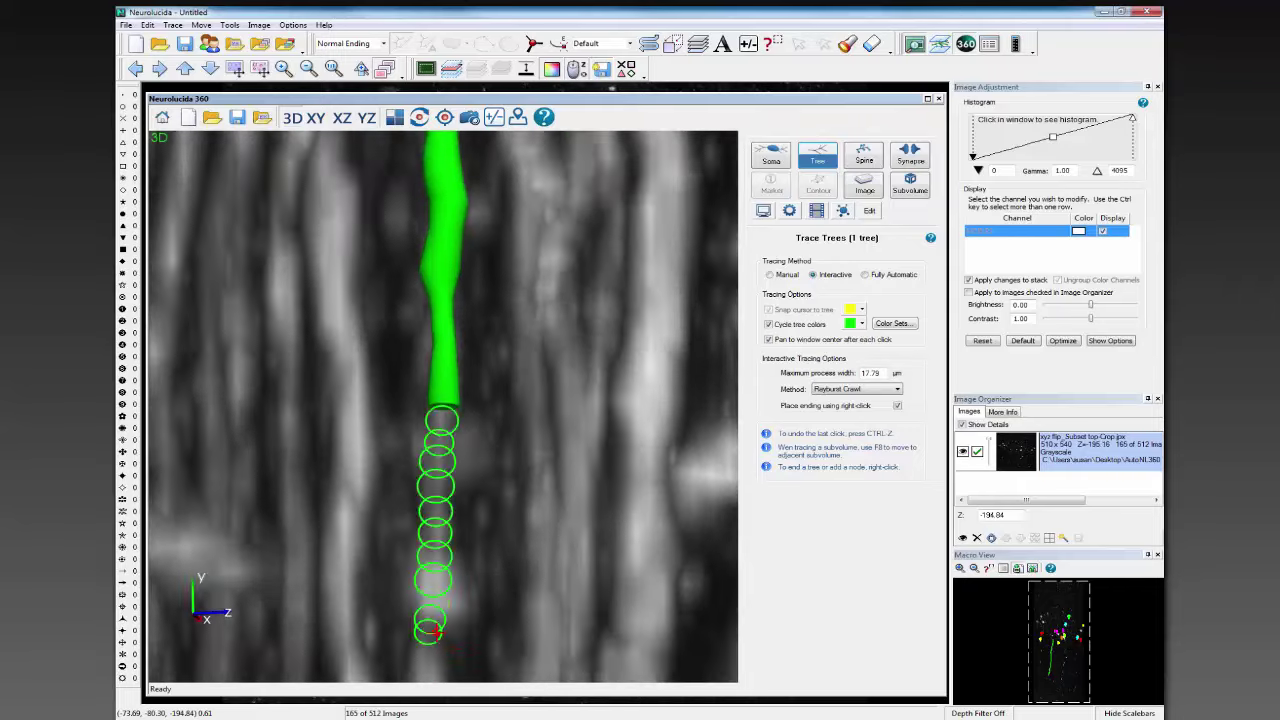
scroll(436, 632, "down", 1)
left_click(436, 632)
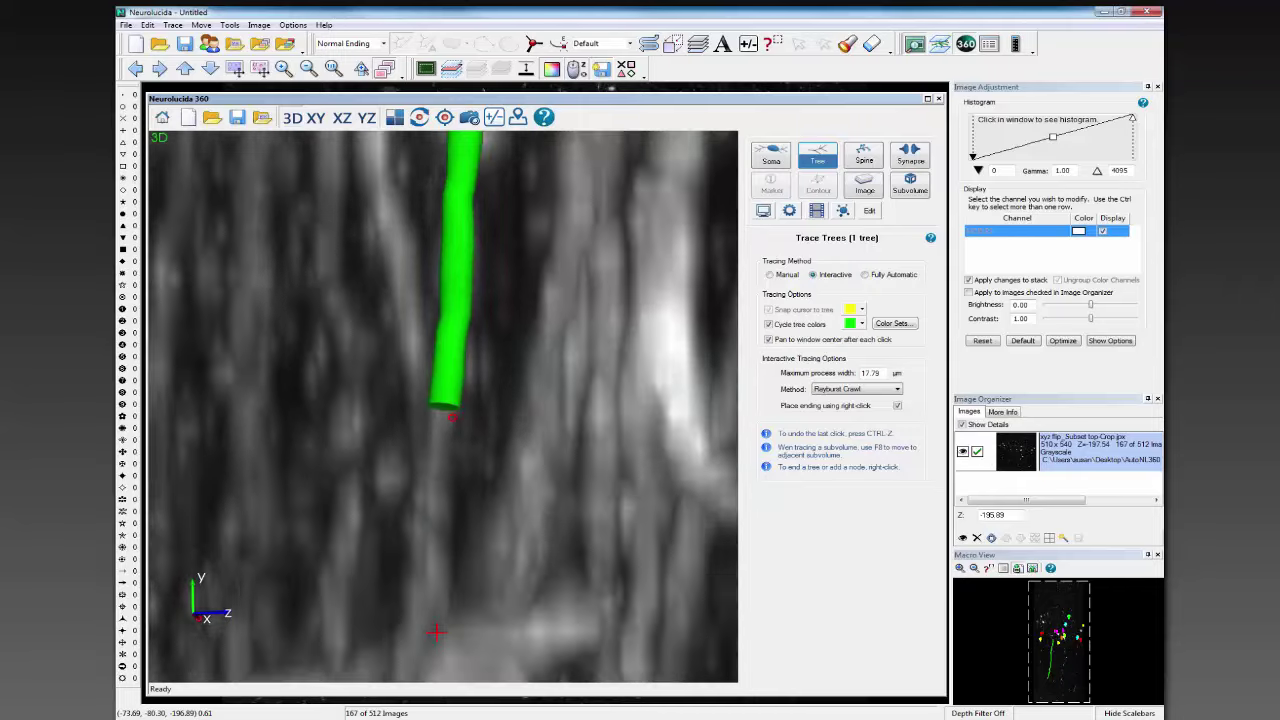
scroll(433, 625, "down", 1)
mouse_move(545, 600)
middle_mouse_down()
mouse_move(588, 569)
mouse_move(560, 590)
middle_mouse_up()
right_click(534, 613)
scroll(530, 610, "down", 5)
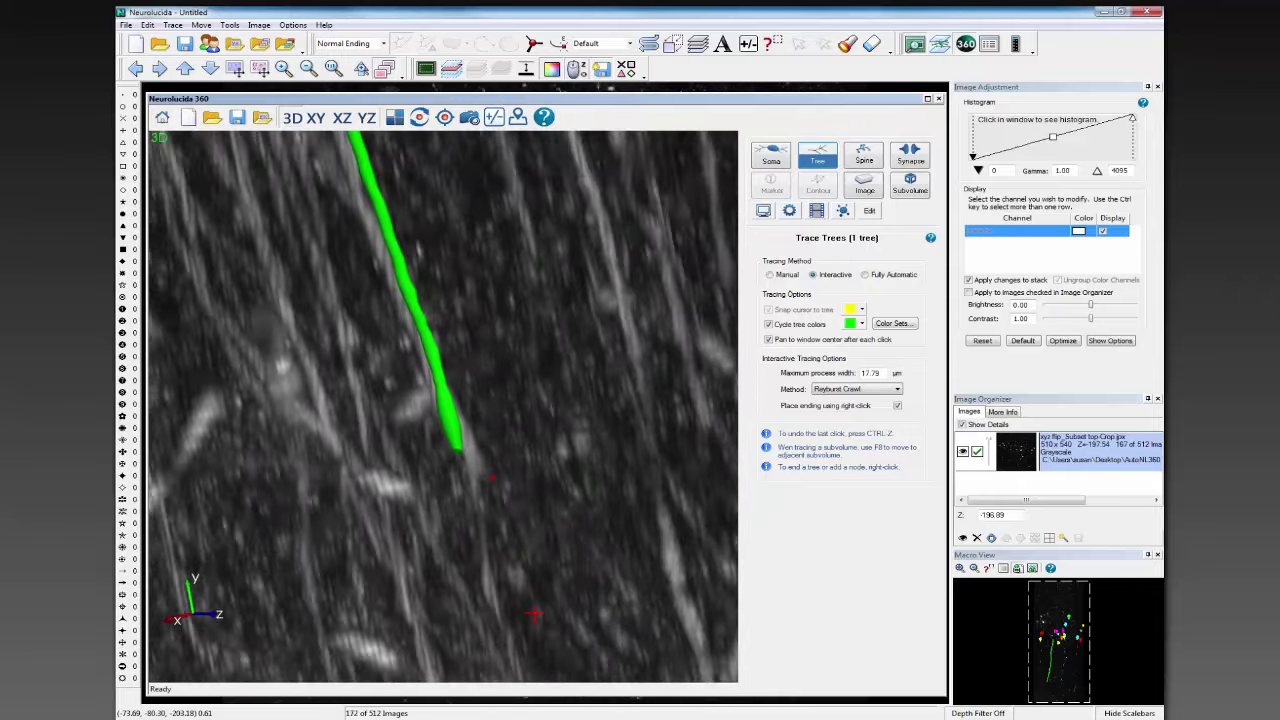
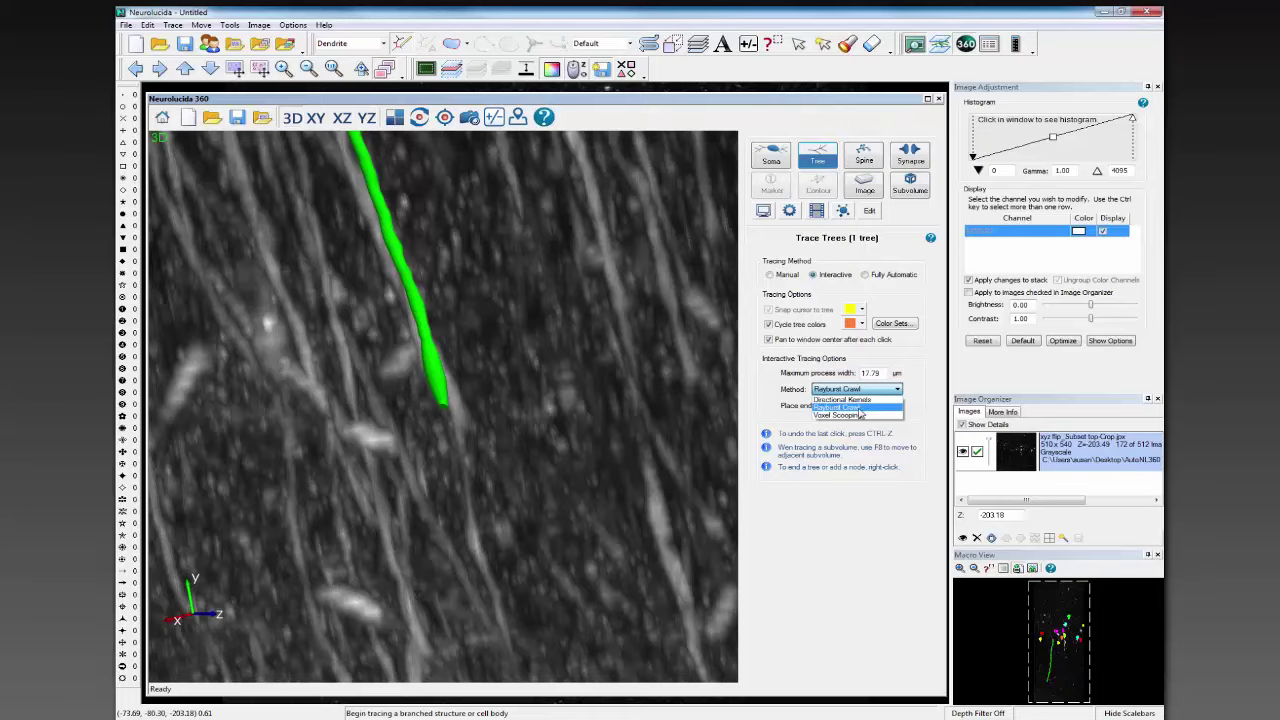
- Keep the Rayburst Crawl method, start an orange tree on a neighbouring process and trace it upward
left_click(859, 409)
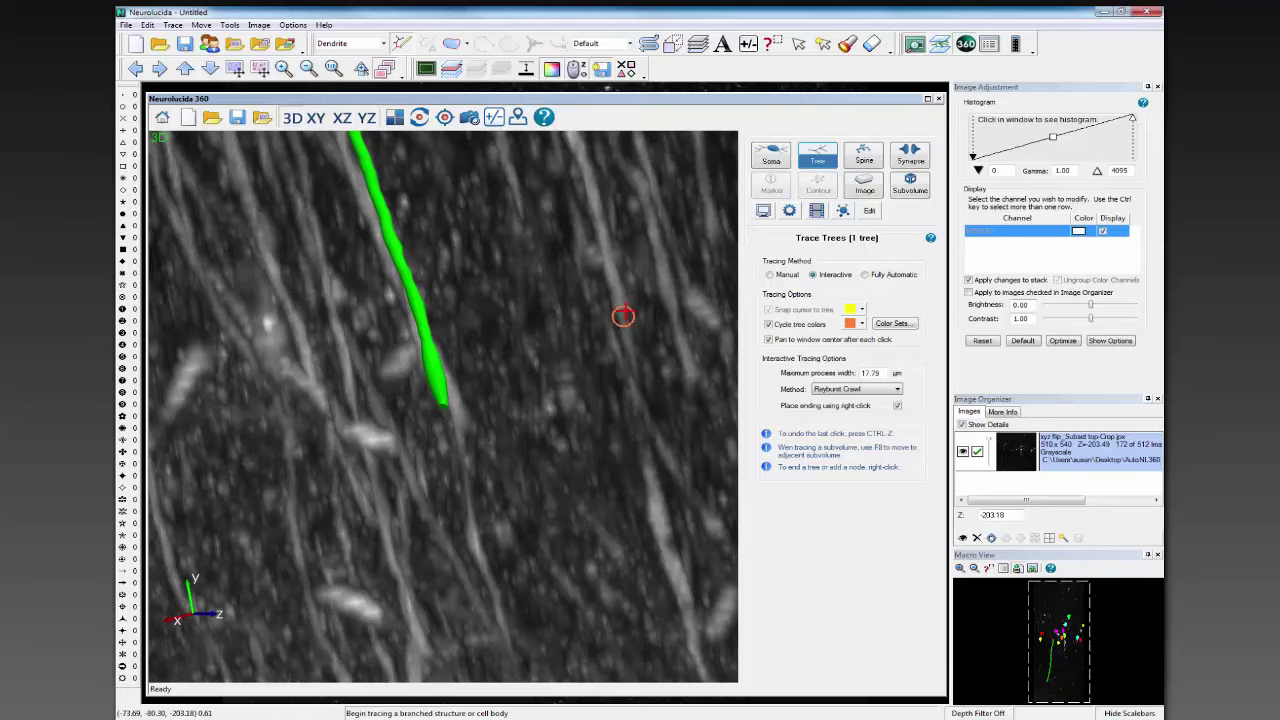
left_click(623, 316)
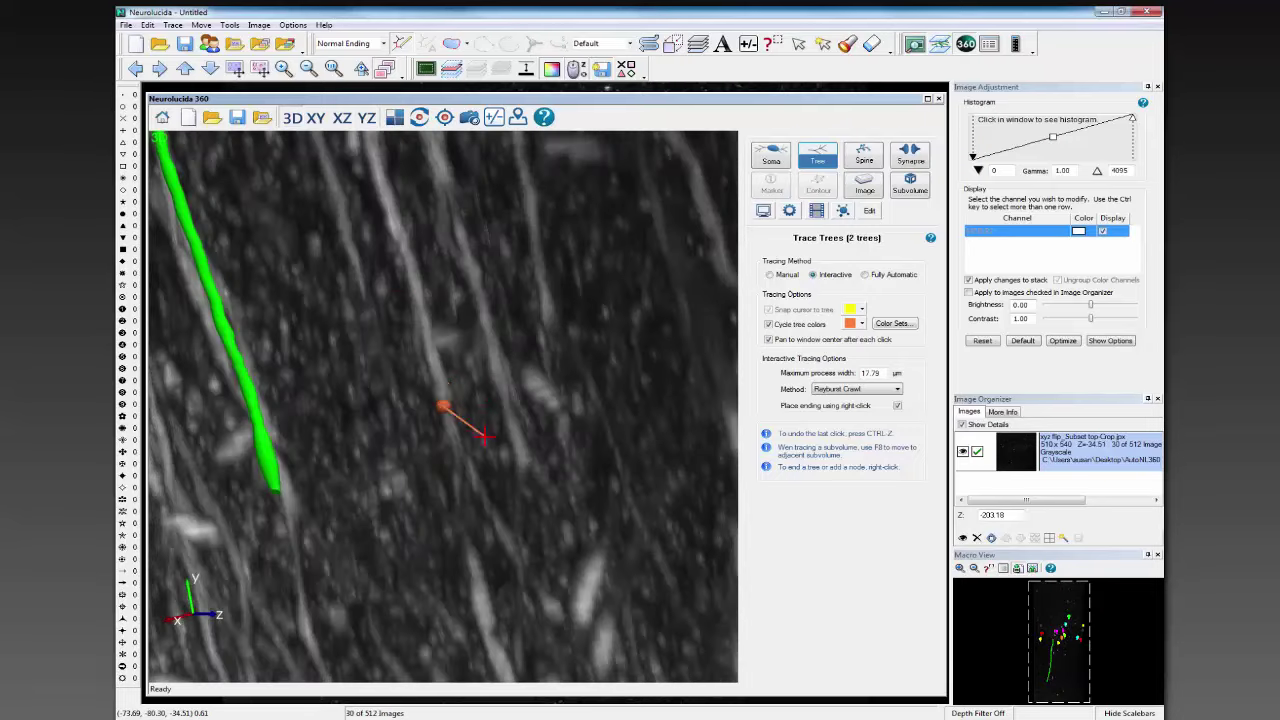
left_click(375, 197)
left_click(392, 194)
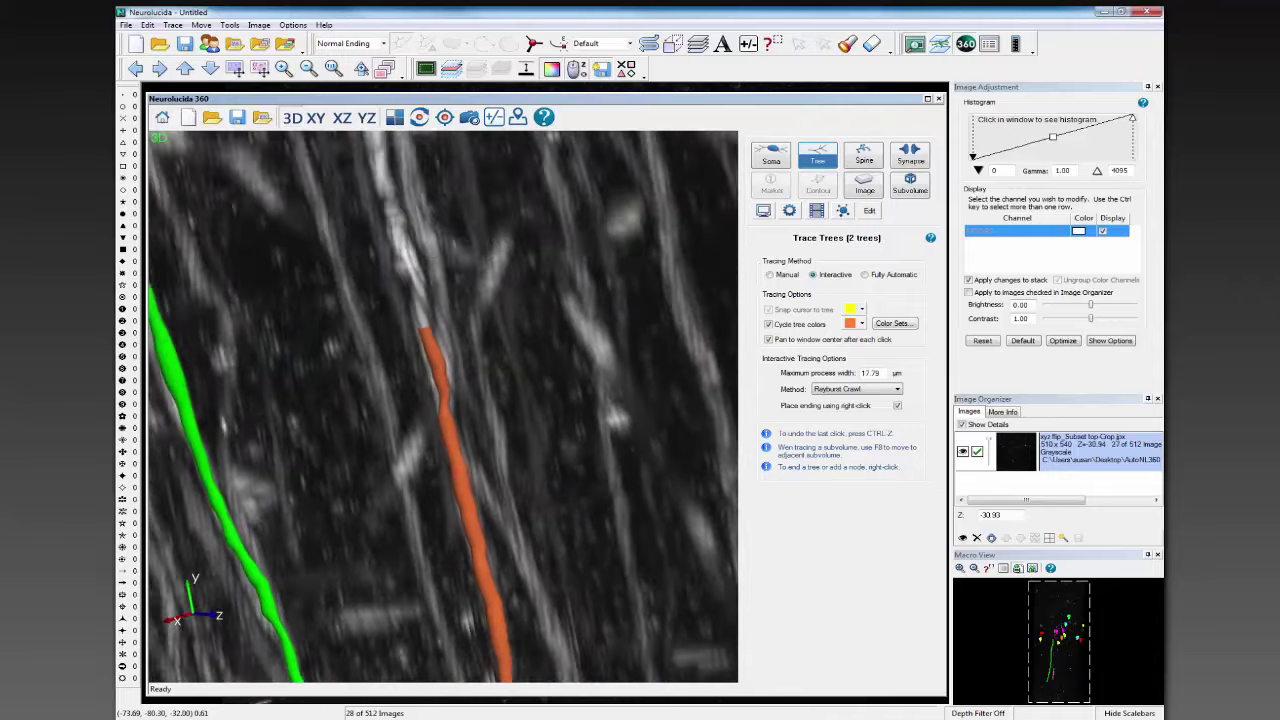
left_click(395, 136)
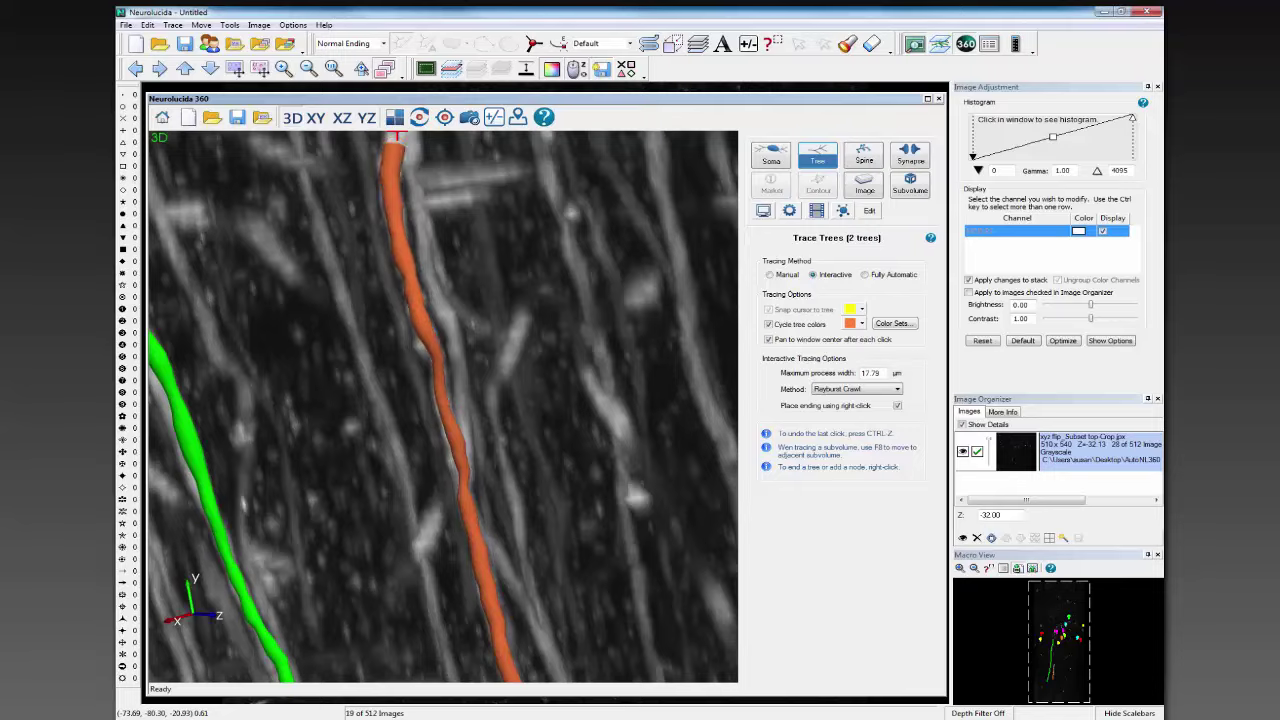
left_click(403, 150)
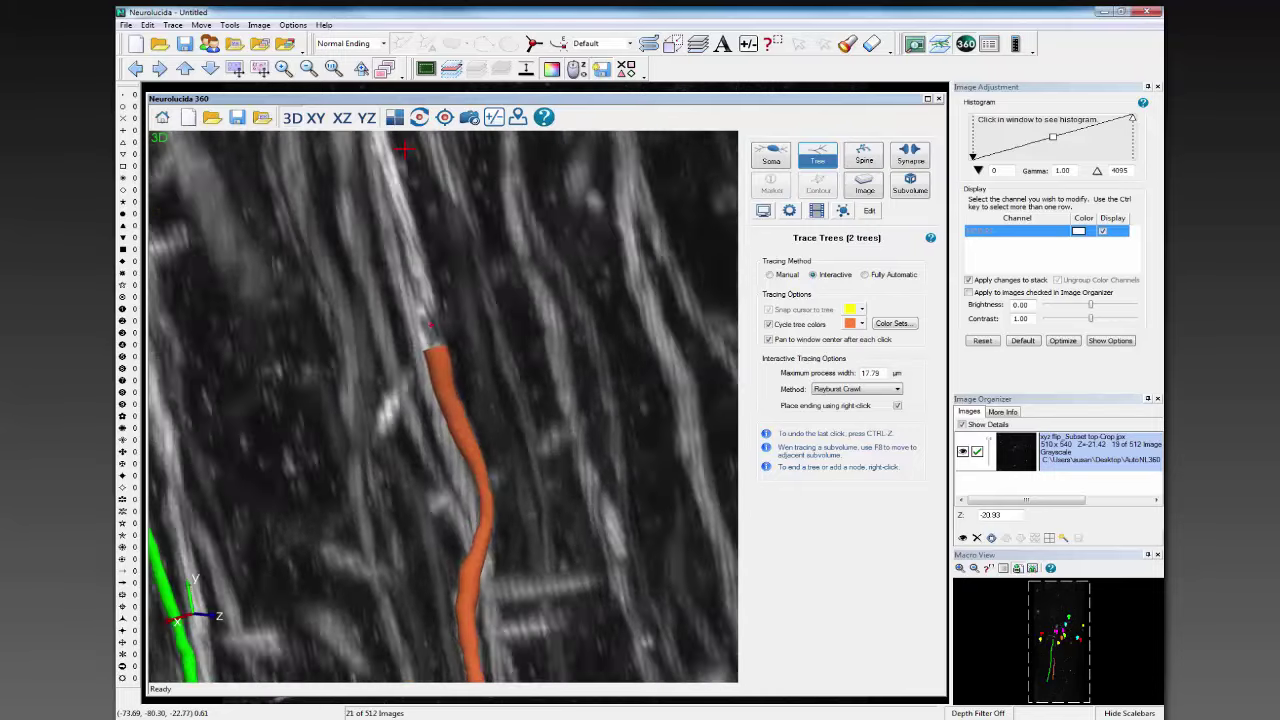
left_click(388, 188)
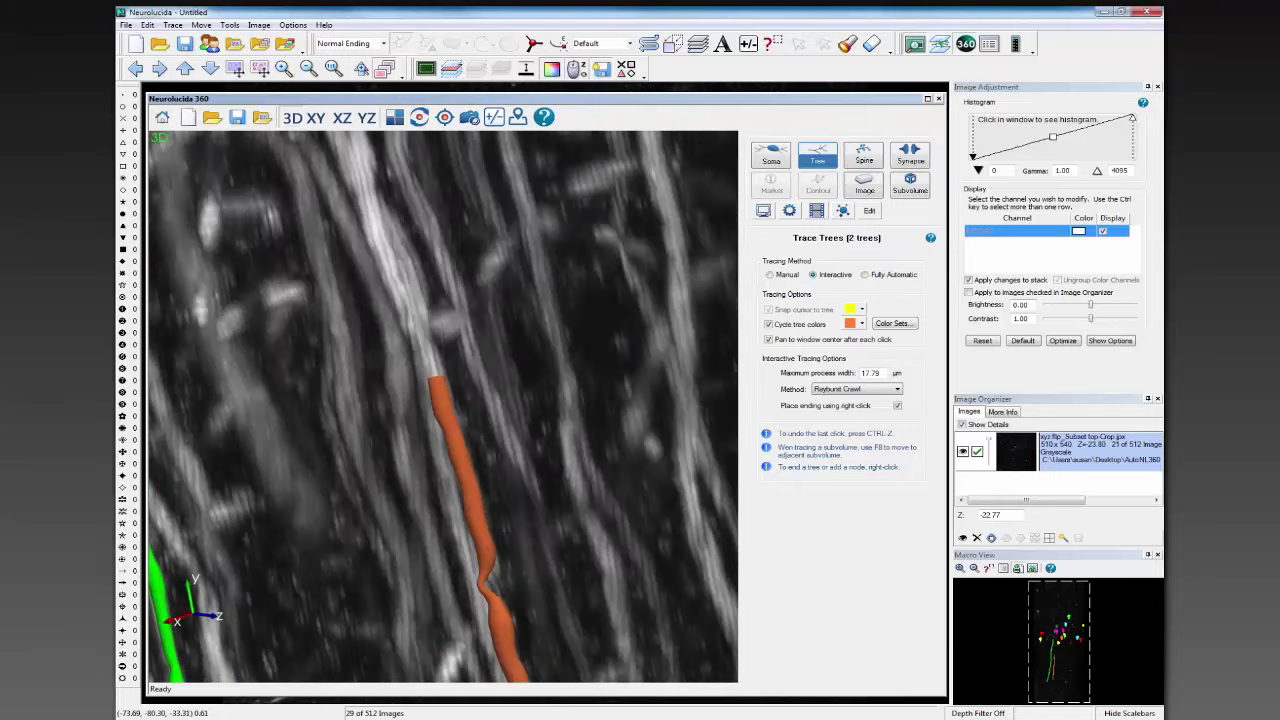
- Trace the orange tree up to the base of its bright soma and end it there
scroll(366, 163, "down", 7)
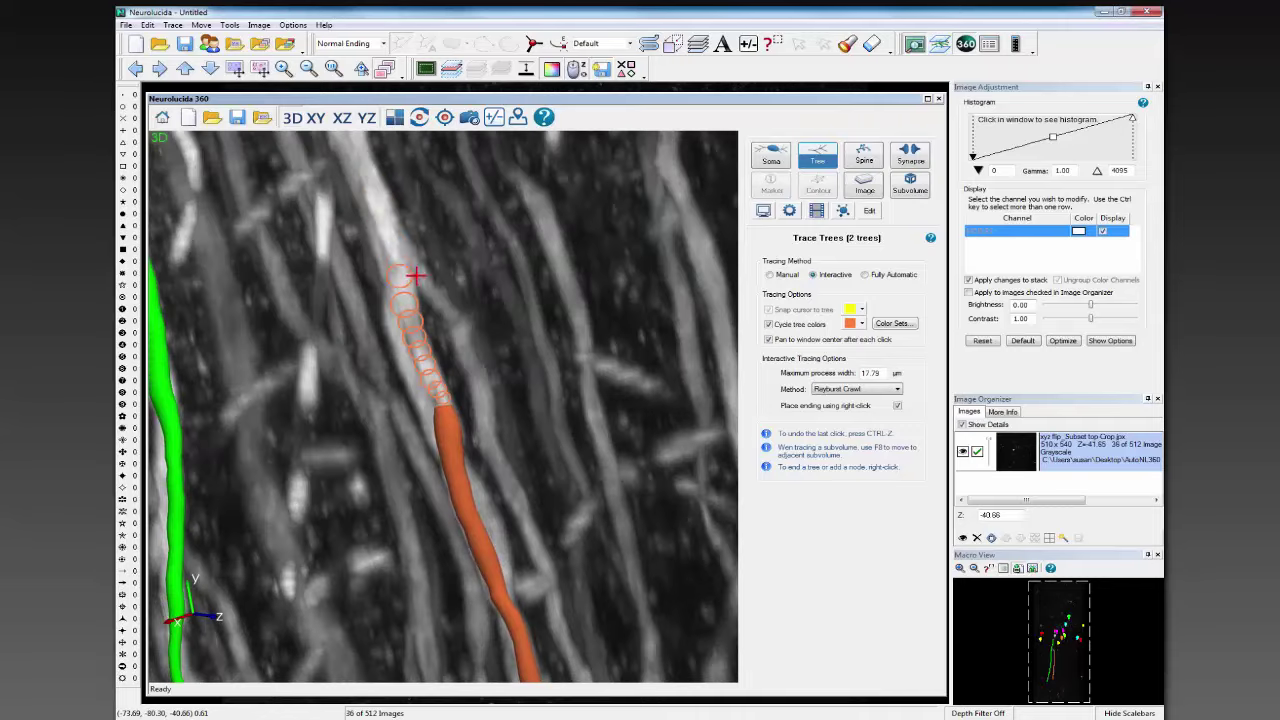
left_click(380, 205)
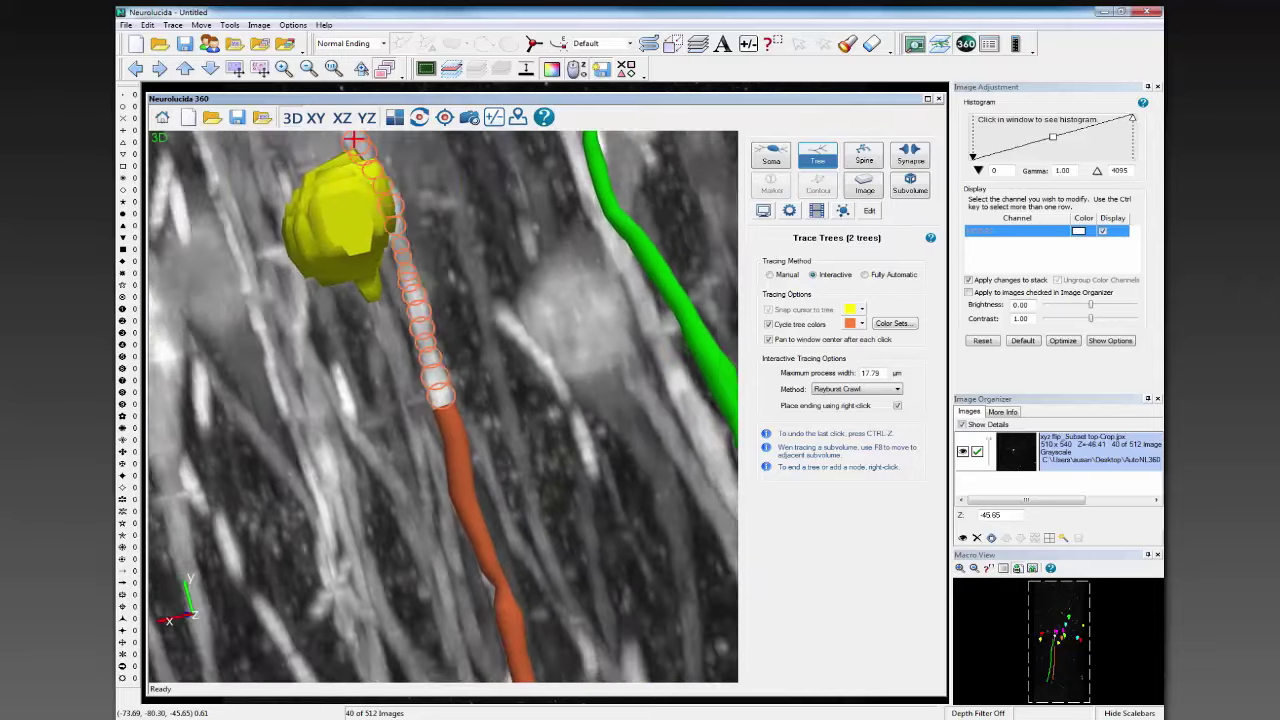
left_click(353, 139)
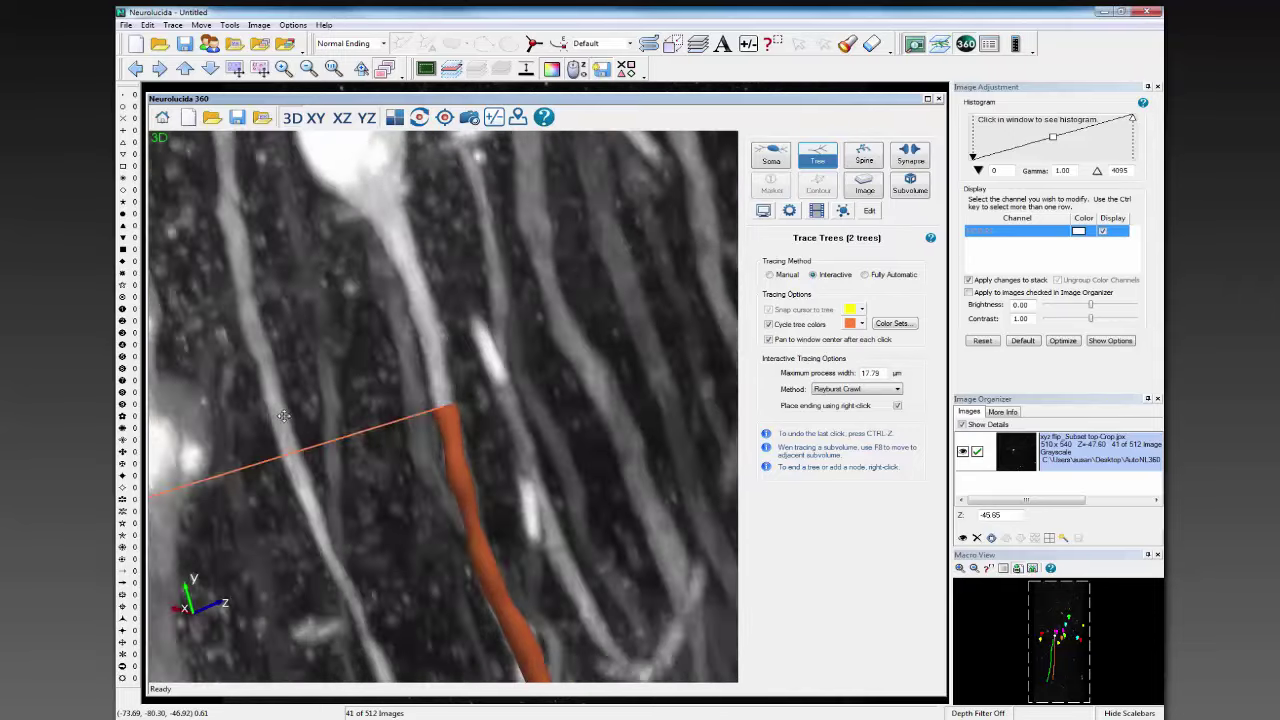
left_click(386, 223)
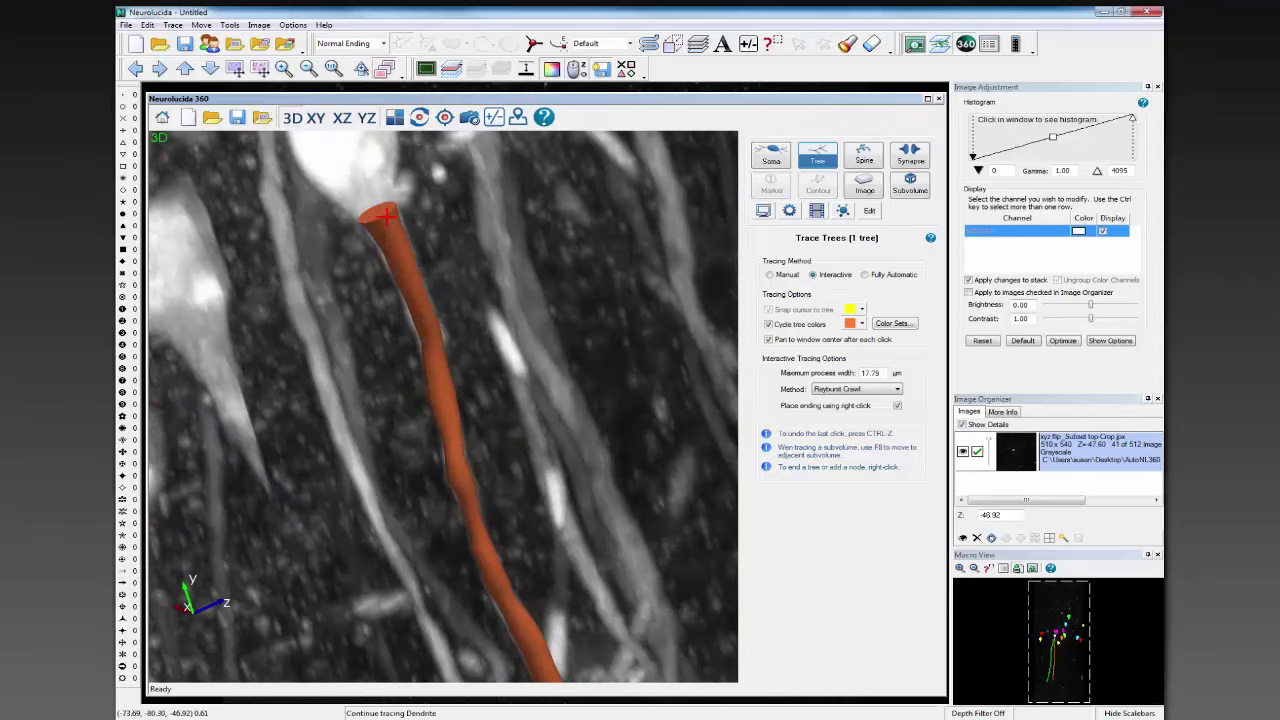
right_click(336, 327)
- Start a yellow tree at the soma beside the orange tree's top and trace it down its process
left_click(336, 327)
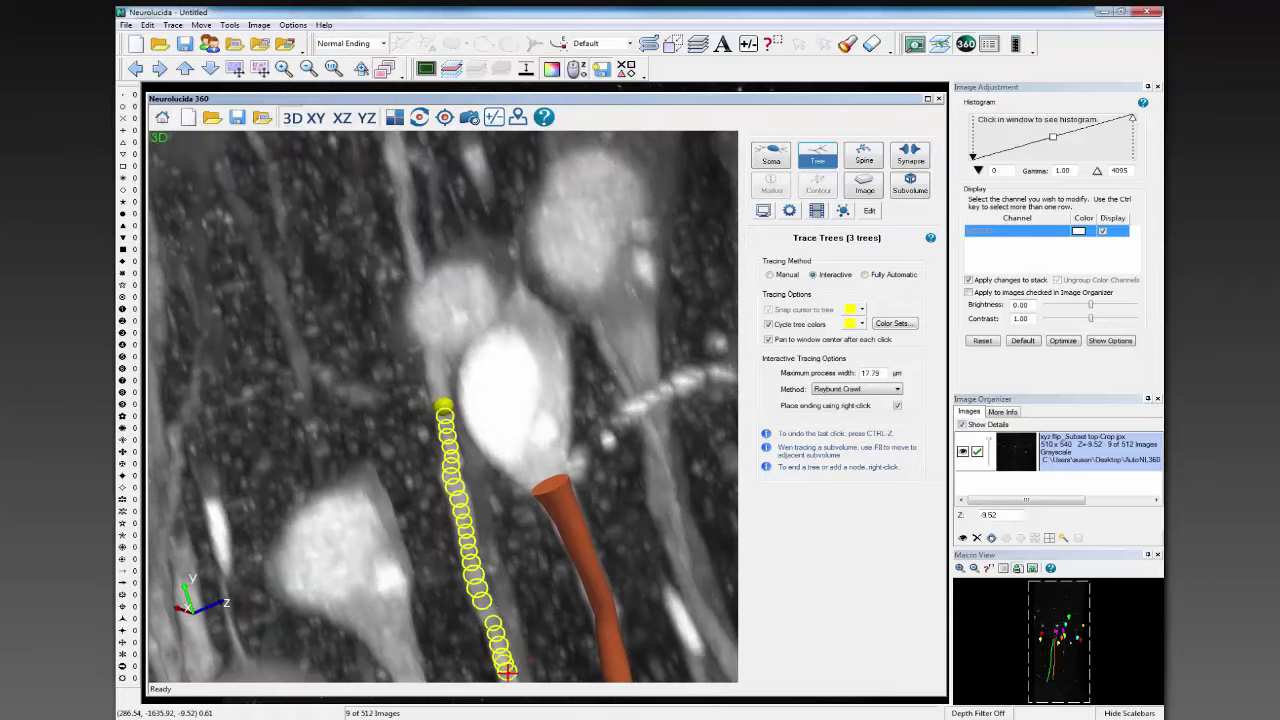
left_click(506, 670)
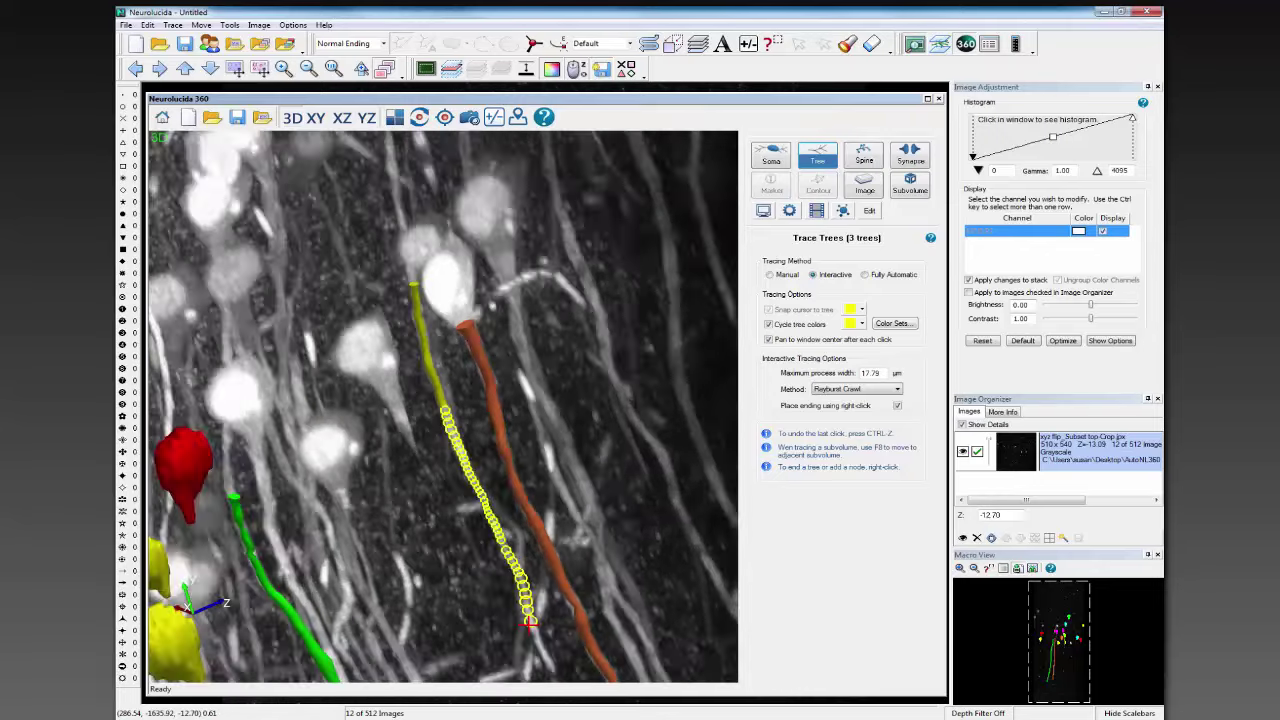
left_click(530, 621)
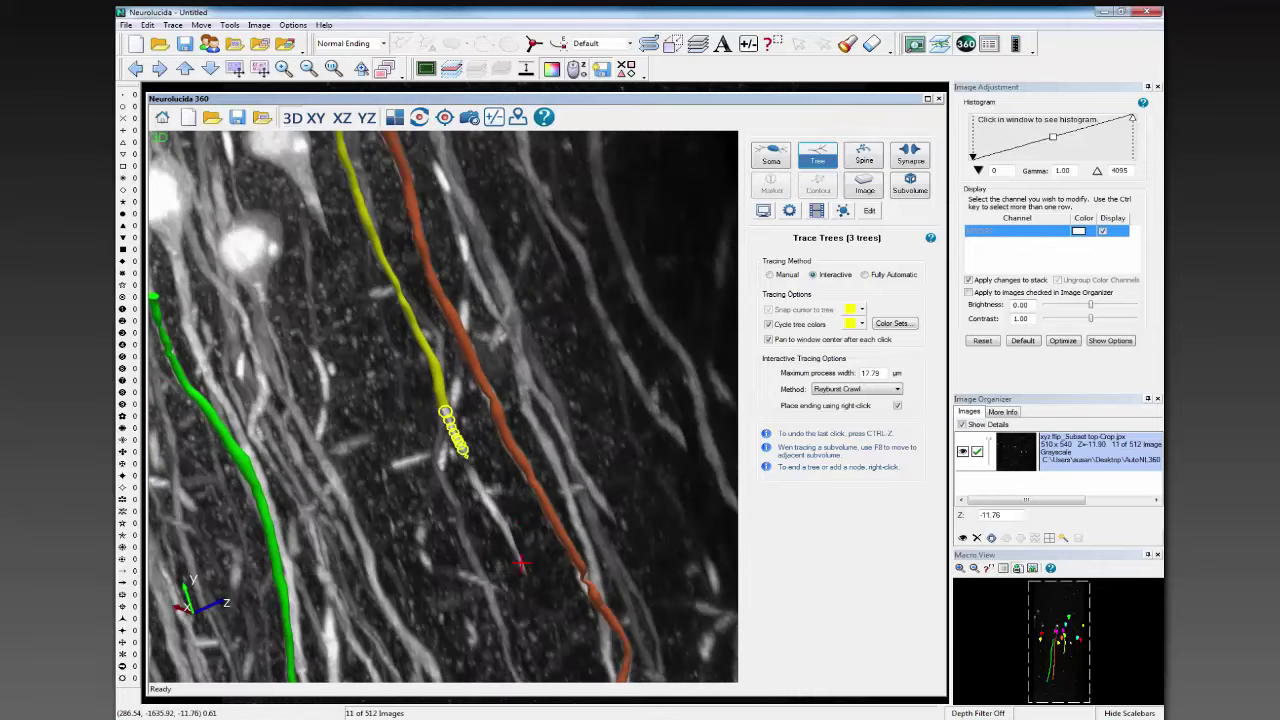
left_click(463, 449)
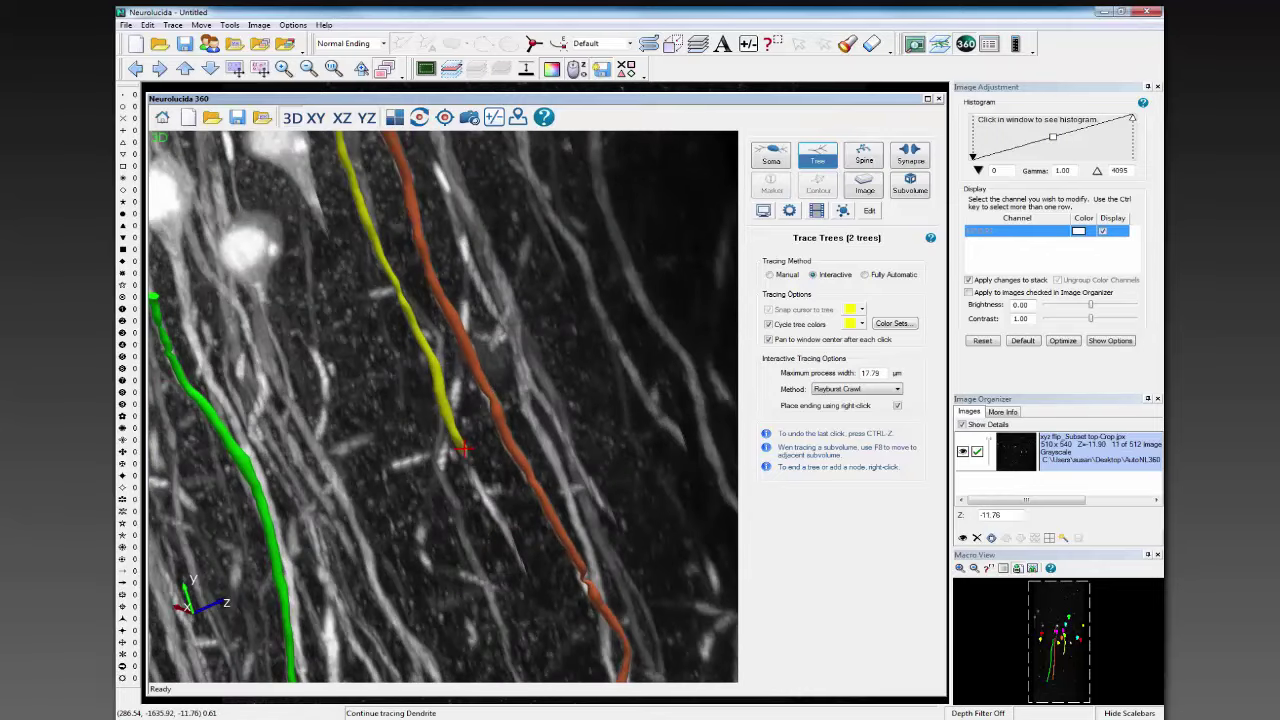
- Switch the tracing method to Directional Kernels, continue the yellow tree along the faint process and end it
key("Down")
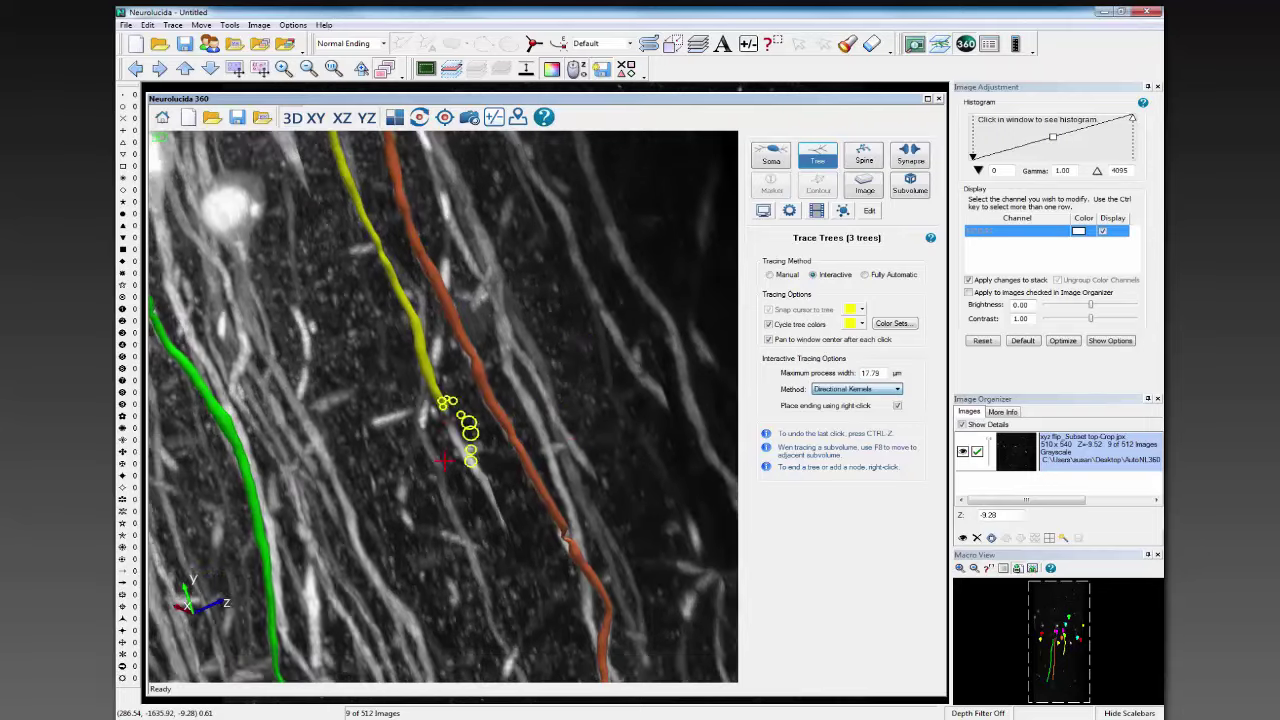
scroll(458, 464, "up", 5)
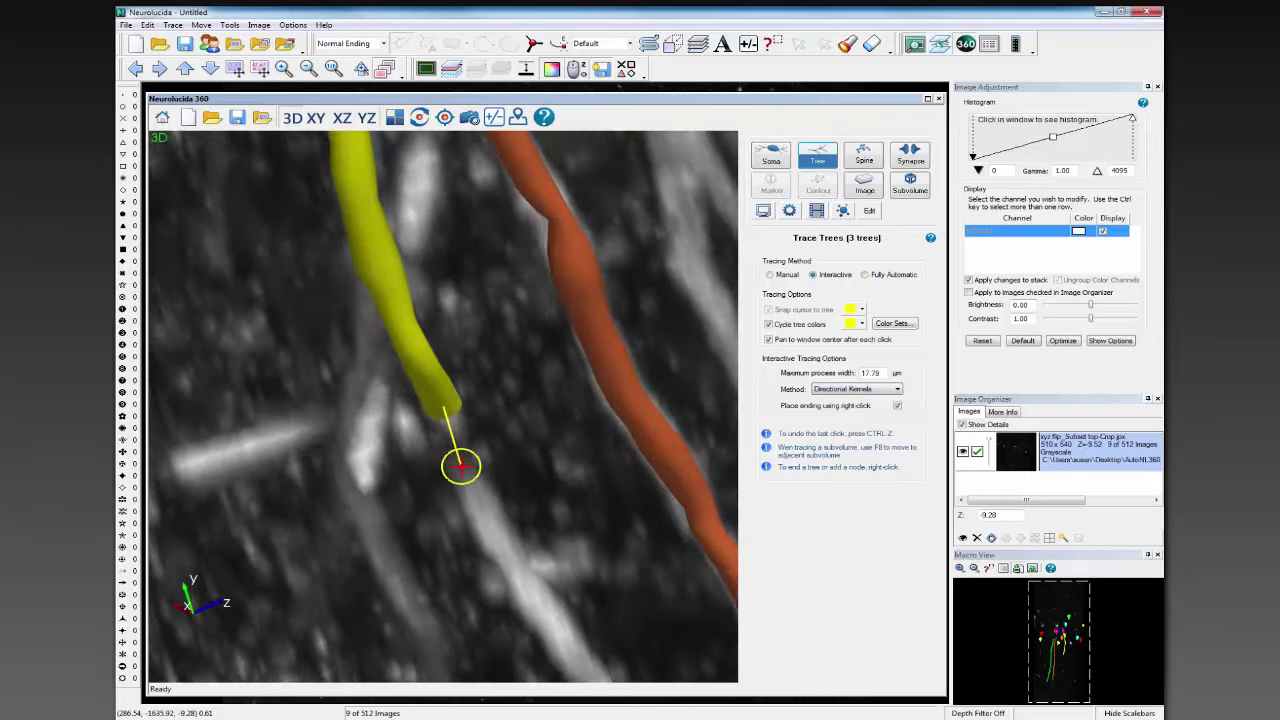
left_click(460, 464)
left_click(497, 505)
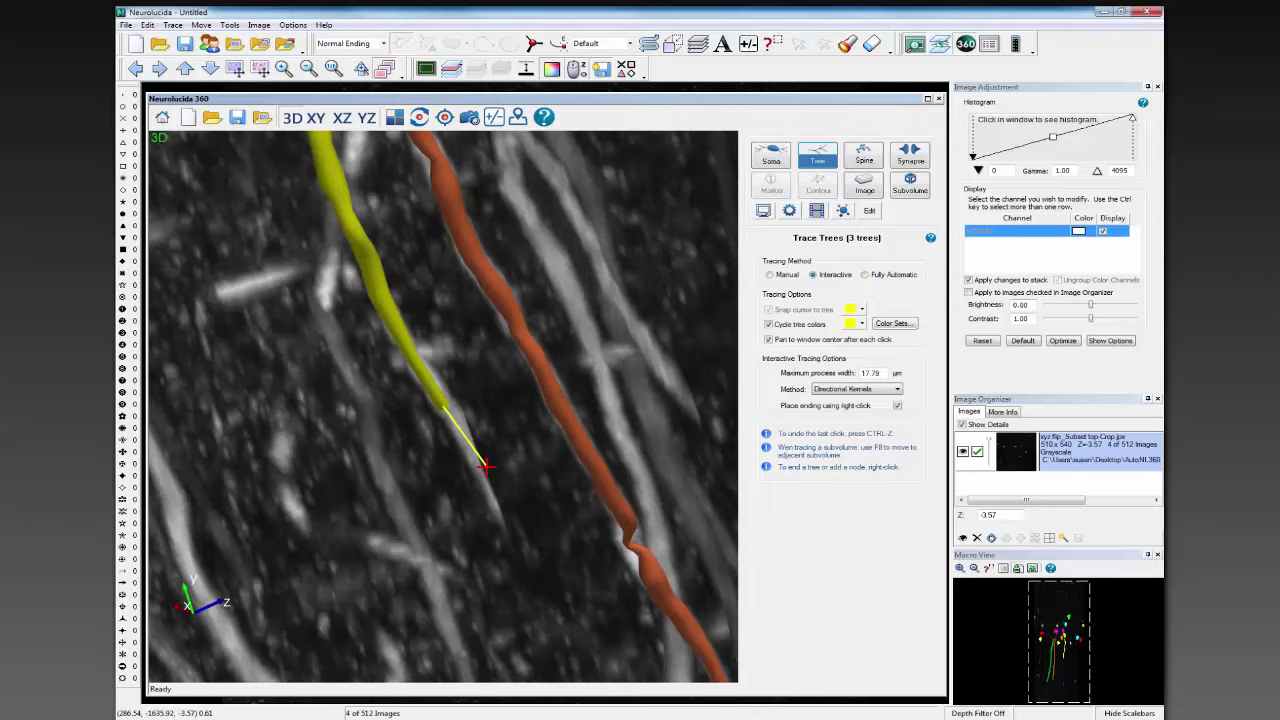
right_click(481, 478)
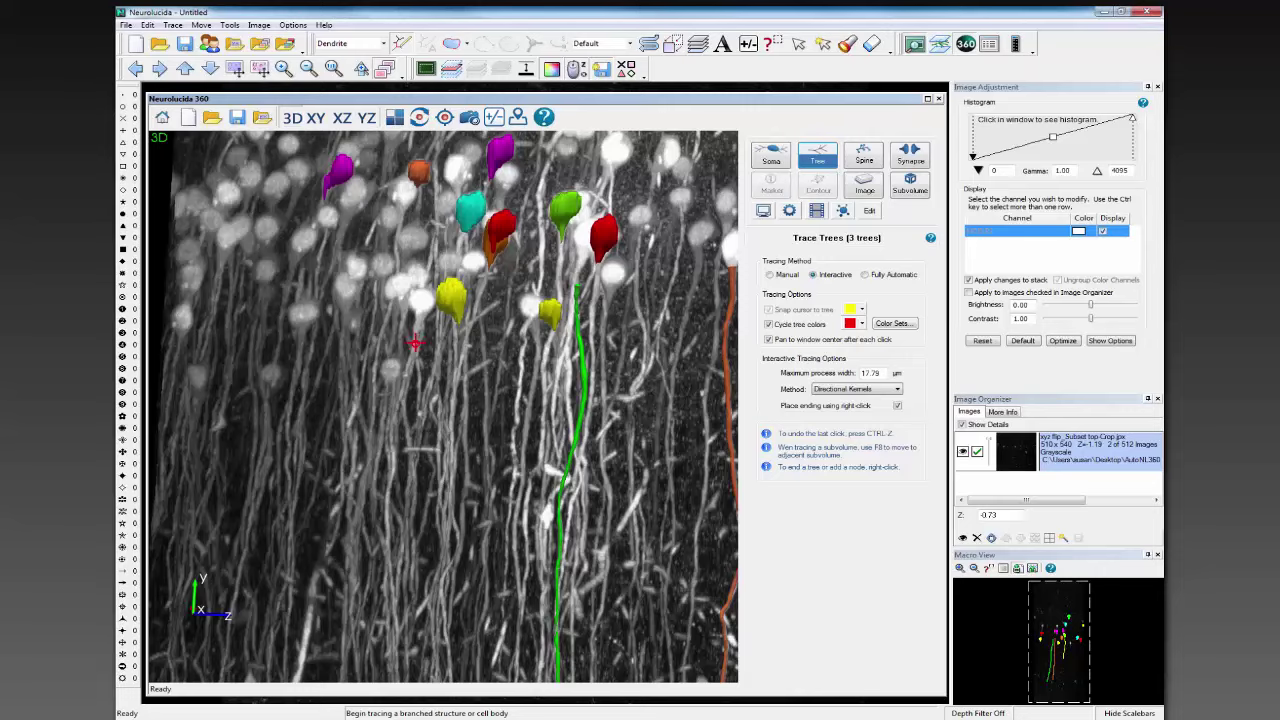
mouse_move(415, 342)
left_mouse_down()
mouse_move(515, 508)
mouse_move(505, 445)
mouse_move(580, 435)
left_mouse_up()
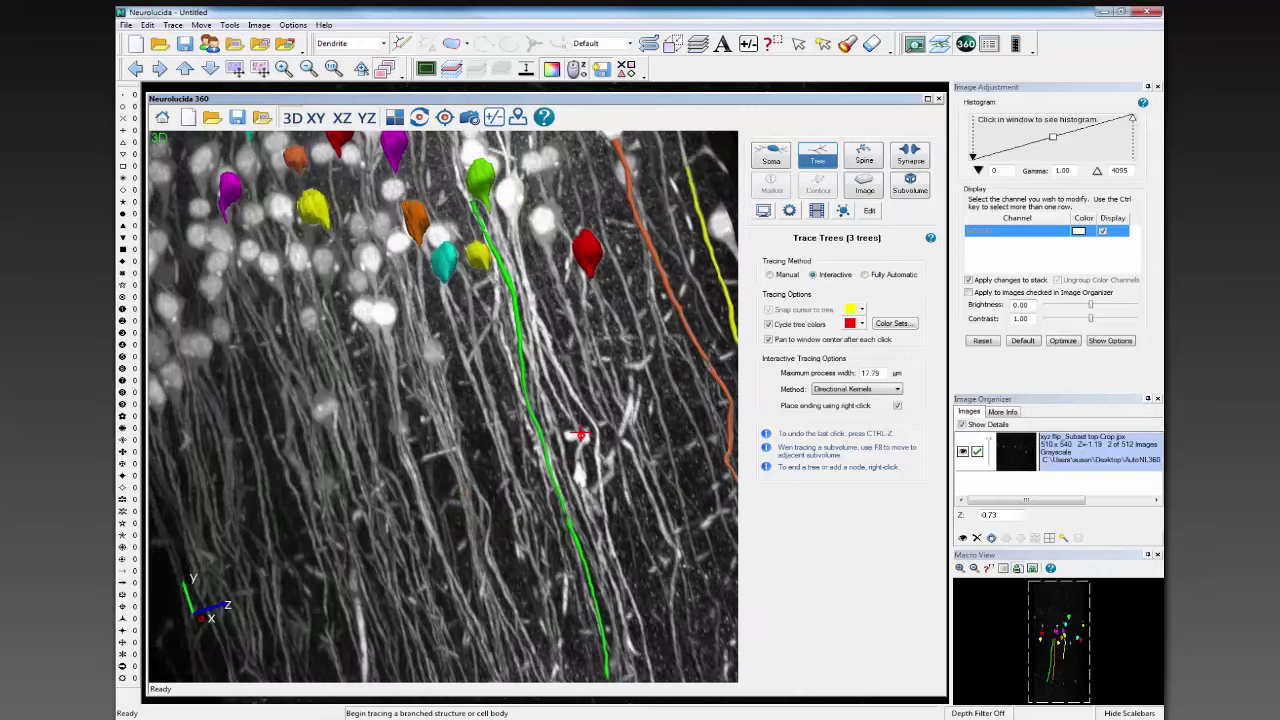
mouse_move(463, 494)
left_mouse_down()
mouse_move(415, 511)
mouse_move(605, 506)
mouse_move(593, 454)
mouse_move(603, 468)
mouse_move(484, 530)
mouse_move(535, 550)
left_mouse_up()
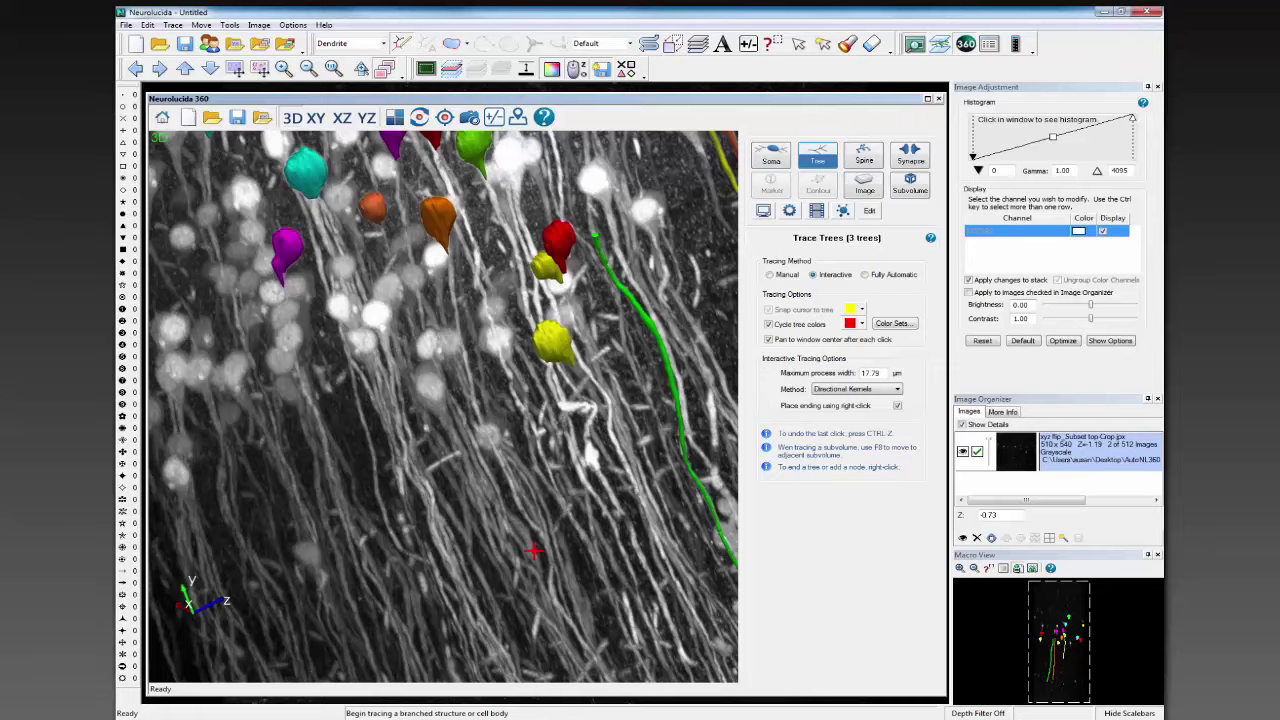
- Set the interactive tracing method to Rayburst Crawl and start a magenta tree on the process between the green and orange trees
scroll(518, 514, "down", 3)
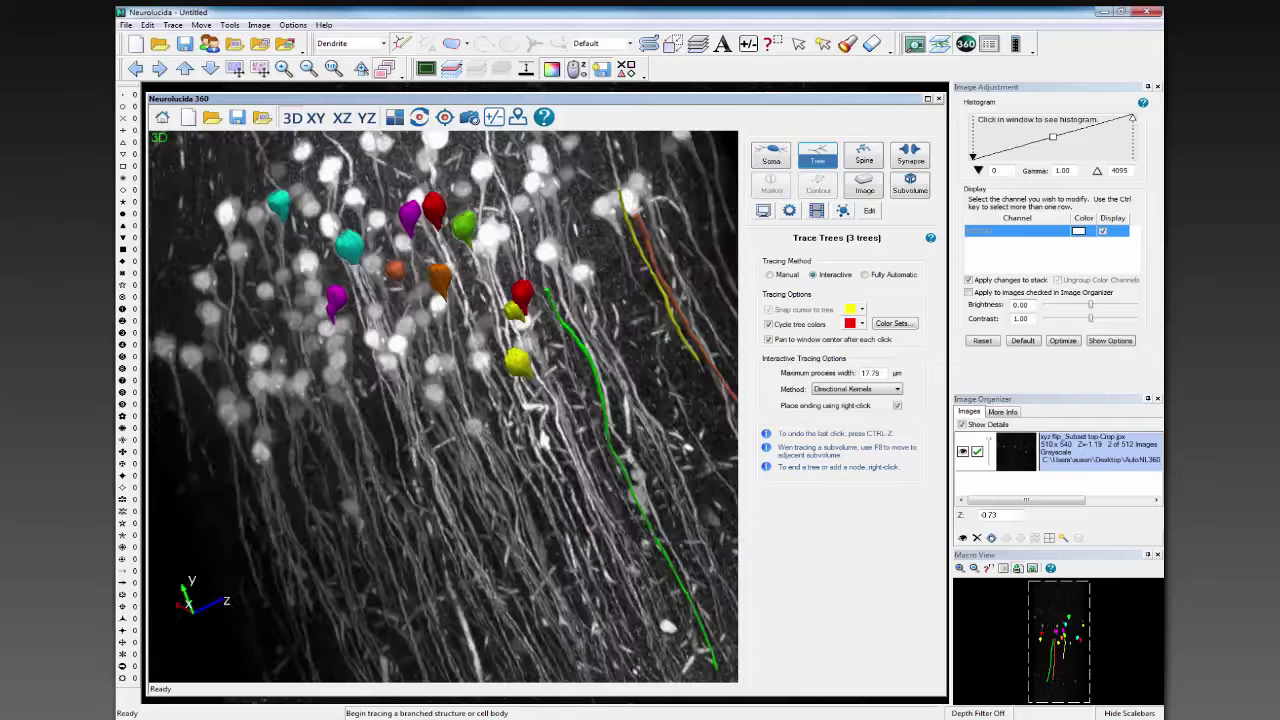
left_click_drag(441, 511, 456, 490)
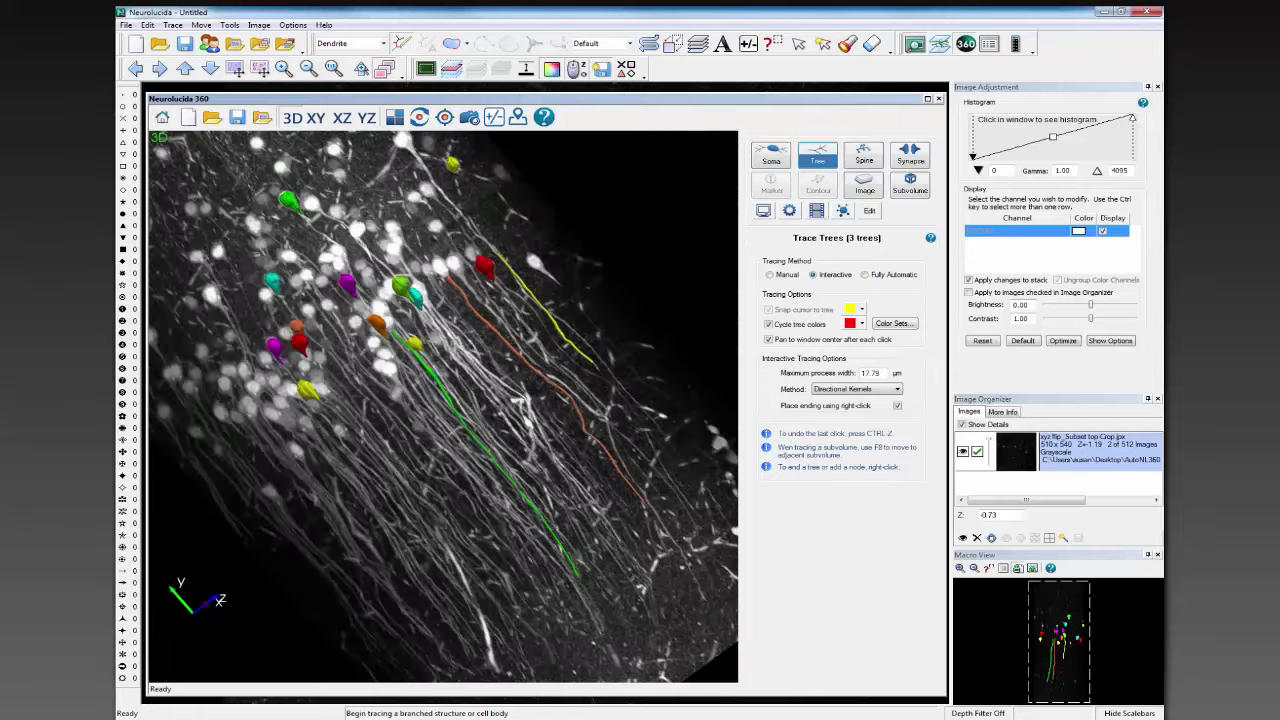
scroll(452, 490, "up", 3)
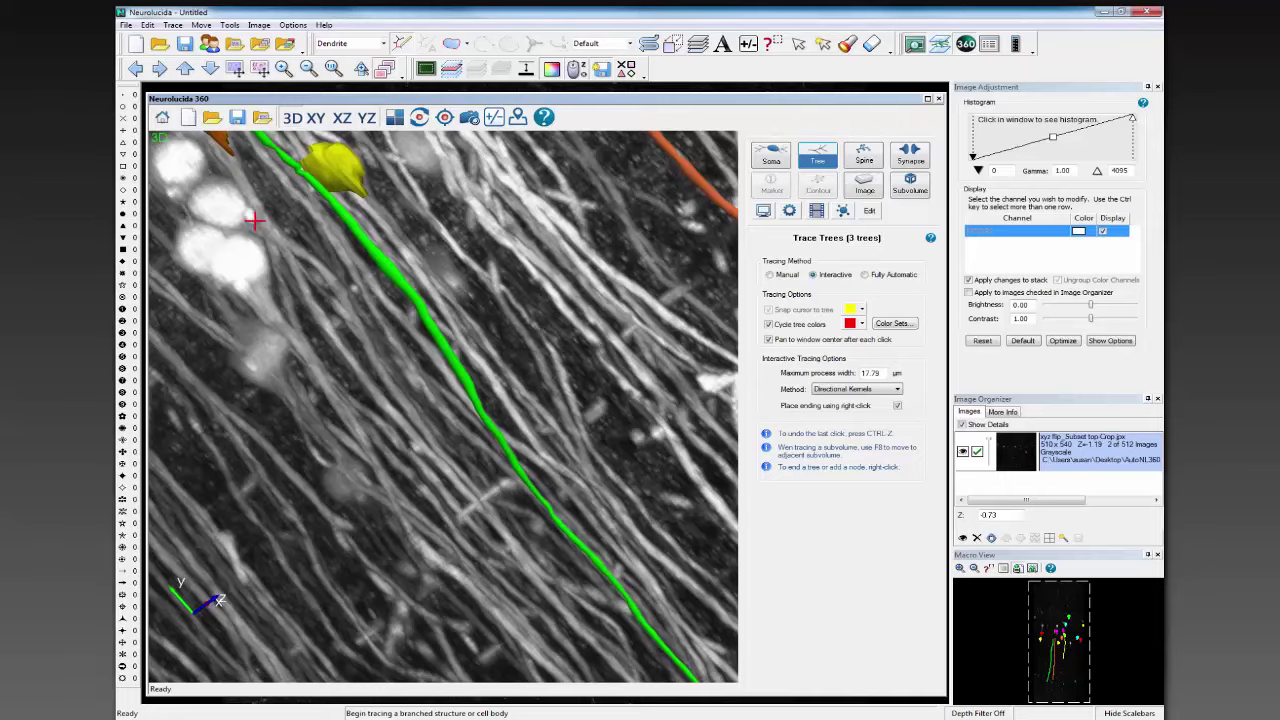
left_click(521, 311)
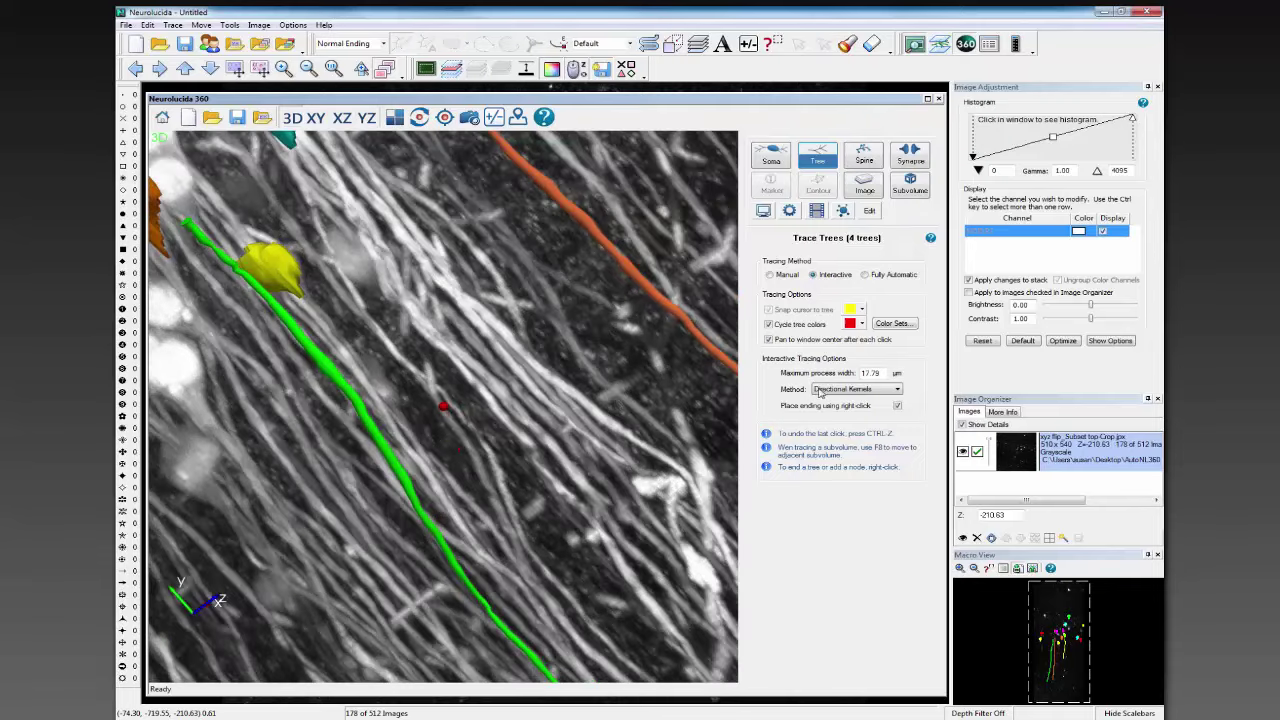
left_click(820, 393)
left_click(825, 411)
left_click(491, 462)
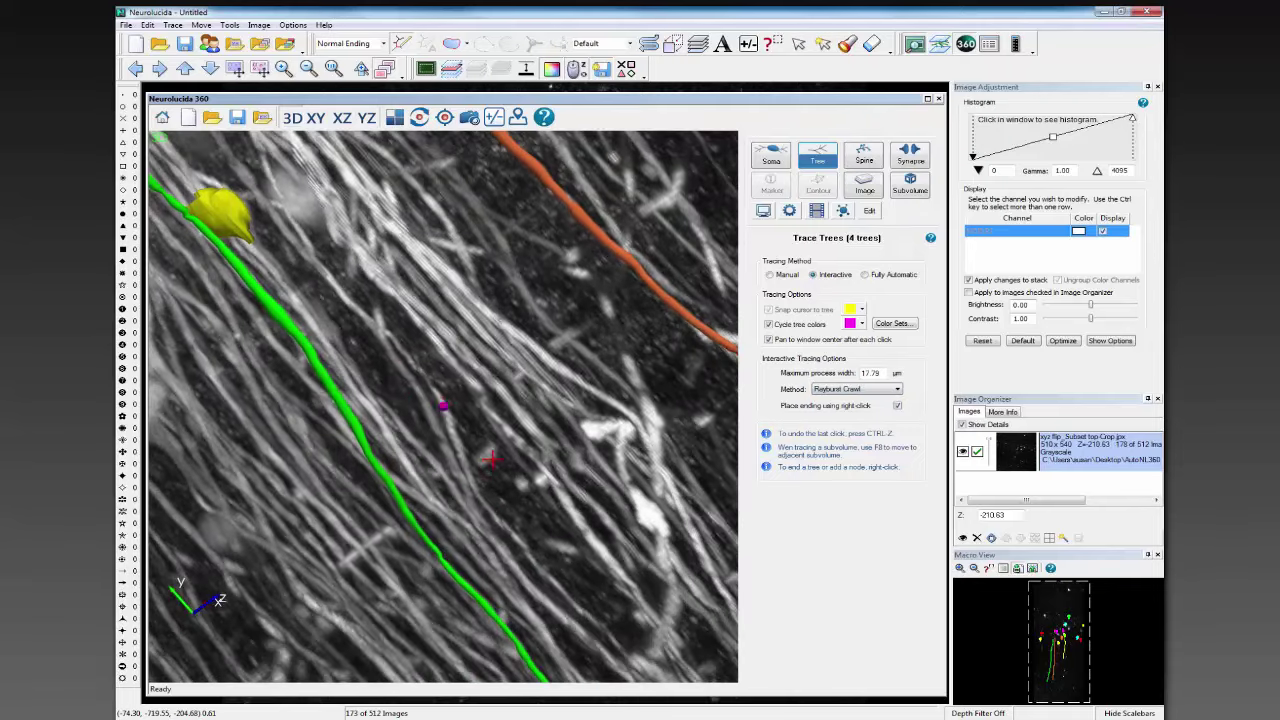
- Trace the magenta tree down its process alongside the green tree and end it near the green tree's lower tip
left_click(535, 565)
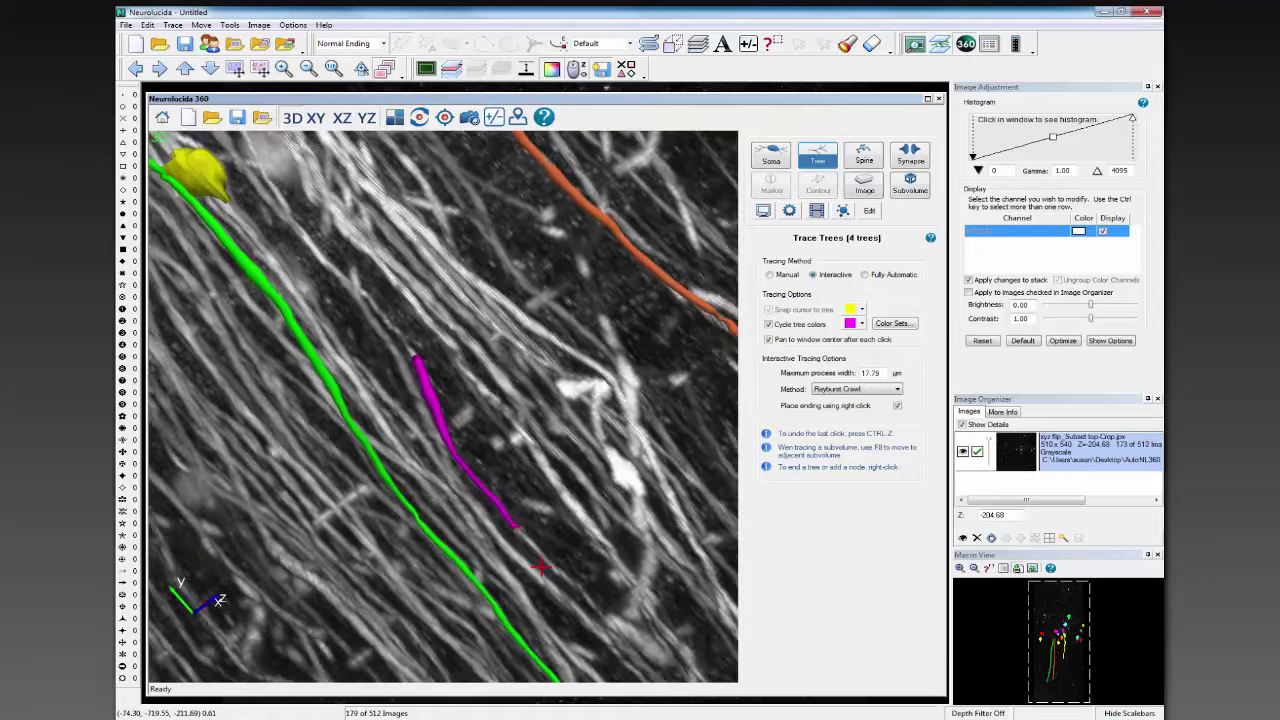
left_click(540, 567)
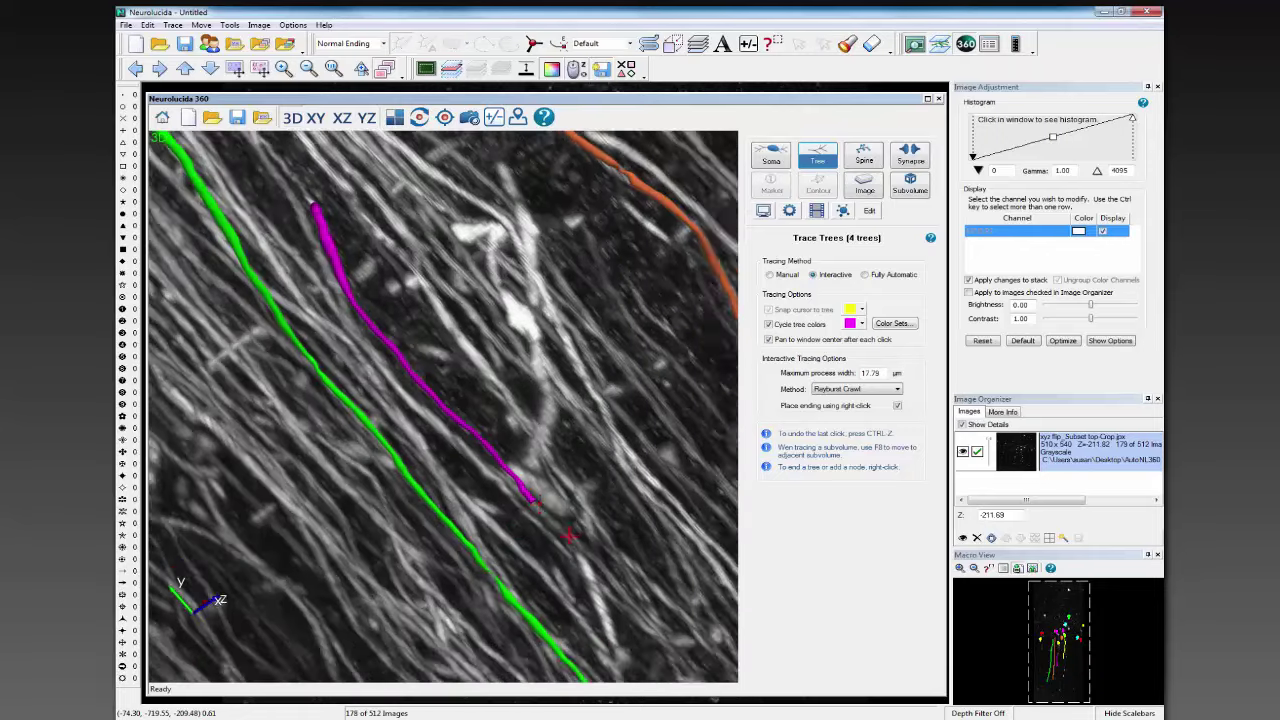
left_click(568, 537)
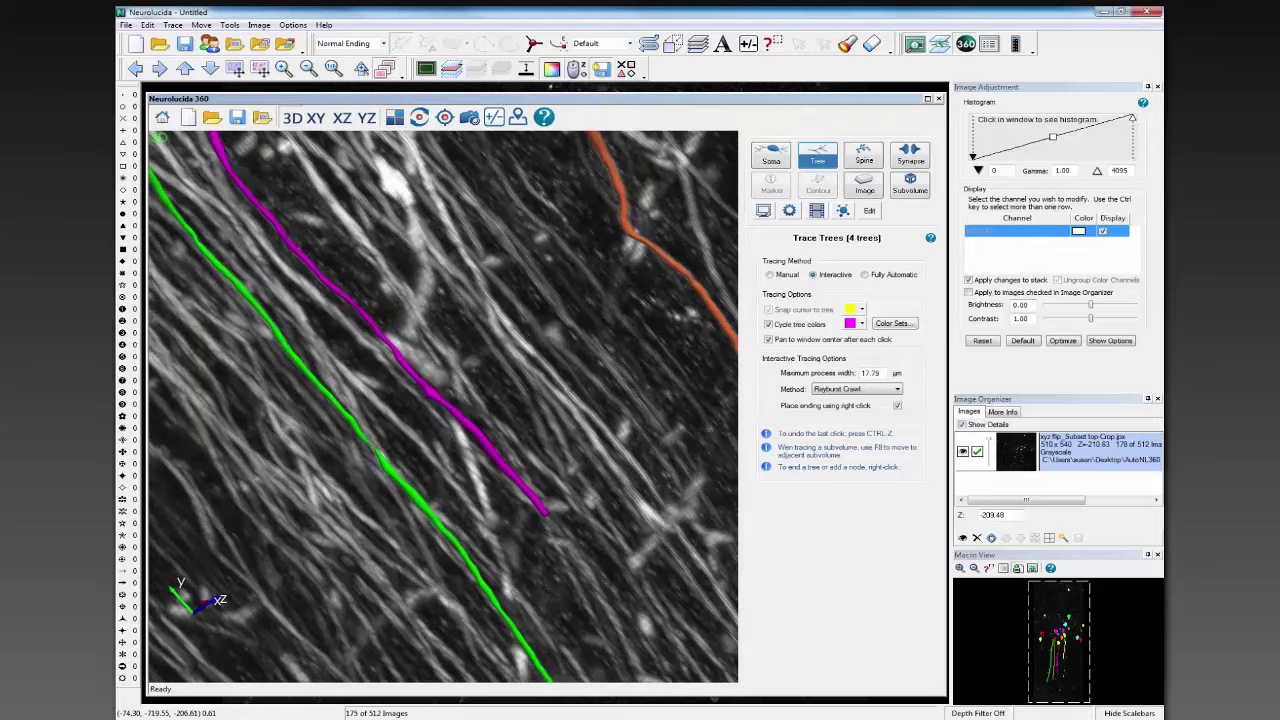
left_click(555, 602)
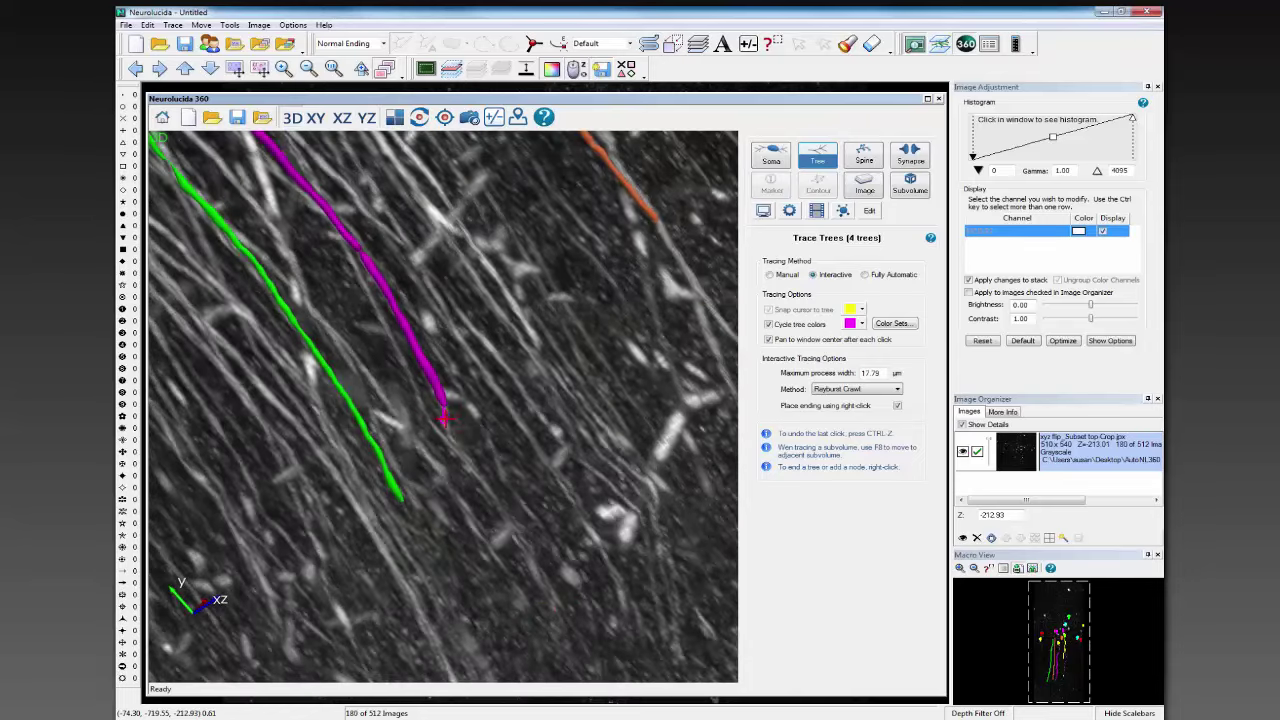
right_click(447, 418)
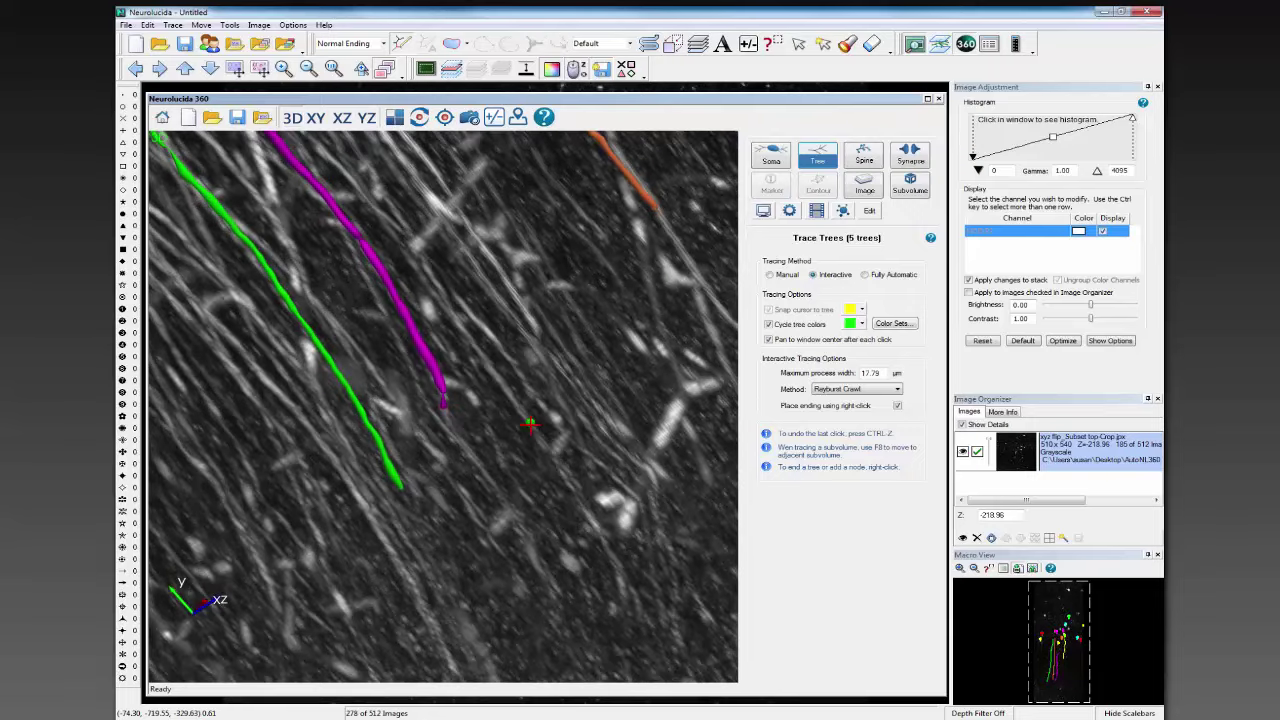
- Start a second green tree on the process beside the magenta tree's lower end and trace it upward
left_click(530, 425)
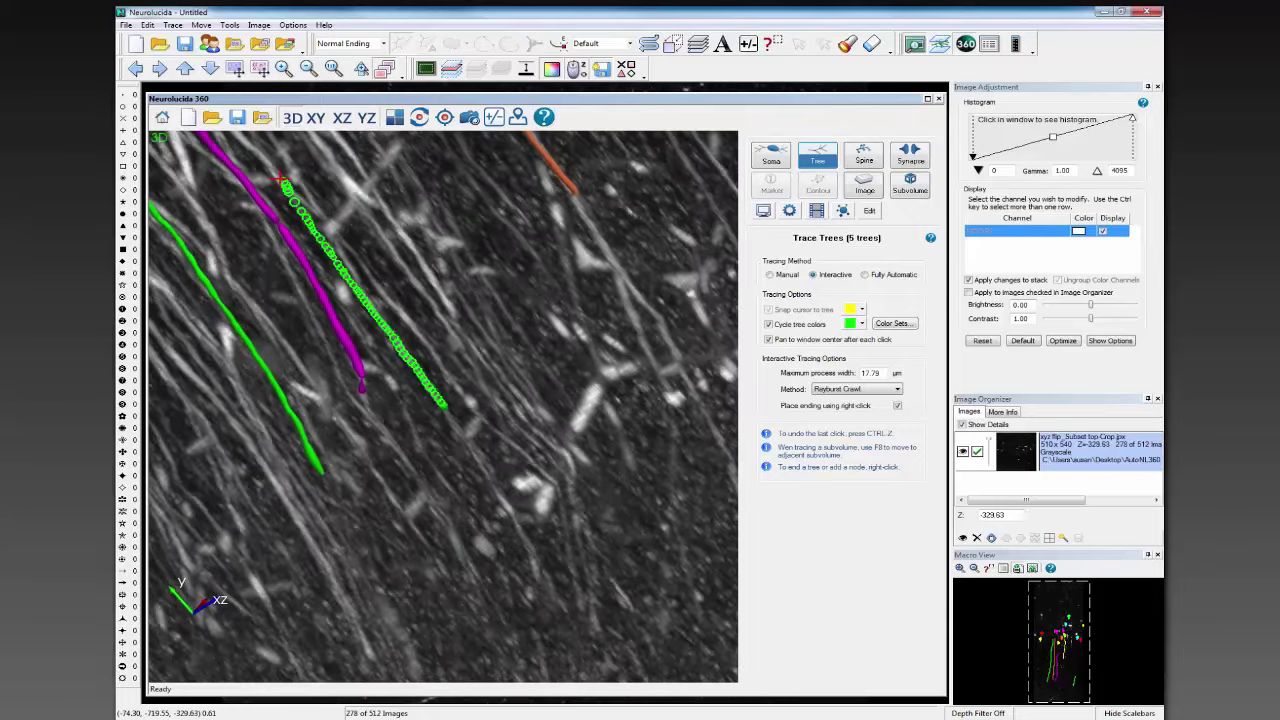
left_click(280, 178)
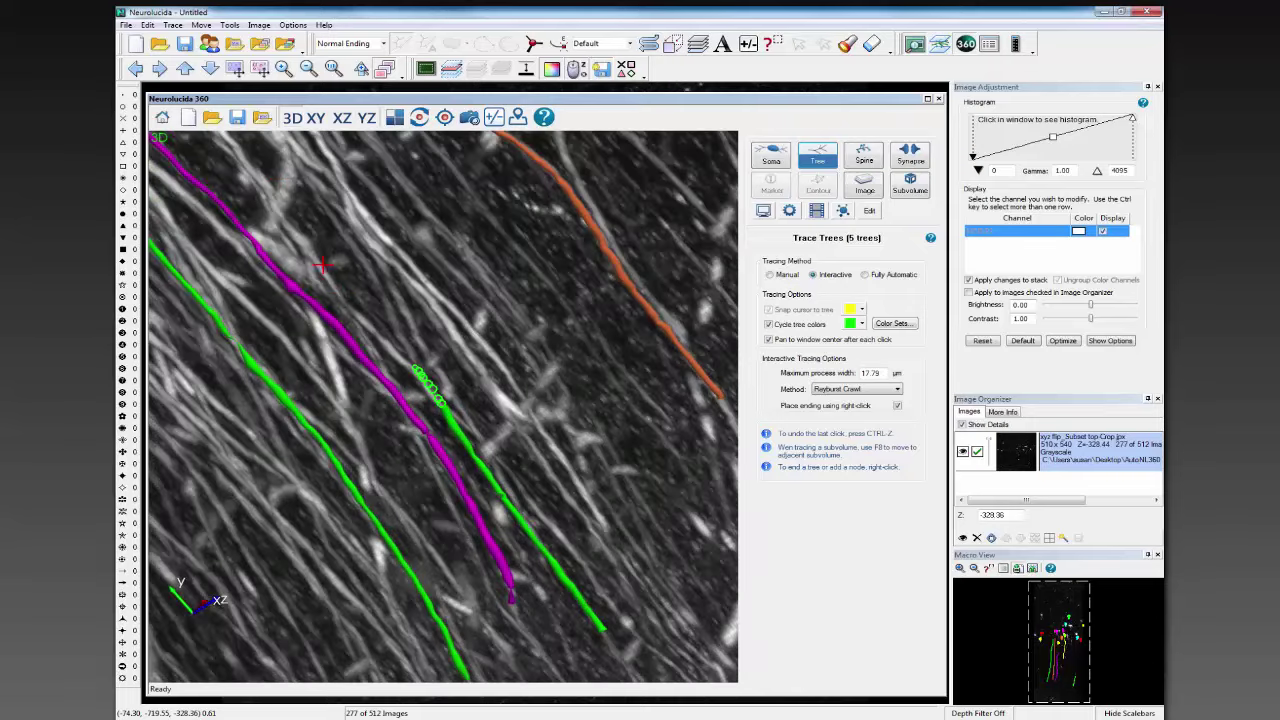
left_click(383, 378)
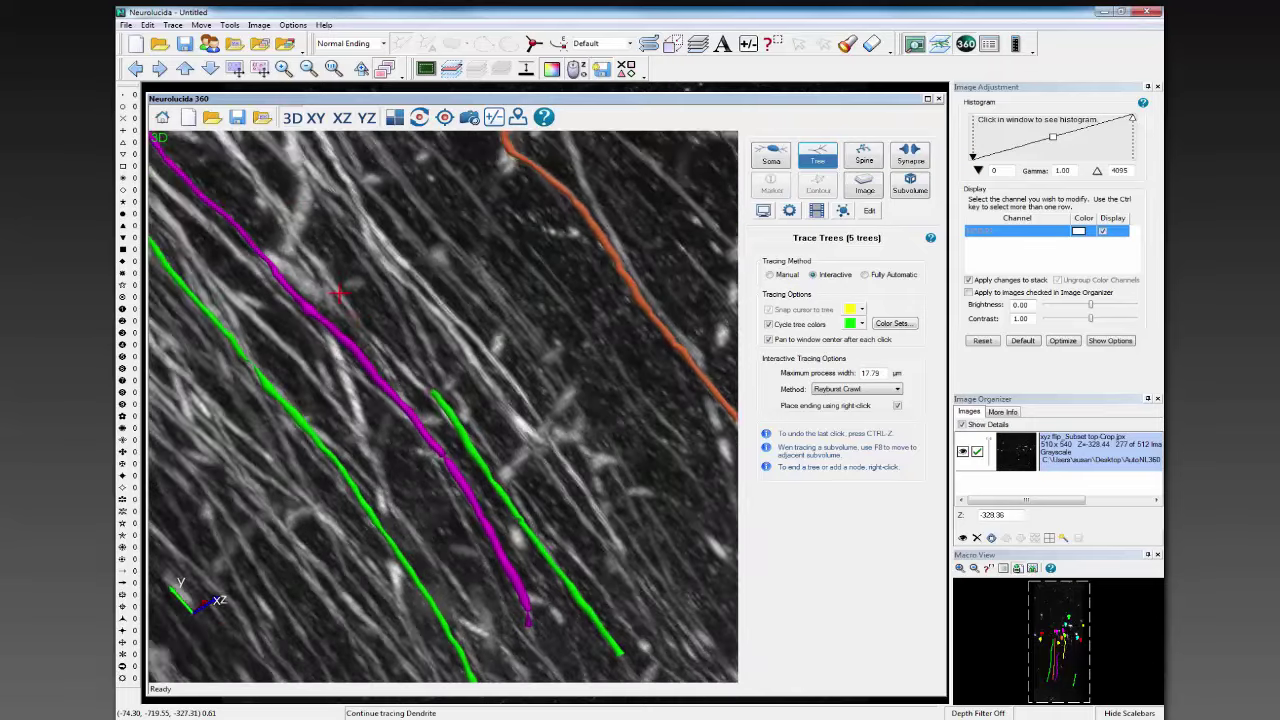
- Continue the second green tree upward along its process in a close-up view
scroll(400, 326, "up", 3)
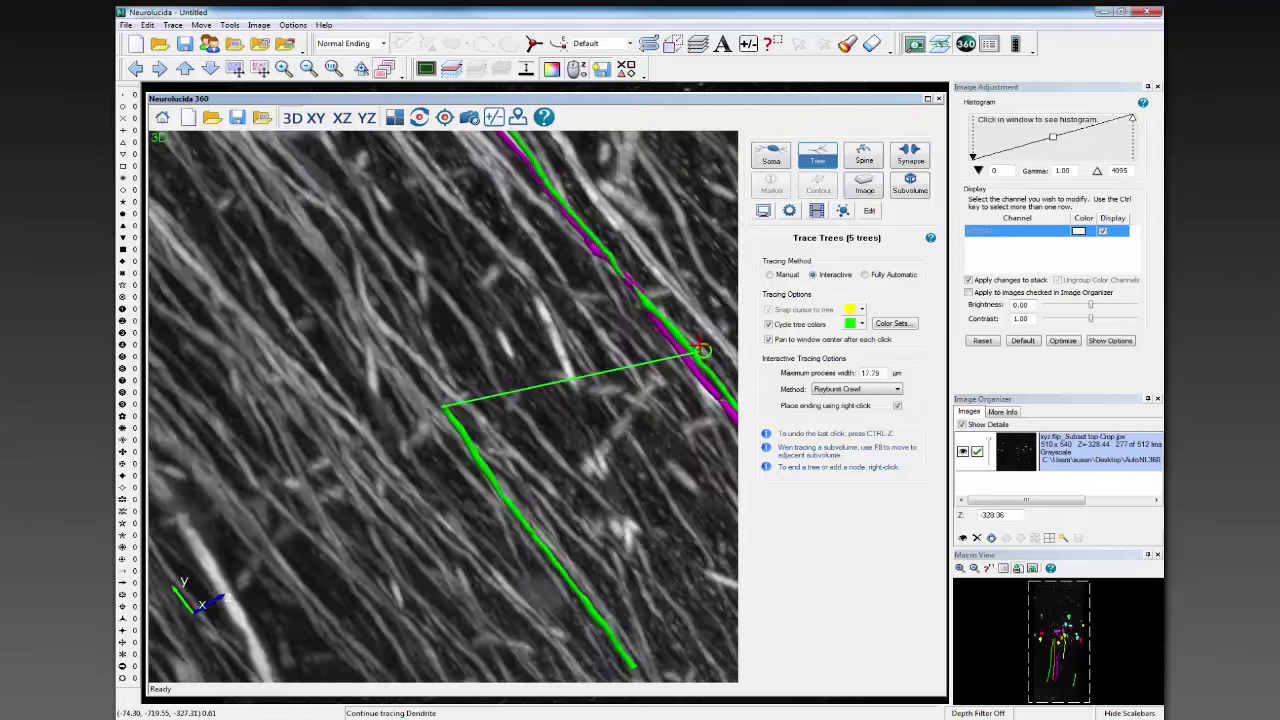
left_click(310, 152)
left_click(300, 187)
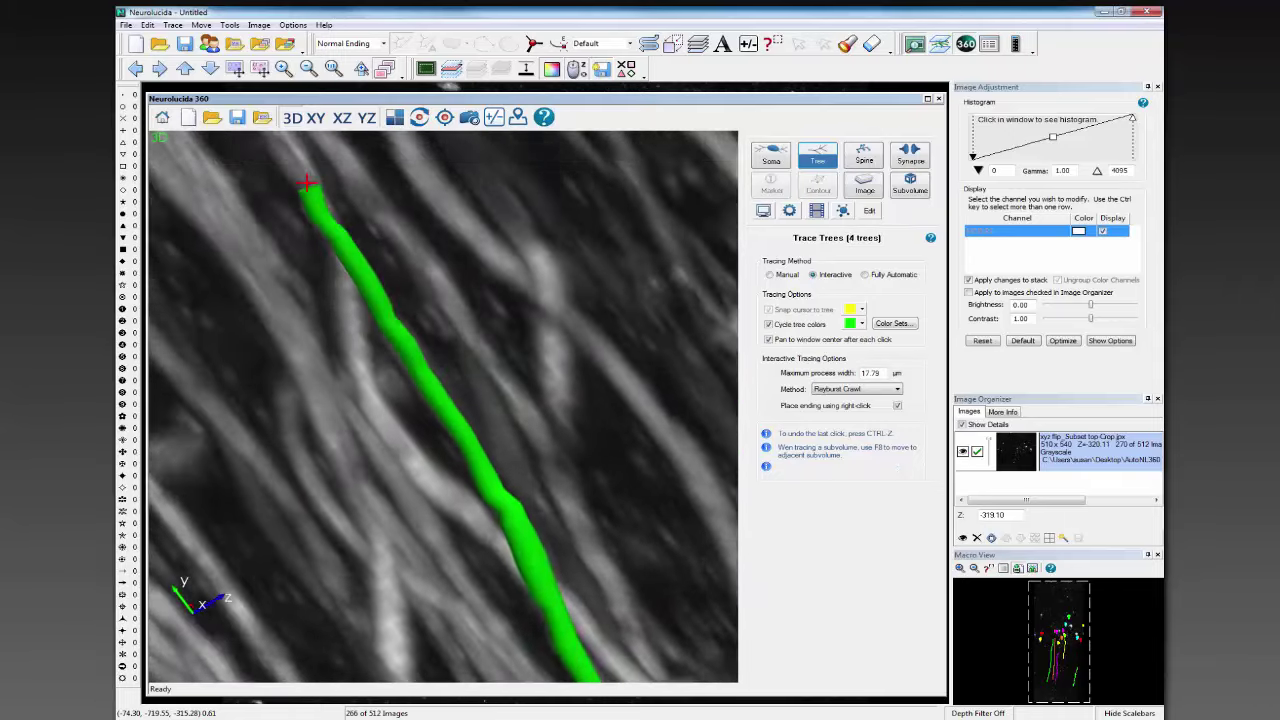
left_click(290, 190)
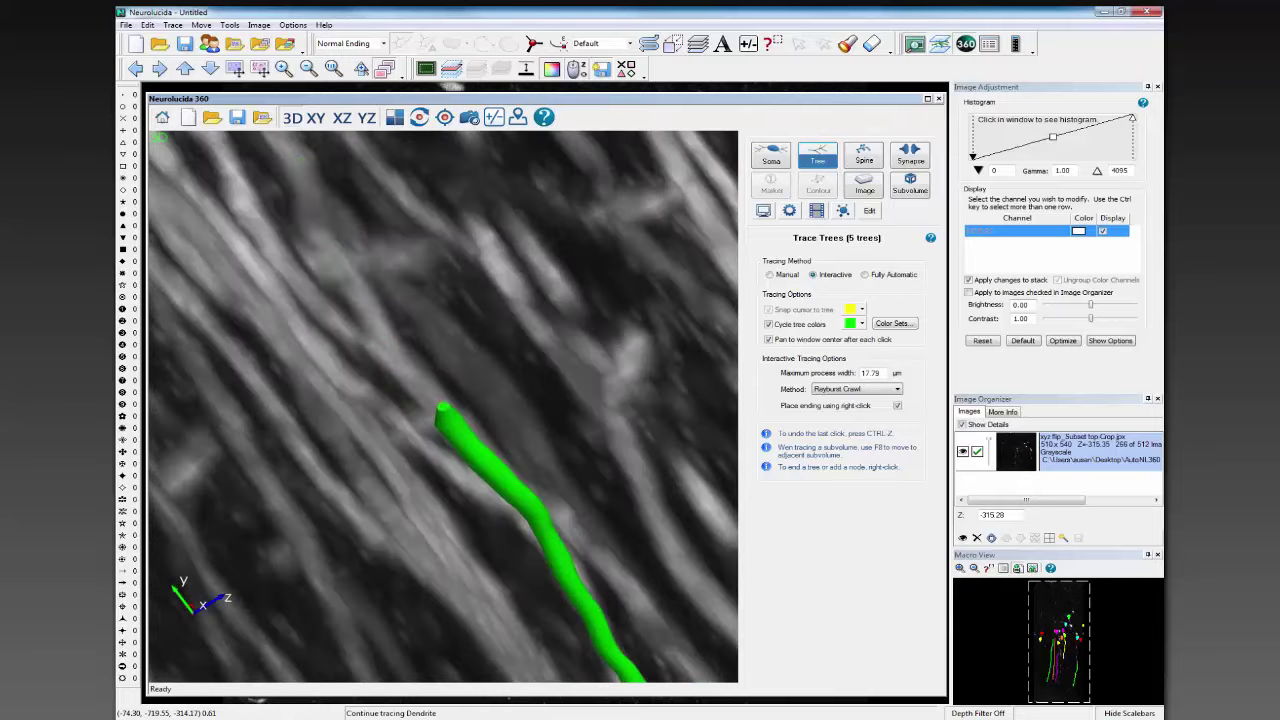
left_click(302, 164)
left_click(296, 192)
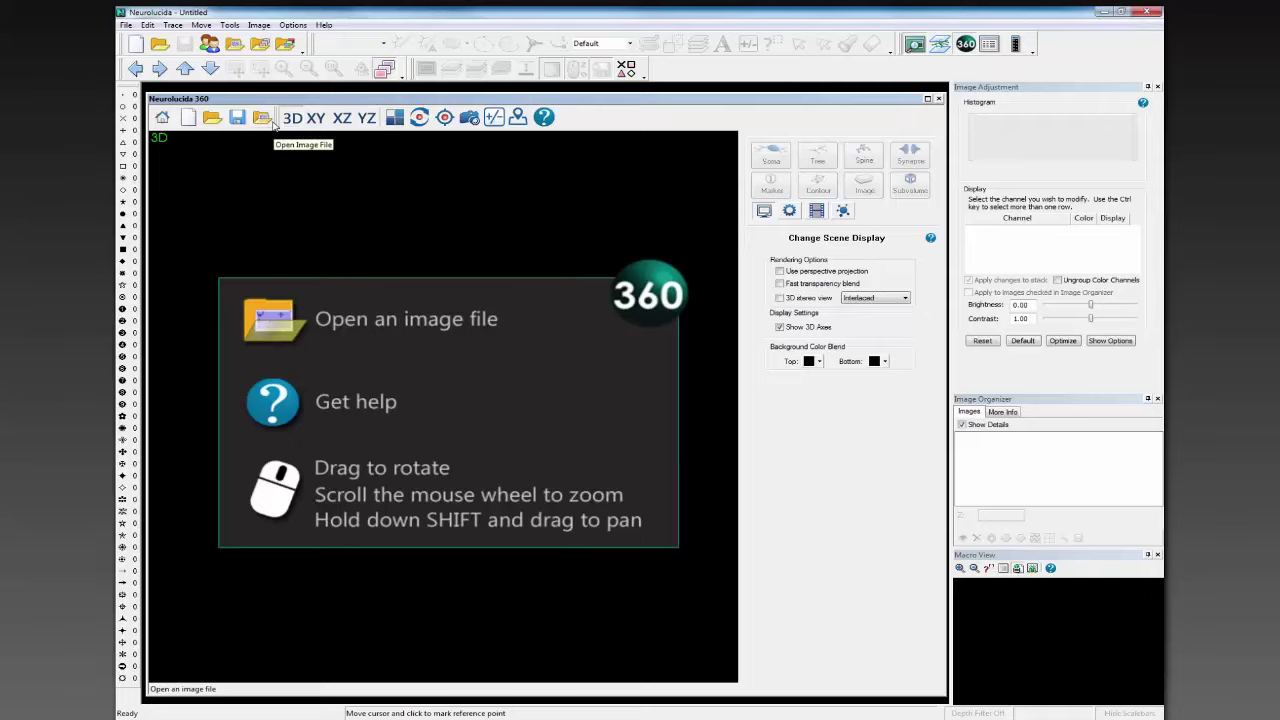
- Open the image file MBF_NeuronTracing.jpx as a 3D volume
left_click(270, 121)
left_click(574, 310)
left_click(792, 559)
- Bring the whole neuron into view and model the soma at its lower end
left_click_drag(556, 406, 536, 432)
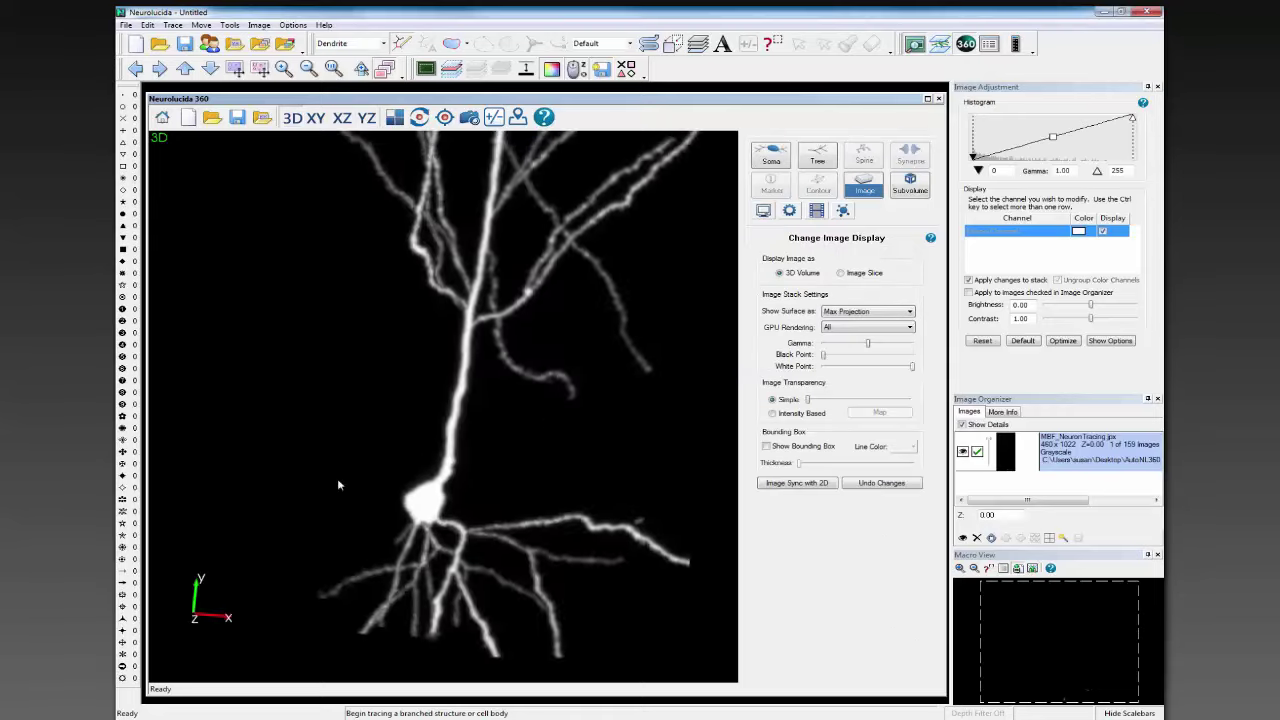
left_click_drag(337, 485, 477, 405)
scroll(477, 405, "down", 5)
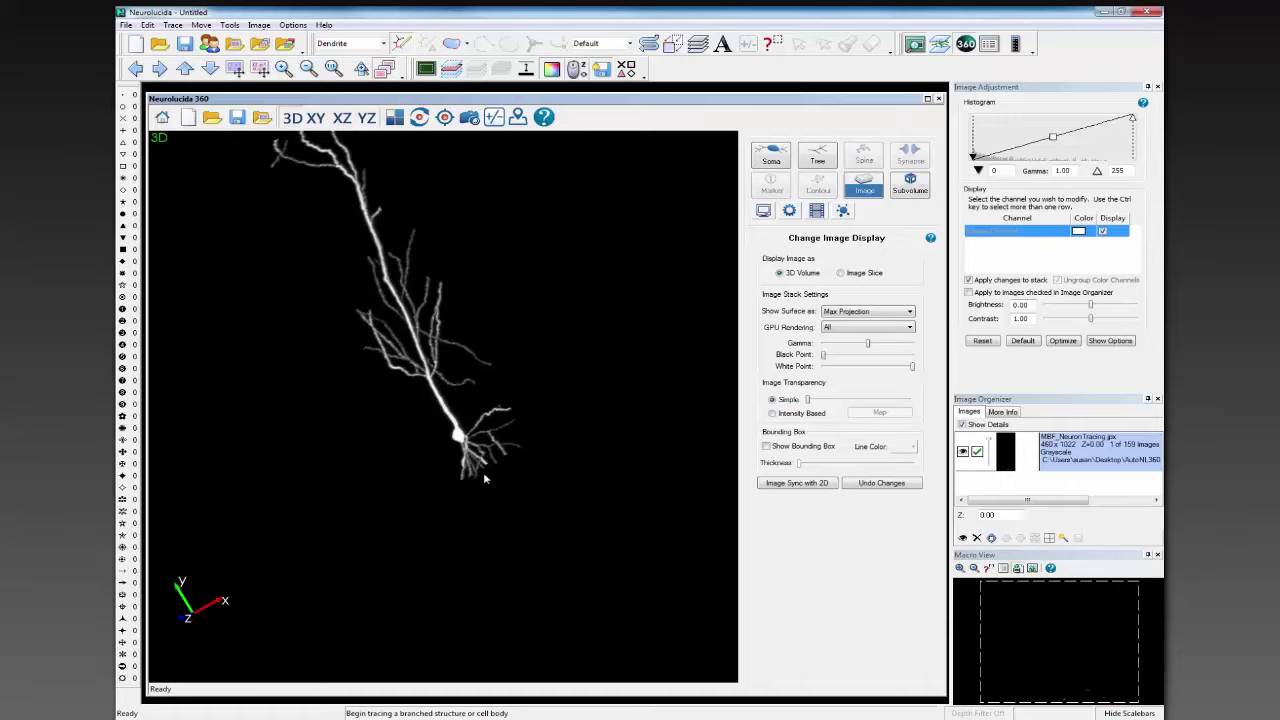
left_click_drag(484, 479, 331, 546)
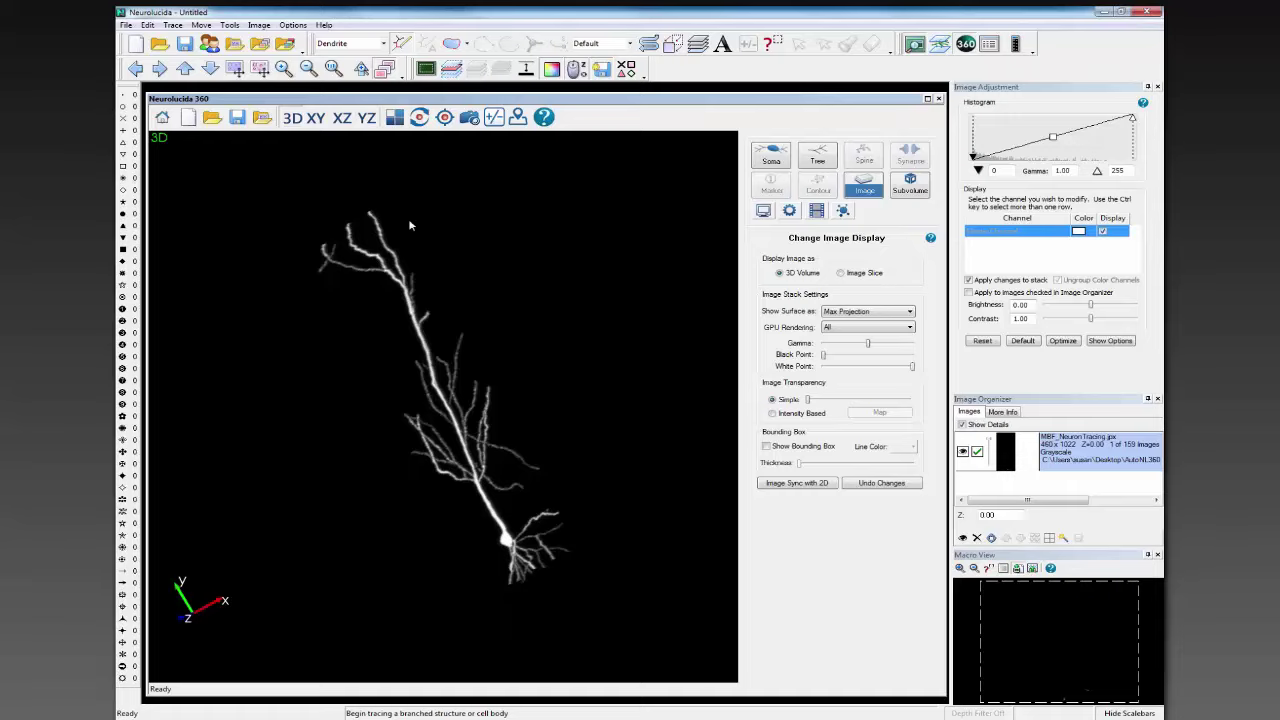
left_click(771, 155)
left_click(507, 540)
- Trace the neuron's trees with the Fully Automatic mode and the Voxel Scooping method
left_click(817, 155)
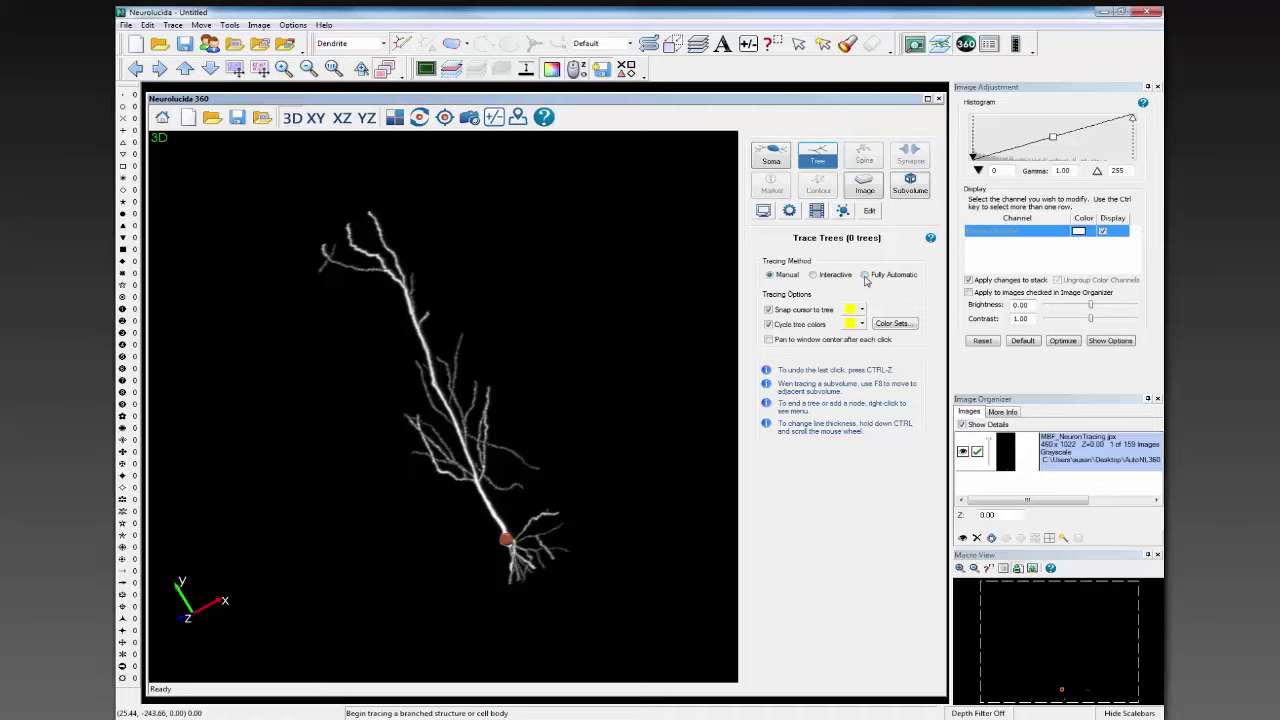
left_click(865, 276)
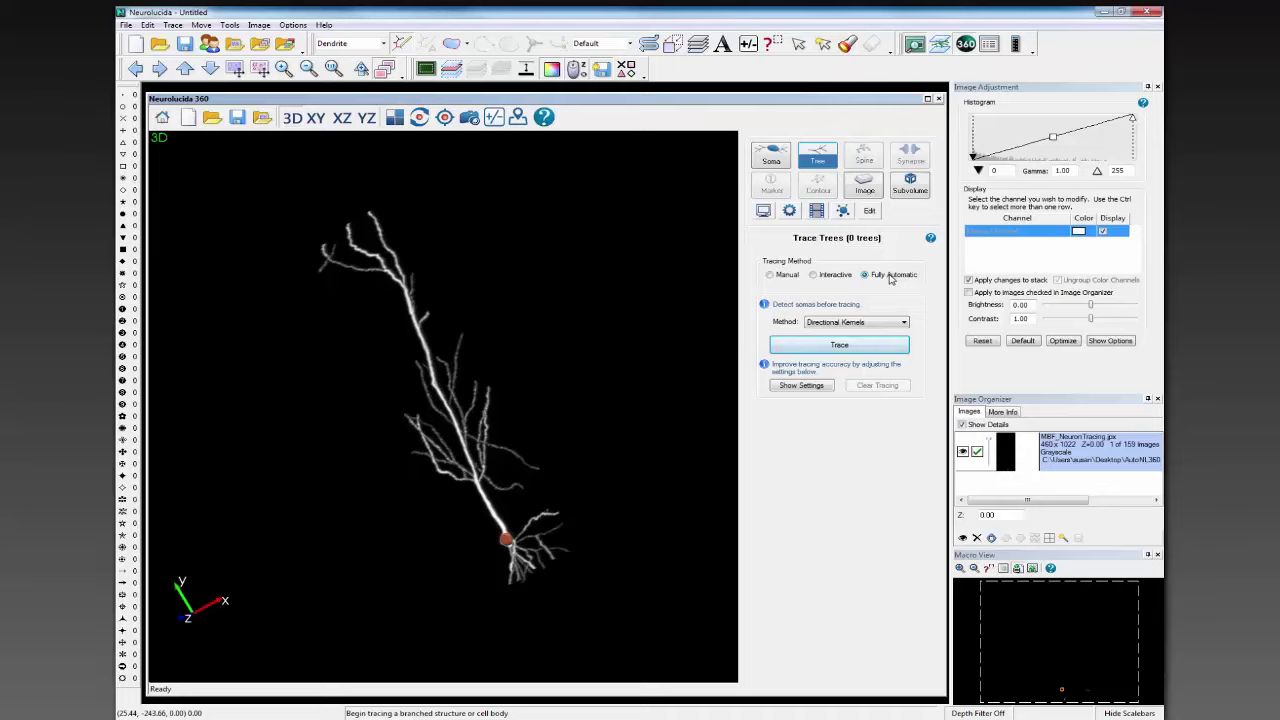
left_click(870, 327)
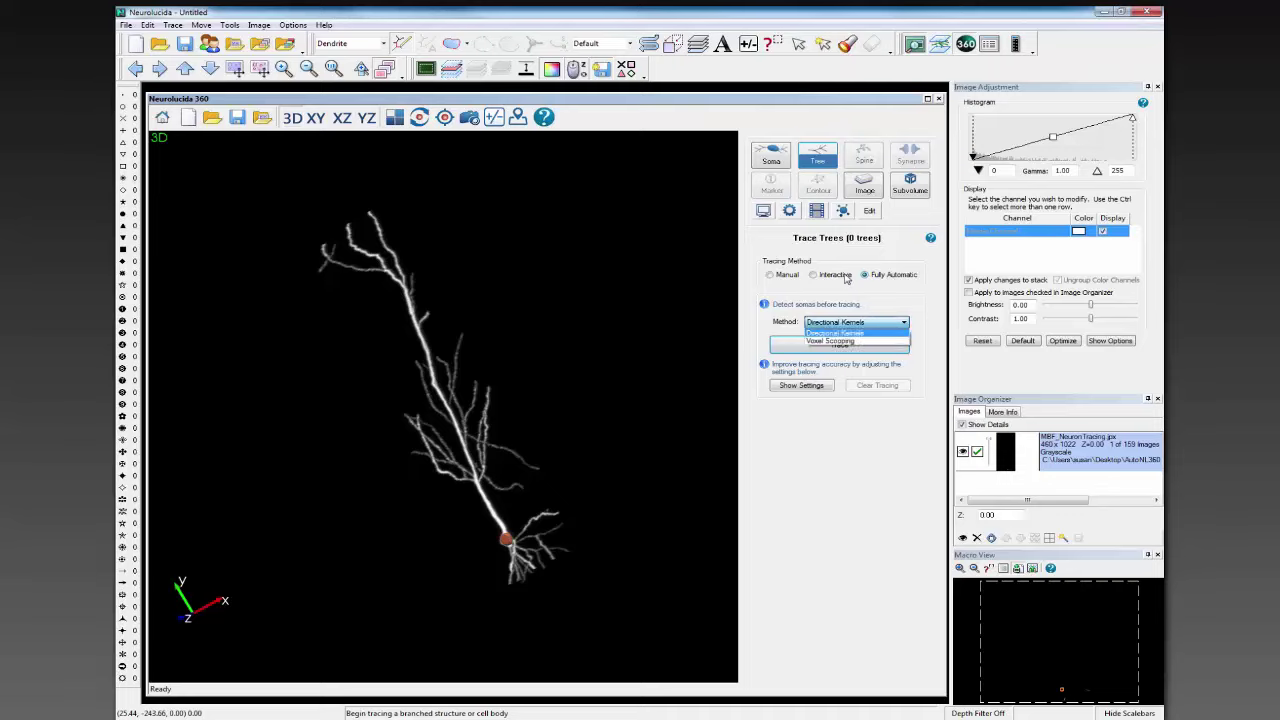
left_click(857, 341)
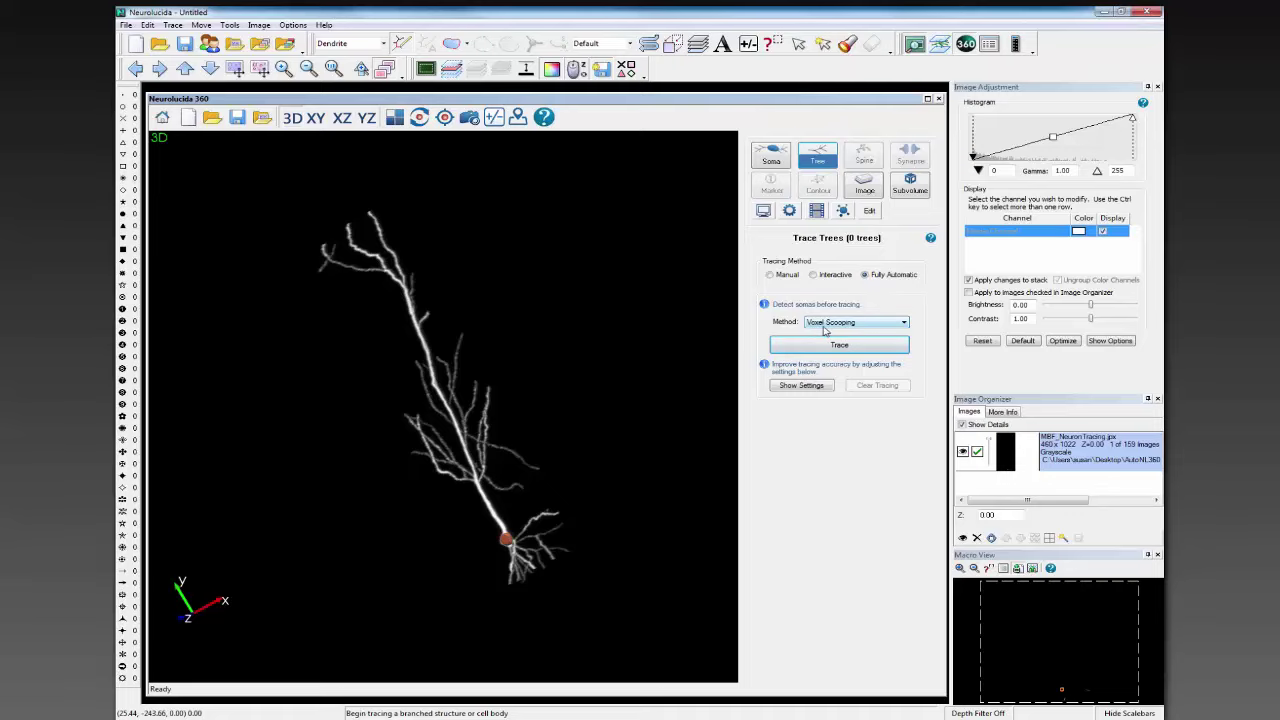
scroll(560, 505, "up", 2)
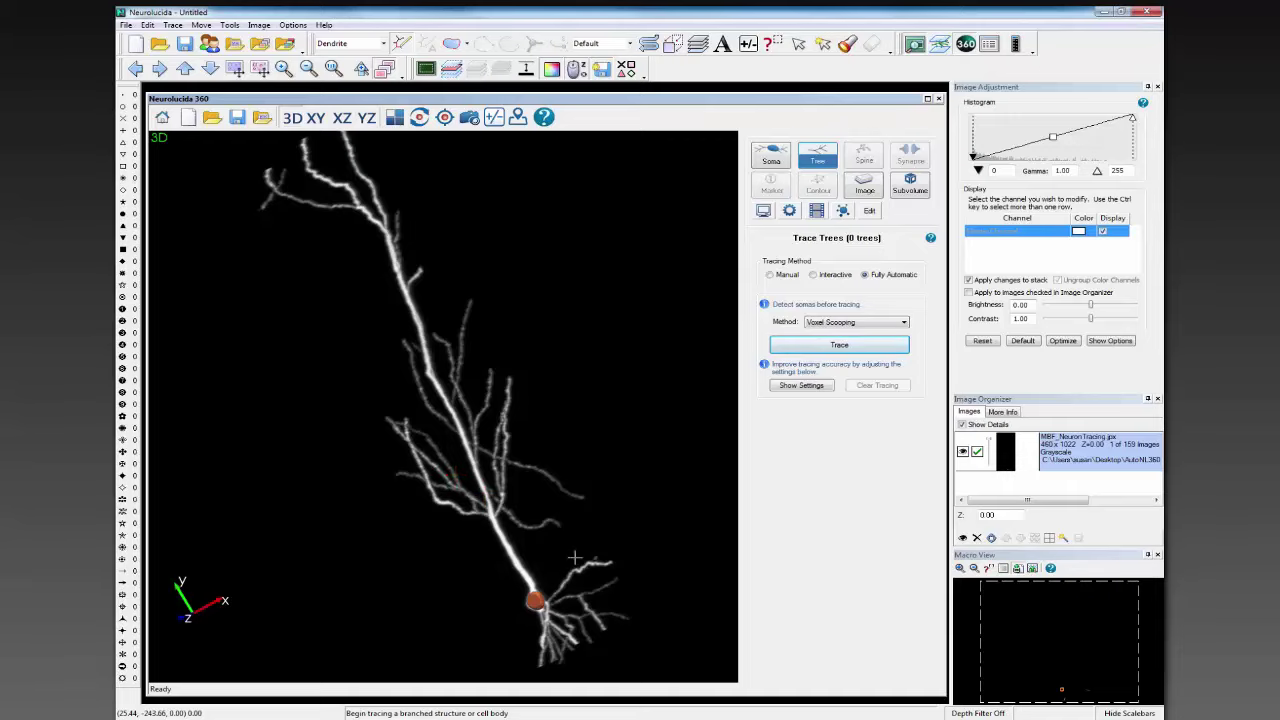
mouse_move(437, 557)
left_mouse_down()
mouse_move(555, 541)
mouse_move(631, 489)
mouse_move(691, 540)
left_mouse_up()
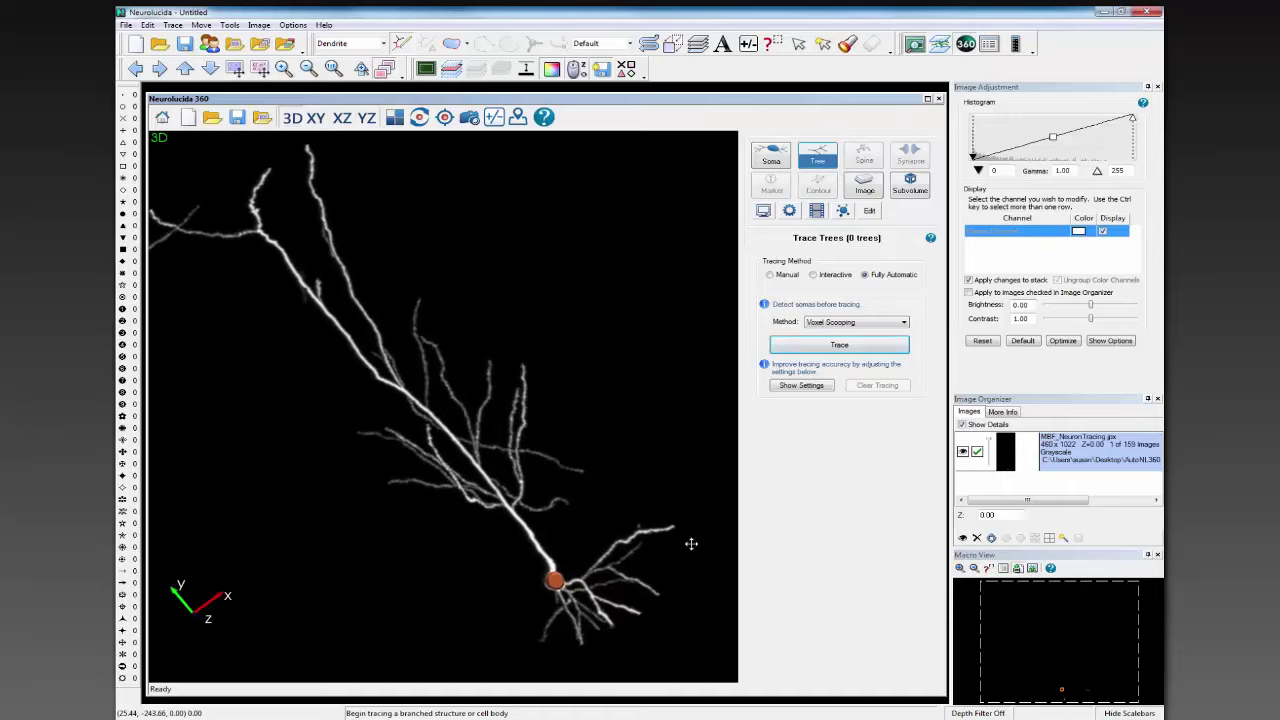
left_click(834, 352)
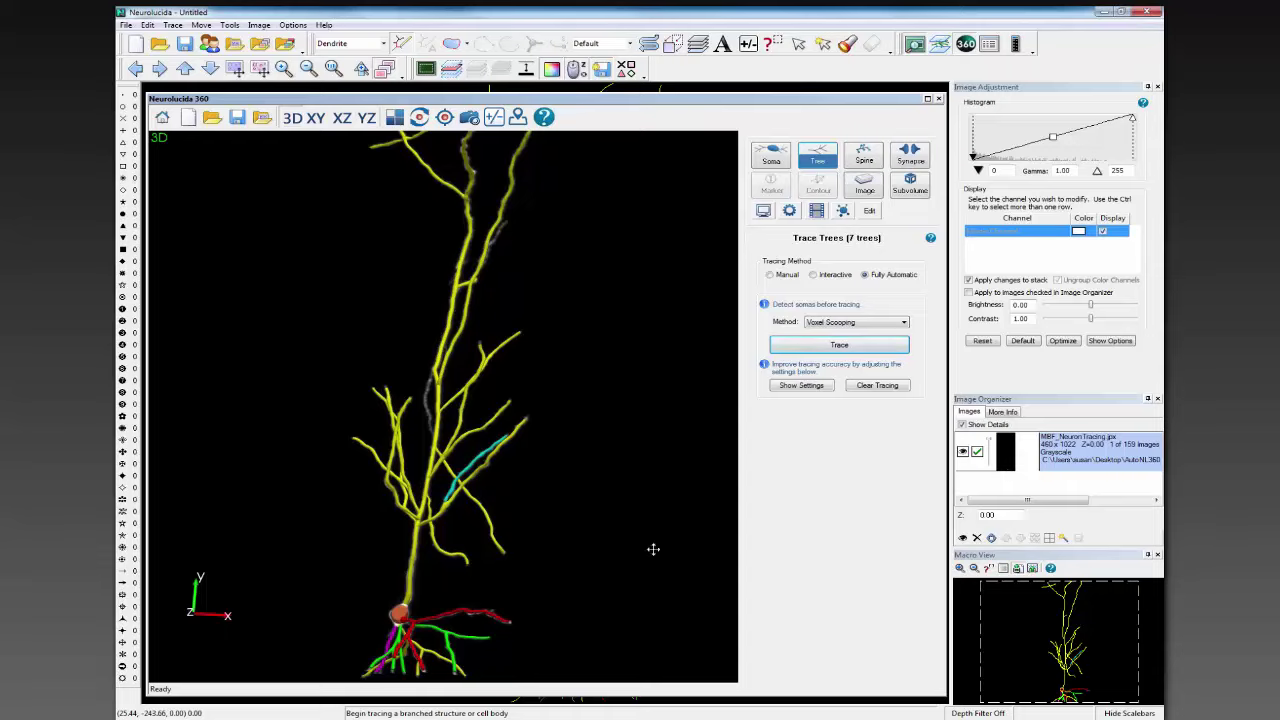
- Show the automatic tracing settings and examine the traced branches around the cyan tree from several angles
left_click(809, 385)
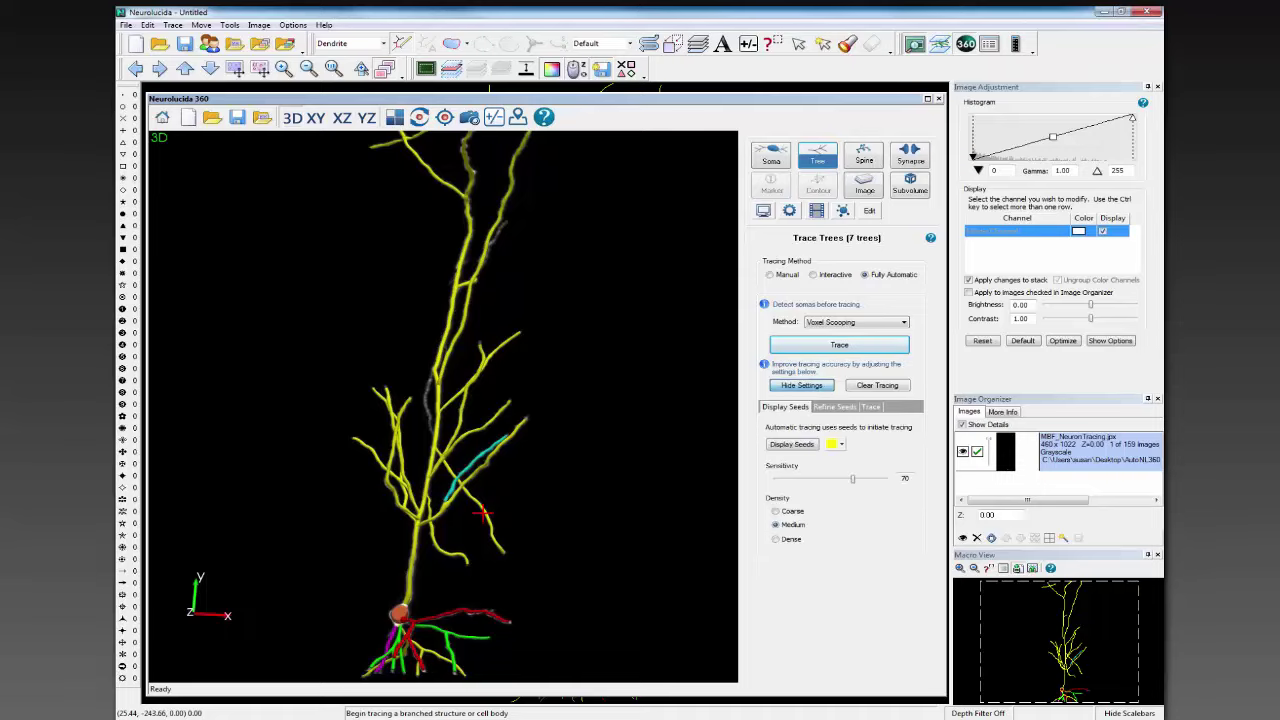
scroll(467, 523, "up", 5)
left_click_drag(467, 523, 484, 477)
left_click_drag(524, 516, 578, 559)
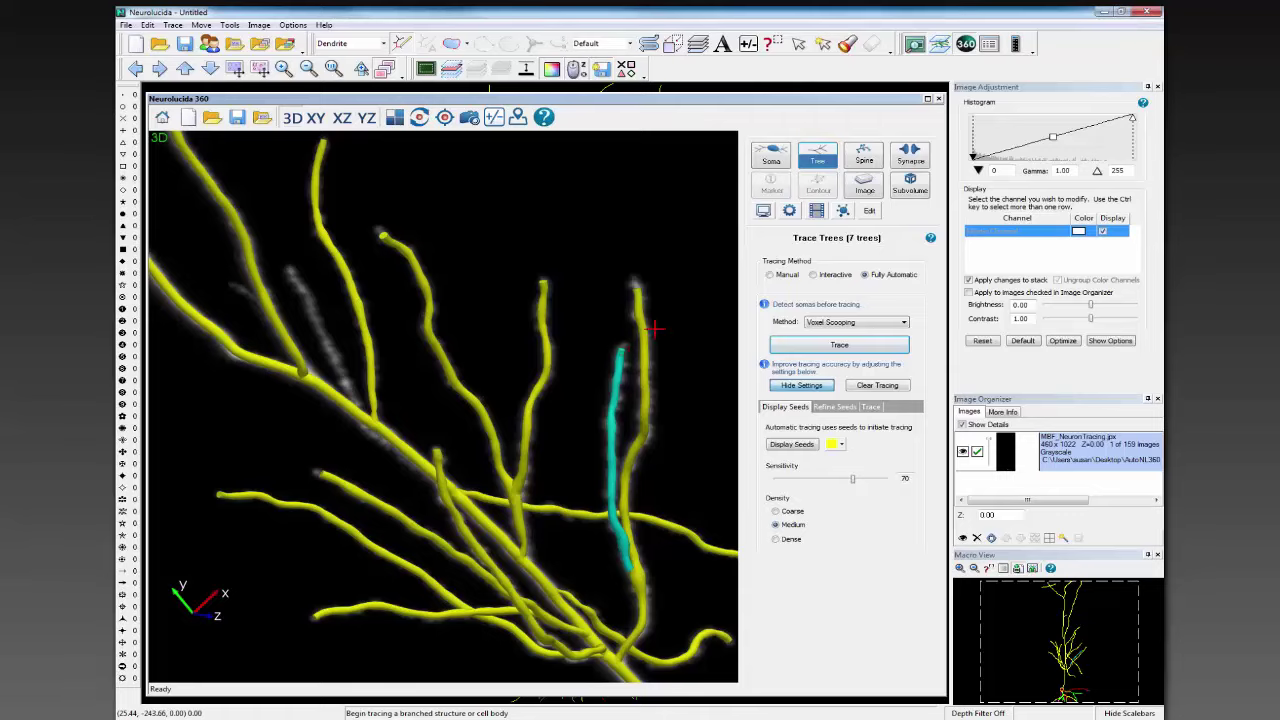
left_click_drag(561, 521, 660, 558)
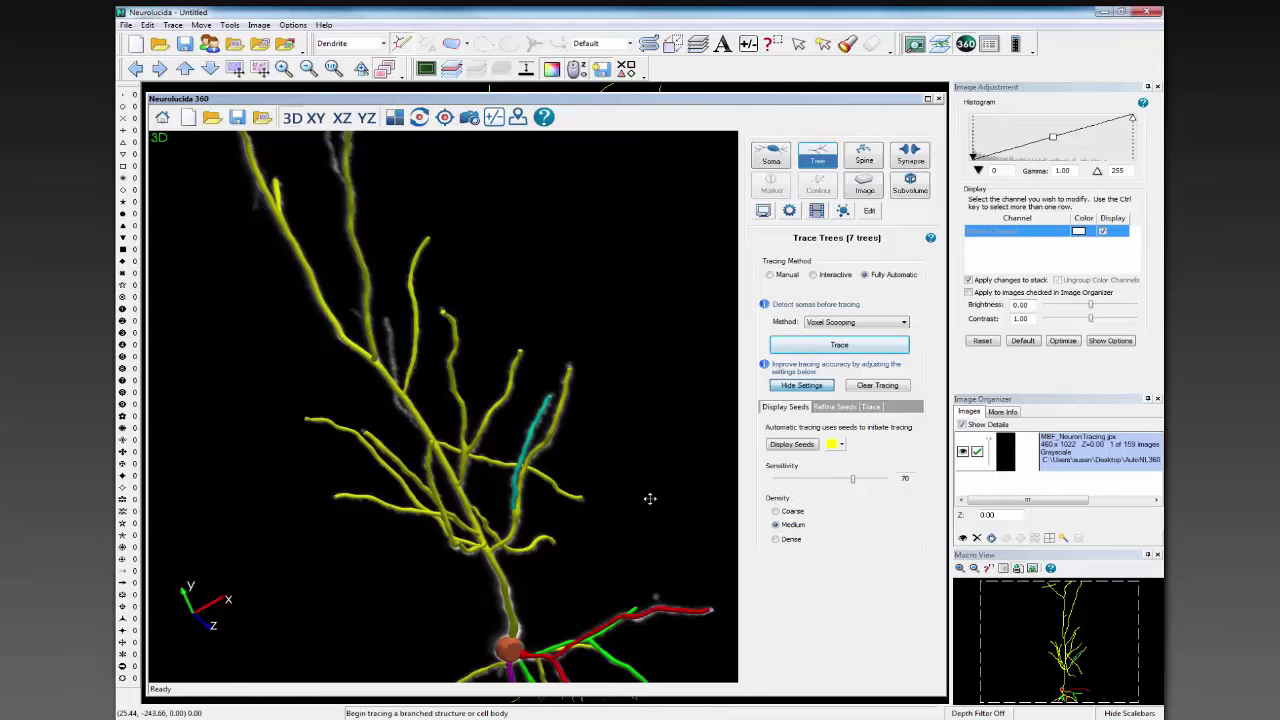
scroll(649, 497, "up", 5)
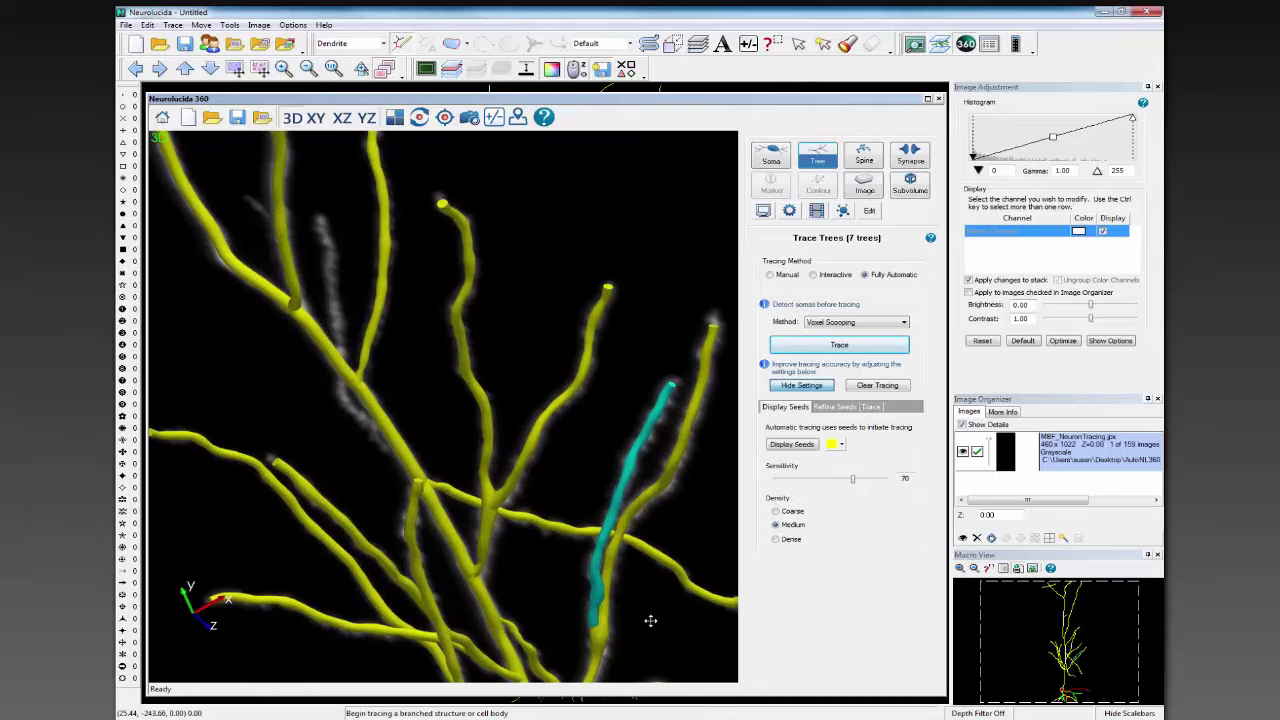
left_click_drag(578, 375, 611, 417)
- Connect the cyan tree's lower end point to the neighbouring yellow branch in the tree editing mode
left_click(869, 211)
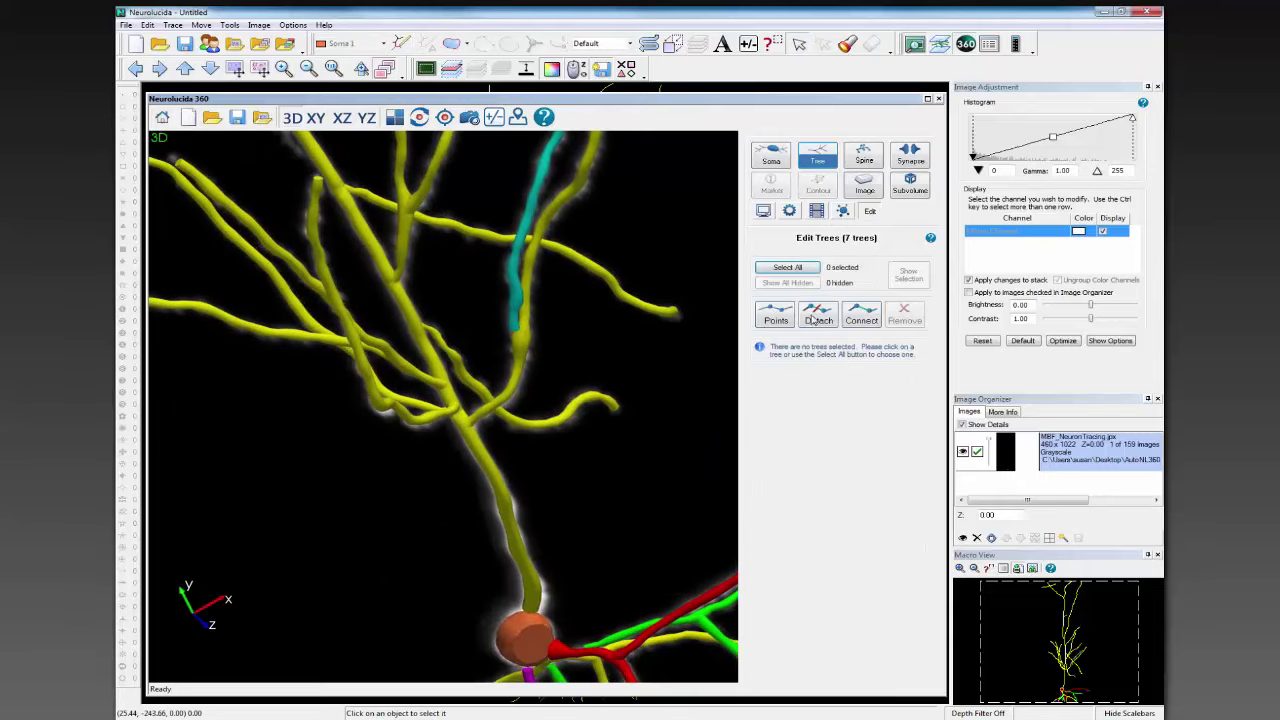
left_click(861, 315)
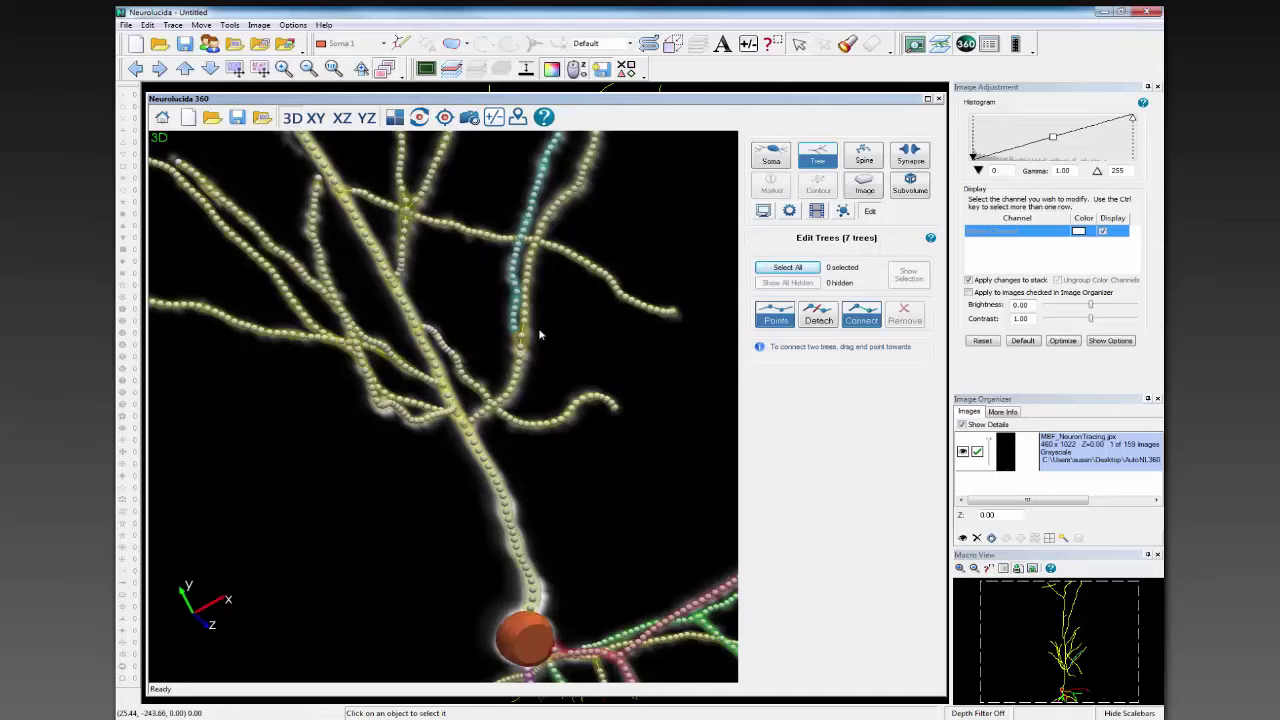
scroll(540, 335, "up", 5)
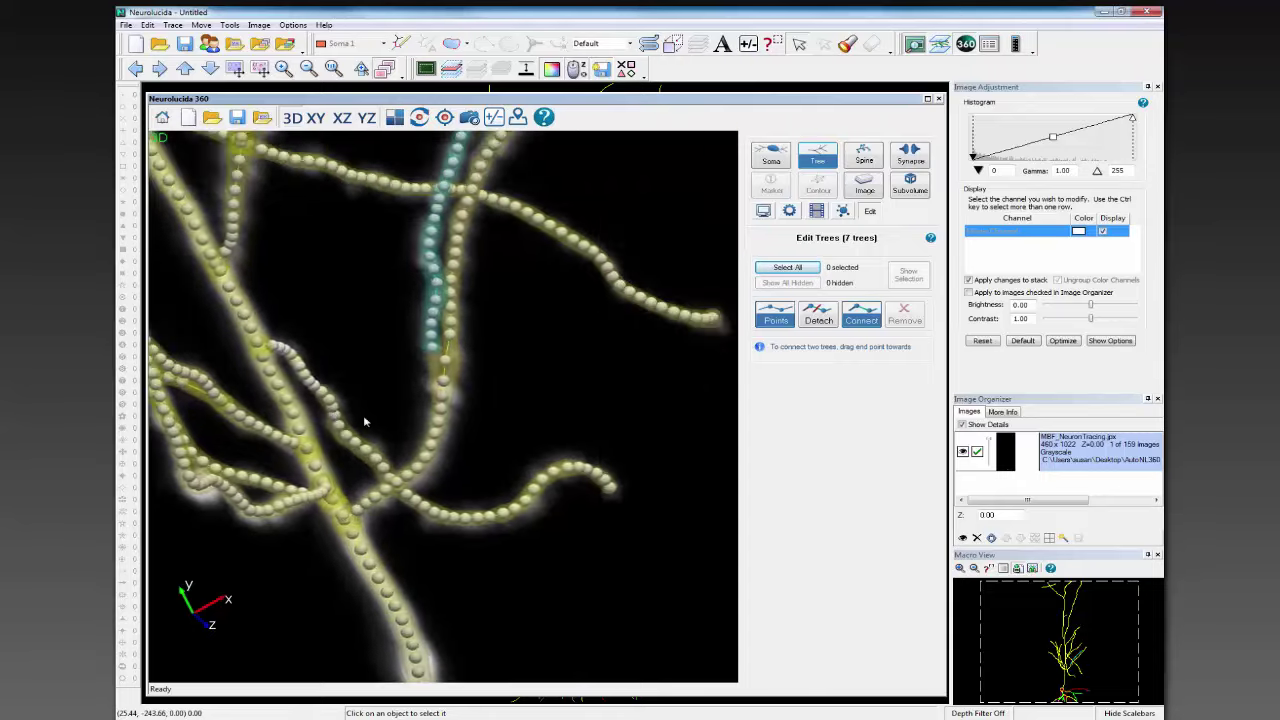
scroll(600, 493, "up", 5)
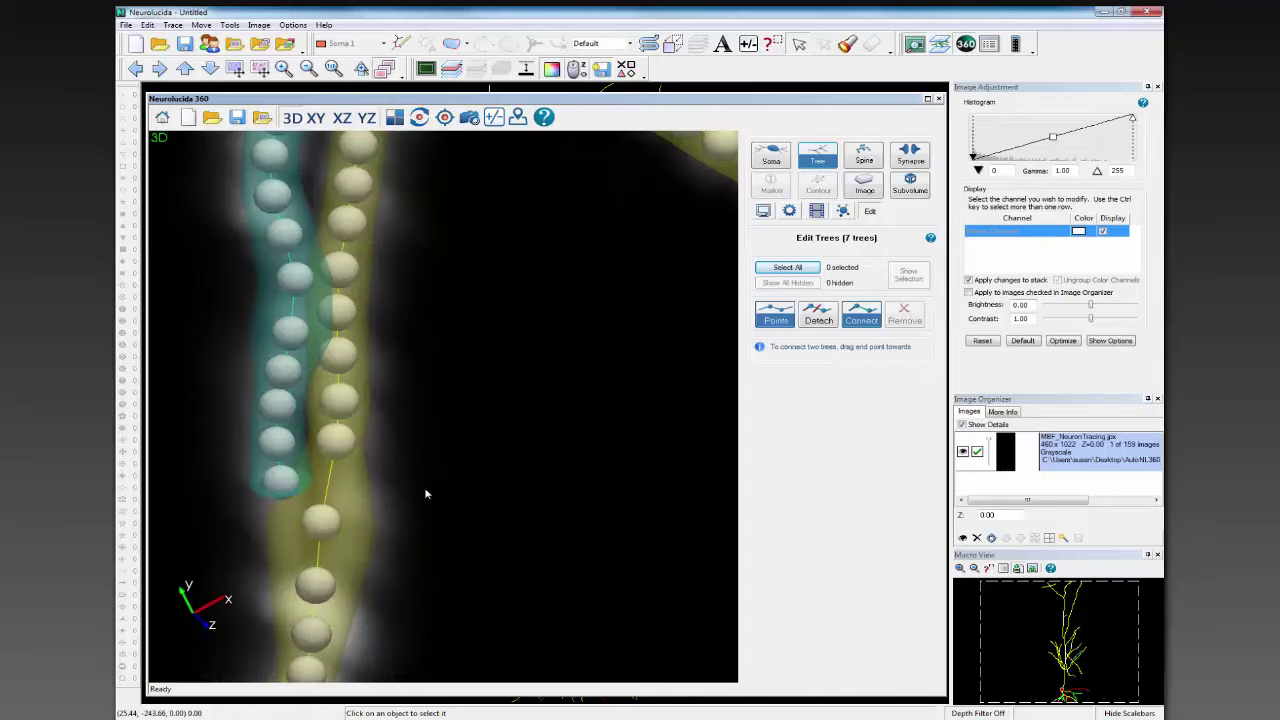
scroll(600, 400, "down", 1)
scroll(600, 400, "up", 1)
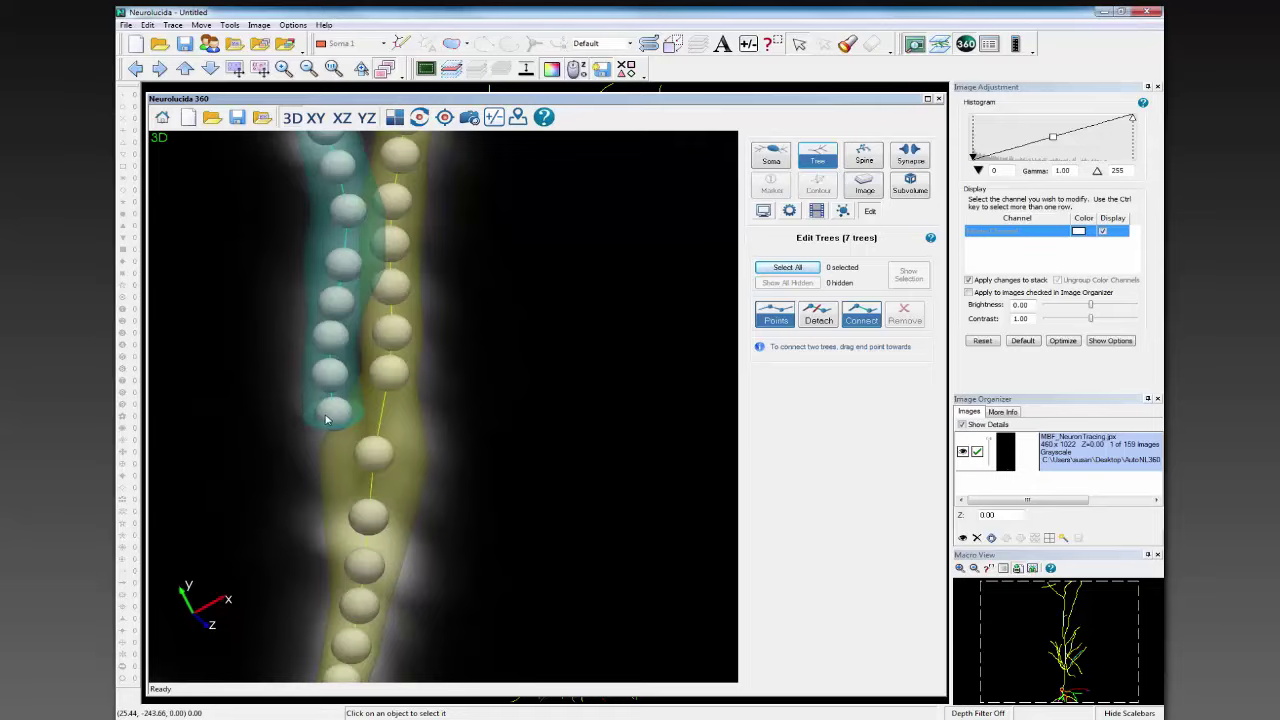
mouse_move(477, 510)
left_mouse_down()
mouse_move(521, 508)
mouse_move(471, 520)
mouse_move(465, 500)
left_mouse_up()
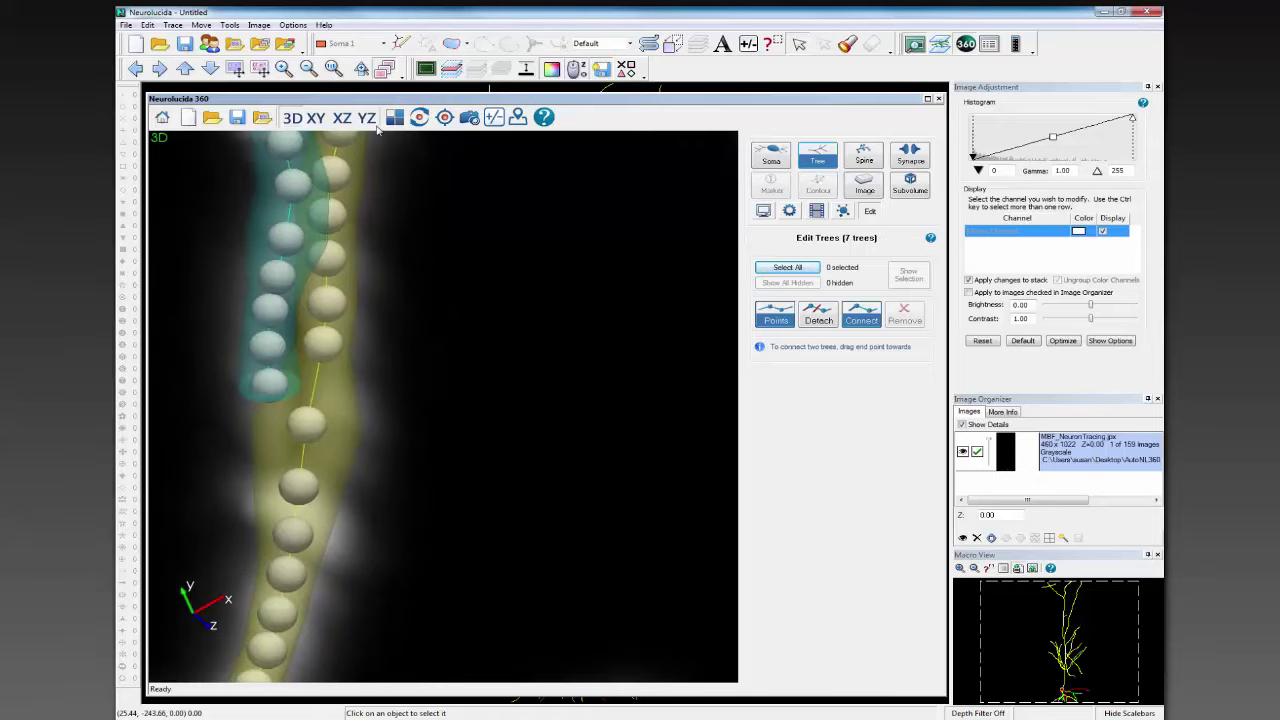
double_click(328, 494)
left_click_drag(309, 444, 662, 628)
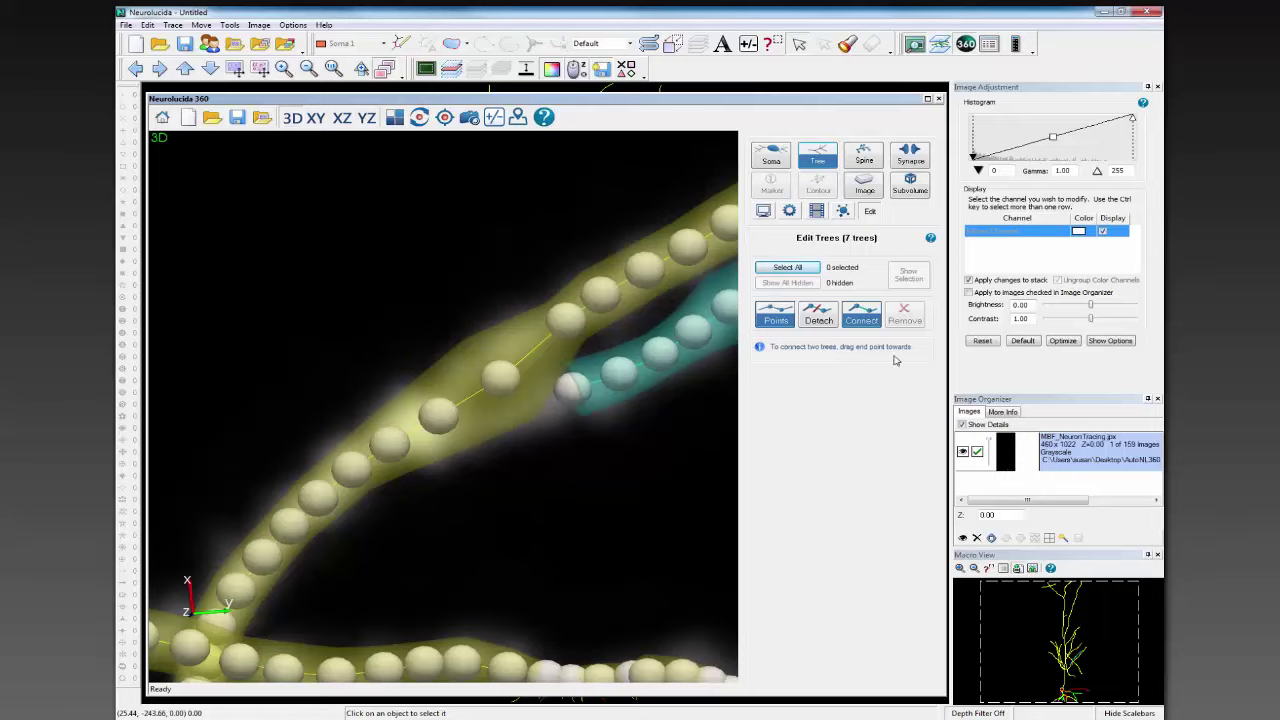
left_click_drag(568, 397, 441, 418)
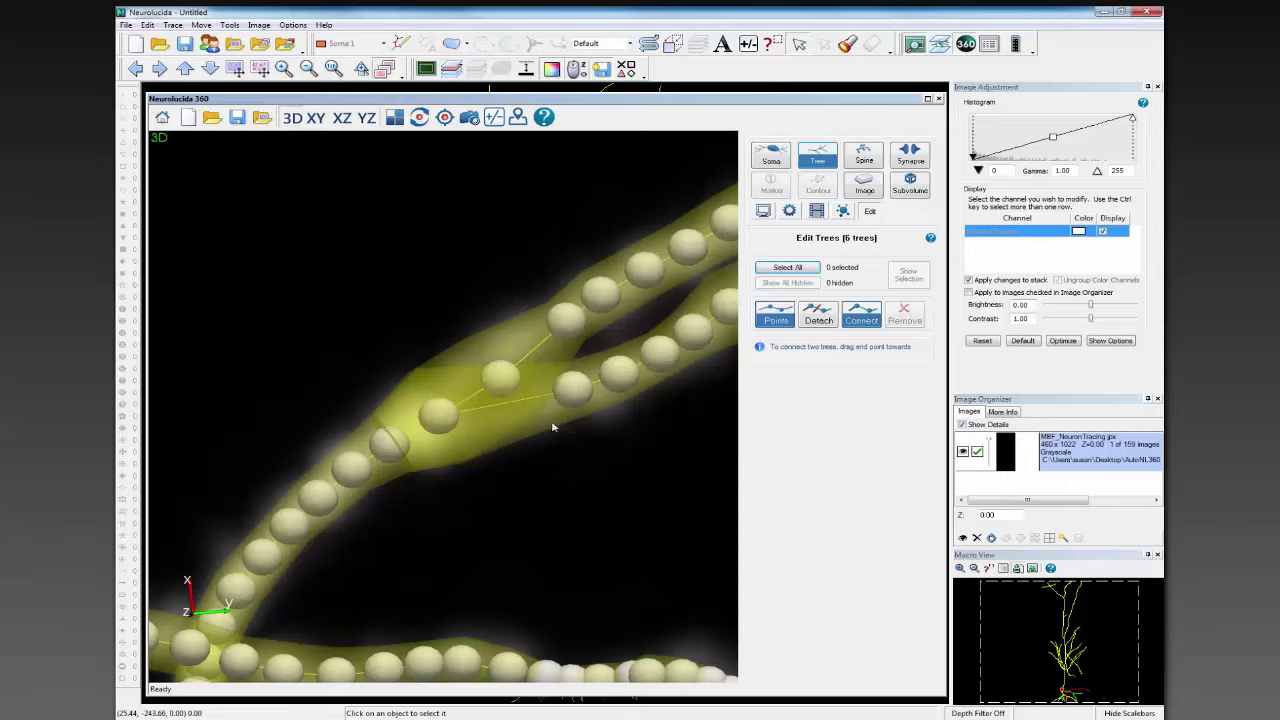
- Trace the upper part of the untraced branch beside the main trunk from its tip, using Interactive mode with the Voxel Scooping method
scroll(567, 438, "down", 10)
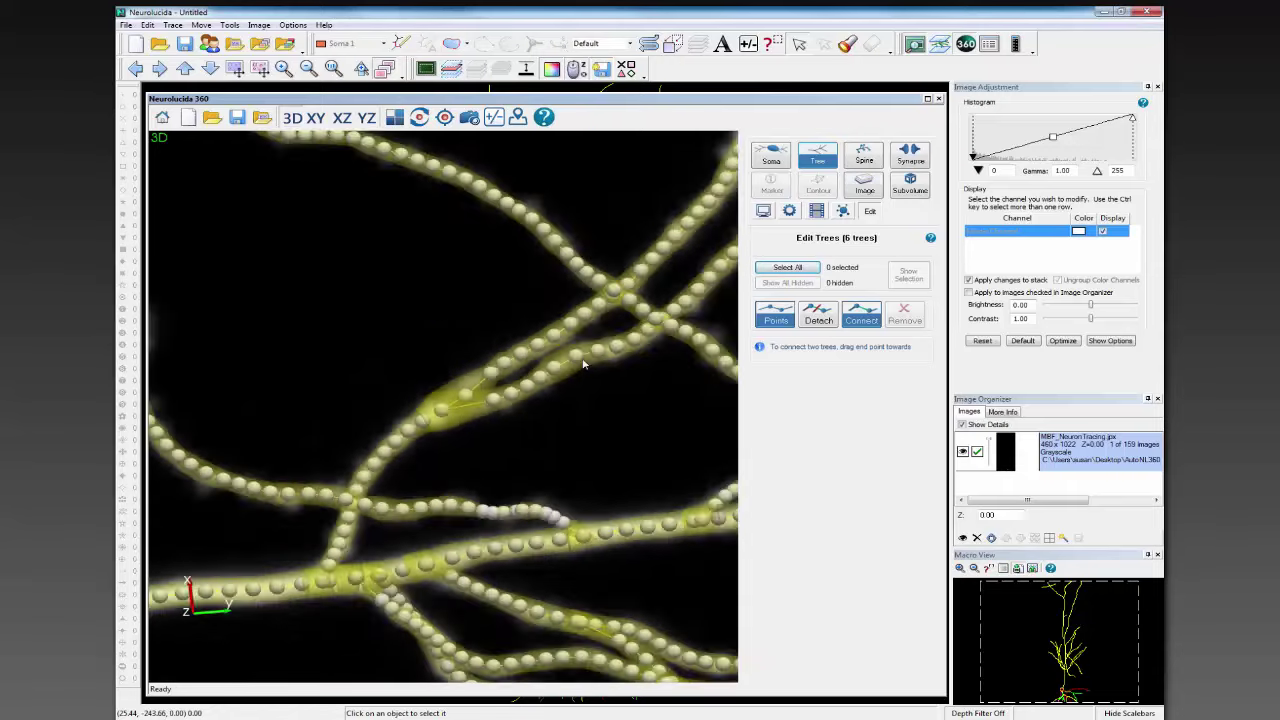
scroll(583, 392, "down", 3)
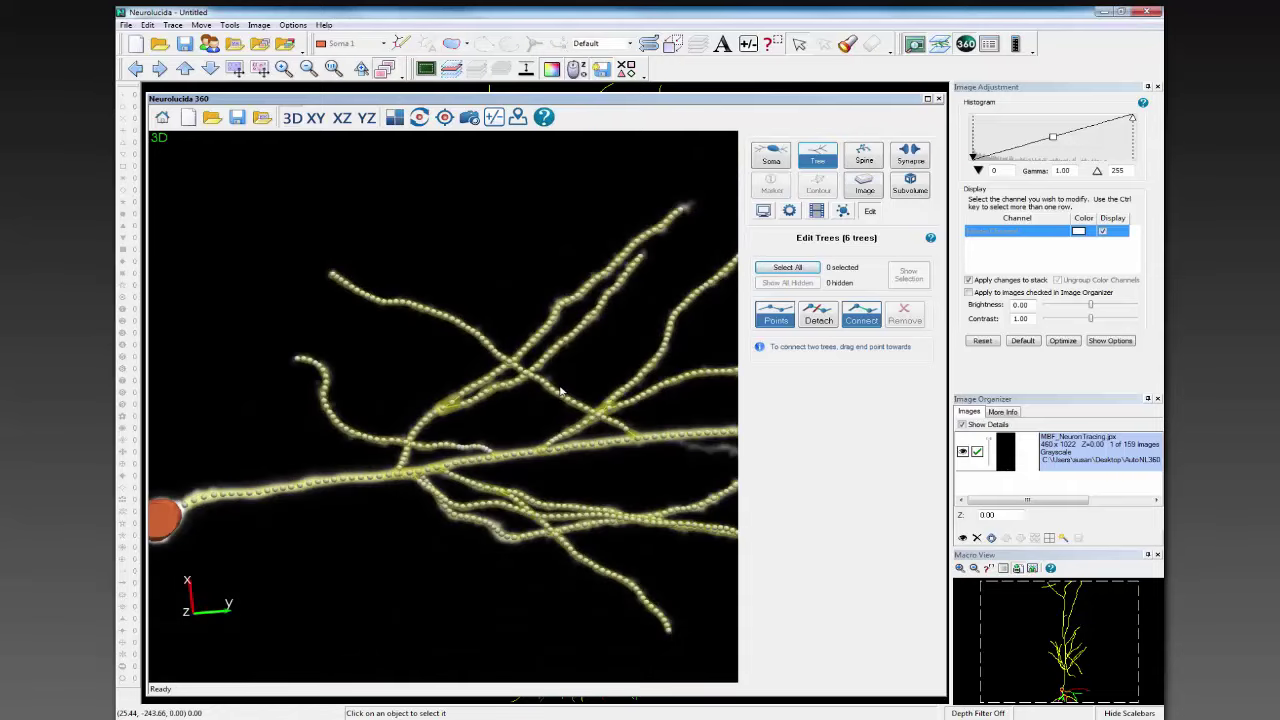
left_click(163, 119)
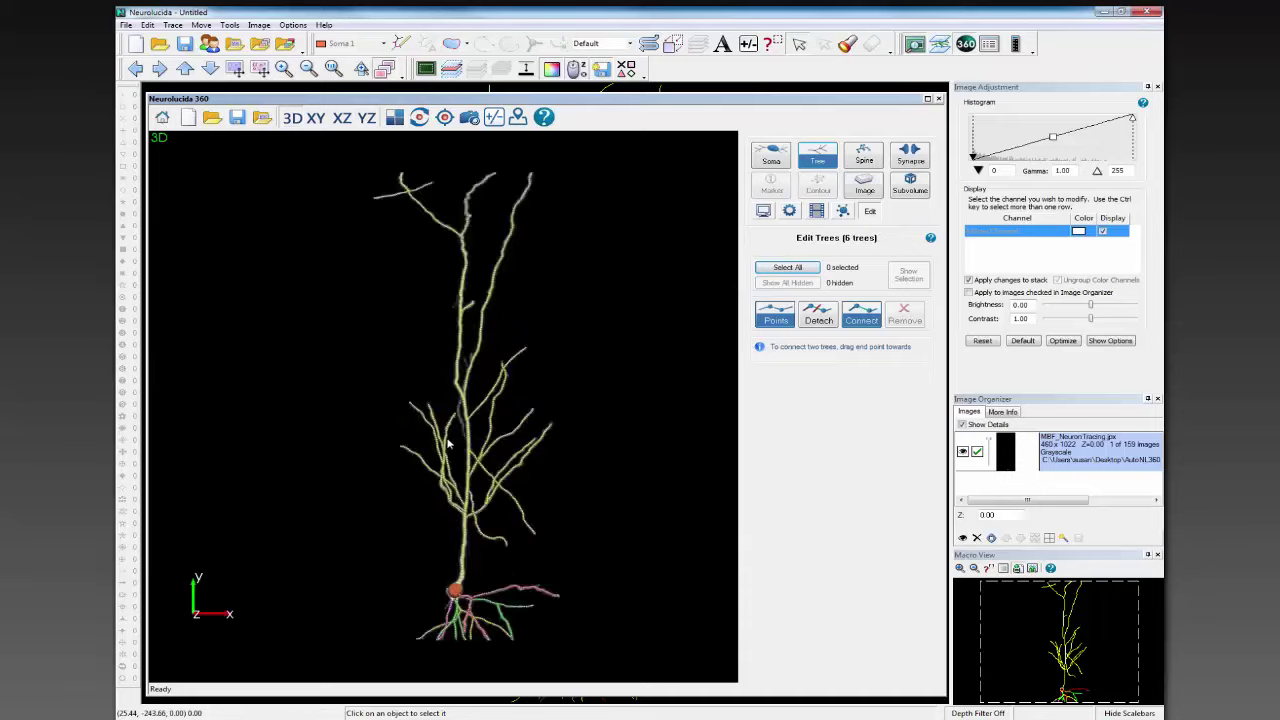
scroll(447, 443, "up", 10)
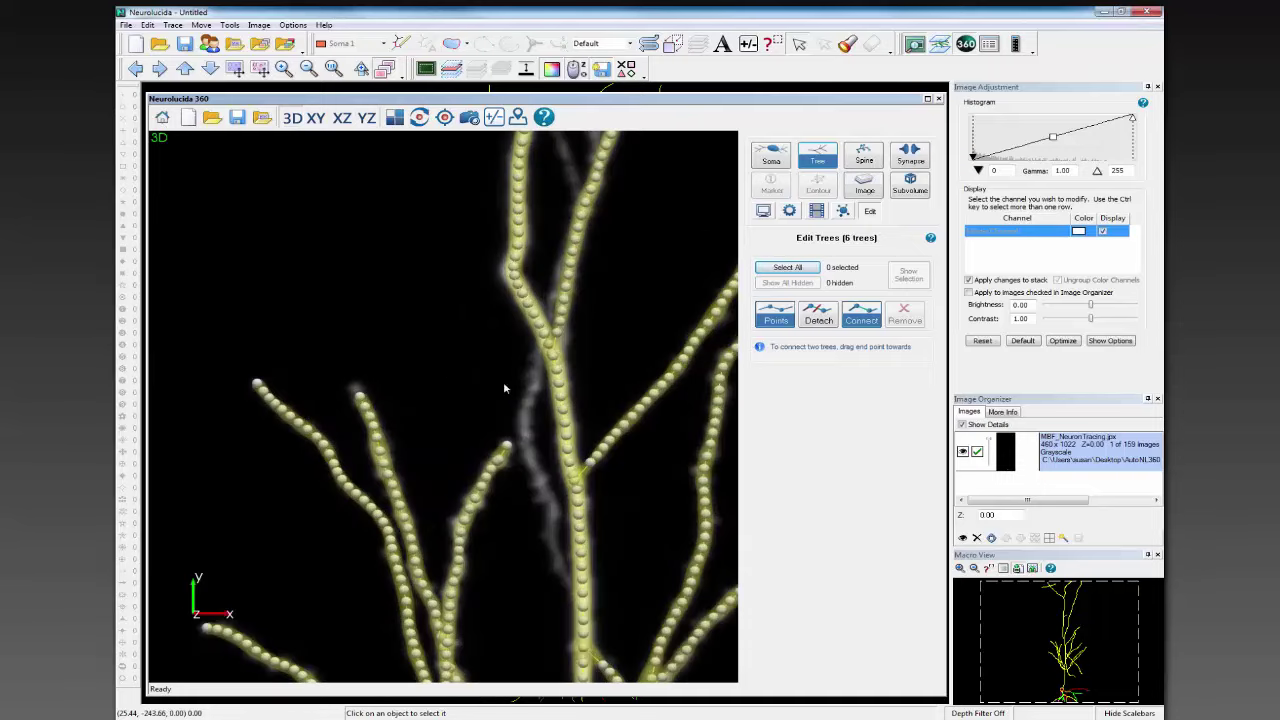
left_click_drag(650, 410, 491, 457)
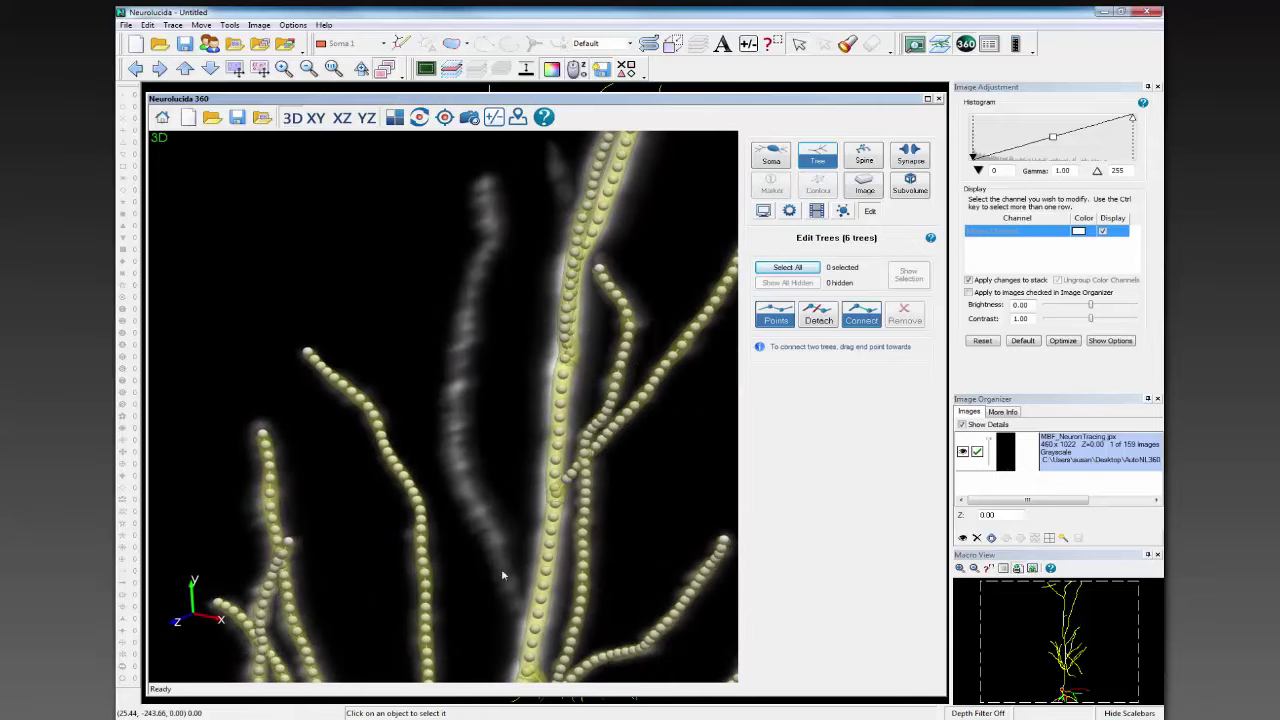
left_click(776, 318)
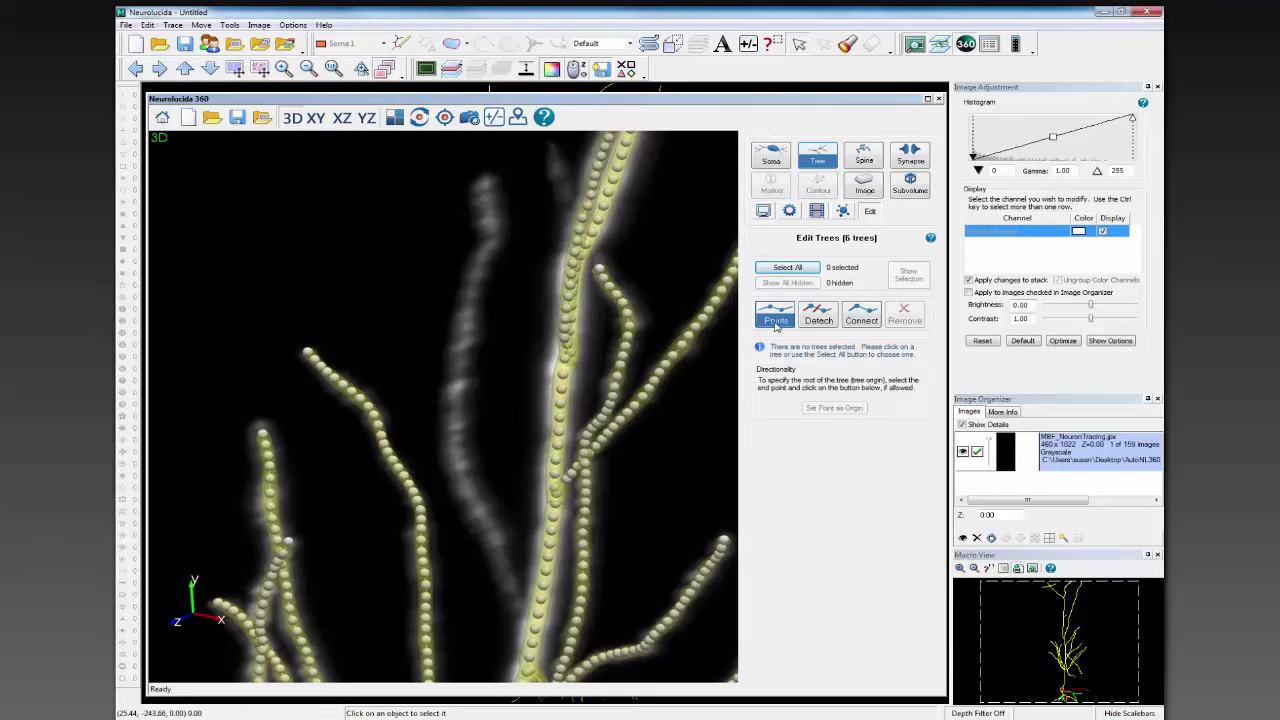
left_click(843, 211)
left_click(830, 274)
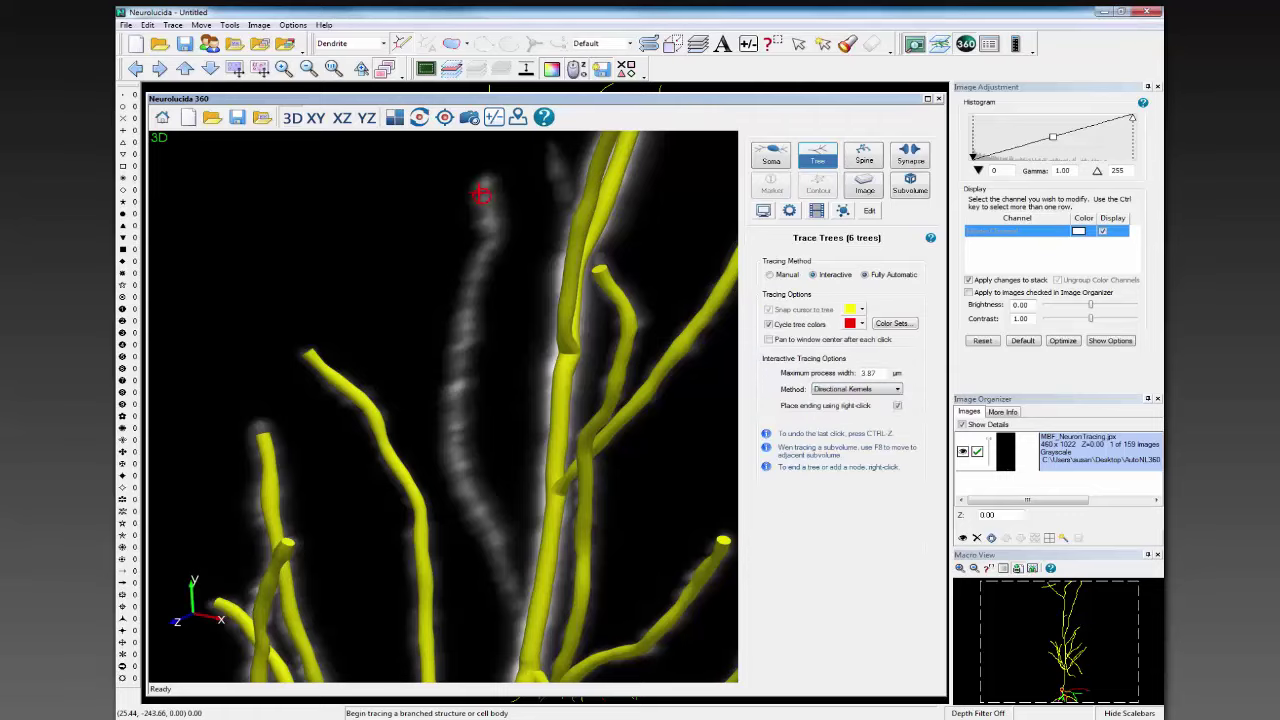
left_click(840, 389)
left_click(845, 416)
left_click(481, 185)
left_click(466, 433)
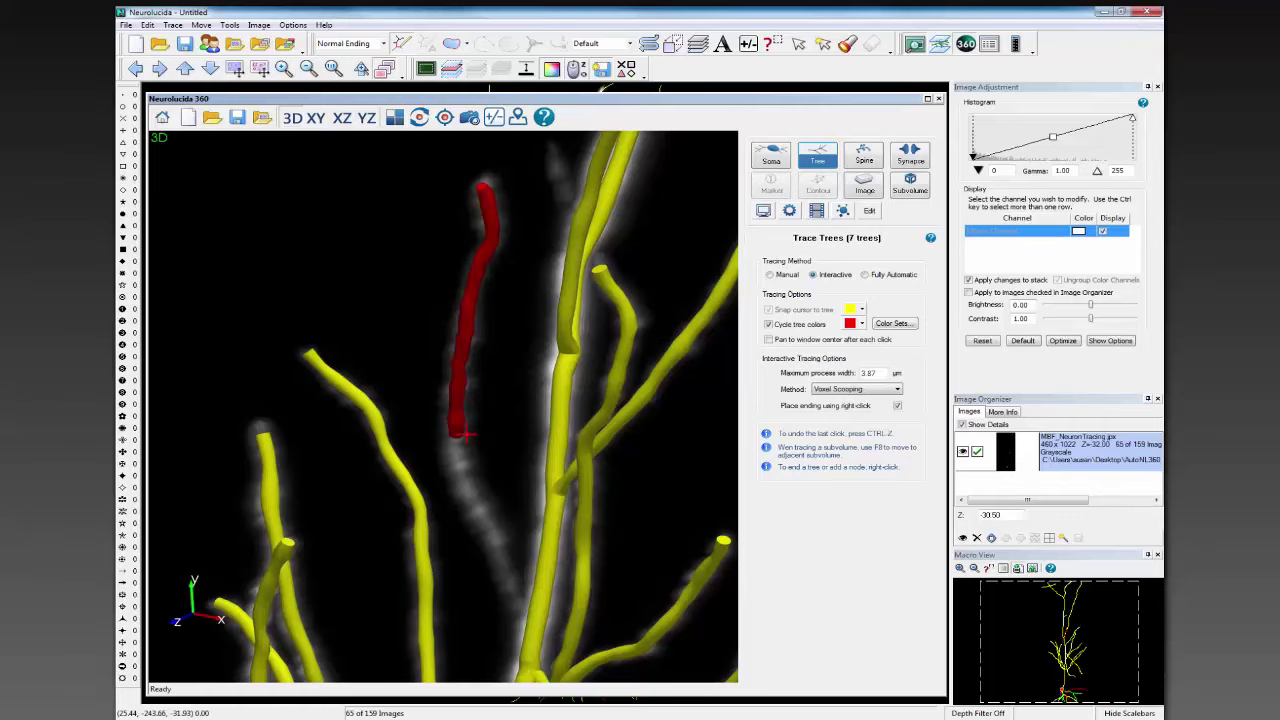
- Continue the red branch with the Rayburst Crawl method down to the main trunk and join it there
left_click(852, 389)
left_click(845, 404)
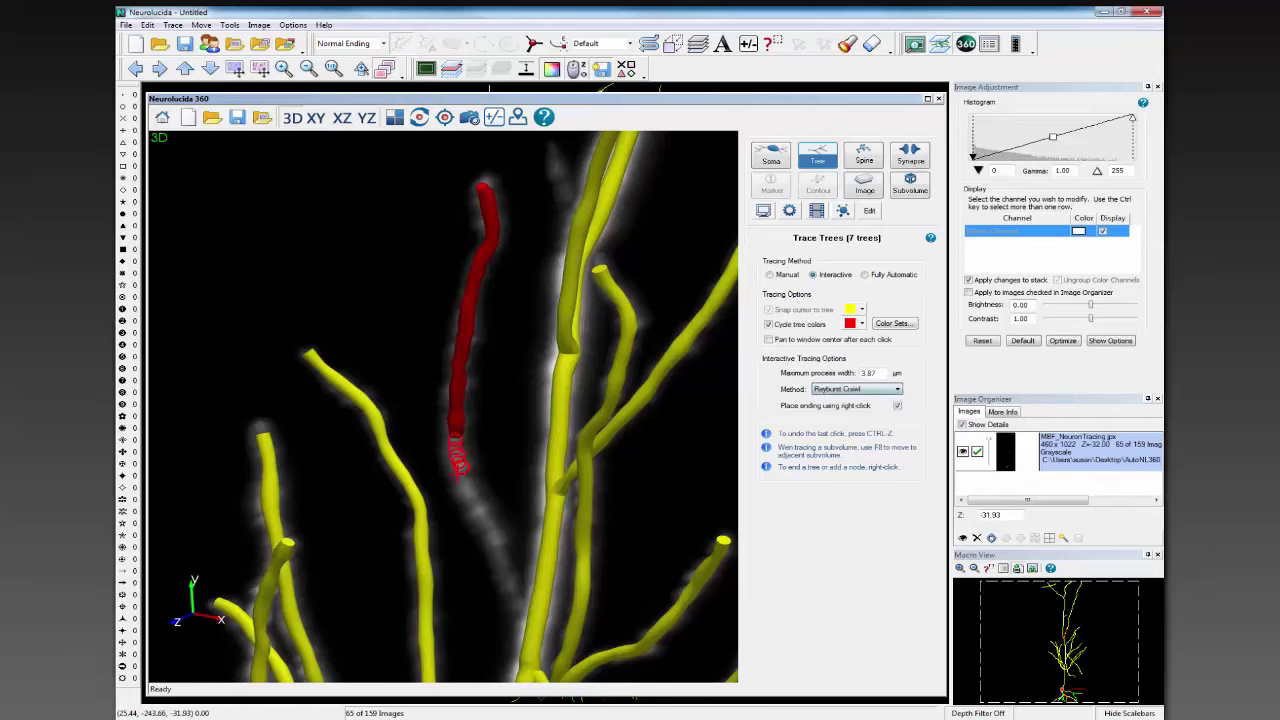
left_click(488, 528)
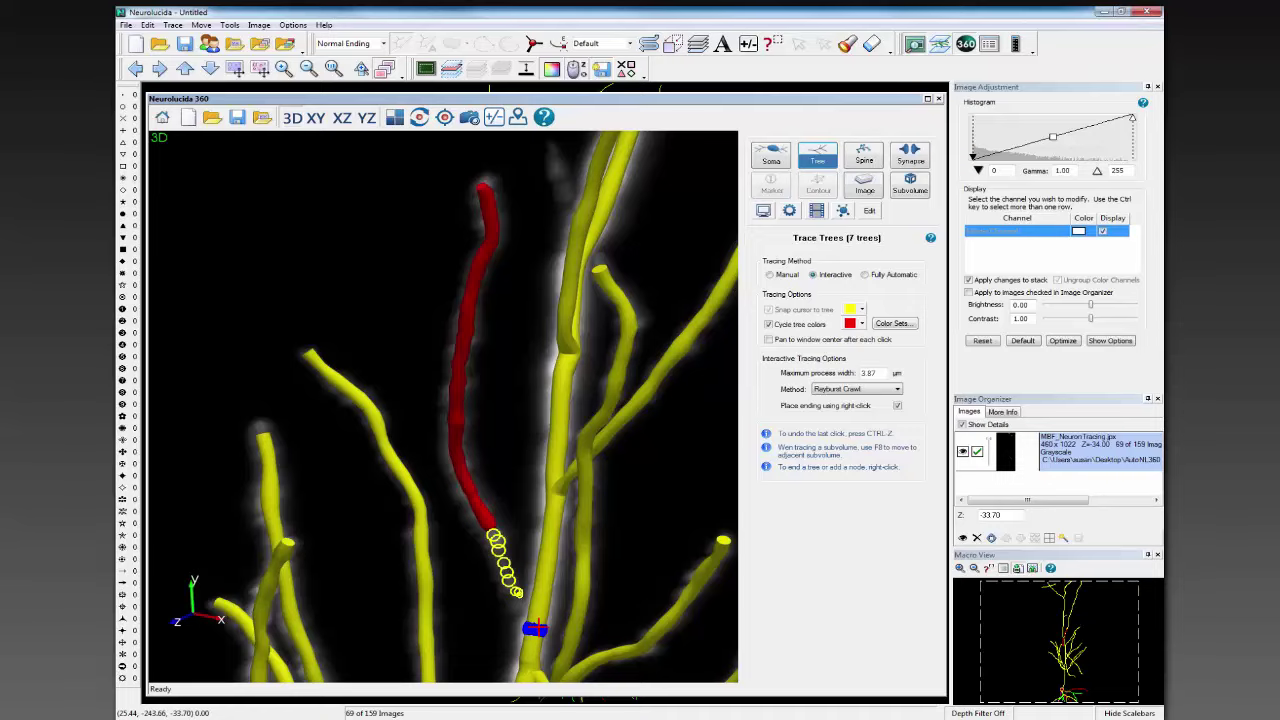
left_click(536, 612)
left_click_drag(625, 585, 656, 604)
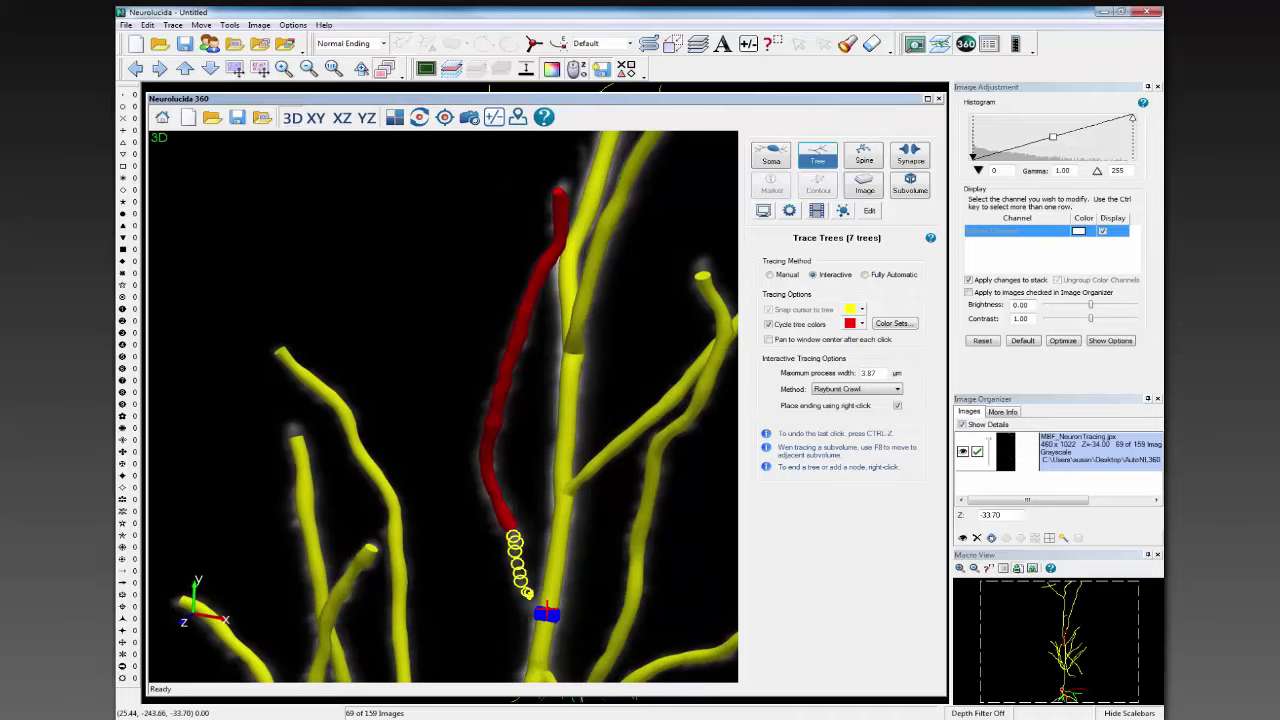
key("ctrl+z")
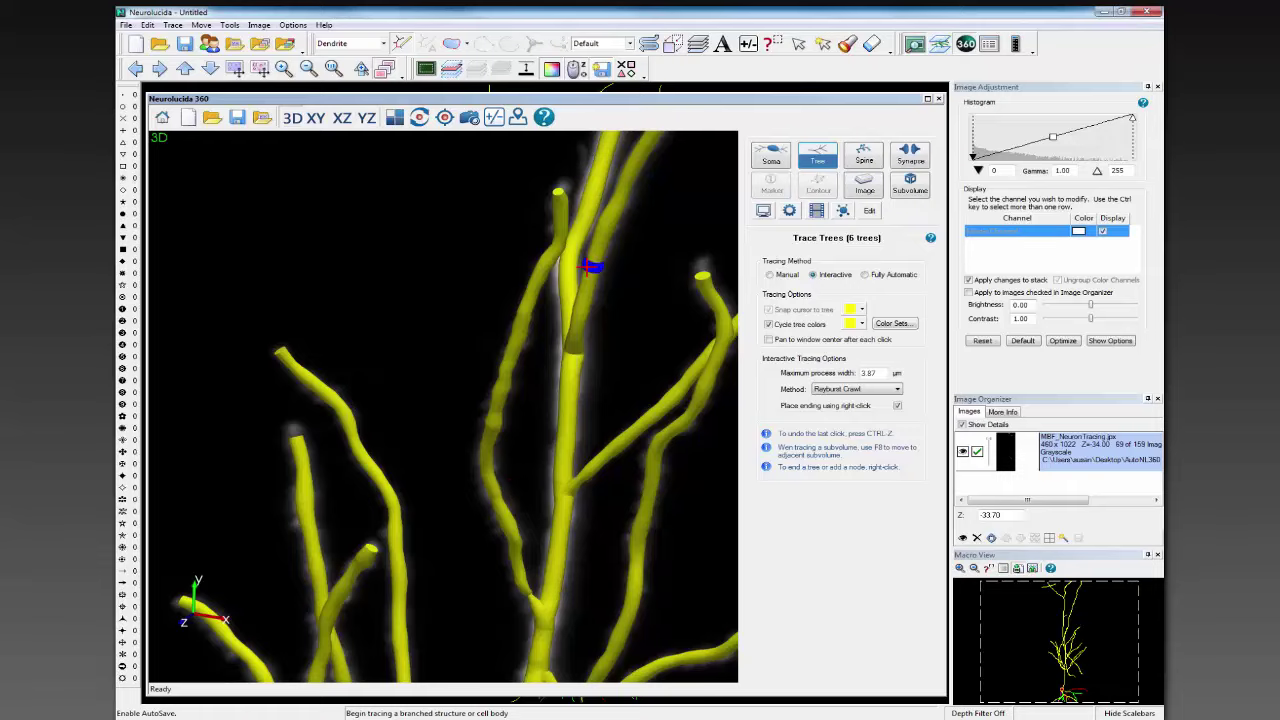
- Trace the short untraced side branch in the neuron's upper part from its tip and join it to the adjacent yellow branch
mouse_move(656, 298)
left_mouse_down()
mouse_move(471, 351)
mouse_move(497, 341)
mouse_move(394, 179)
mouse_move(411, 296)
mouse_move(405, 446)
left_mouse_up()
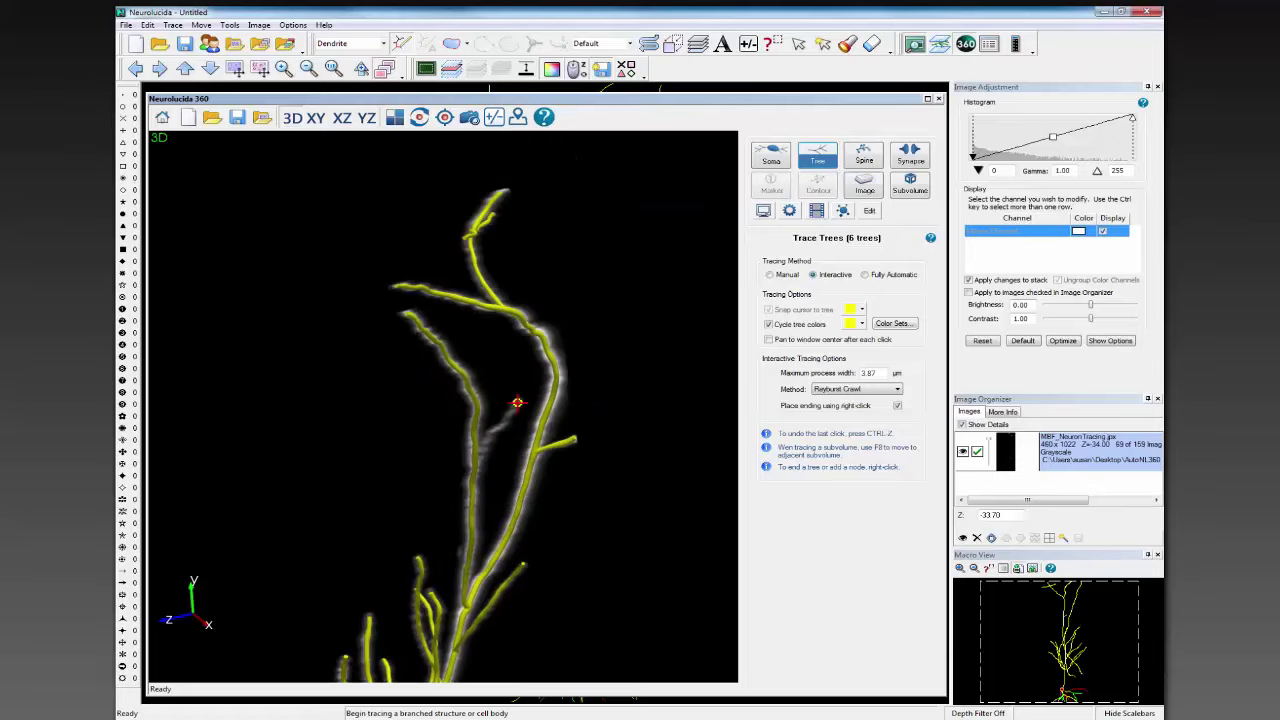
left_click(514, 405)
left_click_drag(471, 457, 421, 406)
scroll(421, 406, "up", 5)
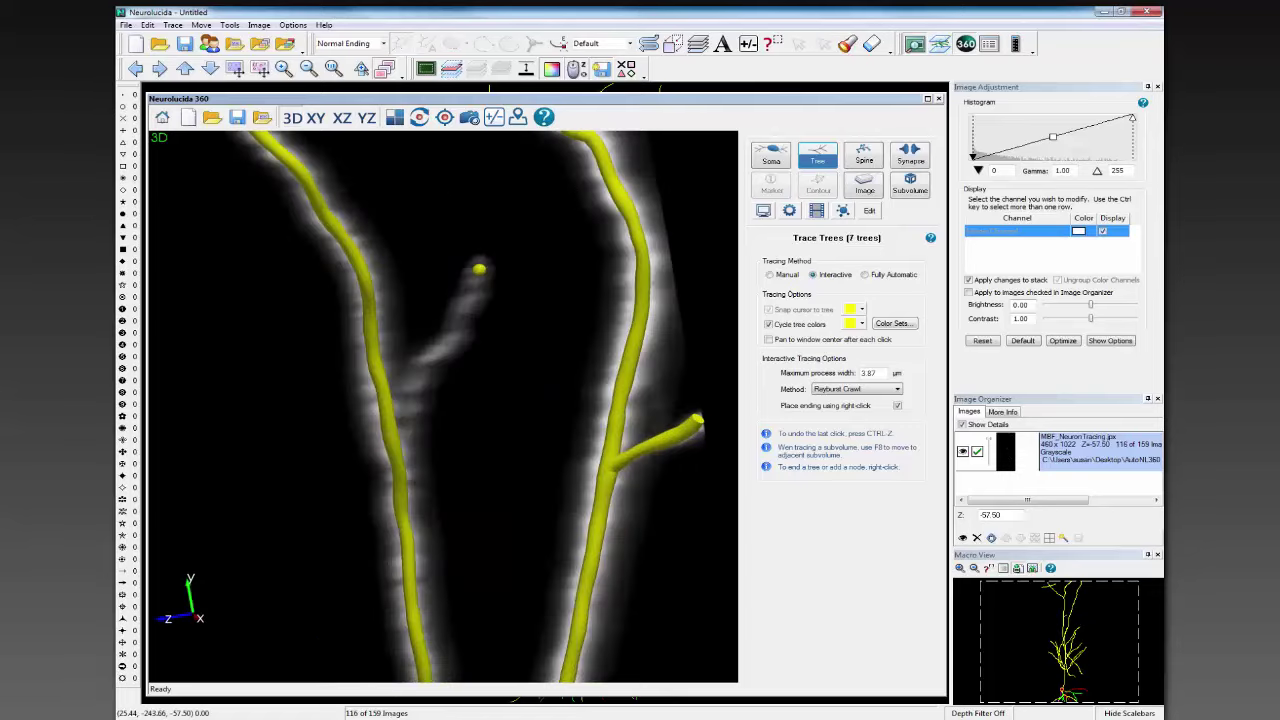
right_click(379, 420)
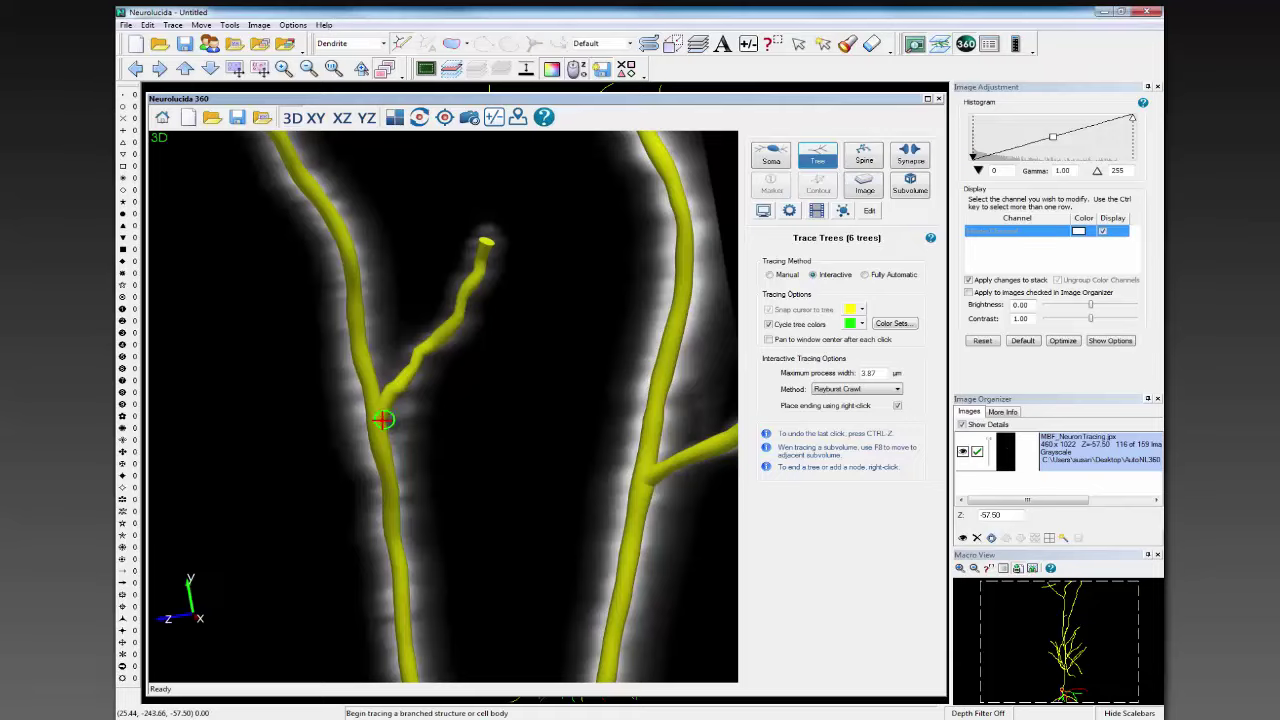
- Hide and show the tracing repeatedly to compare it with the image data around the neuron's middle branches
left_click_drag(457, 471, 449, 443)
scroll(443, 437, "down", 5)
left_click_drag(407, 584, 643, 551)
scroll(637, 546, "down", 5)
scroll(541, 576, "up", 3)
scroll(474, 449, "up", 4)
right_click_drag(426, 479, 466, 514)
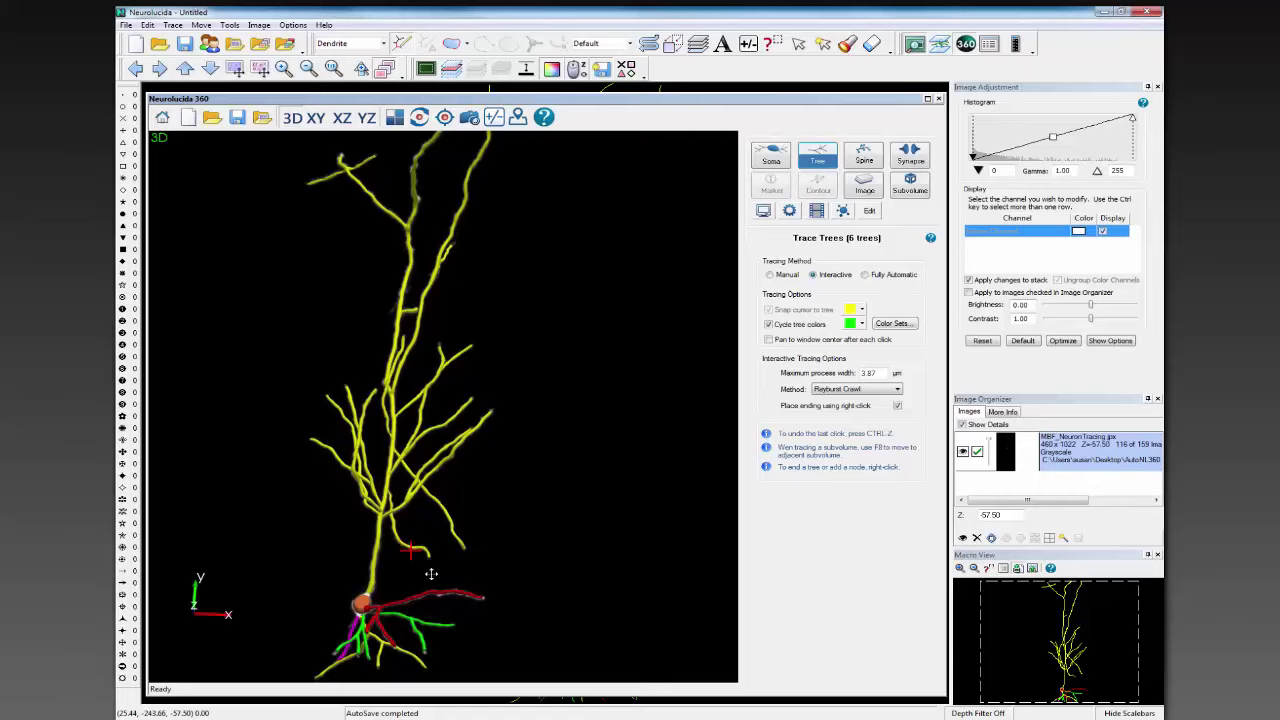
left_click(495, 120)
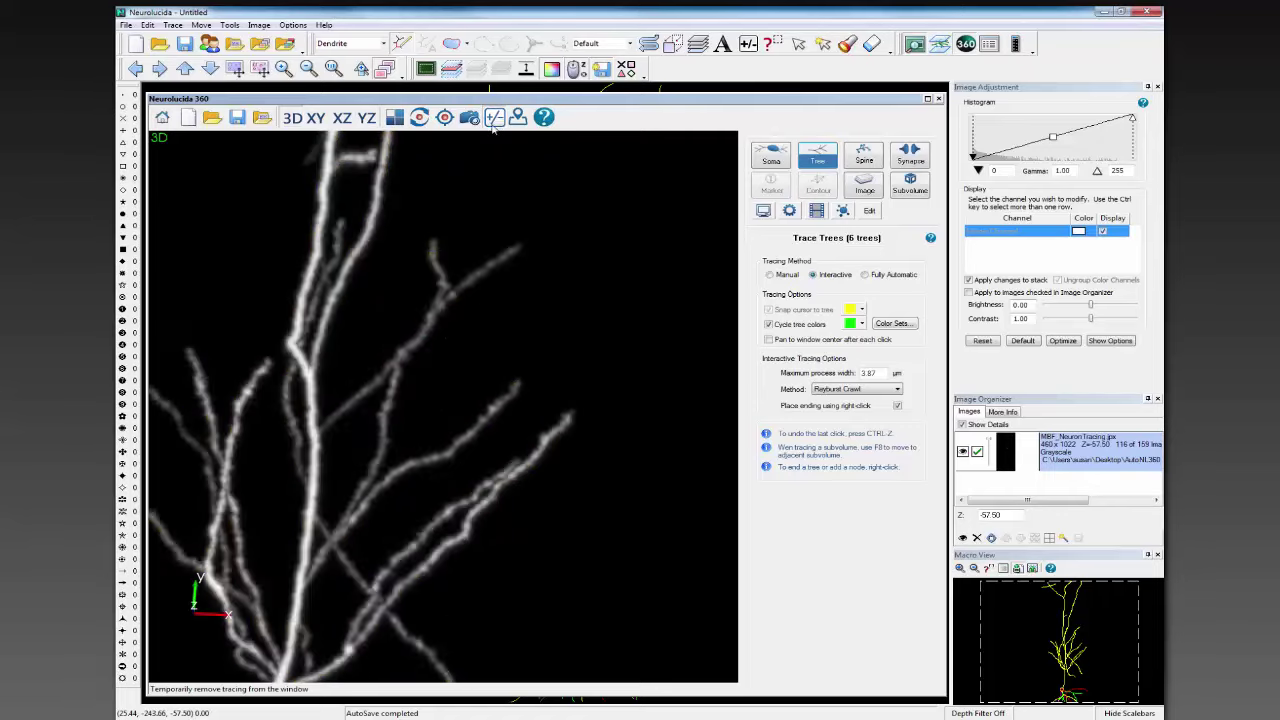
left_click(495, 118)
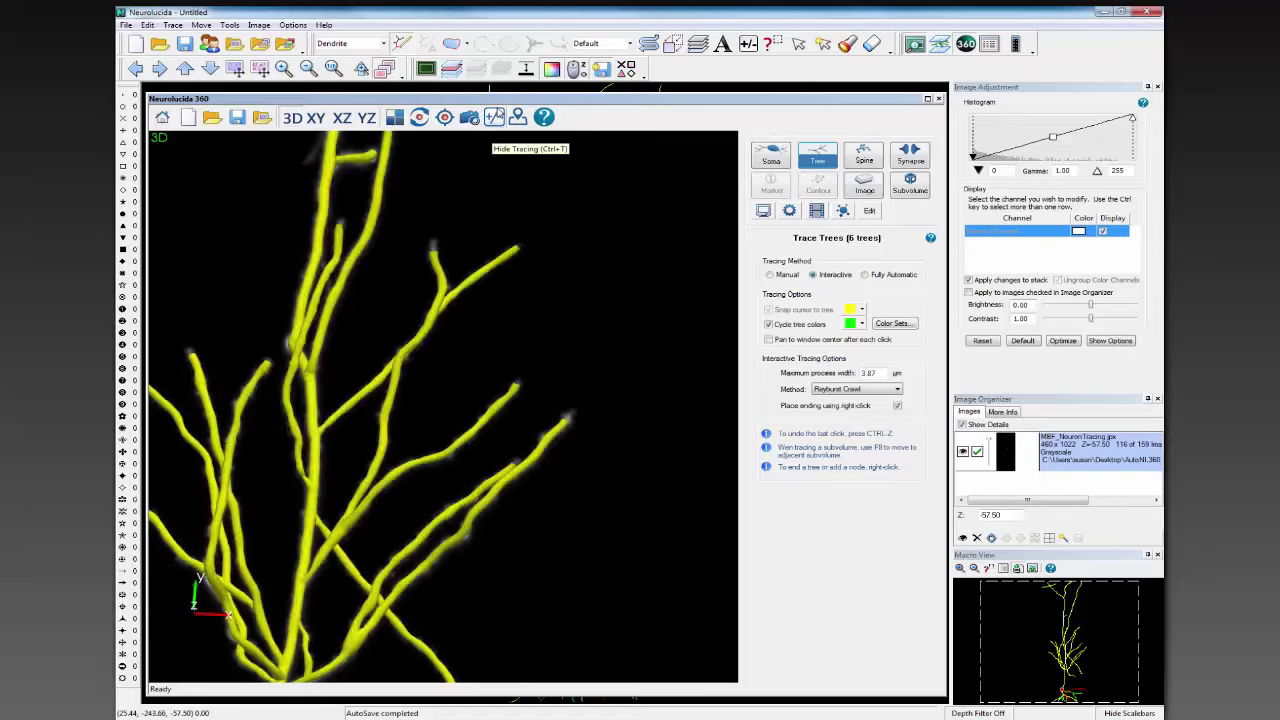
left_click(495, 118)
left_click(495, 118)
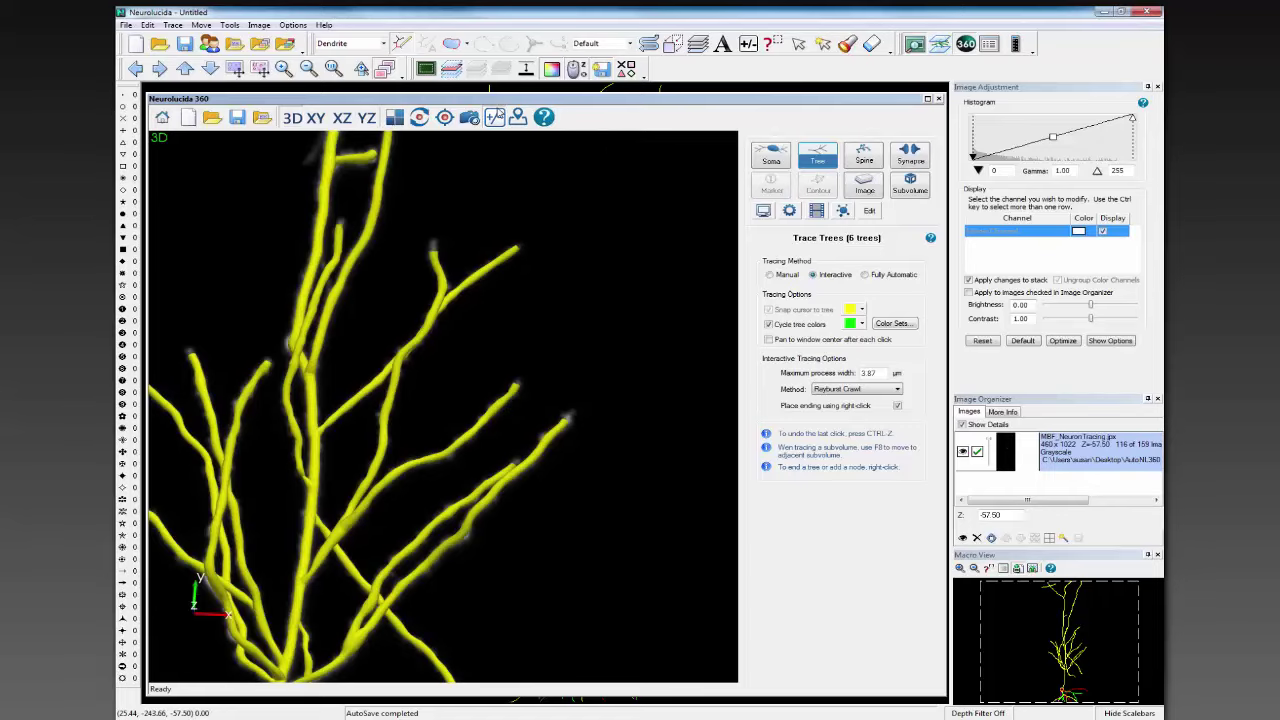
left_click_drag(495, 140, 468, 345)
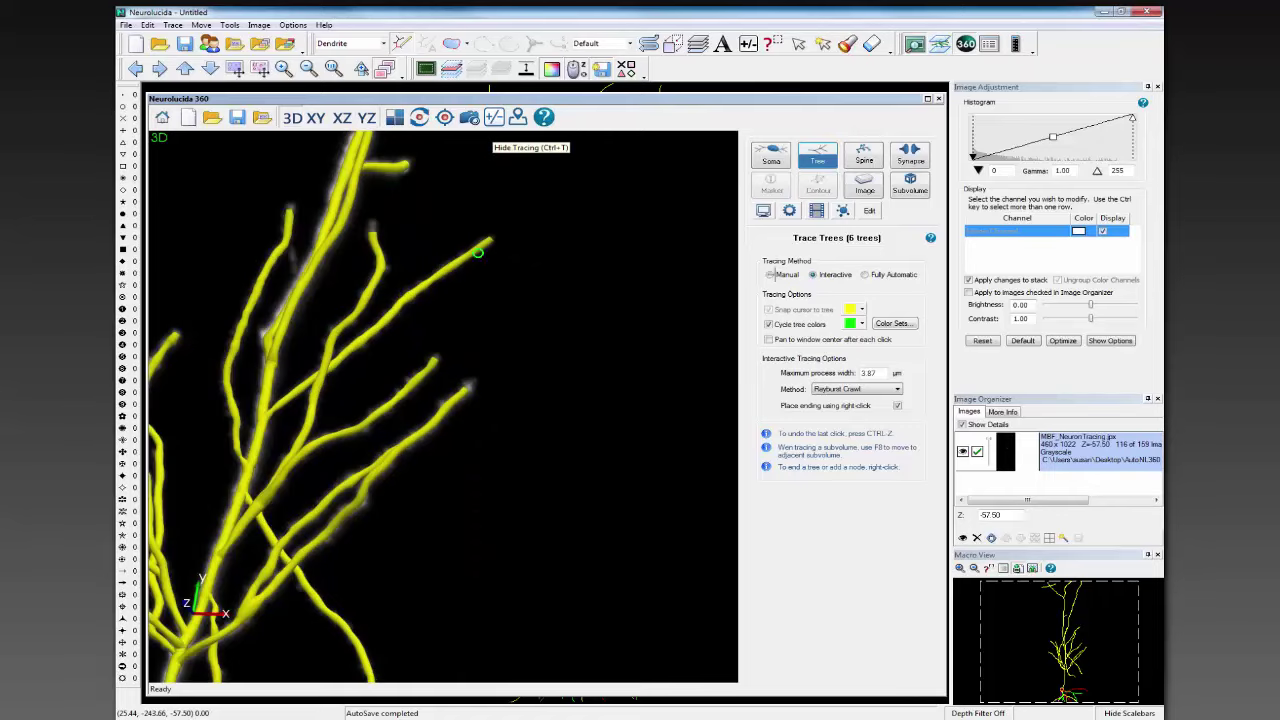
- Select all trees for editing, make them largely transparent and show them as CenterLine
left_click(869, 210)
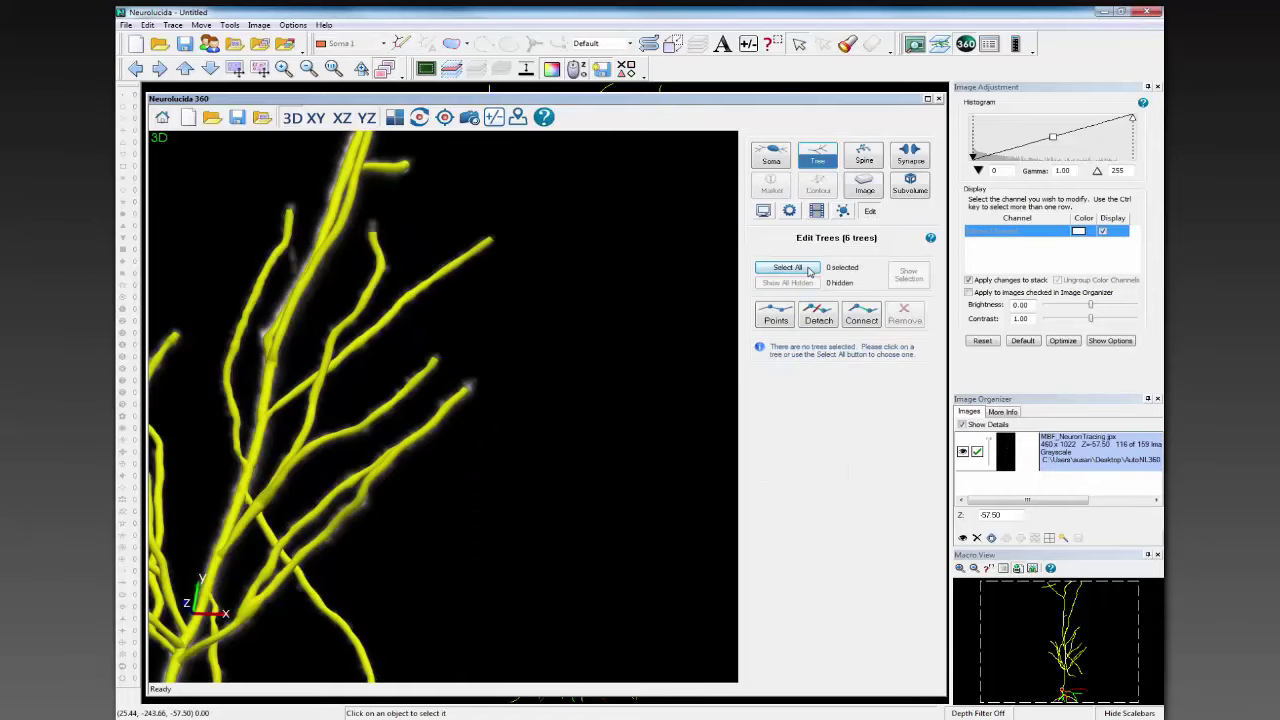
left_click(788, 268)
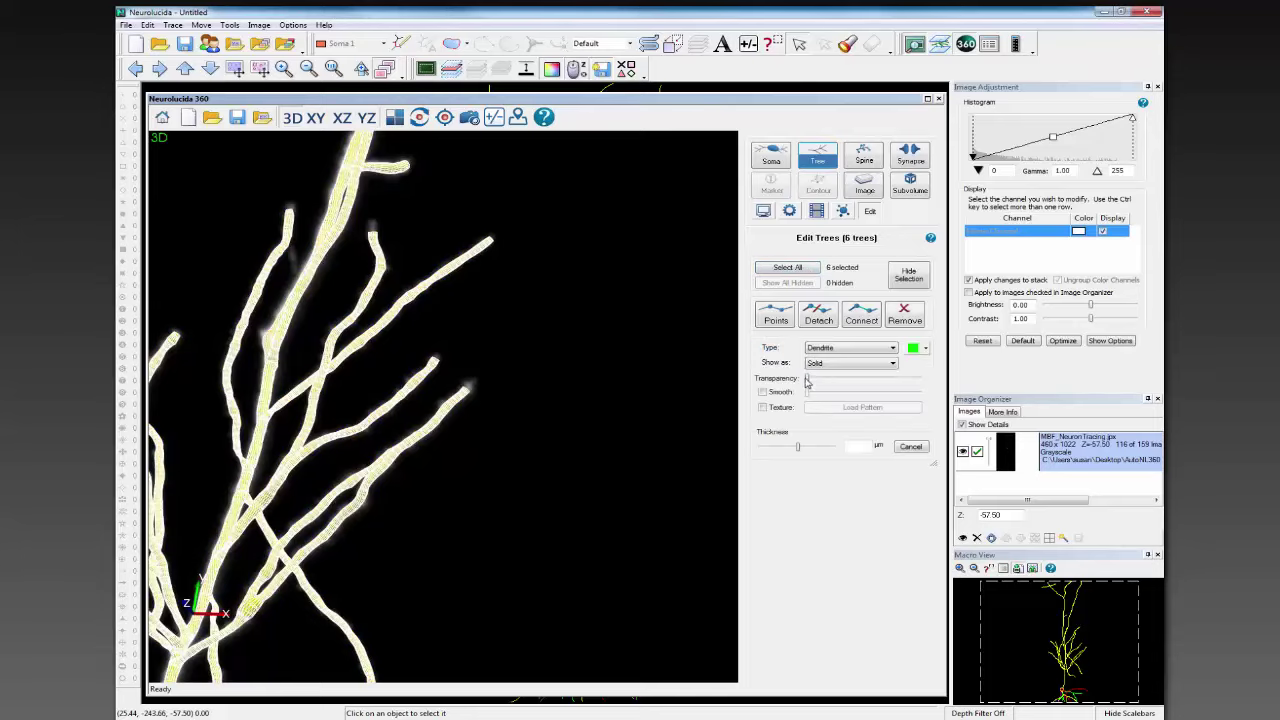
left_click_drag(807, 382, 897, 398)
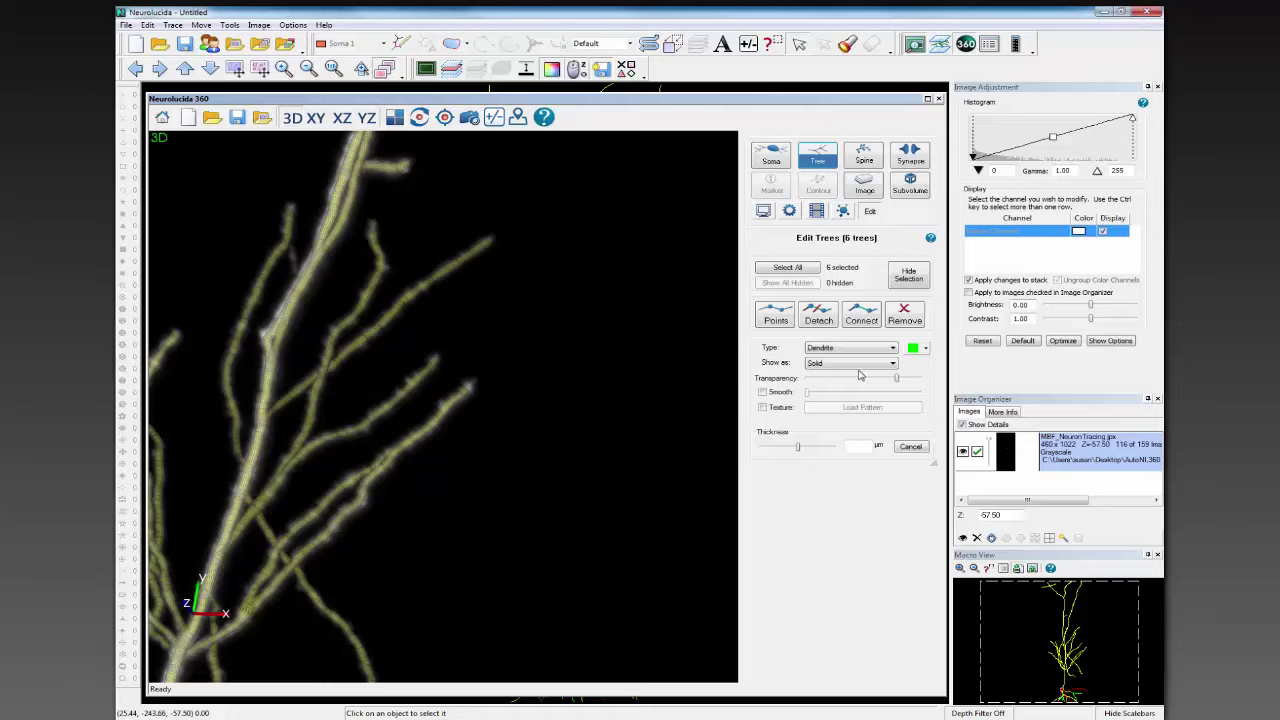
left_click(870, 364)
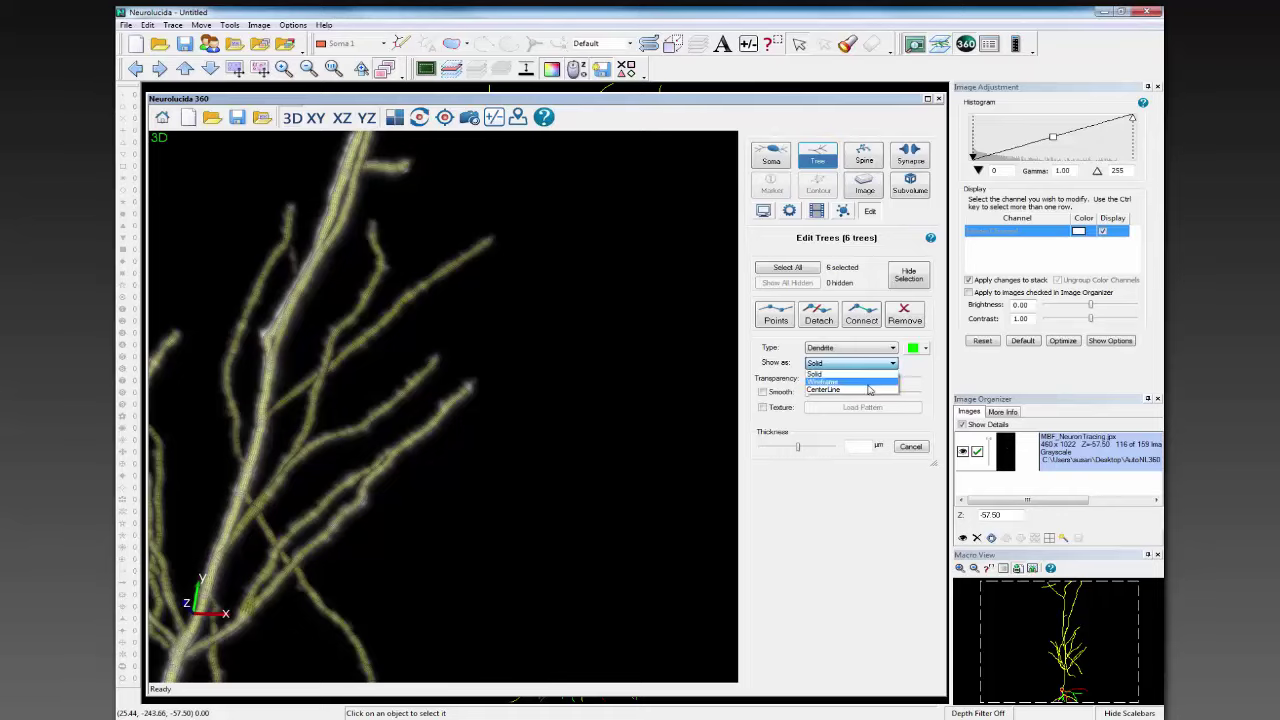
left_click(866, 389)
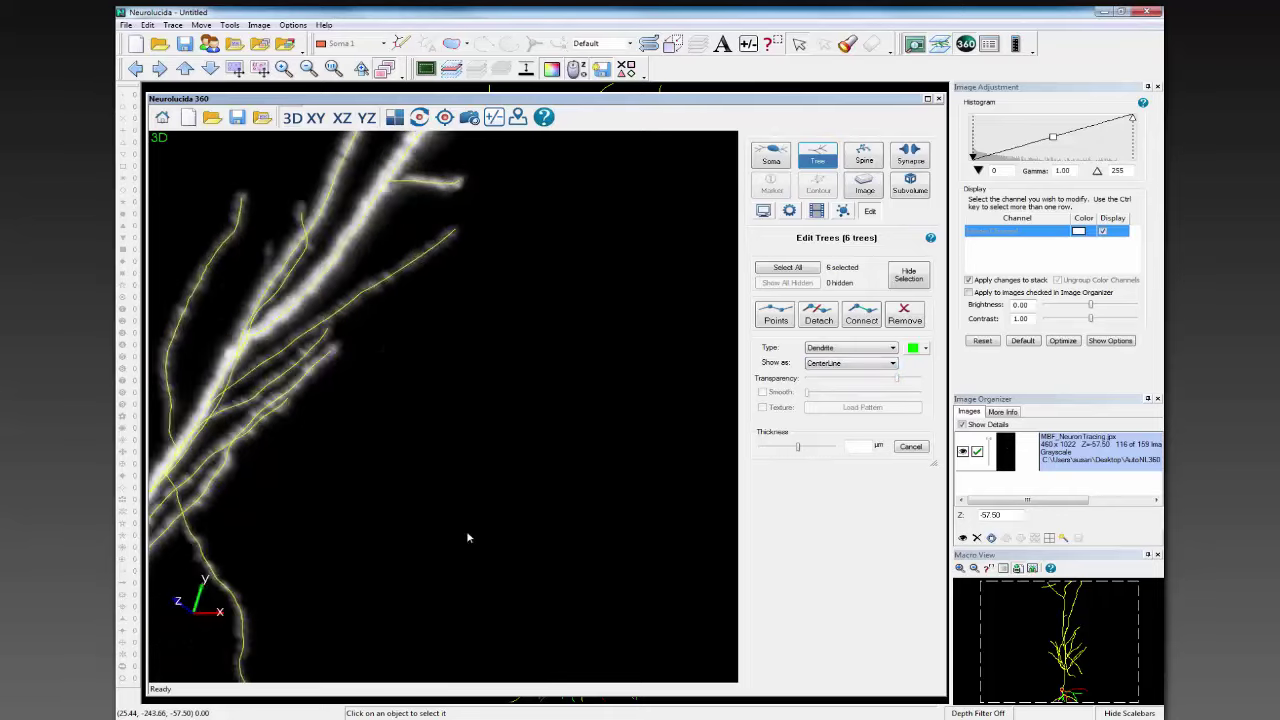
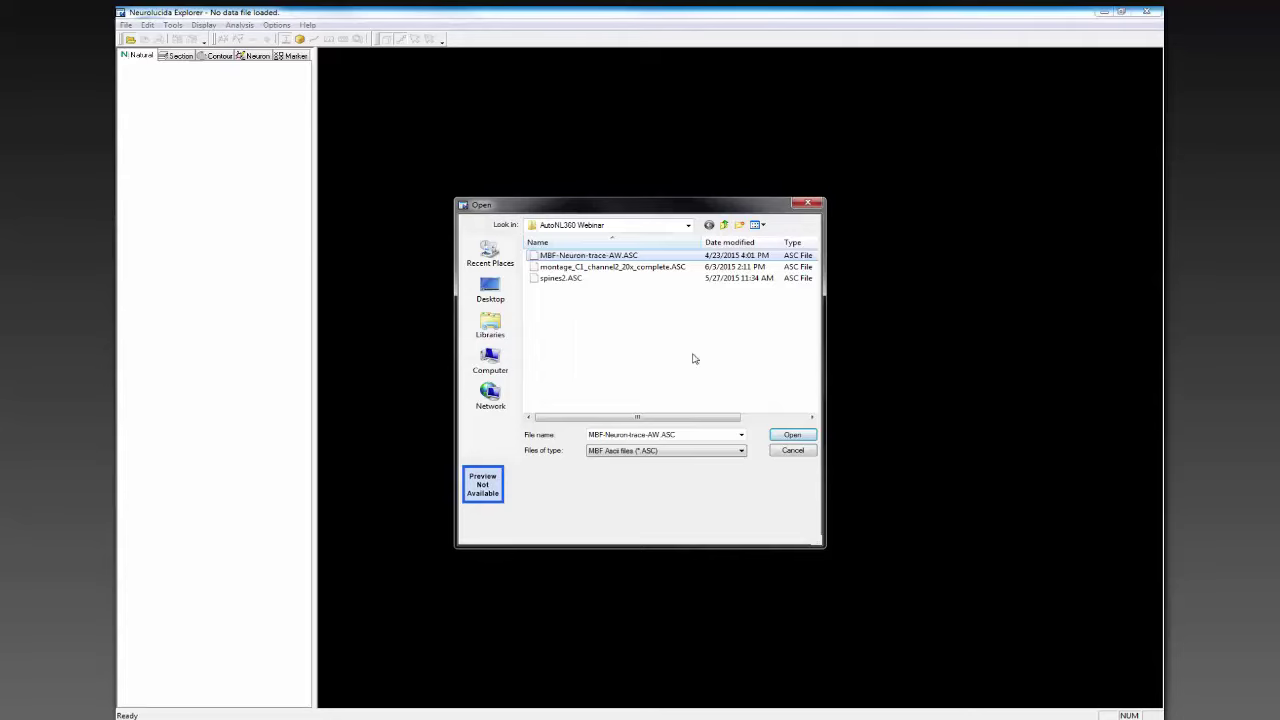
- Open the tracing file MBF-Neuron-trace-AW.ASC in Neurolucida Explorer
left_click(800, 434)
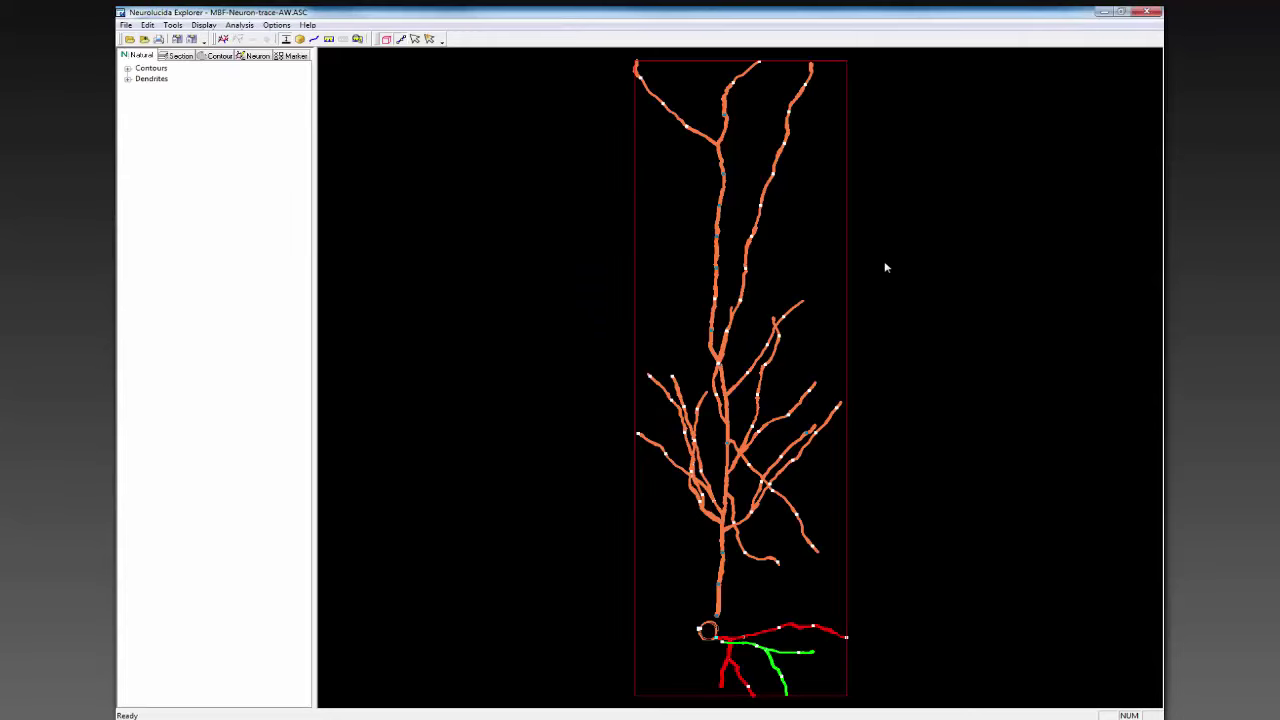
- Hide the bounding box and run a Sholl analysis of the dendrites with a 10 µm starting radius and 50 µm increment
left_click(389, 40)
left_click(240, 25)
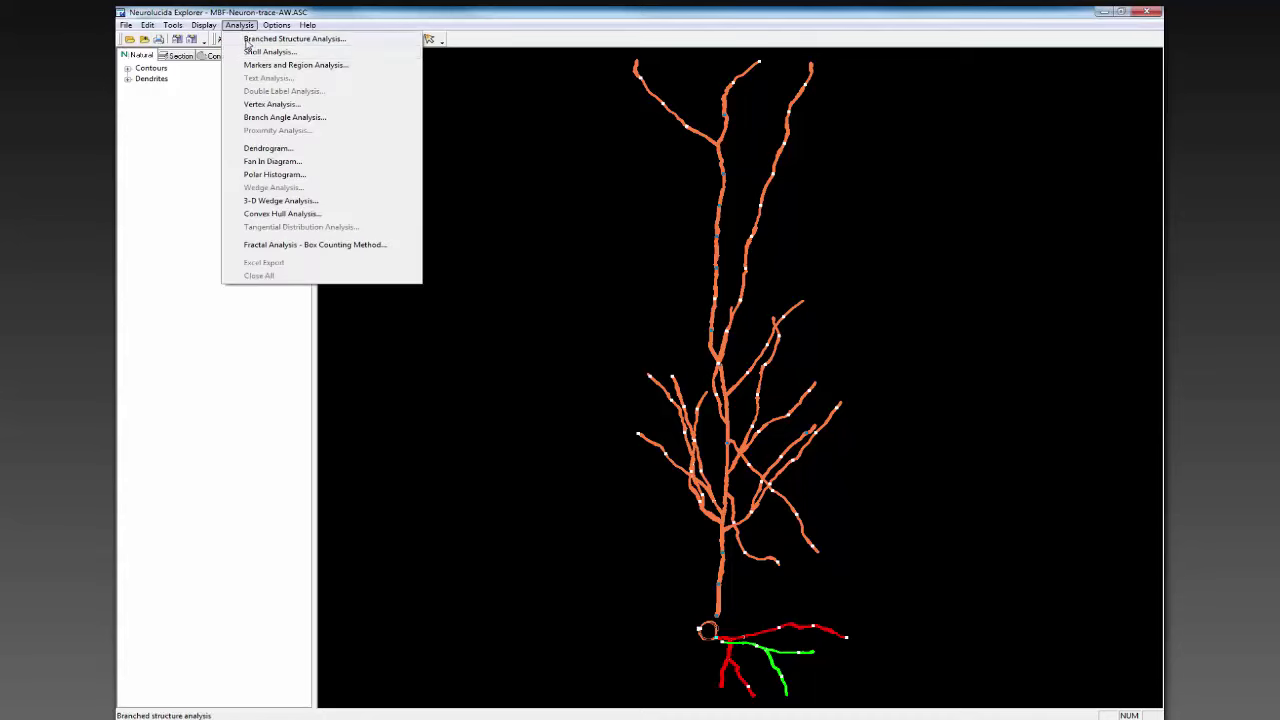
key("Return")
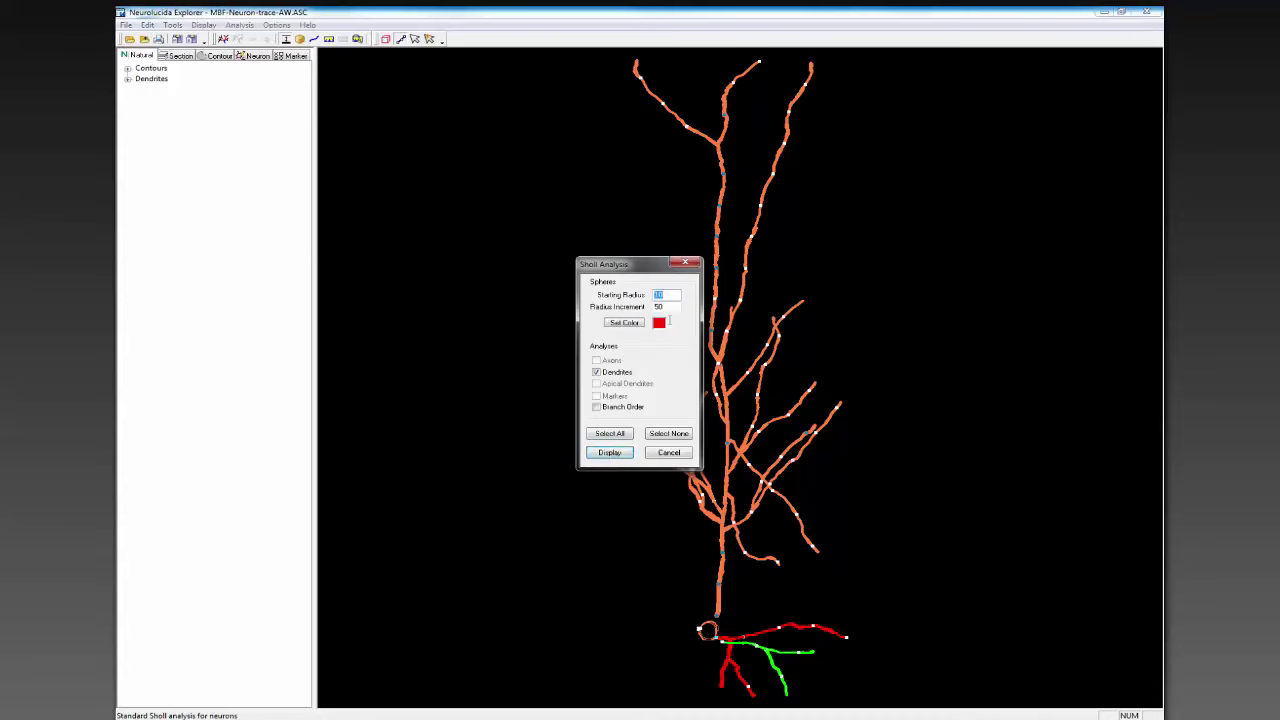
left_click(607, 453)
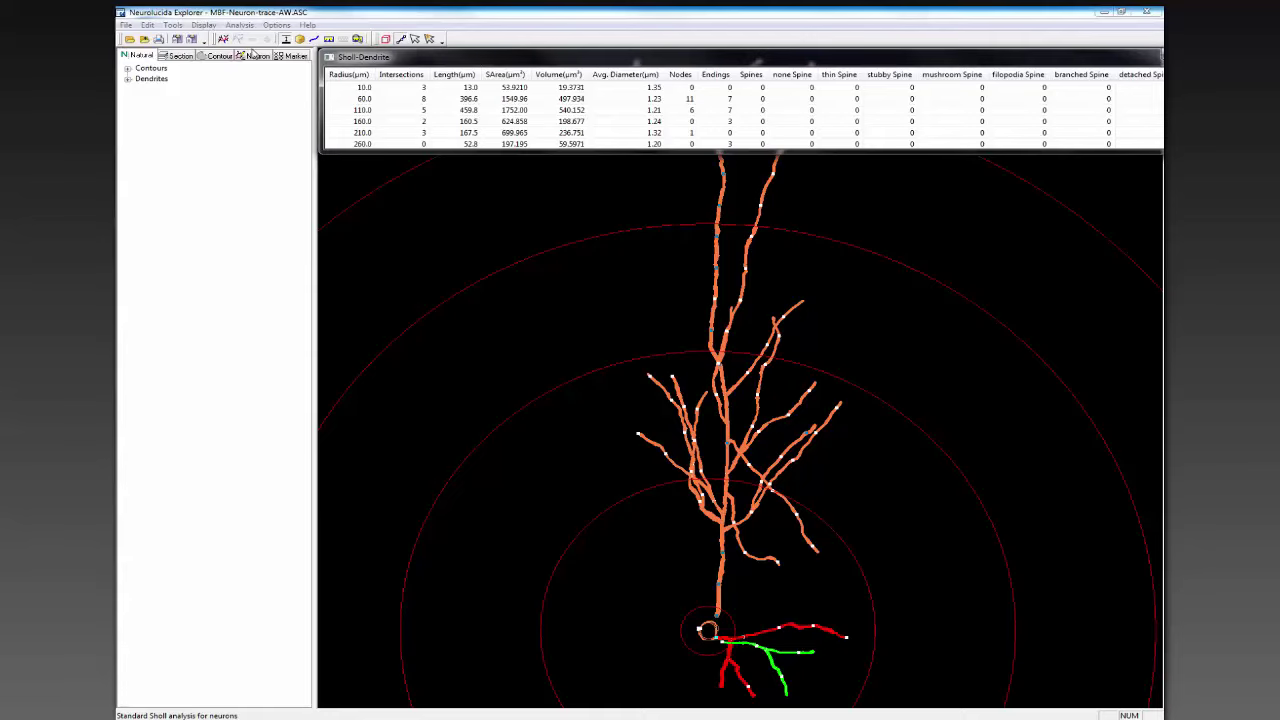
- Run a Branched Structure Analysis that produces only the Neuron Summary report
left_click(240, 25)
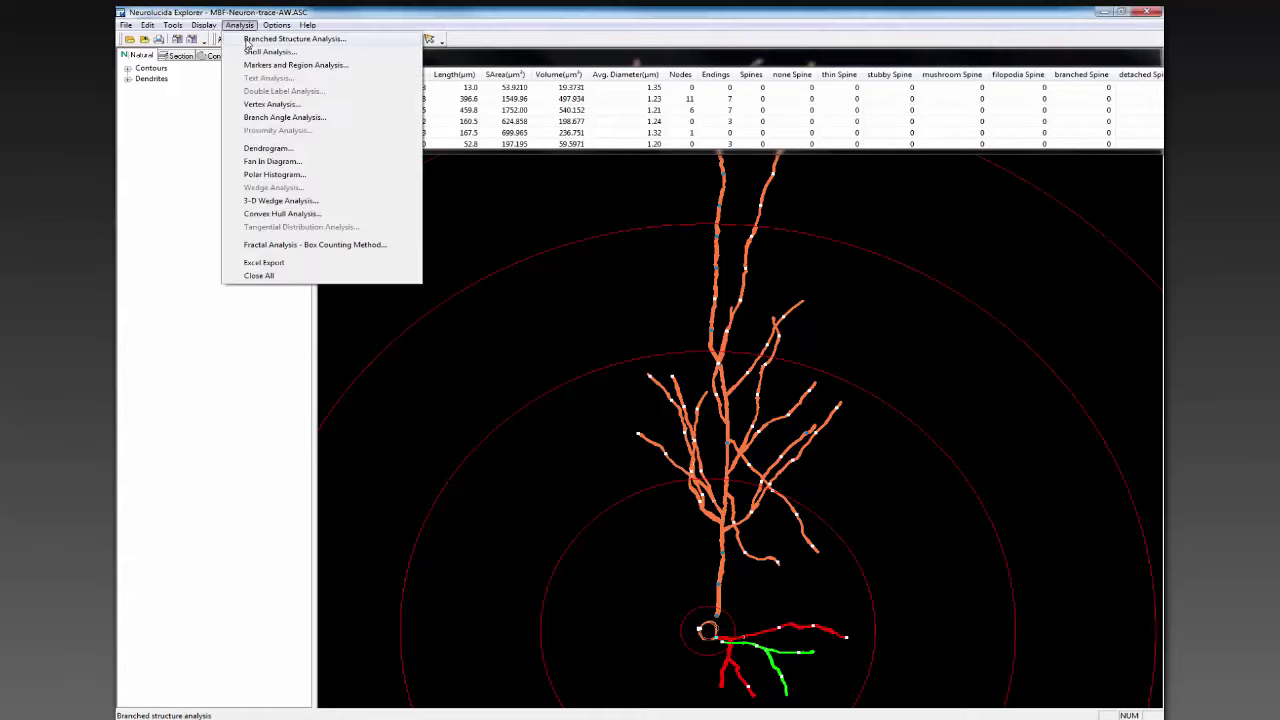
left_click(247, 38)
left_click(531, 273)
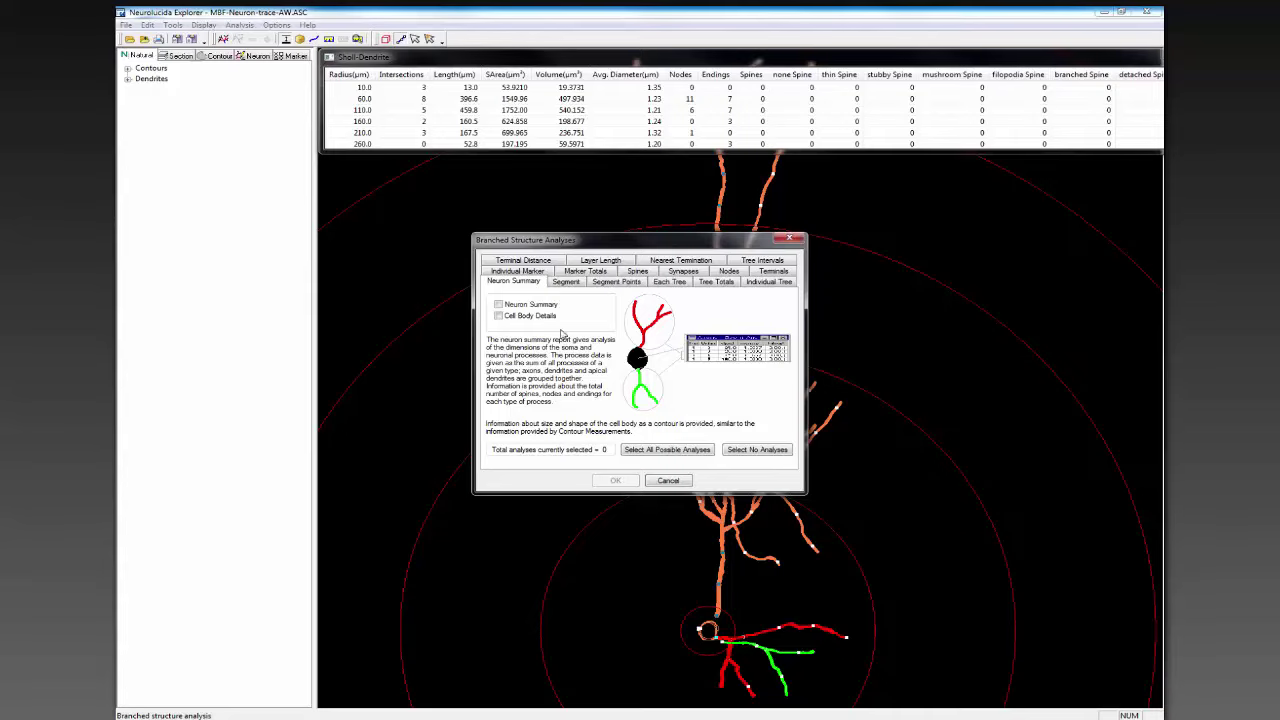
left_click(541, 305)
left_click(616, 481)
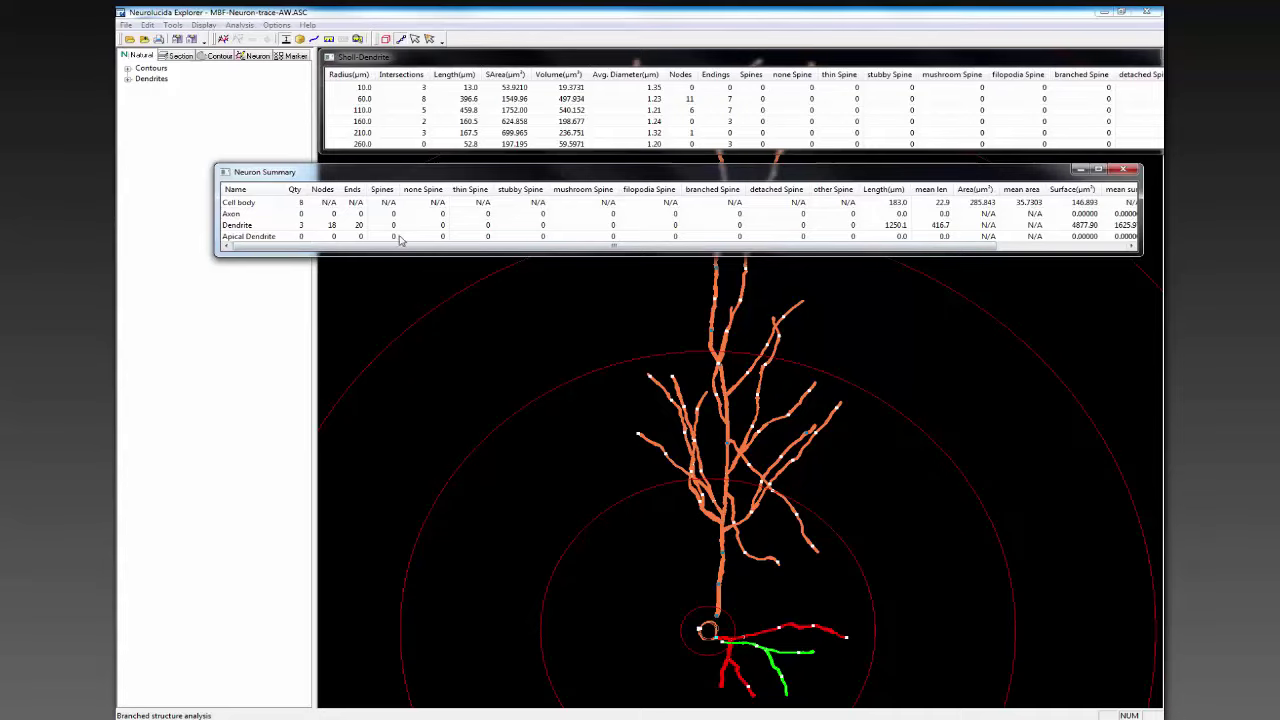
left_click(420, 170)
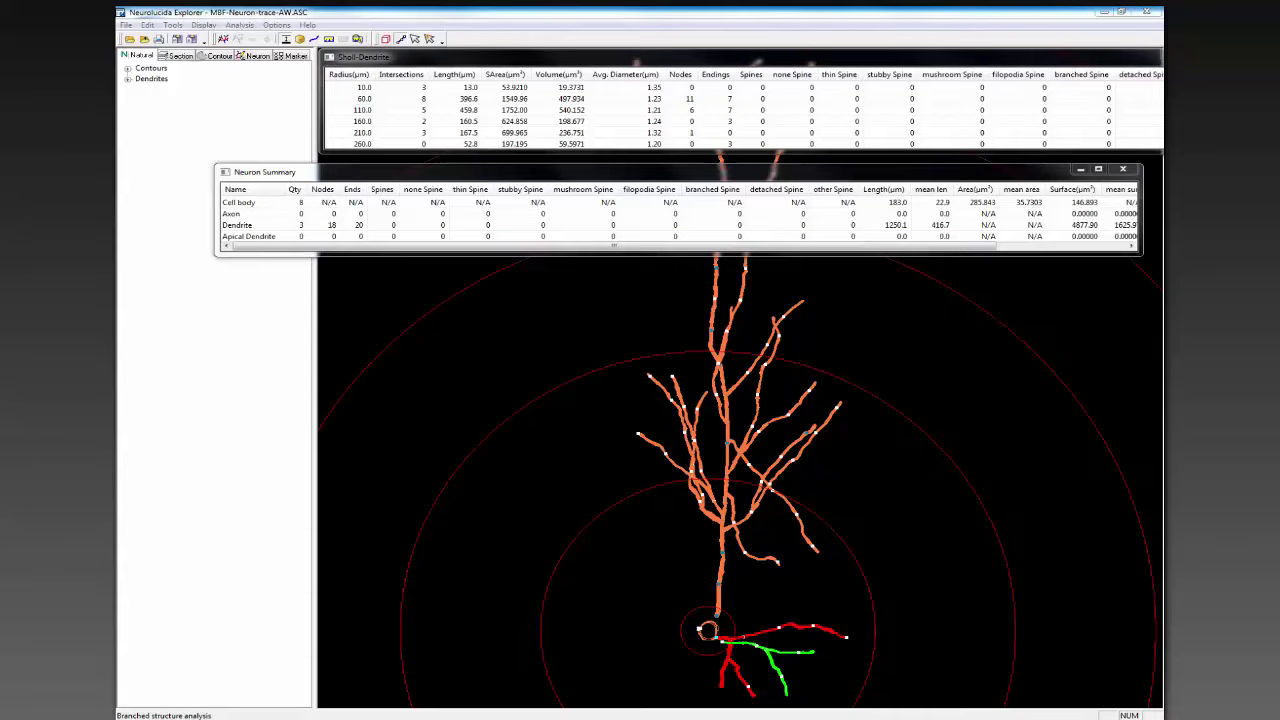
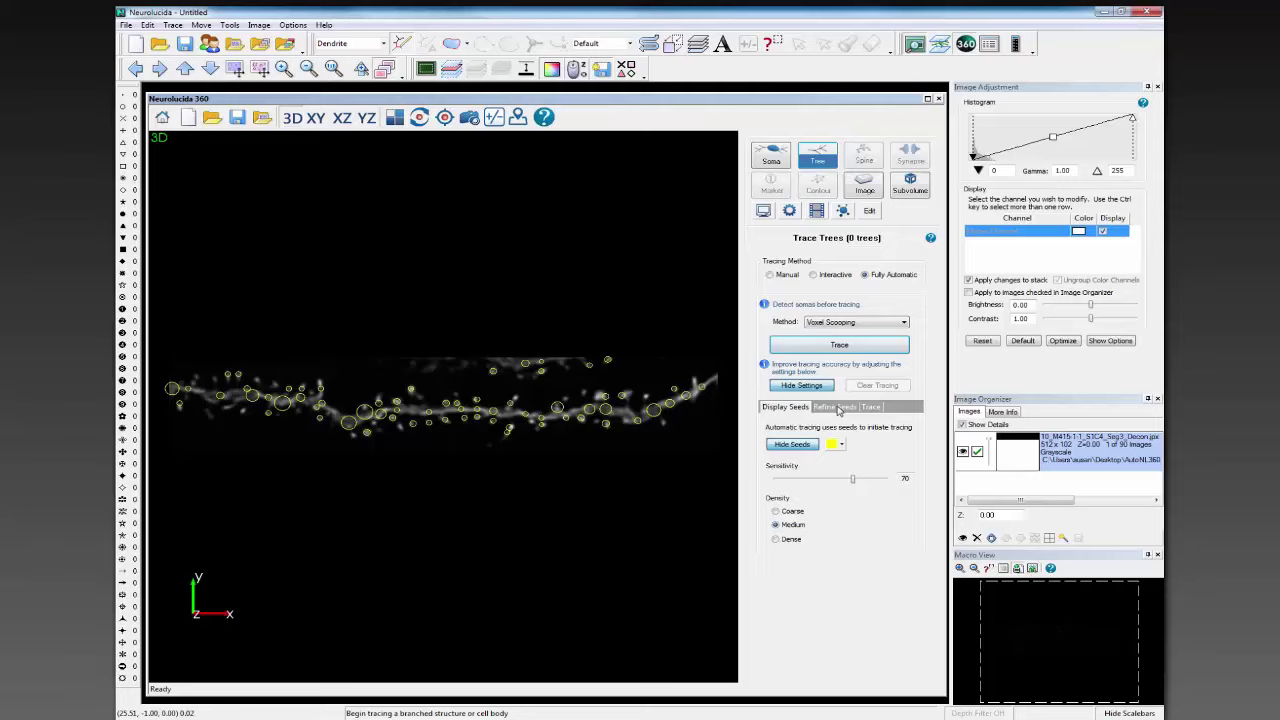
- In Neurolucida 360, refine the automatic tracing seeds and add one seed on the dendrite near its left end
left_click(838, 410)
left_click(808, 450)
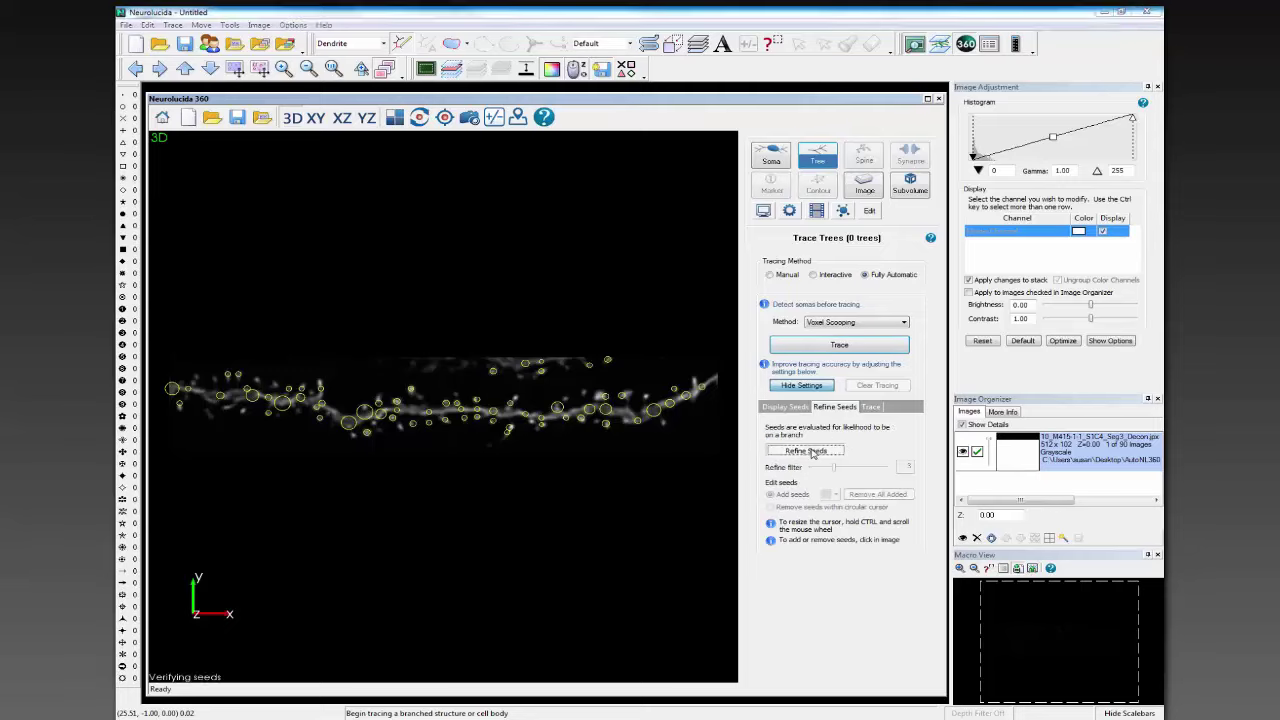
left_click(797, 507)
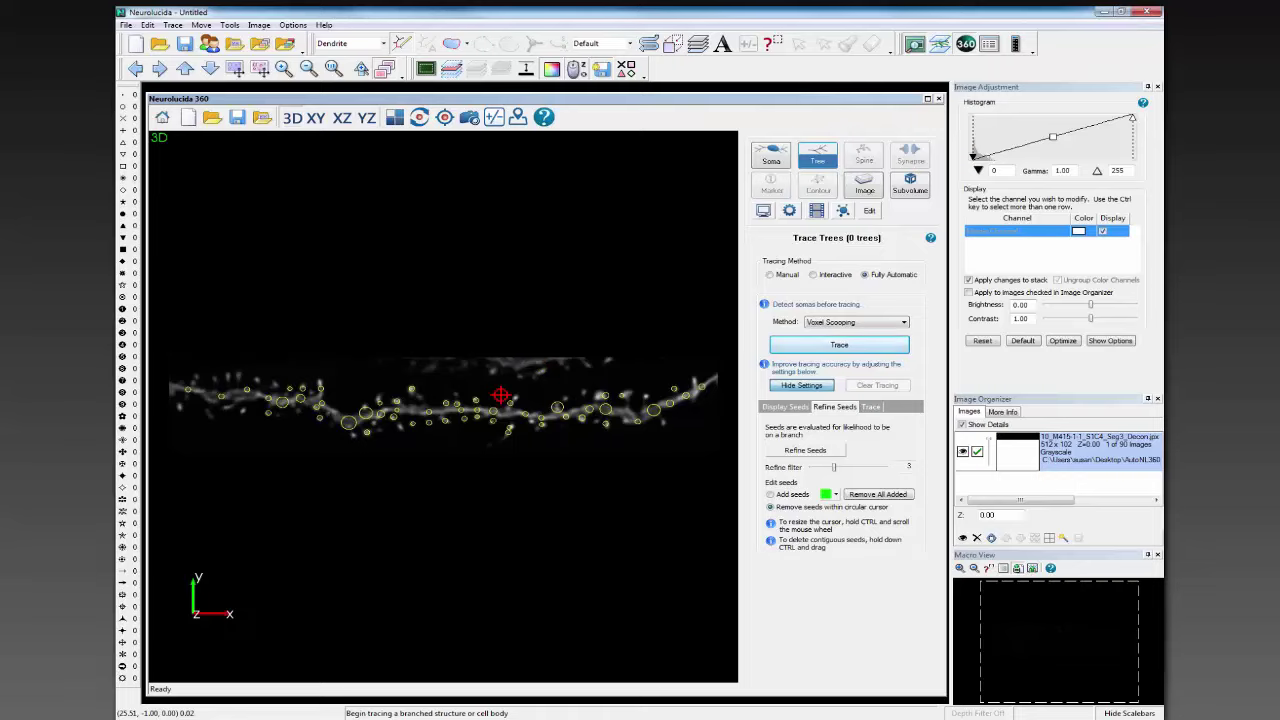
left_click(790, 495)
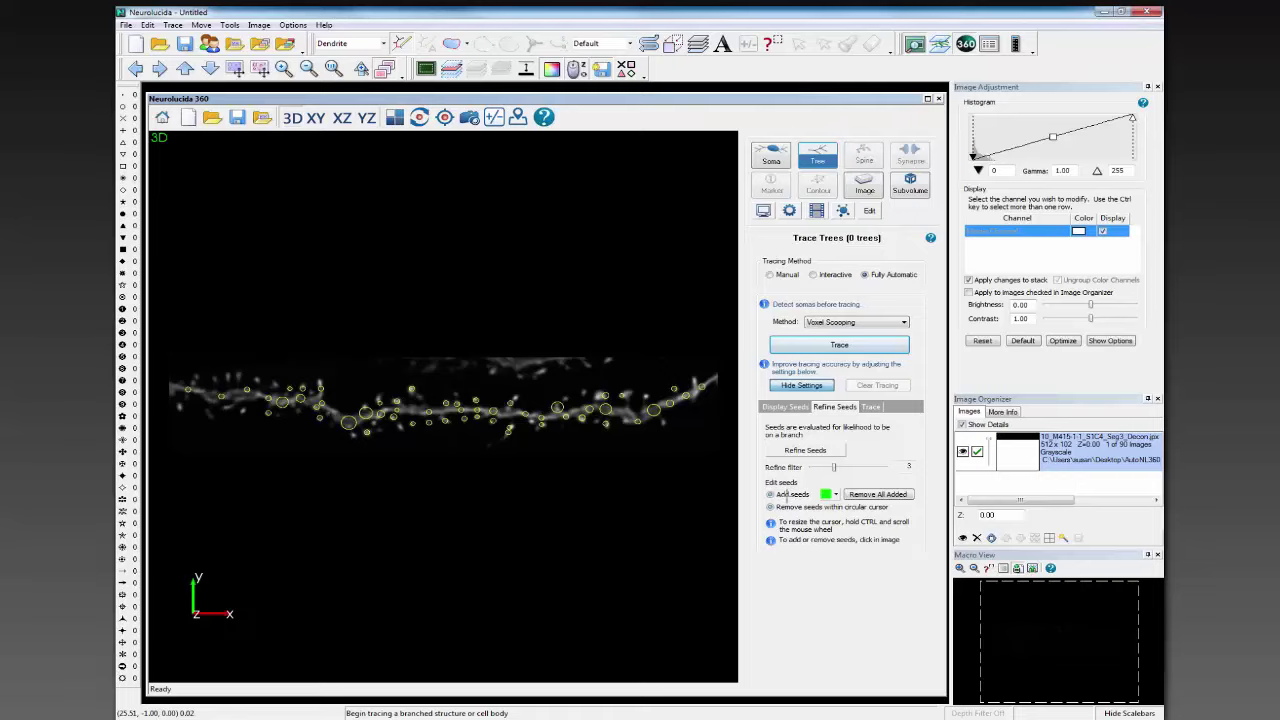
left_click(240, 397)
- Trace the dendrite automatically with Voxel Scooping, removing traces shorter than 10 µm
left_click(872, 408)
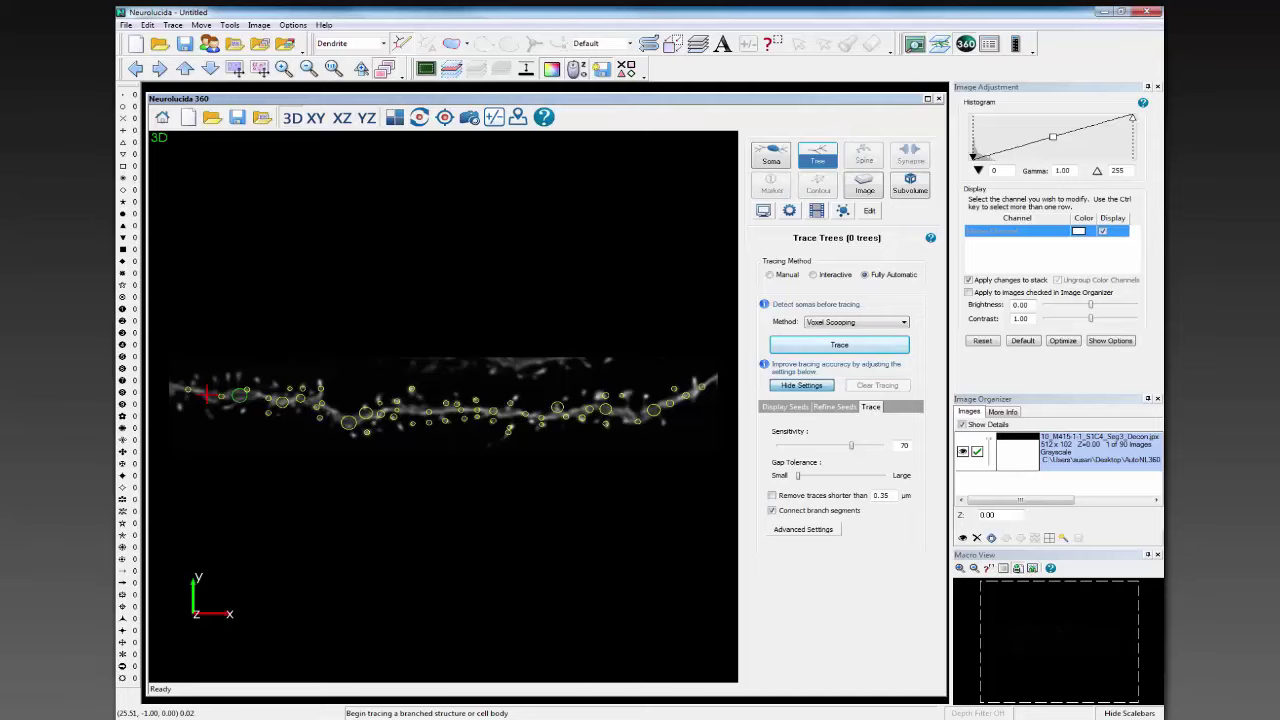
scroll(443, 390, "up", 3)
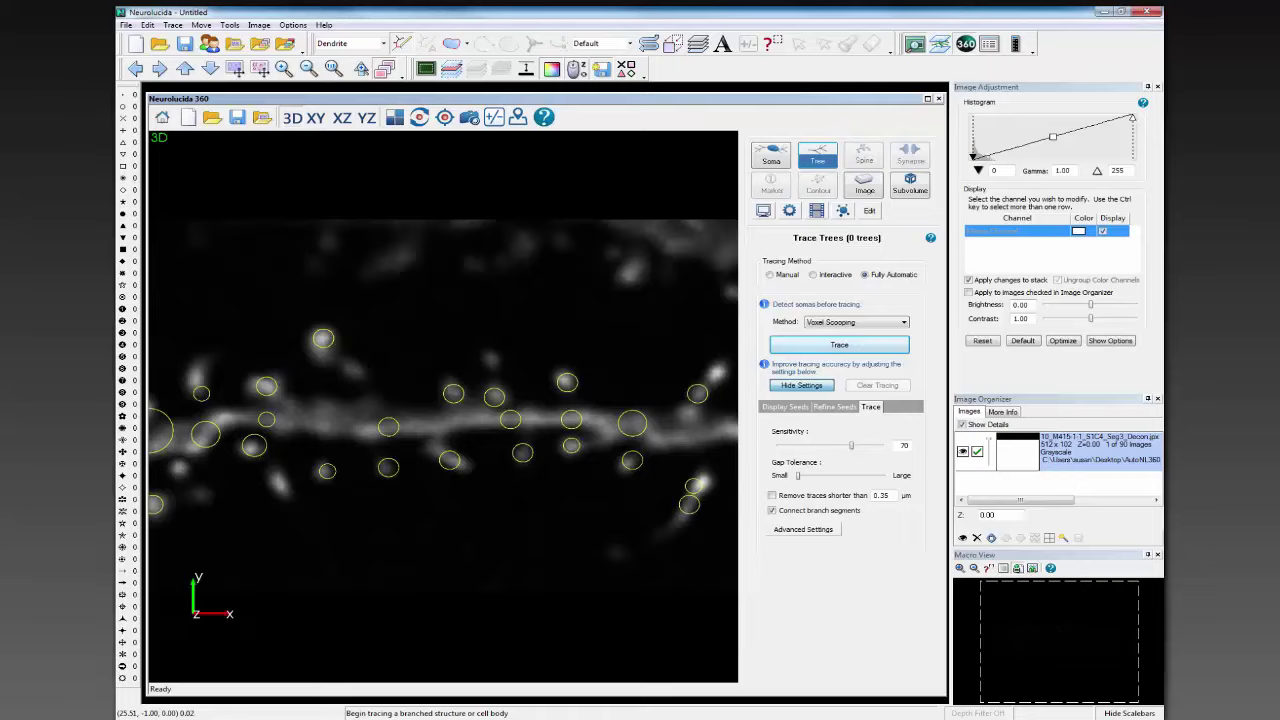
left_click(771, 496)
double_click(880, 495)
type("10")
left_click(865, 346)
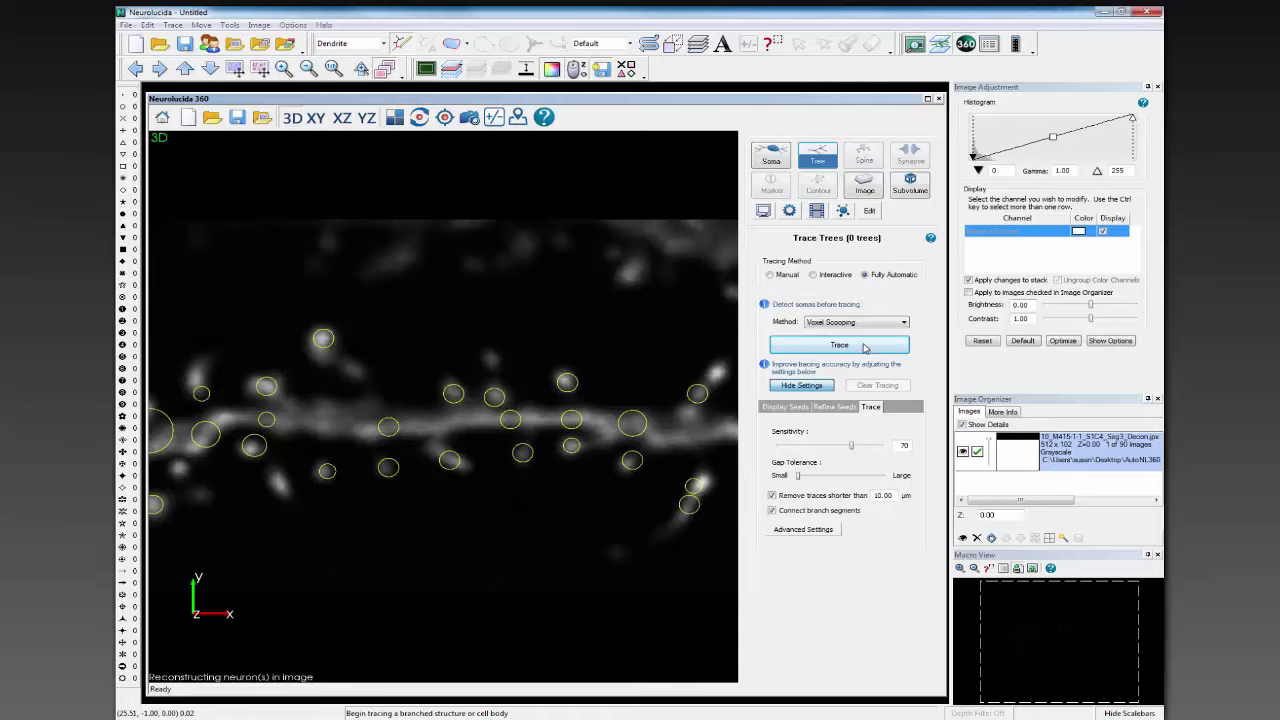
scroll(652, 430, "down", 5)
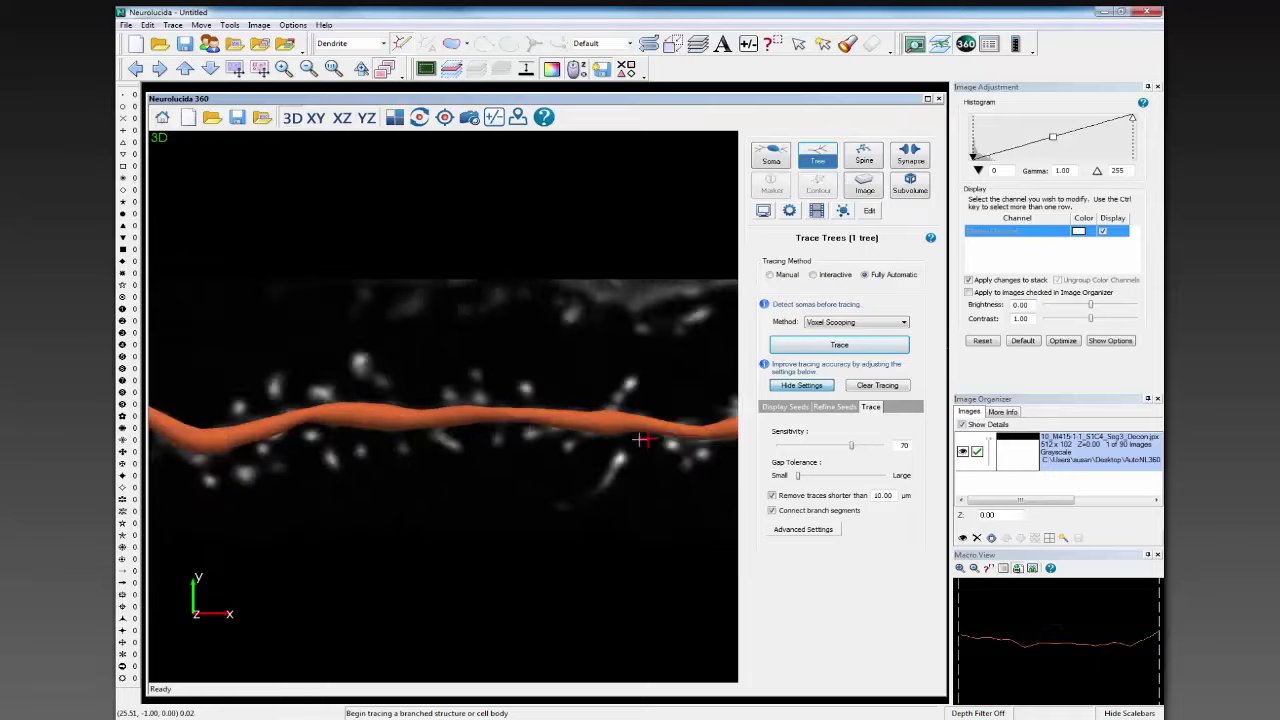
left_click_drag(498, 536, 485, 311)
scroll(516, 487, "up", 4)
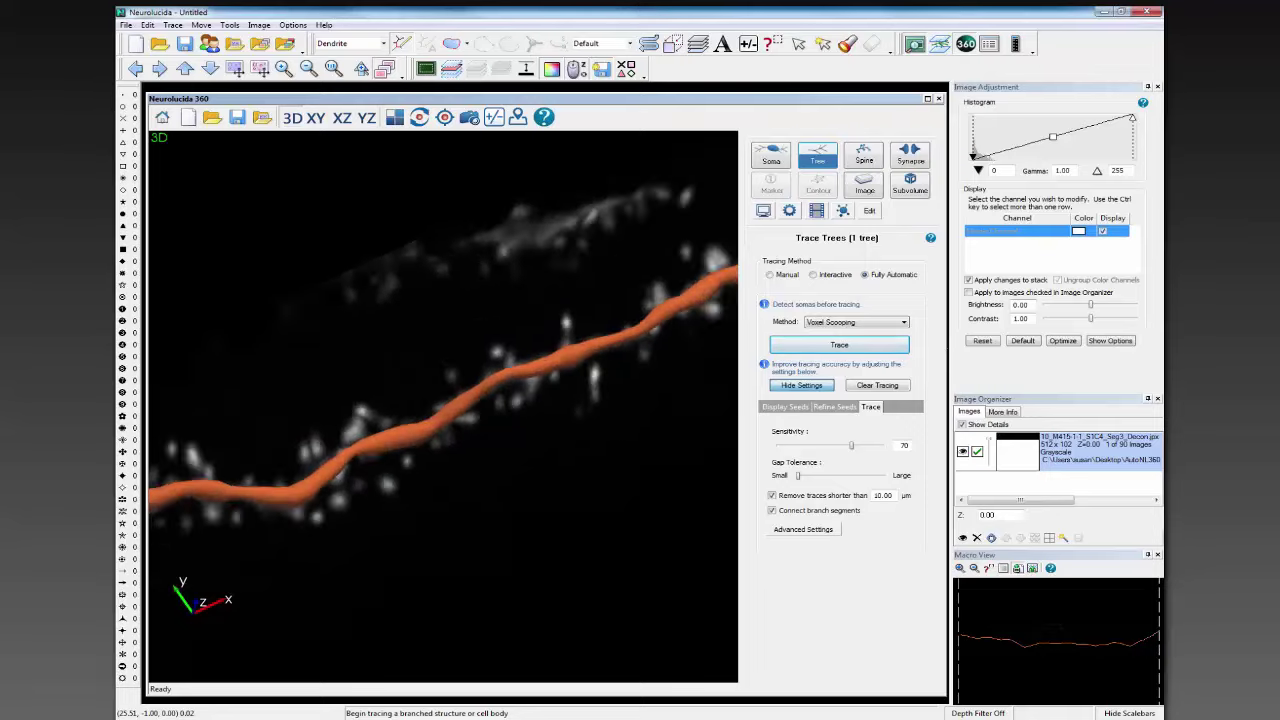
- Detect all spines along the traced dendrite with a 3 µm outer range and 0.3 µm minimum height
left_click(878, 158)
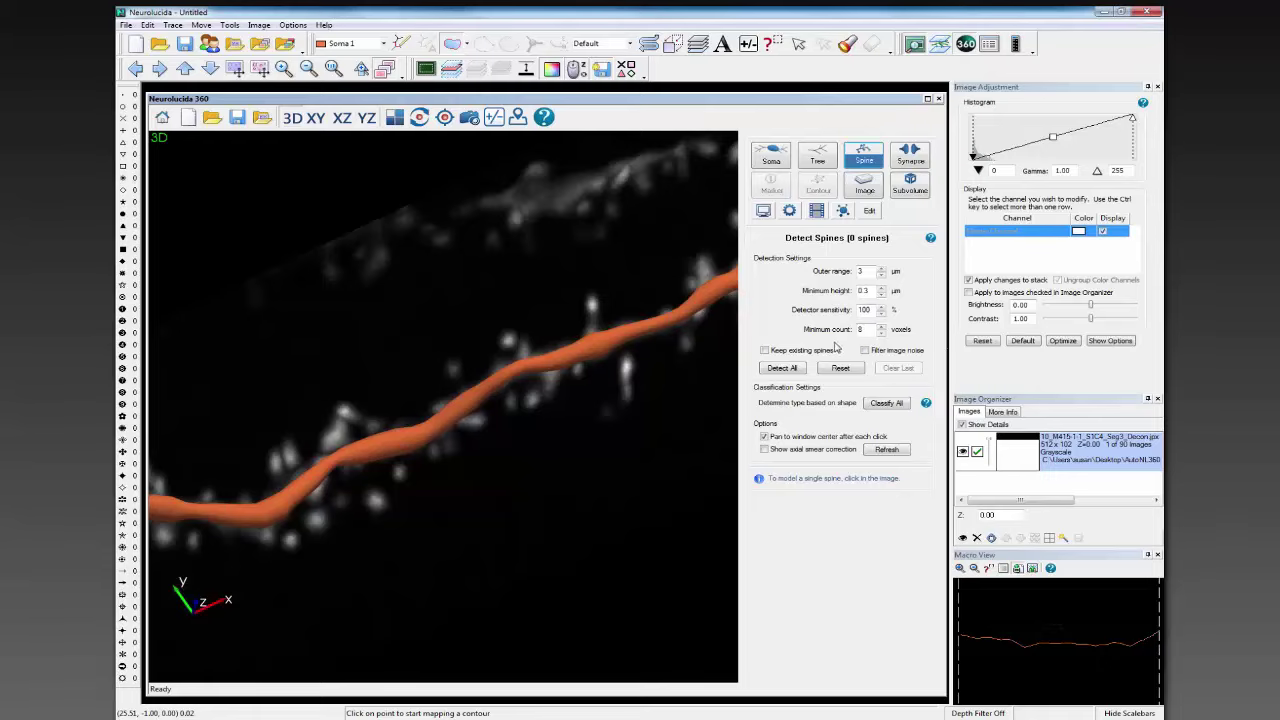
left_click(779, 369)
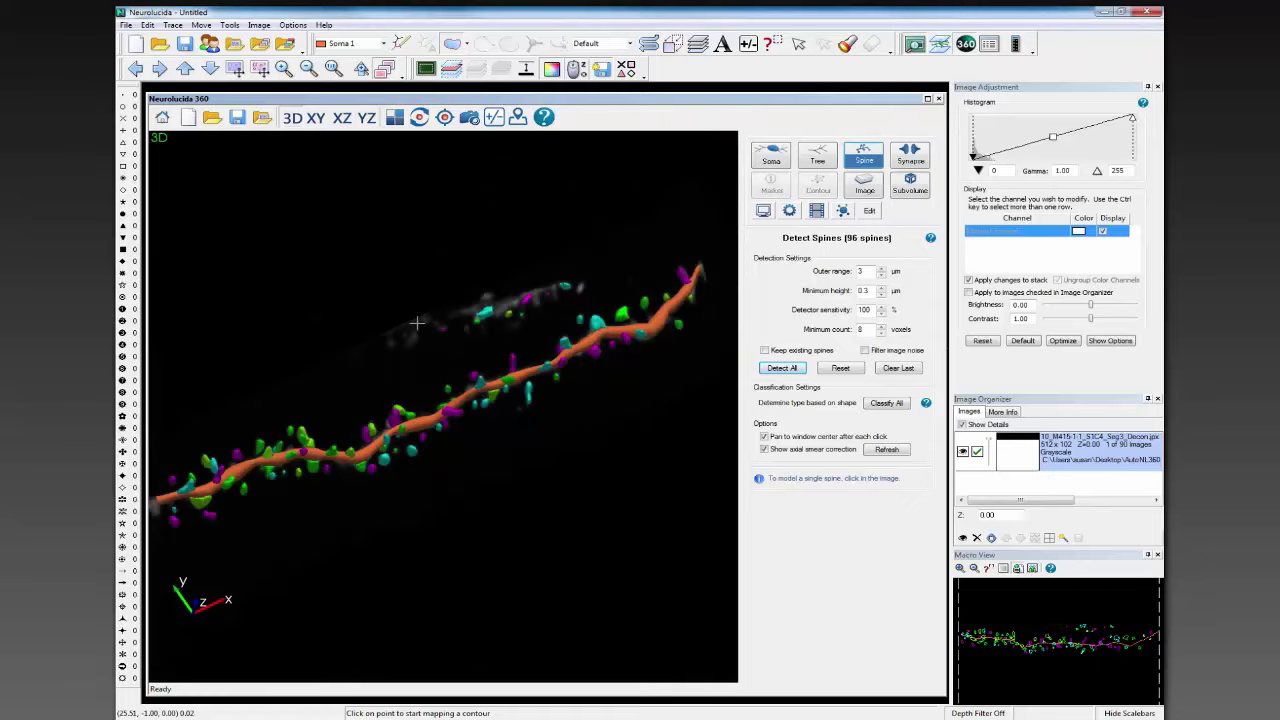
left_click_drag(498, 440, 484, 551)
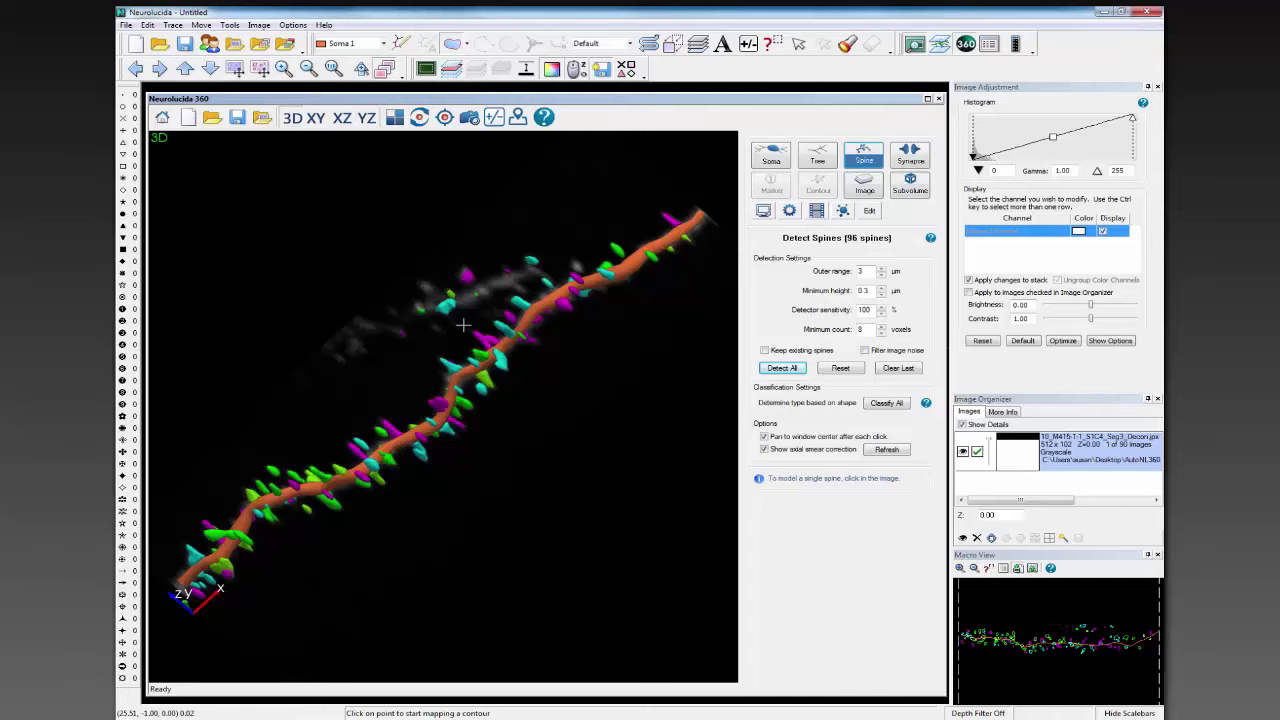
left_click_drag(531, 401, 416, 335)
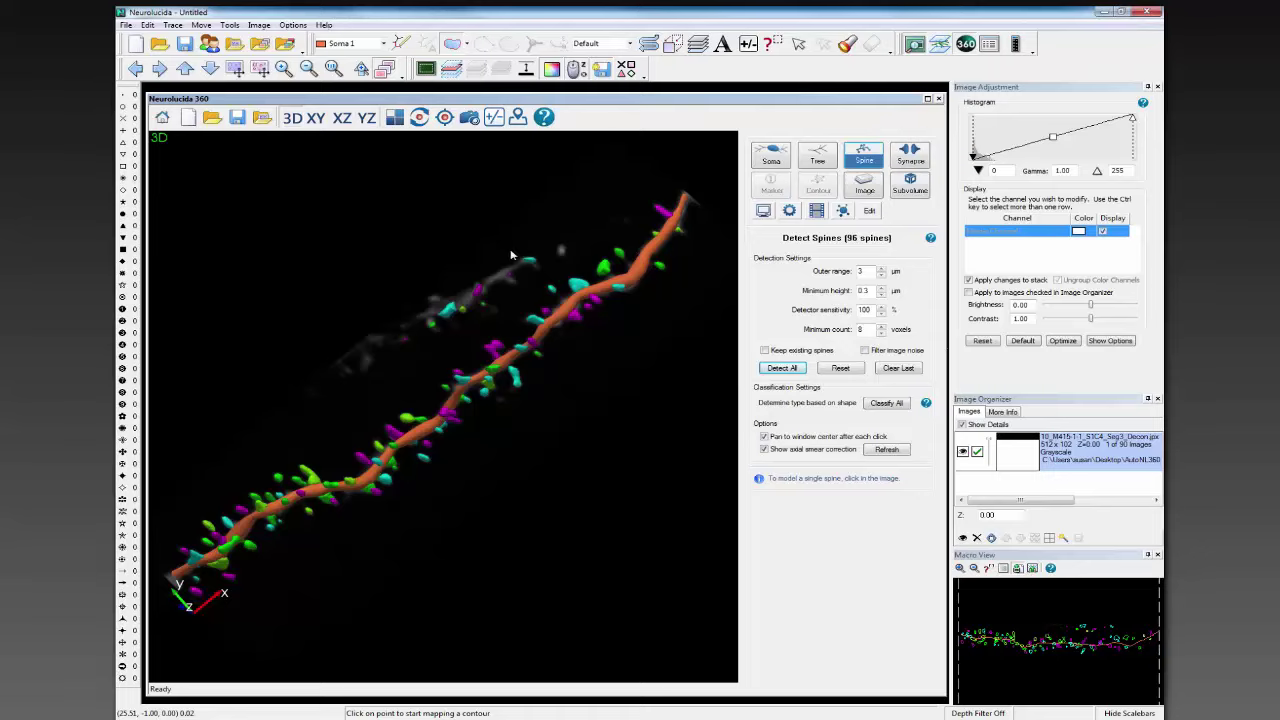
- Reduce the spine detection outer range to 2 µm, clear the last detection and detect all spines again
left_click(881, 275)
left_click(881, 275)
left_click(881, 275)
left_click(881, 275)
double_click(859, 271)
type("2")
left_click(897, 368)
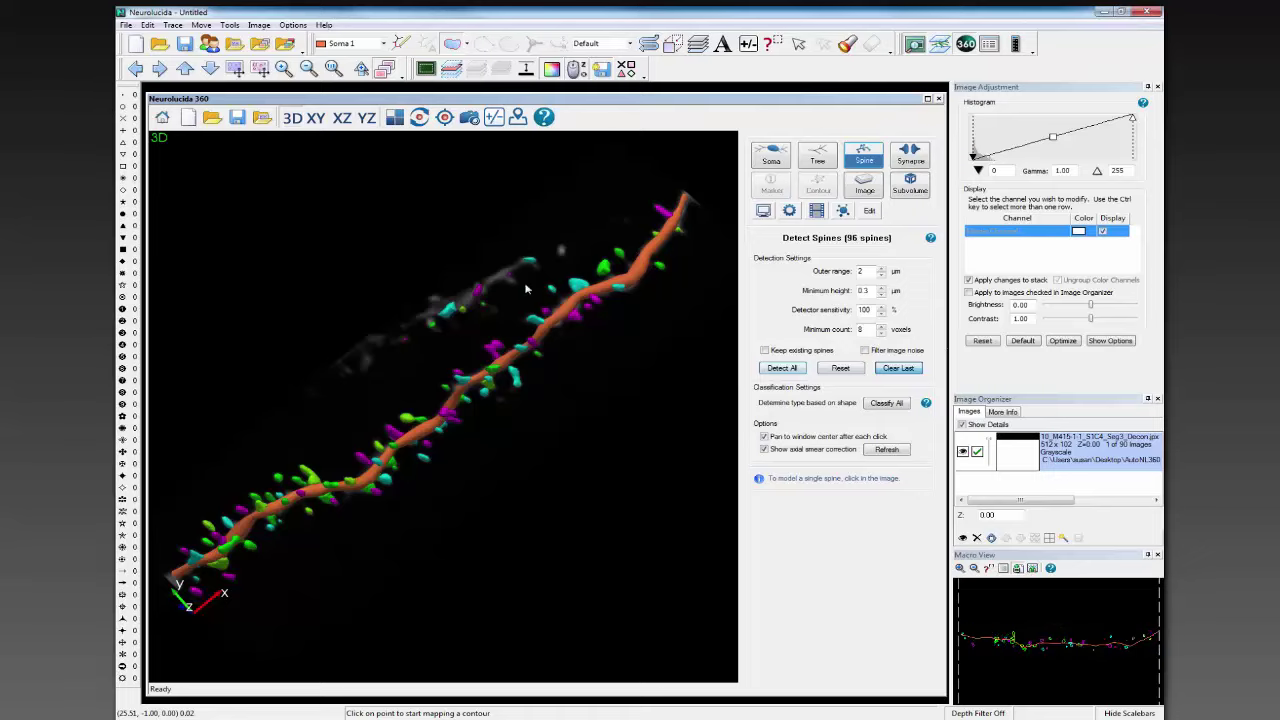
left_click(783, 369)
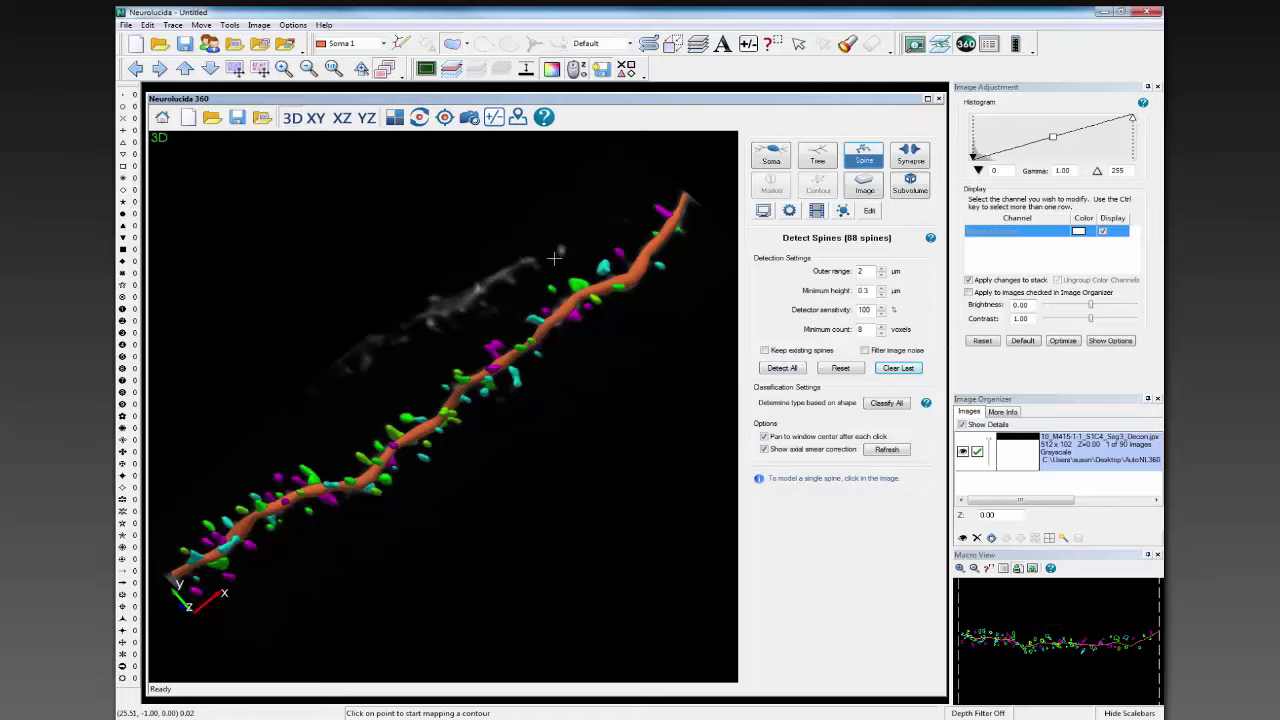
- Examine the detected spines closely from several angles, hiding and showing the tracing to compare them with the image data
scroll(504, 460, "up", 4)
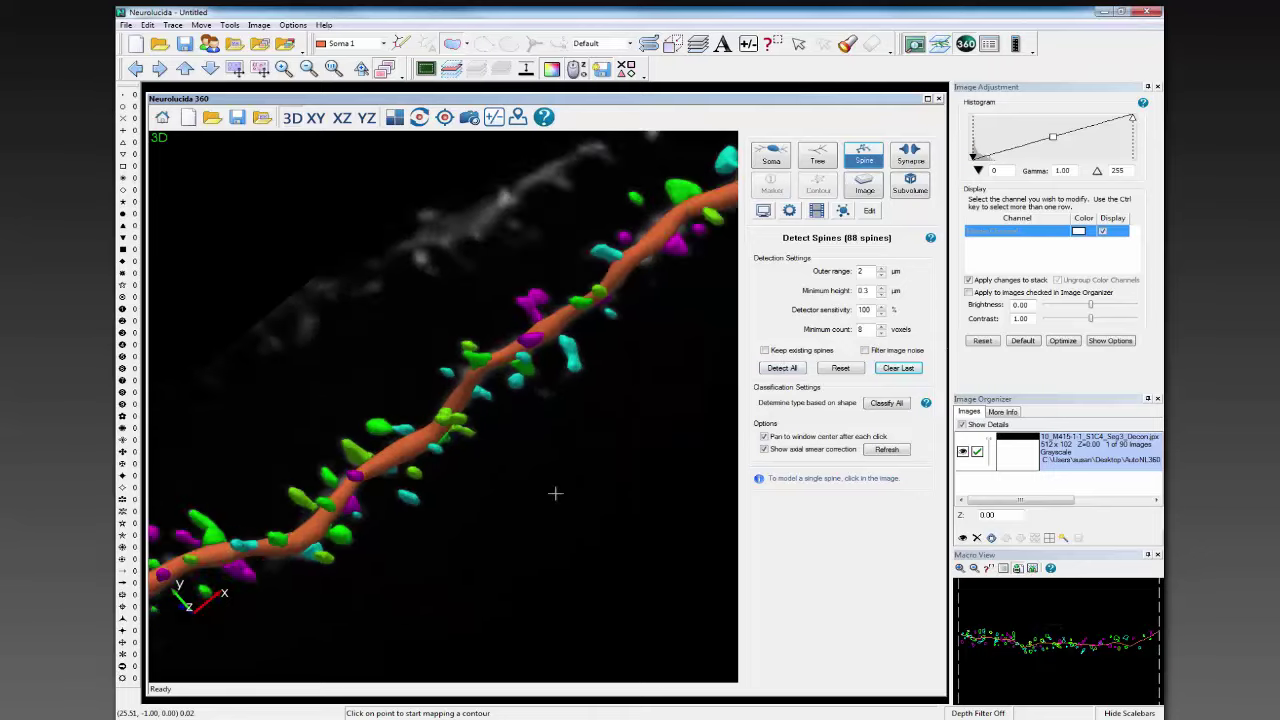
left_click_drag(425, 437, 347, 179)
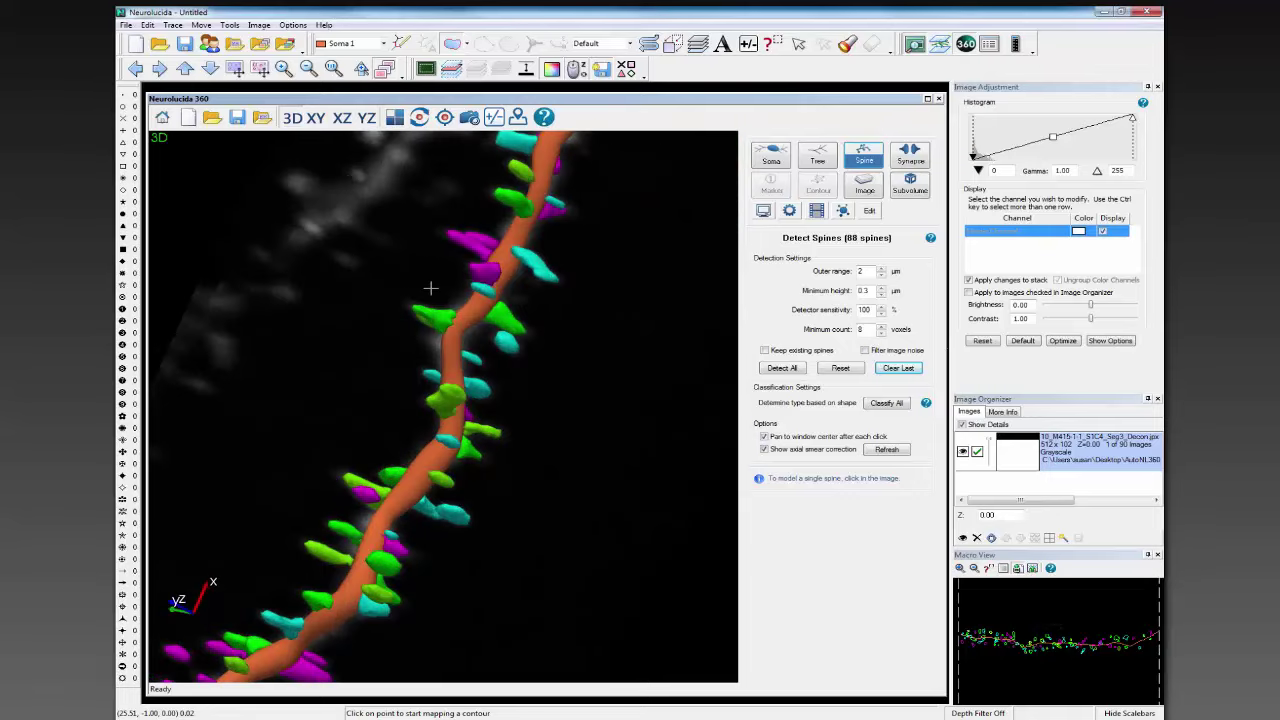
scroll(441, 318, "down", 2)
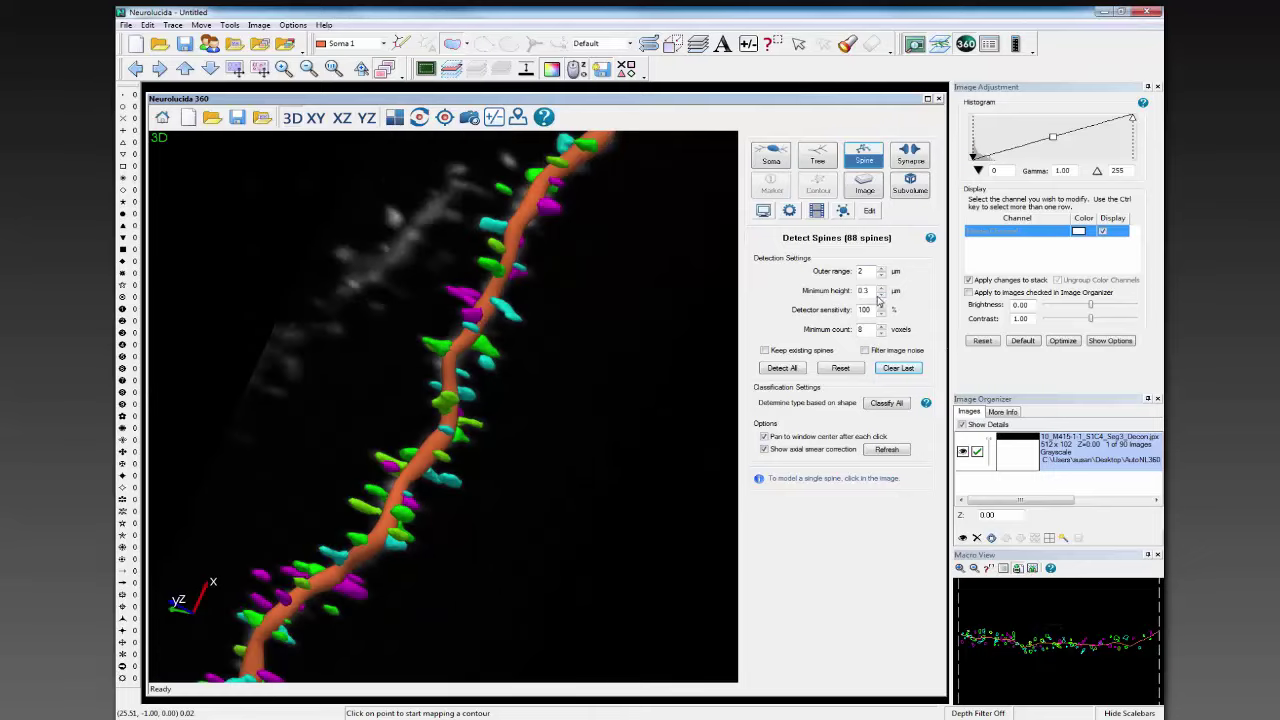
left_click_drag(608, 314, 439, 456)
scroll(576, 444, "up", 3)
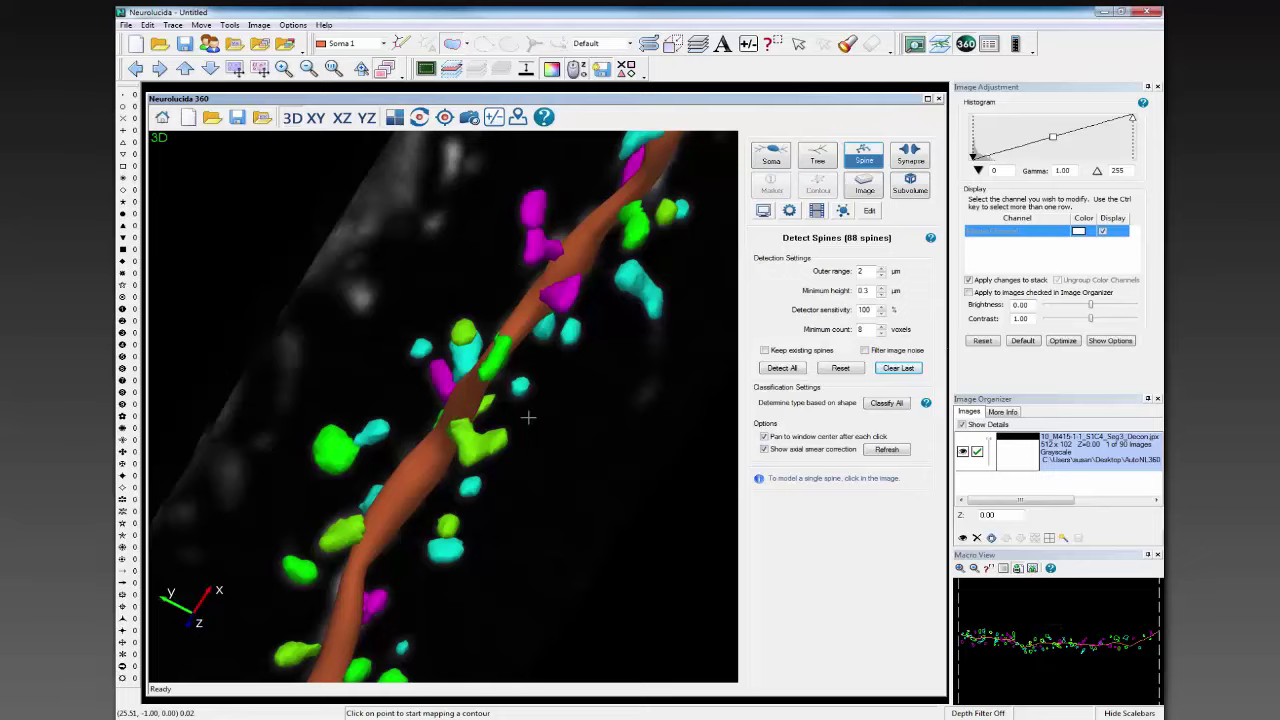
left_click_drag(577, 449, 453, 509)
left_click(494, 118)
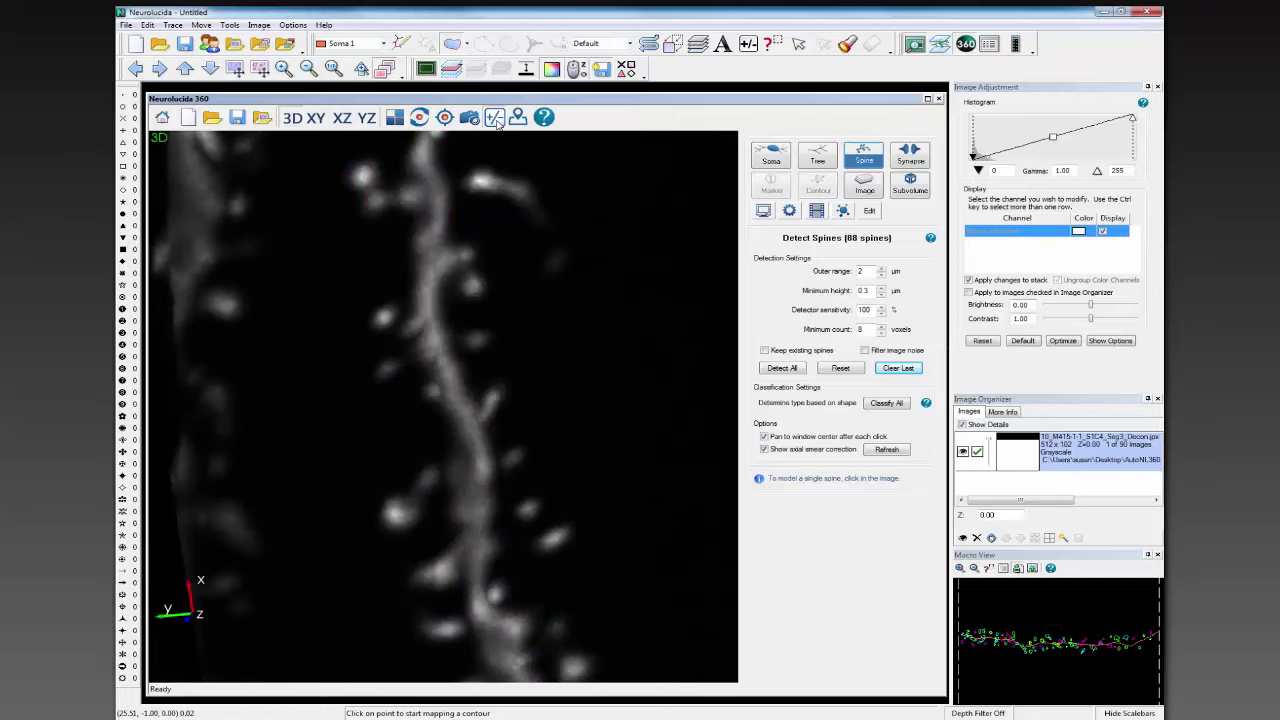
left_click(494, 118)
left_click_drag(449, 486, 480, 498)
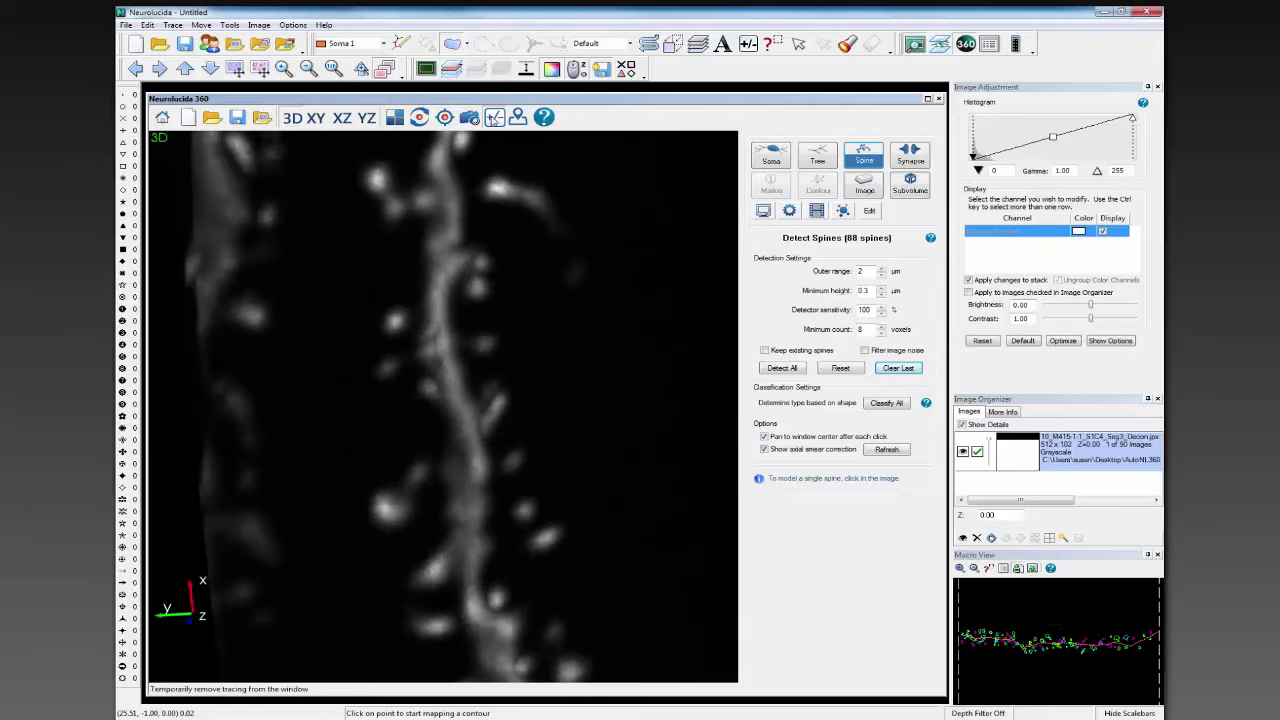
- Merge the large round green spine with the small cyan spine touching it, and leave spine editing
left_click(869, 211)
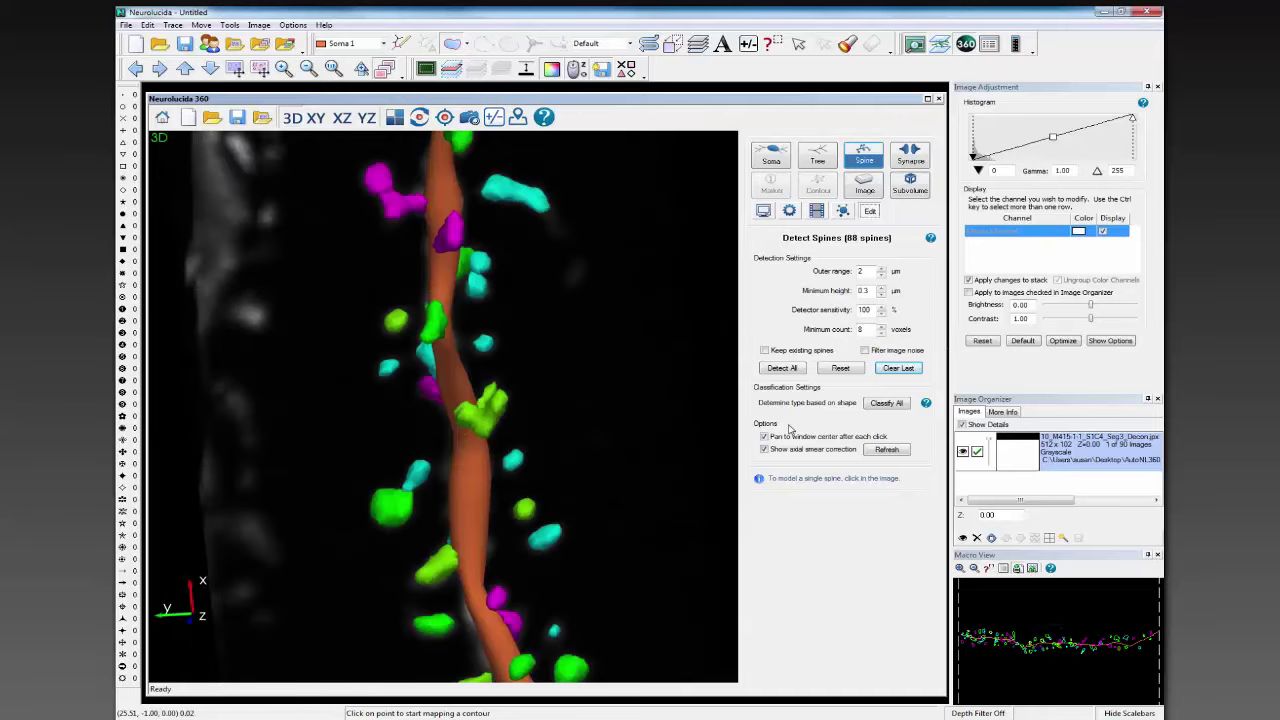
left_click(395, 511)
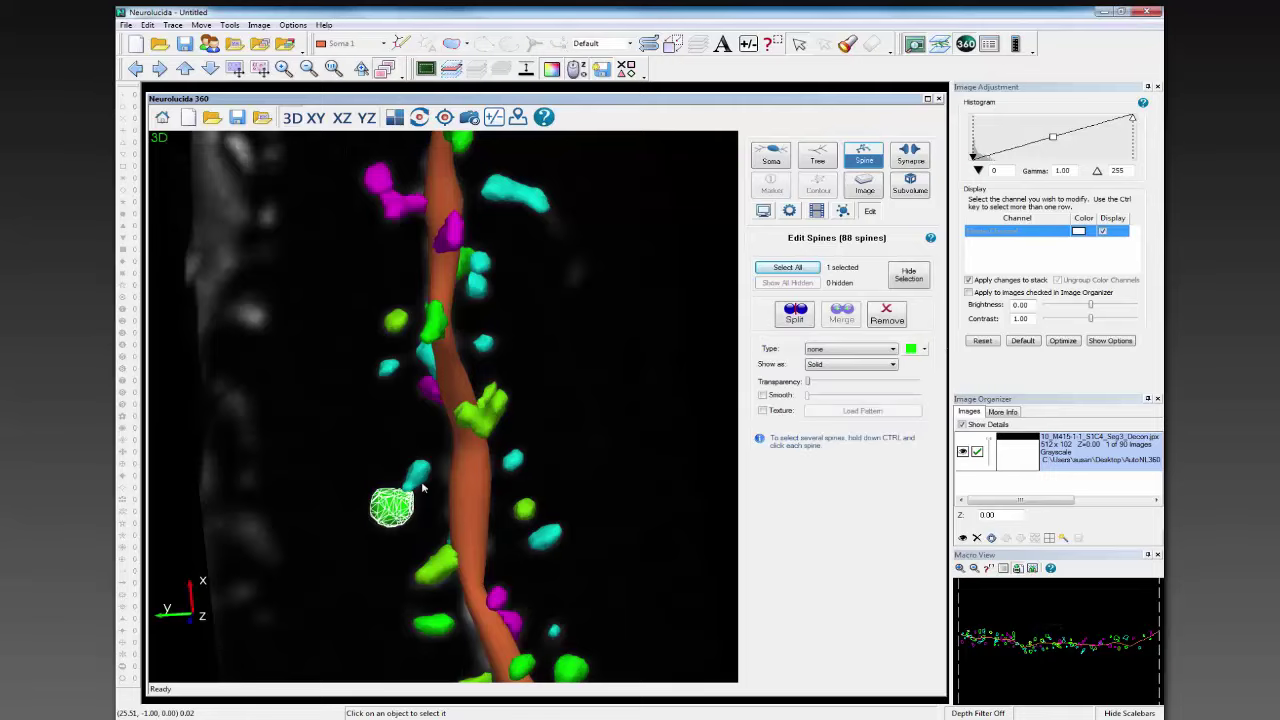
left_click(418, 474, "ctrl")
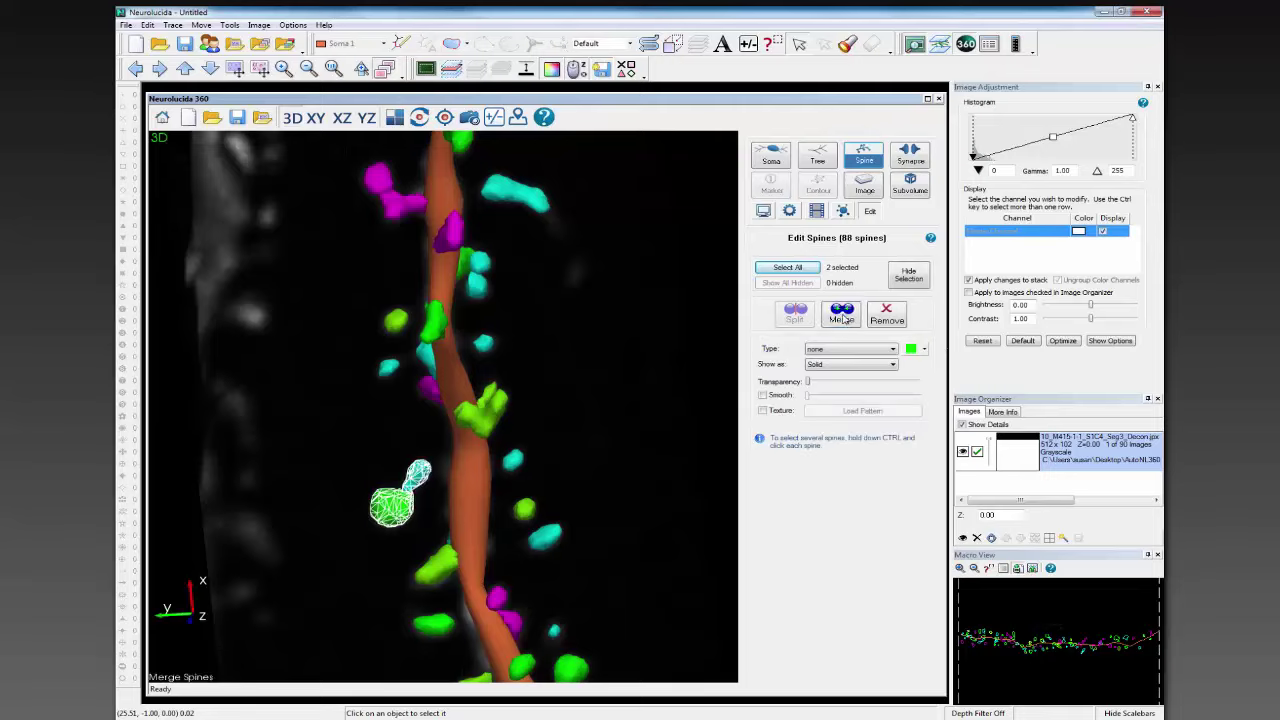
left_click(842, 315)
left_click_drag(597, 549, 437, 498)
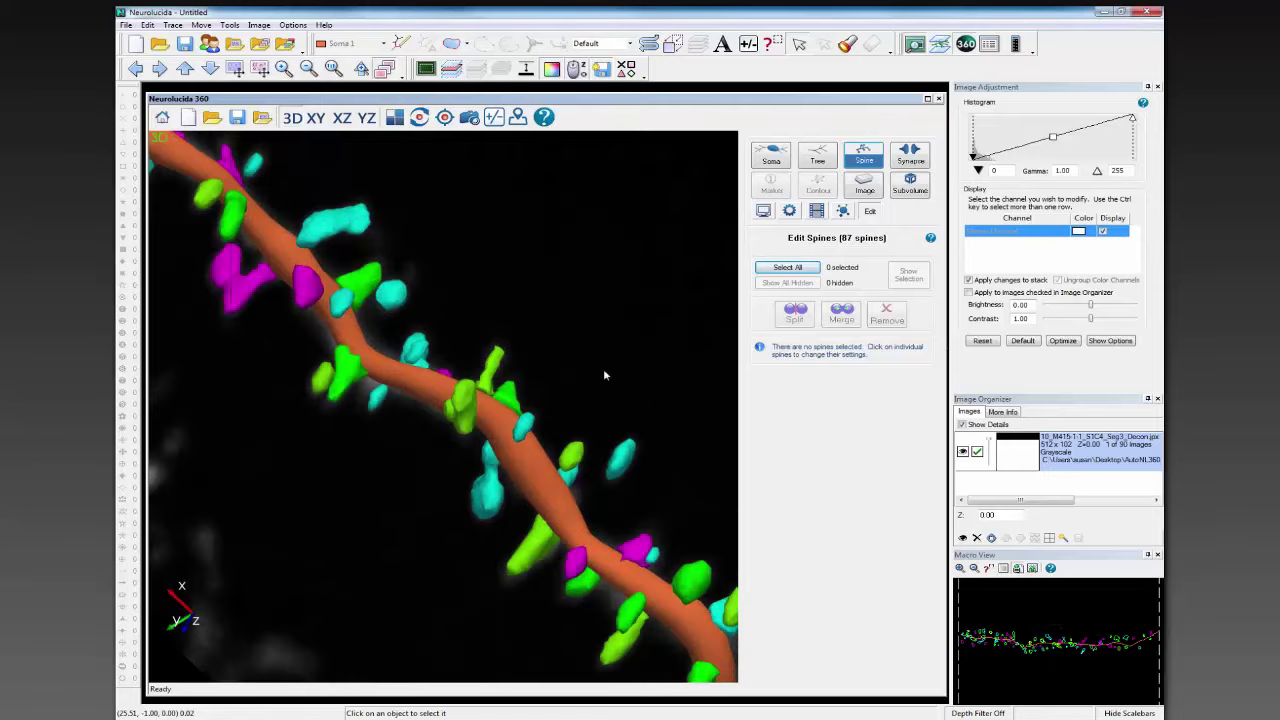
left_click_drag(551, 420, 684, 394)
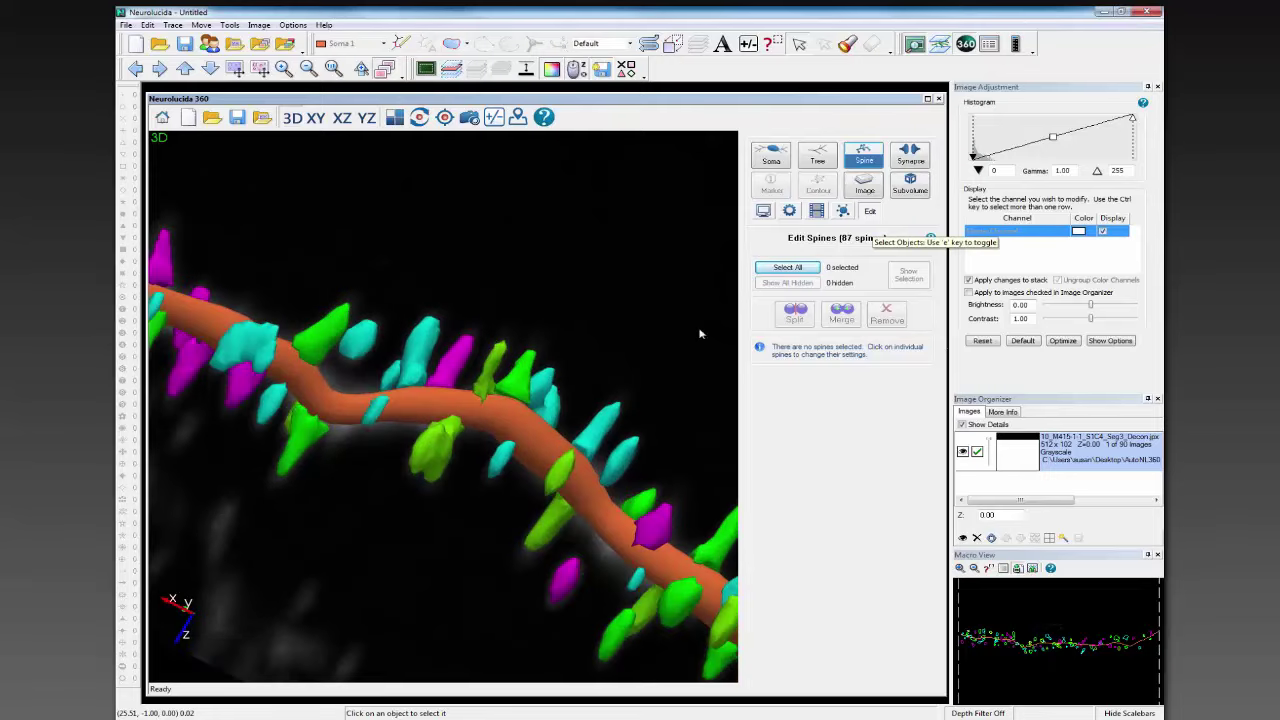
left_click(870, 213)
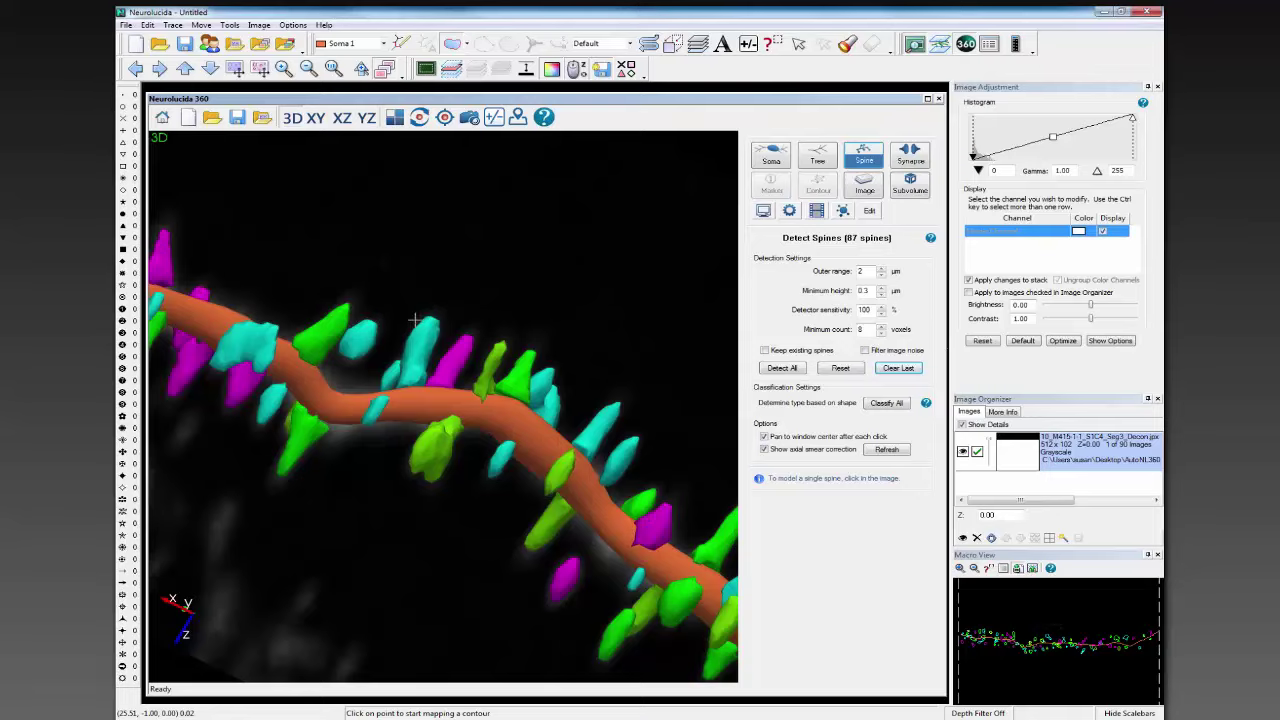
left_click_drag(416, 320, 451, 289)
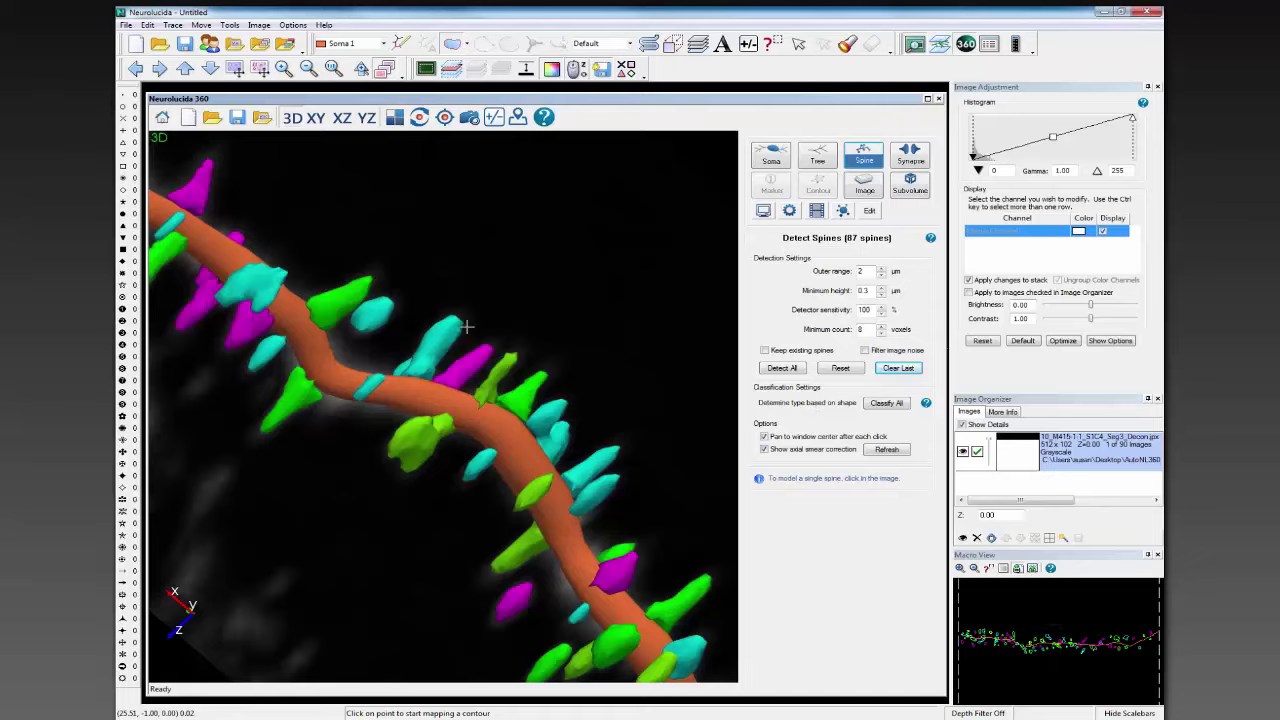
- Classify all detected spines by shape and inspect the colour-coded spine types from several angles
left_click(786, 370)
left_click(879, 405)
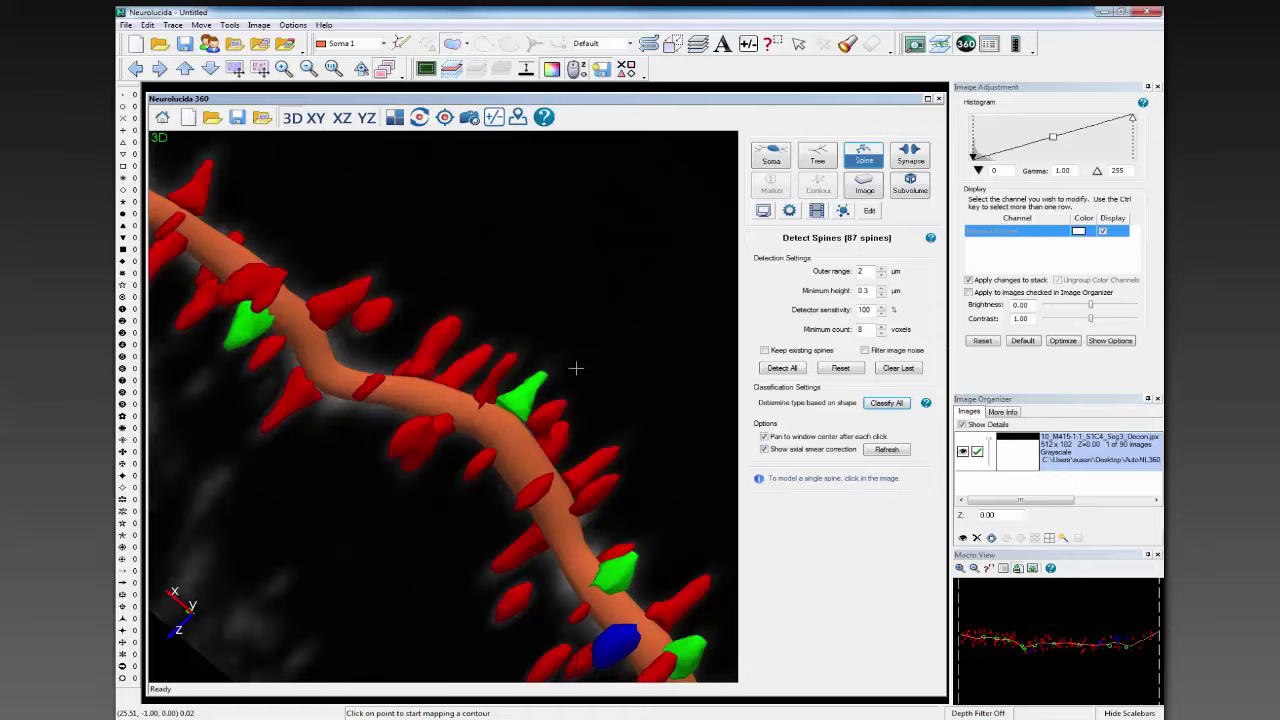
left_click_drag(536, 414, 480, 551)
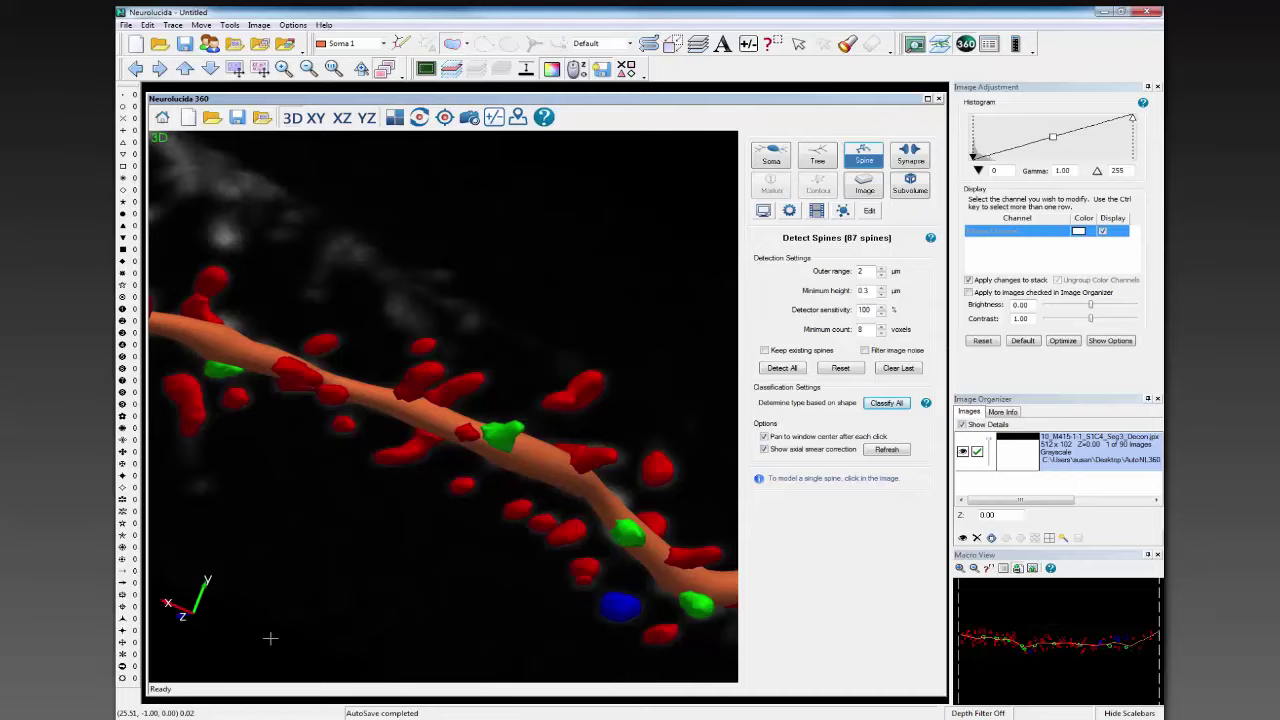
left_click_drag(409, 529, 369, 319)
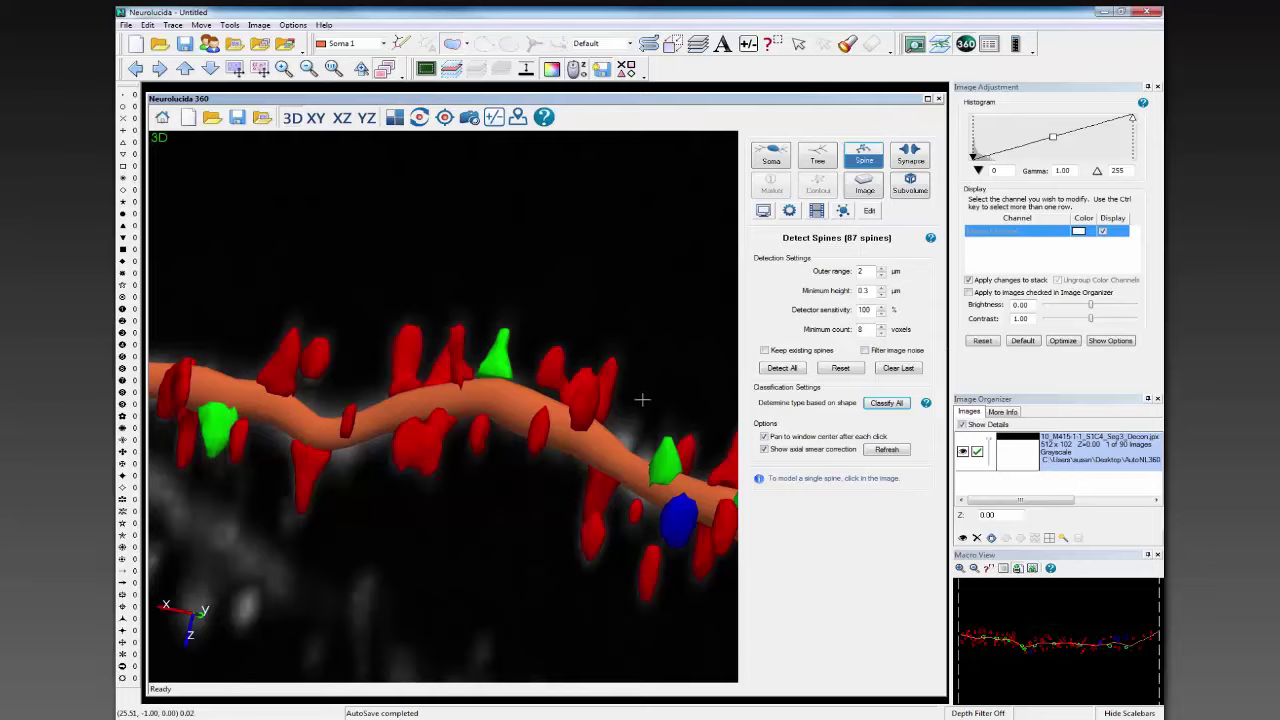
left_click_drag(642, 399, 656, 319)
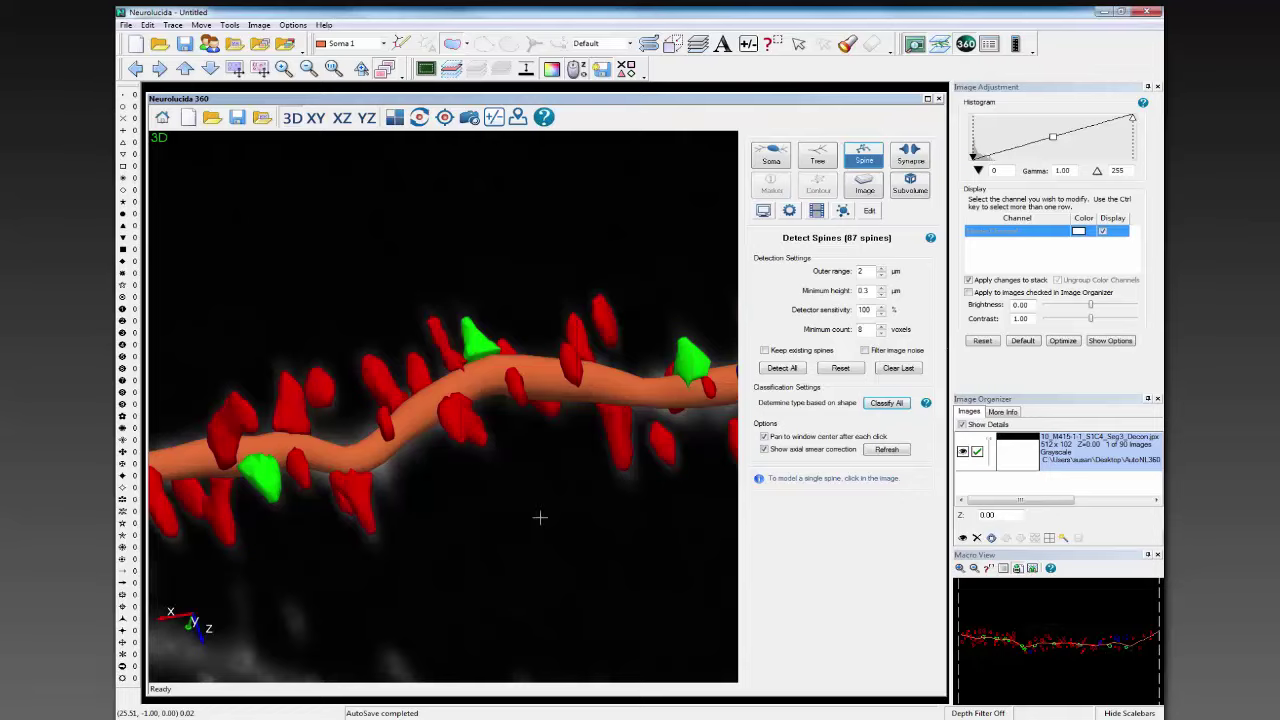
left_click_drag(523, 457, 643, 523)
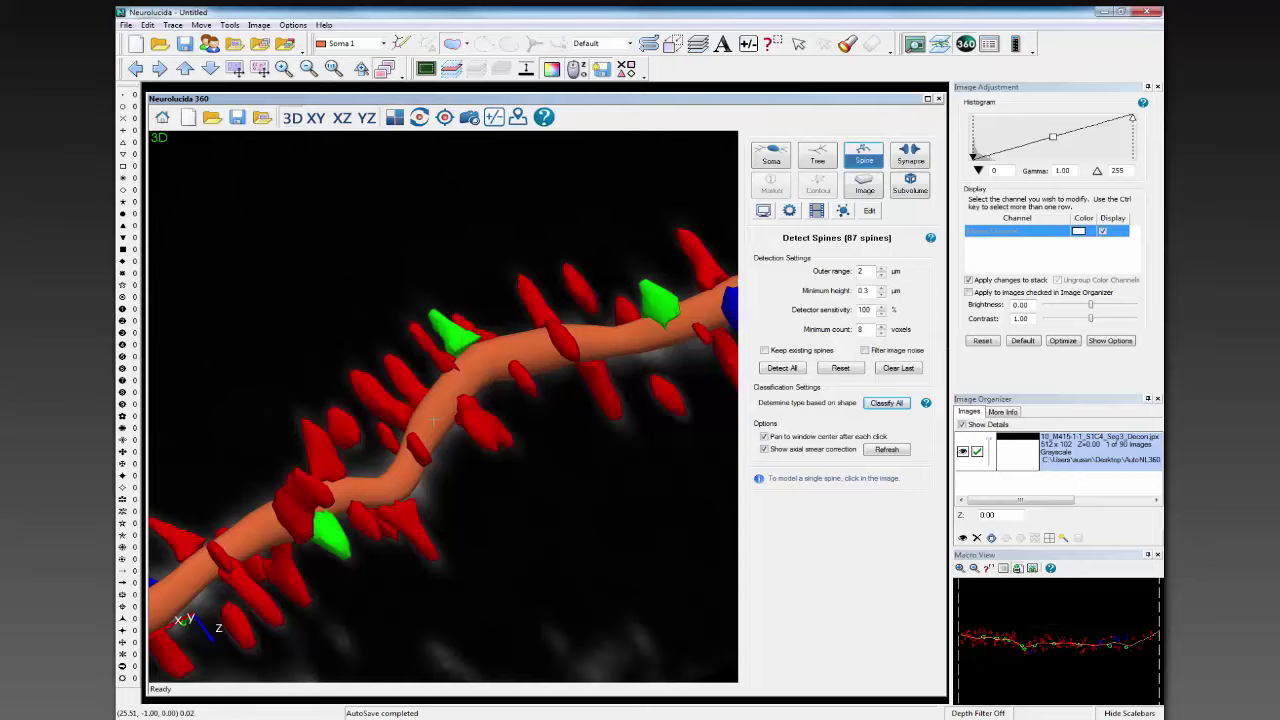
left_click_drag(433, 421, 545, 584)
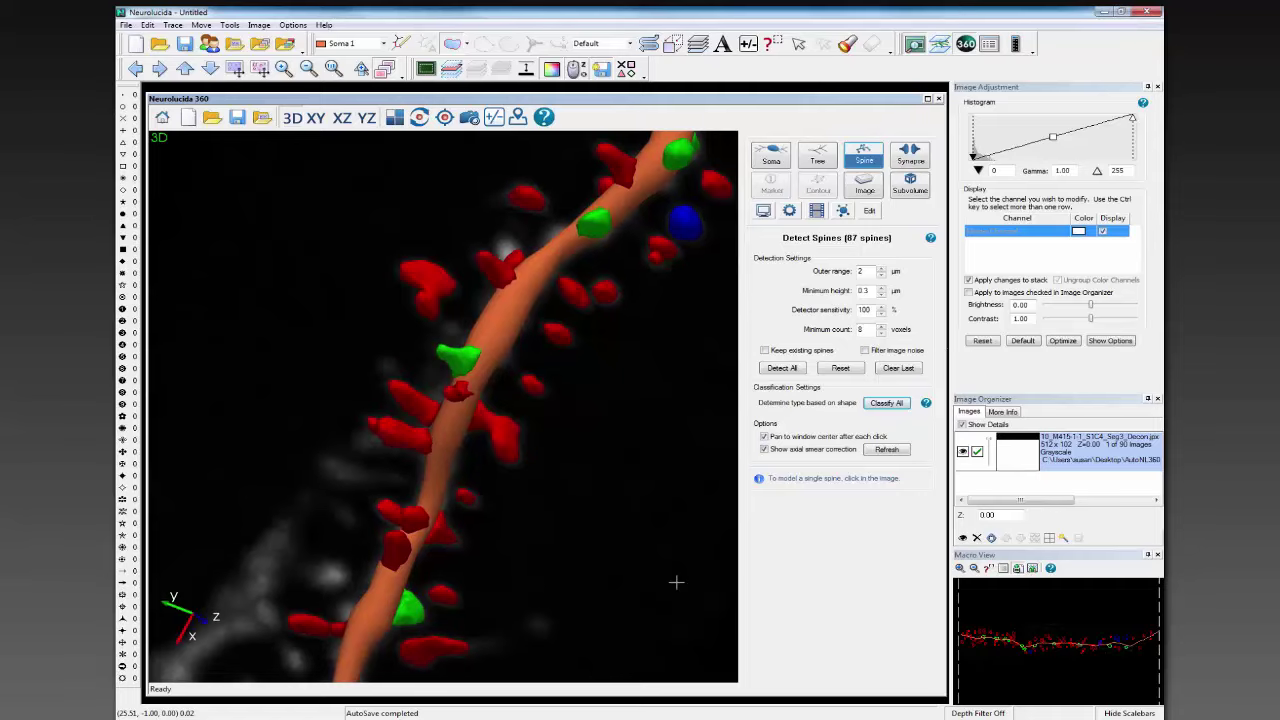
left_click_drag(677, 583, 678, 340)
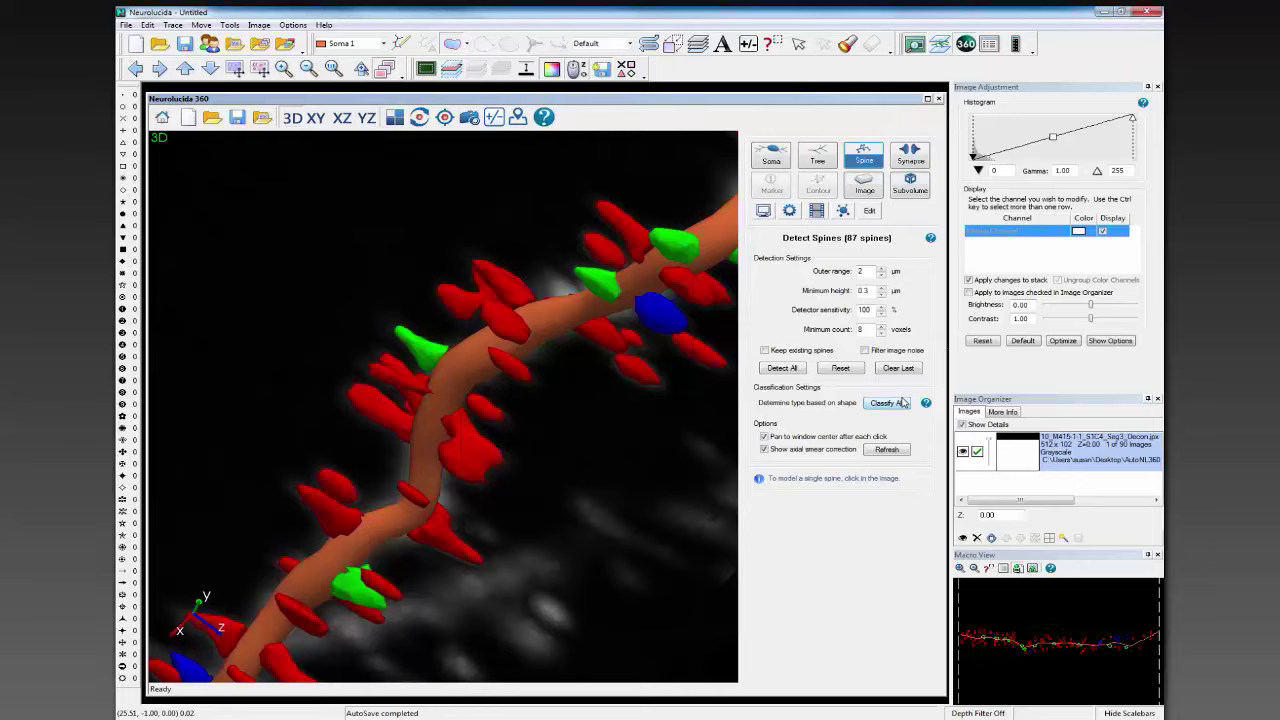
left_click(903, 402)
- Start editing spines and check the assigned type of a green, a red and a blue spine in turn
left_click(869, 212)
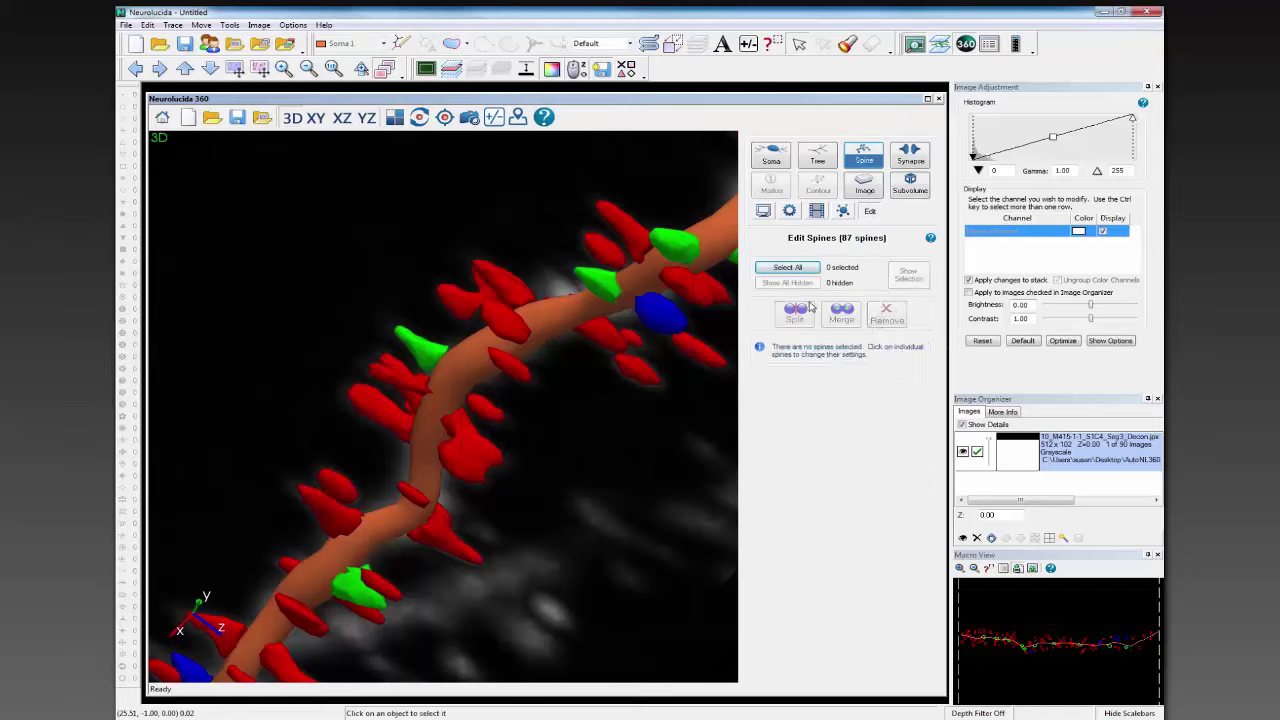
left_click(603, 281)
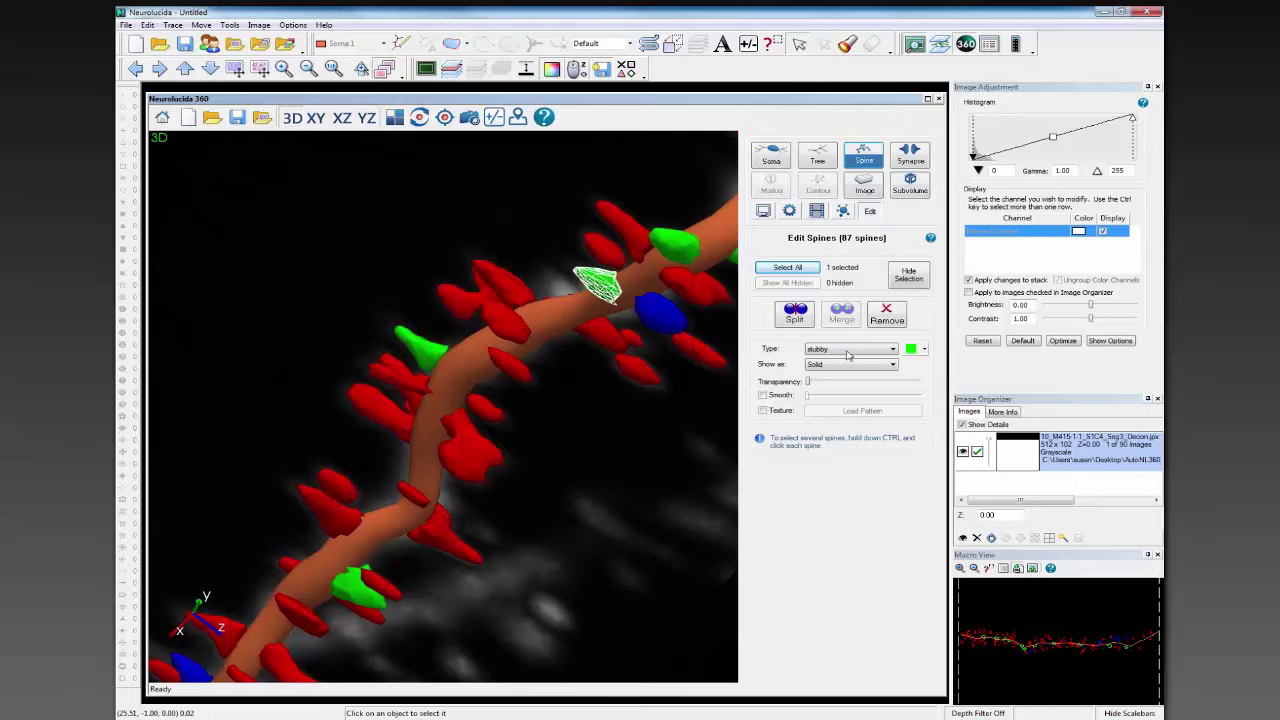
left_click(628, 232)
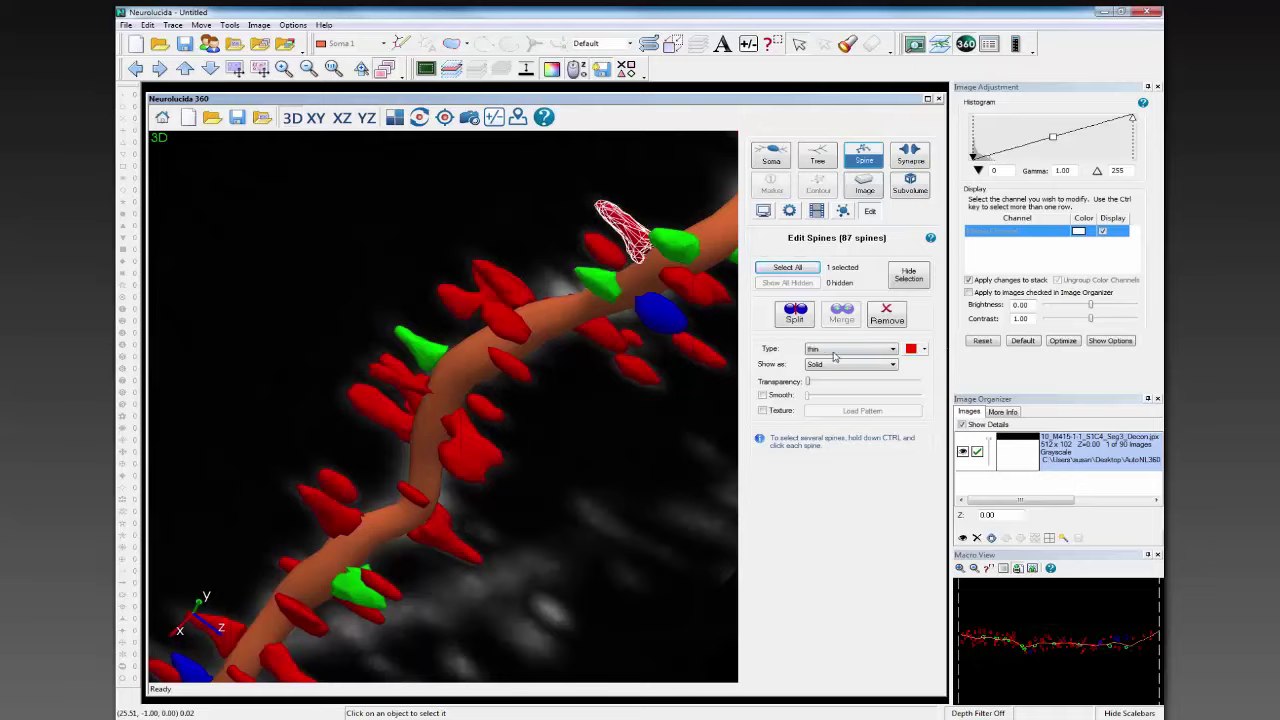
left_click(660, 323)
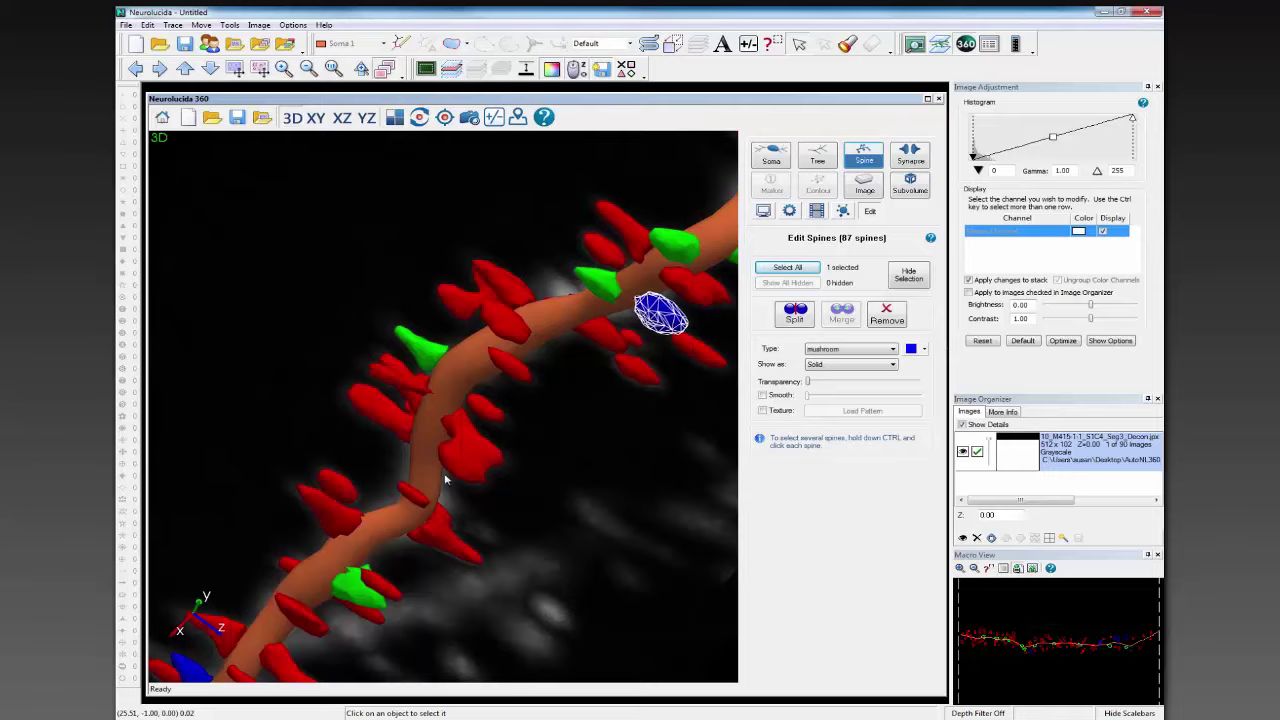
- Change the type of the long red spine just below the dendrite's middle to other and colour it light pink
mouse_move(474, 503)
left_mouse_down()
mouse_move(625, 542)
mouse_move(669, 521)
mouse_move(477, 494)
left_mouse_up()
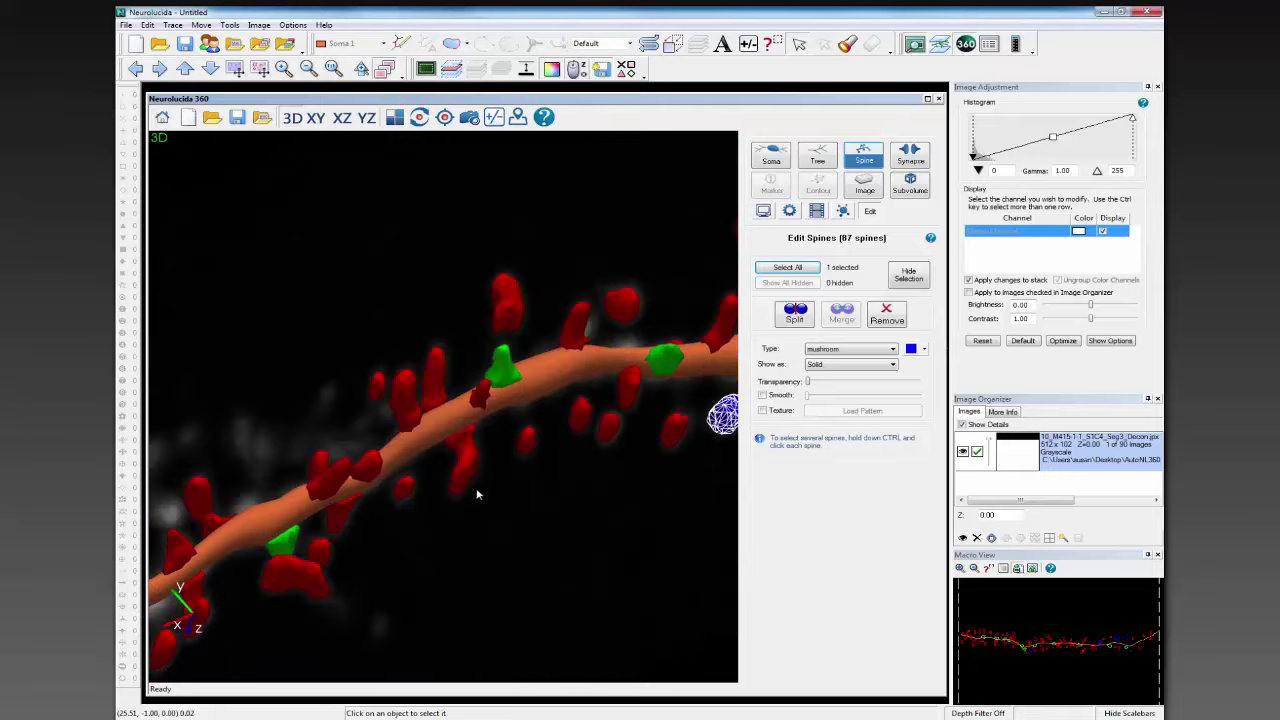
left_click(462, 458)
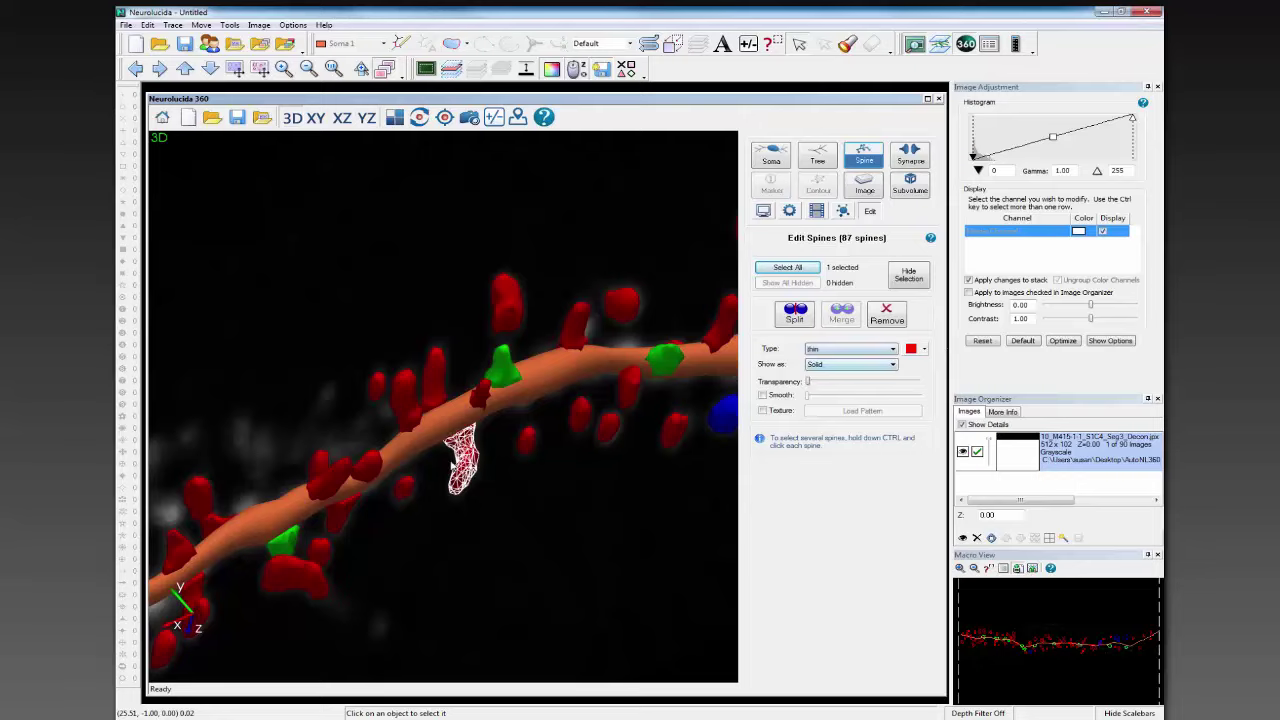
left_click(892, 349)
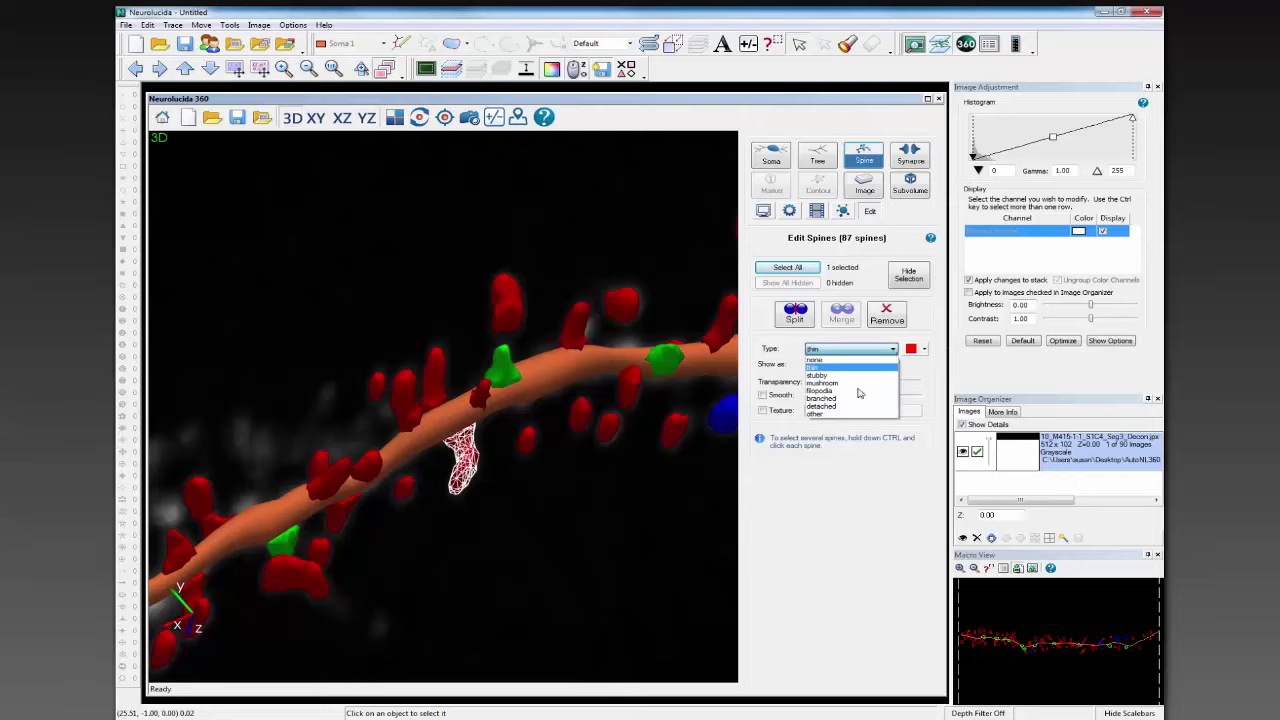
left_click(850, 408)
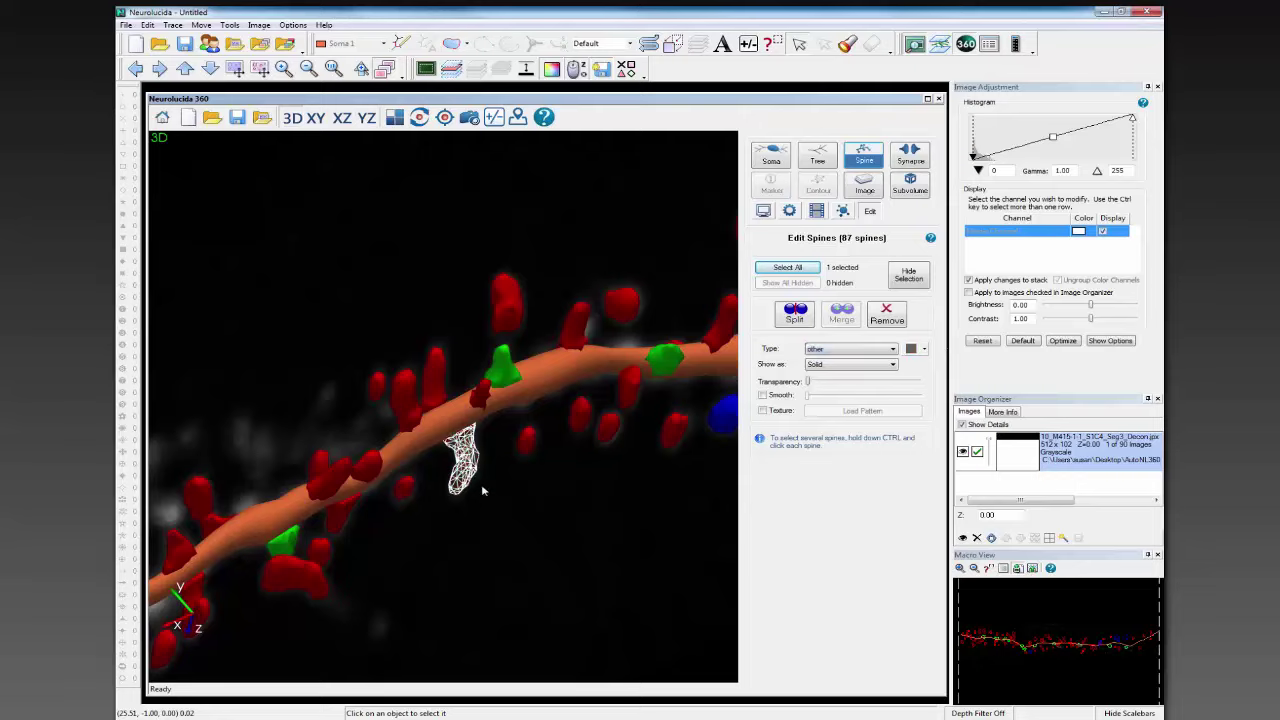
left_click_drag(510, 517, 382, 518)
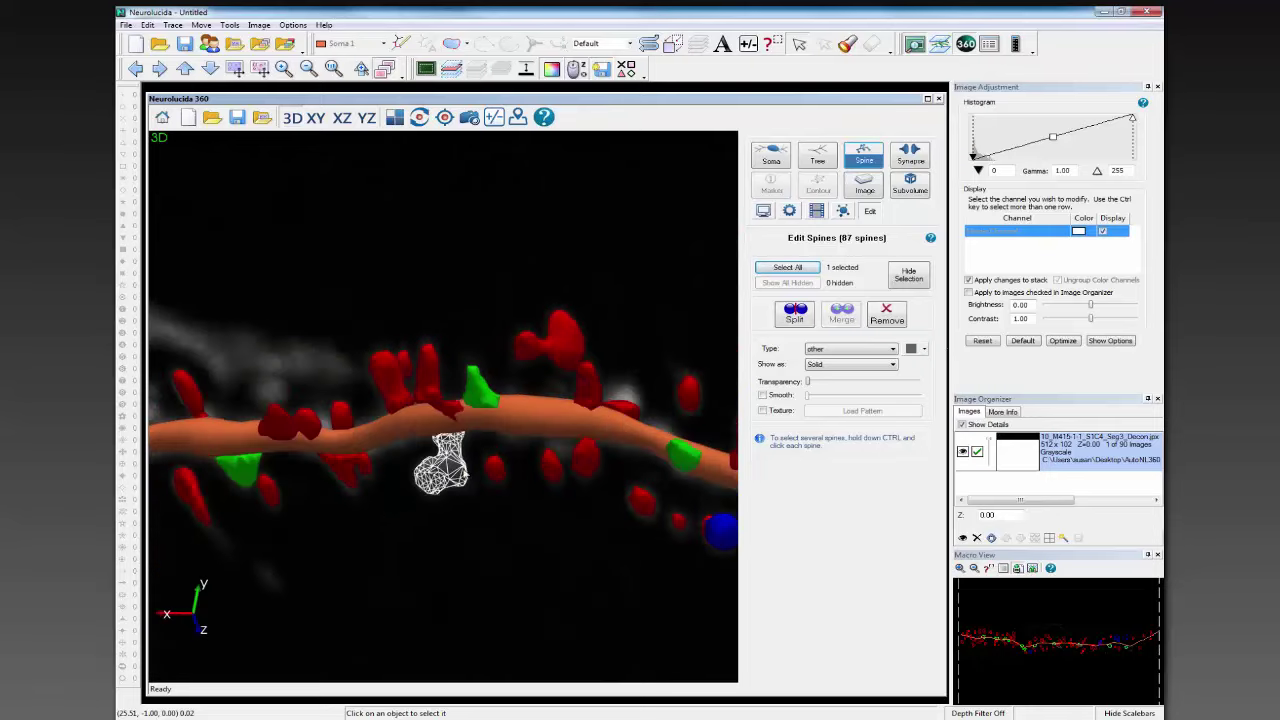
left_click(923, 348)
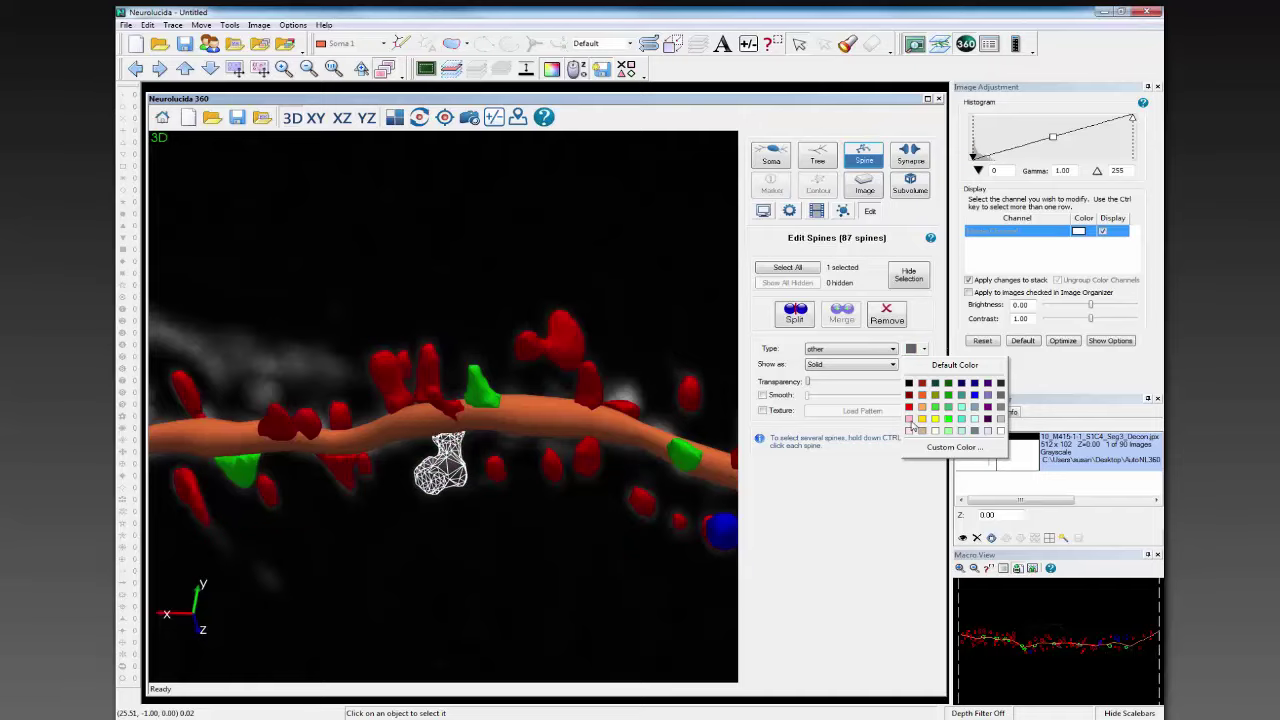
left_click(909, 430)
left_click(507, 560)
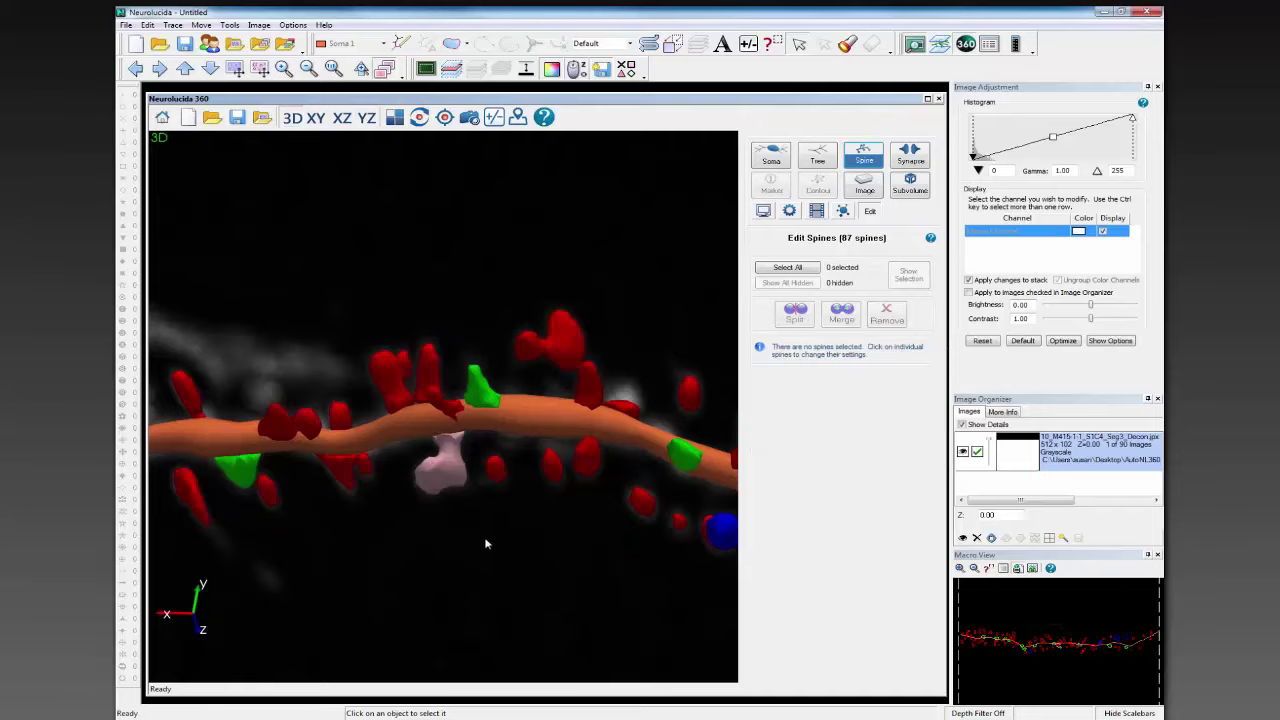
left_click_drag(503, 531, 580, 560)
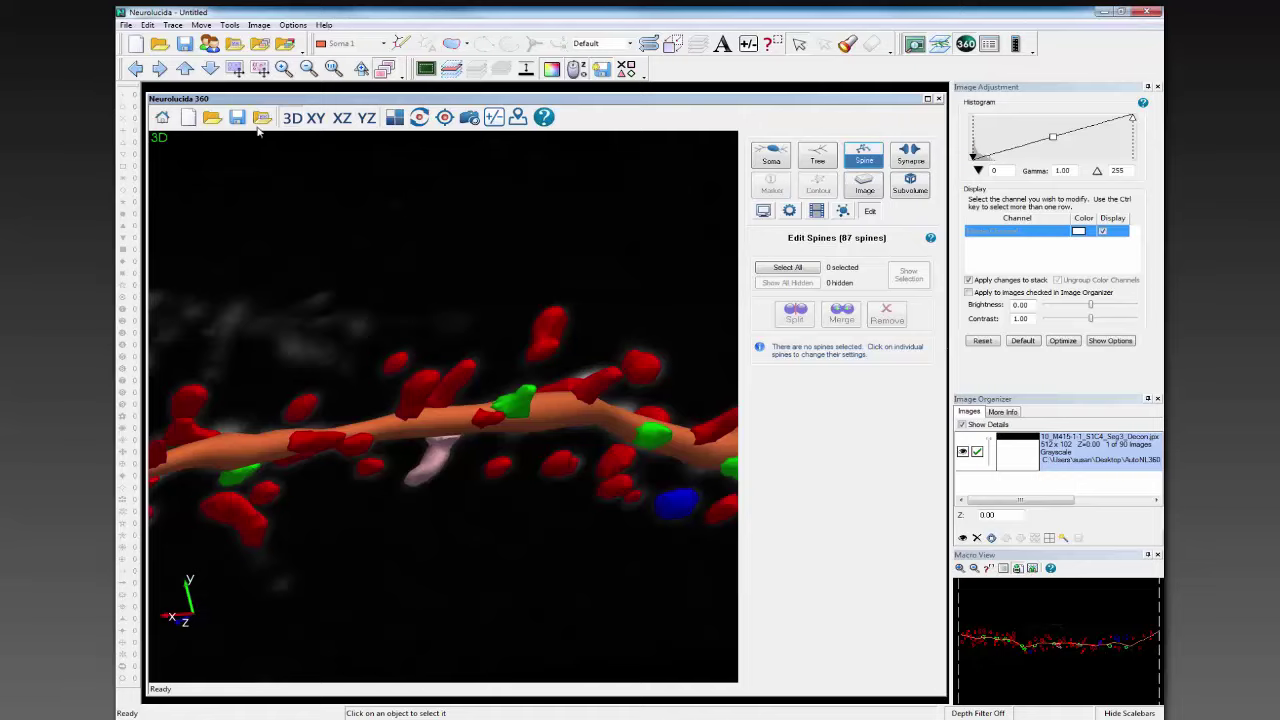
- Save the tracing to the Desktop under the existing name spines_neuronstudio.png with XML Document File as the type, replacing the existing file
left_click(238, 120)
left_click(490, 330)
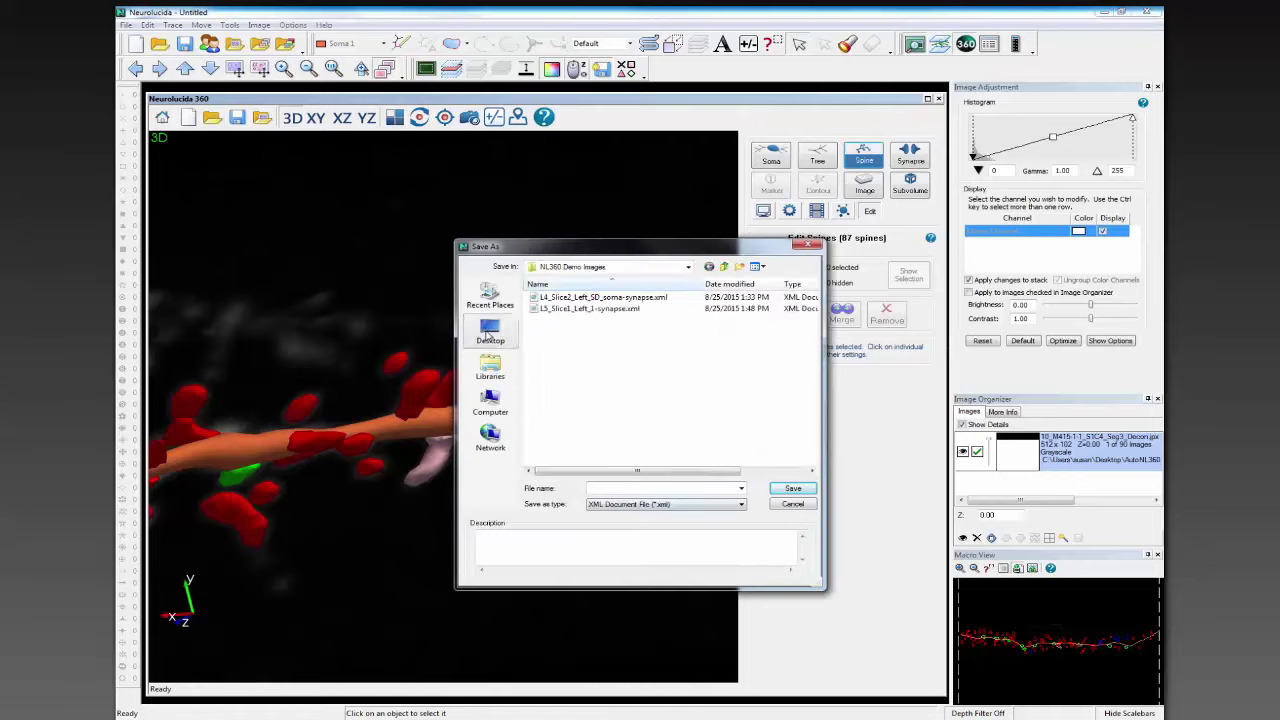
left_click(633, 488)
type("s")
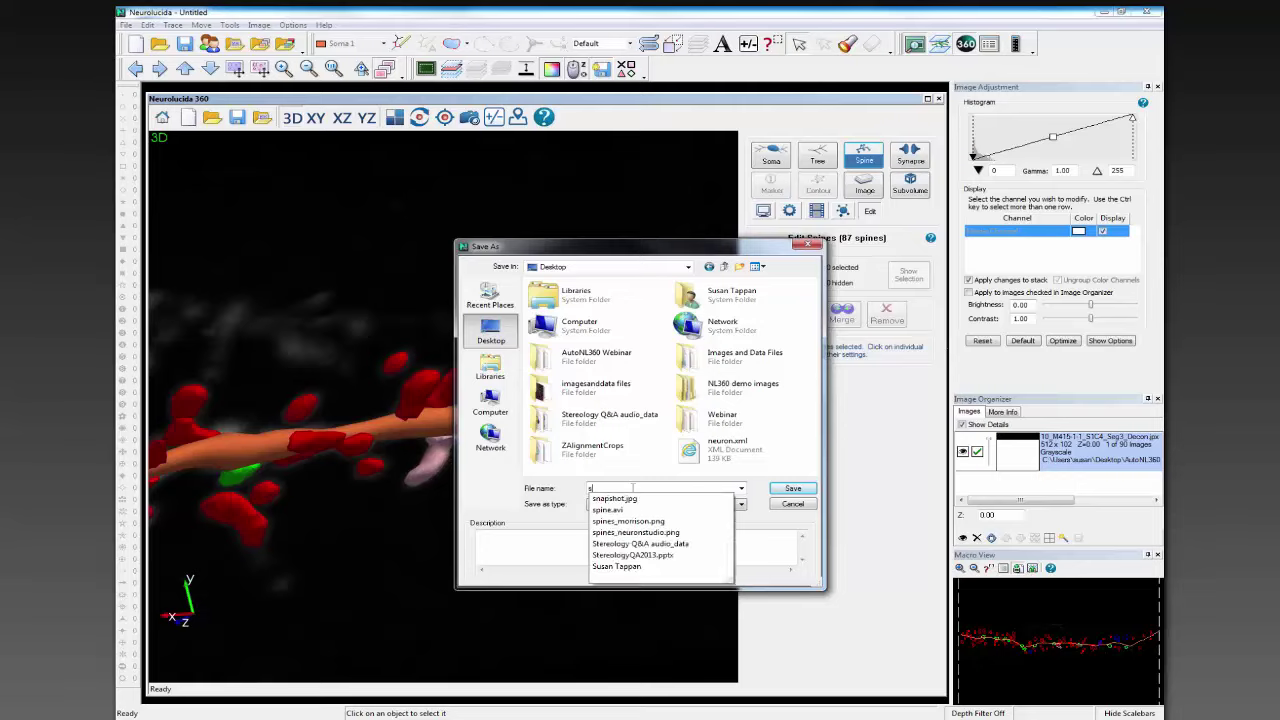
type("pines")
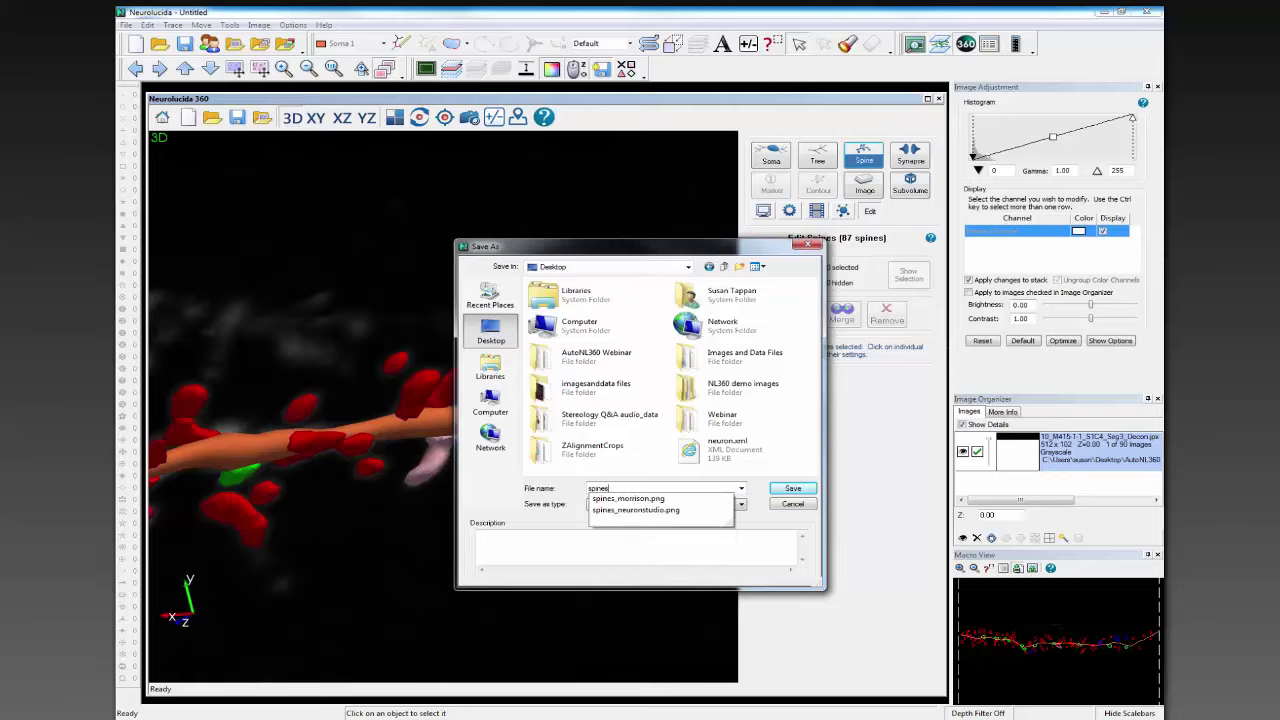
left_click(636, 510)
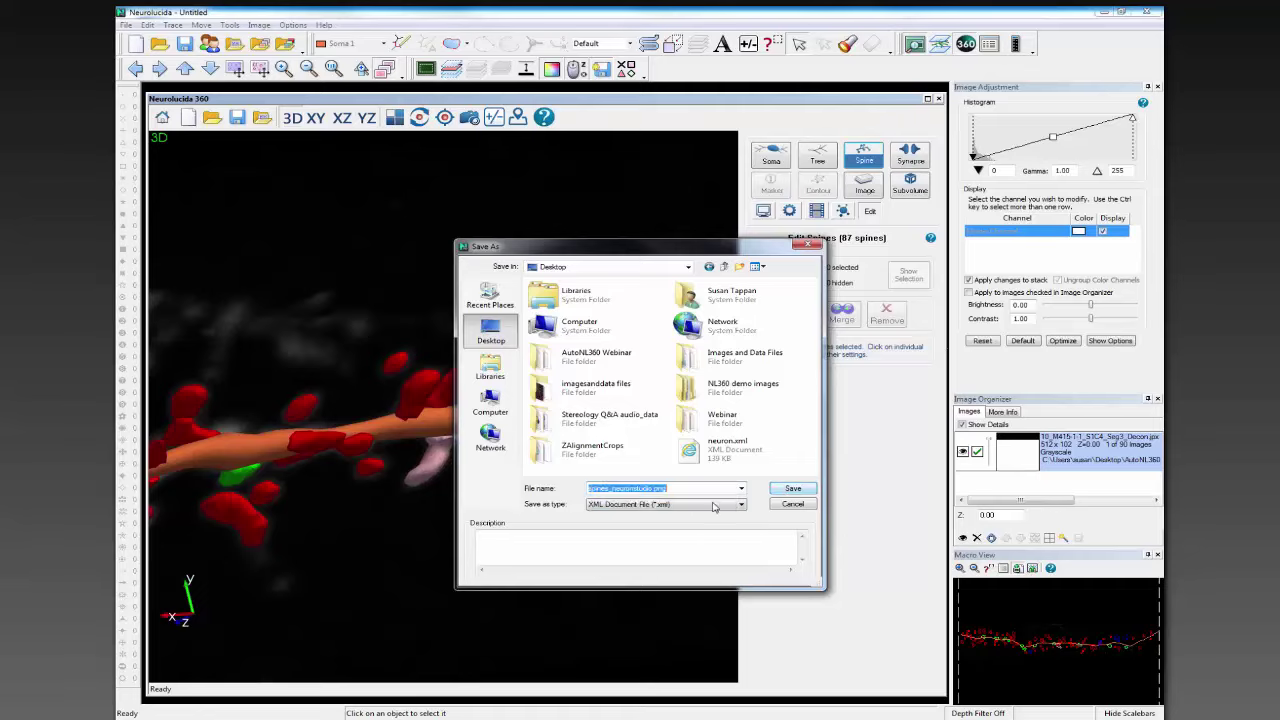
left_click(700, 504)
left_click(700, 546)
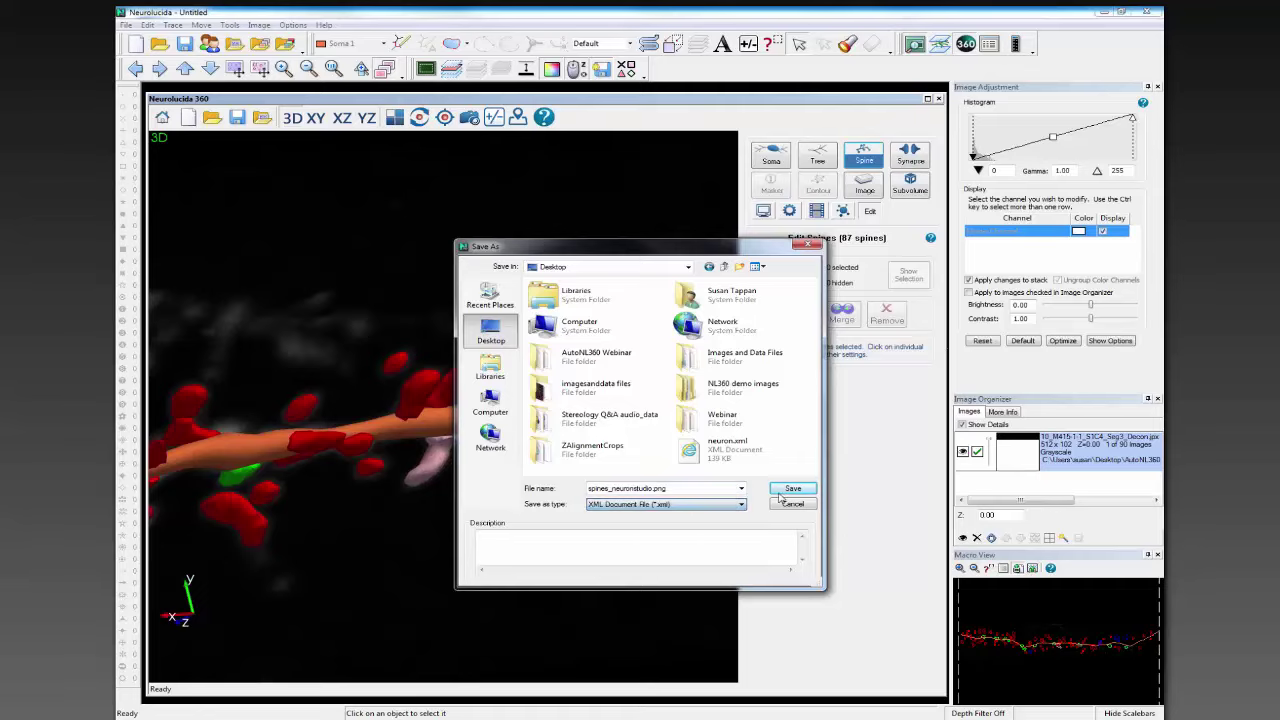
left_click(793, 488)
left_click(672, 372)
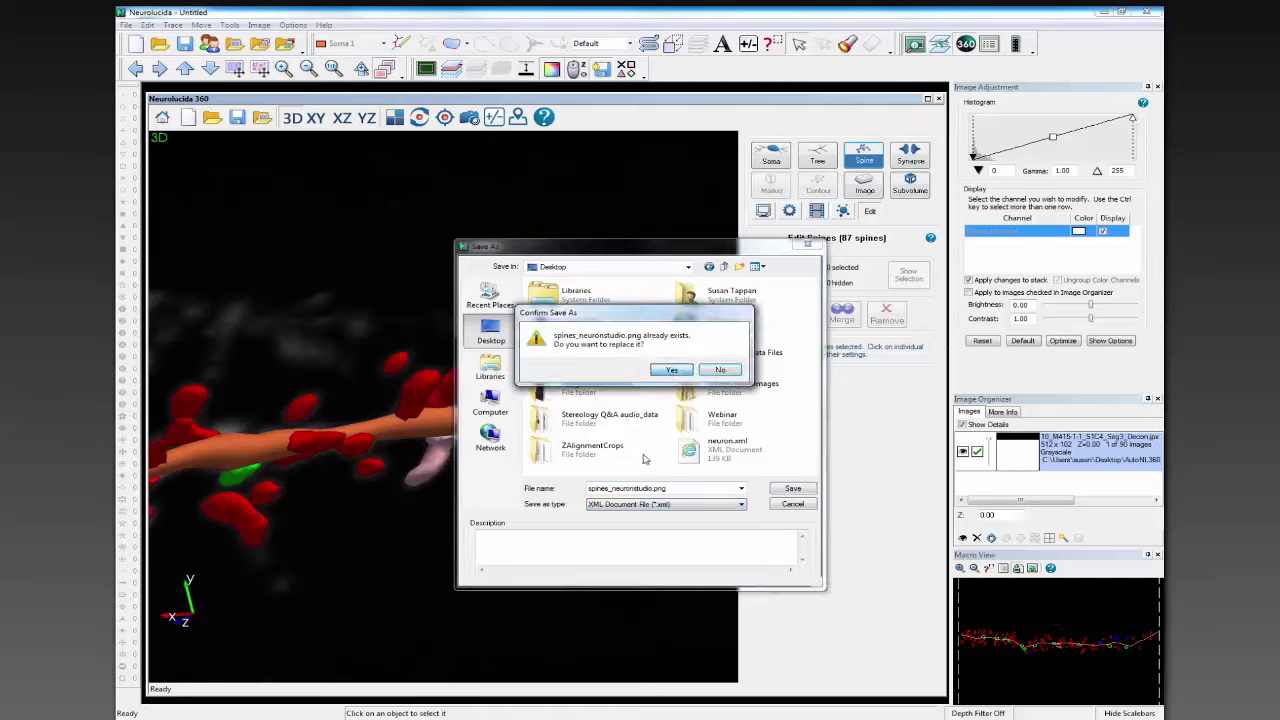
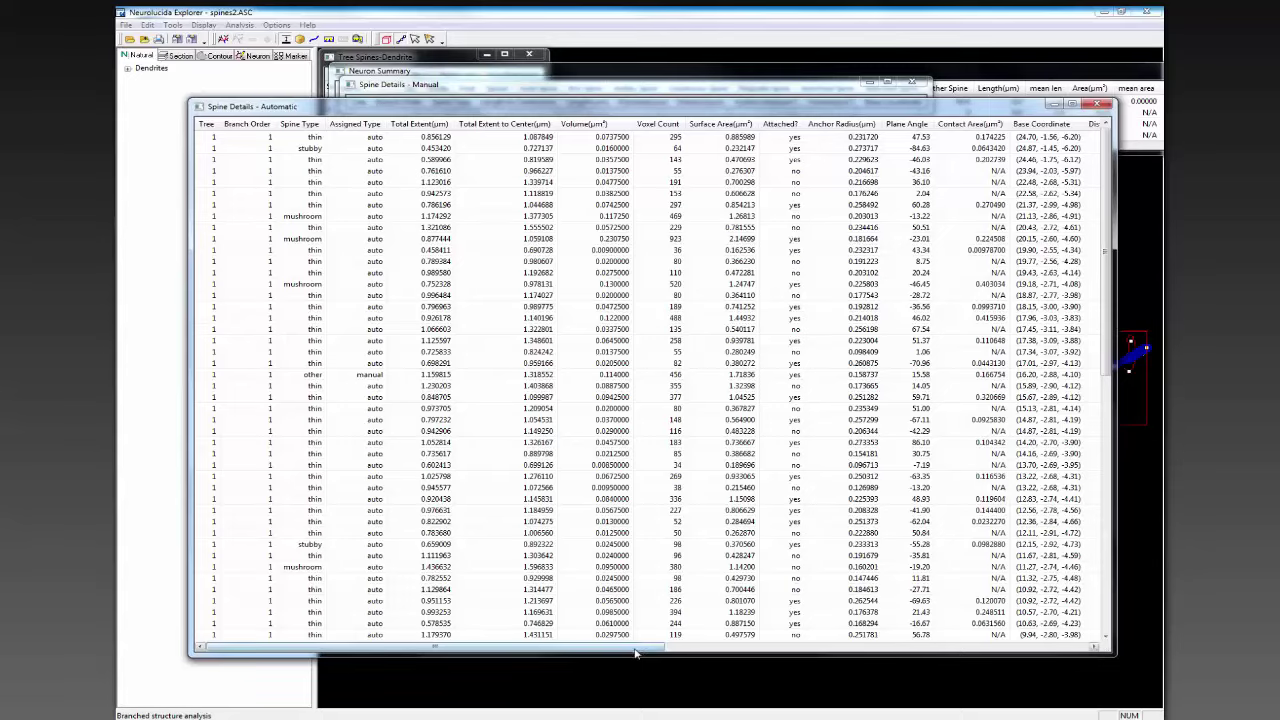
- In Neurolucida Explorer, review the automatic spine details table through its head and neck measurements
left_click_drag(636, 654, 827, 641)
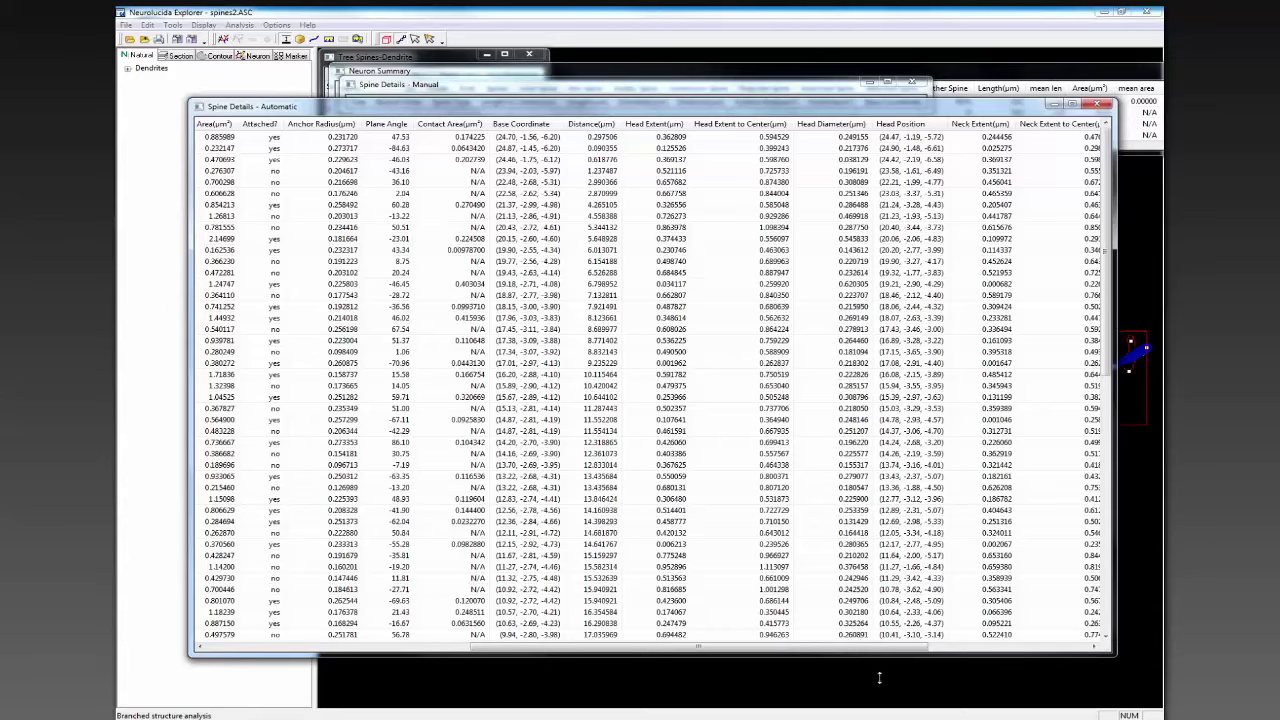
left_click(966, 651)
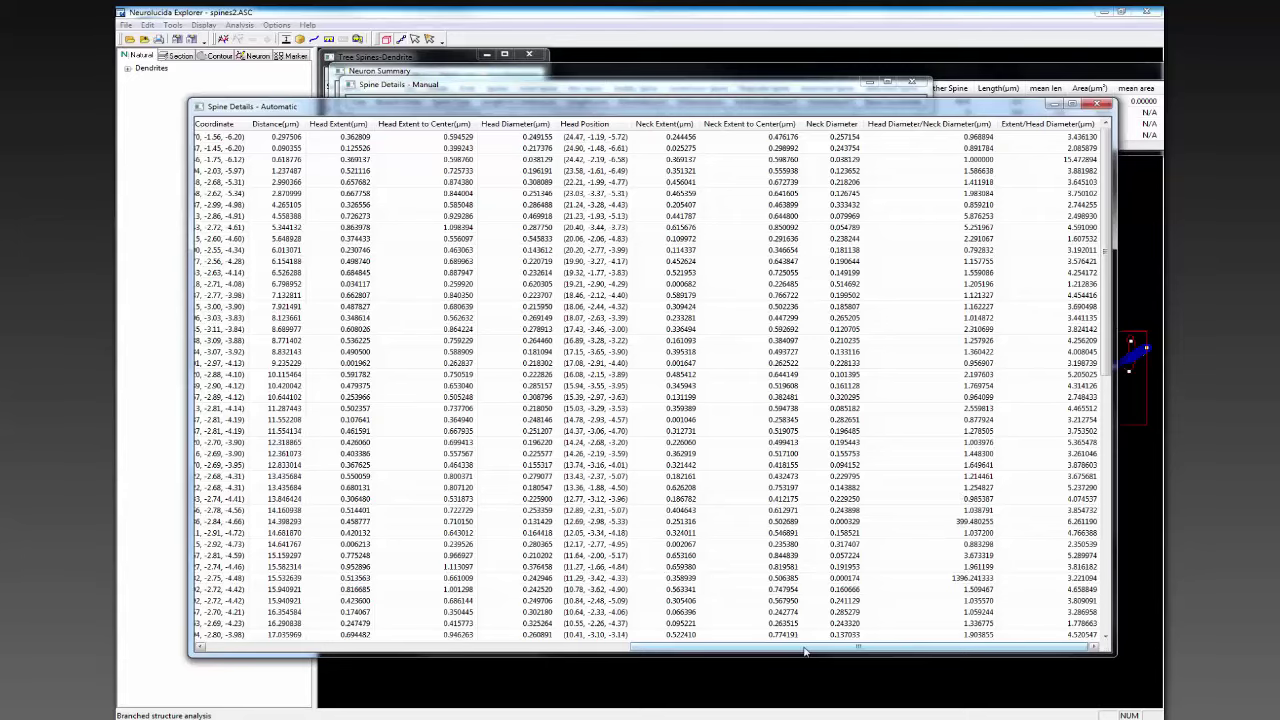
left_click_drag(805, 651, 716, 651)
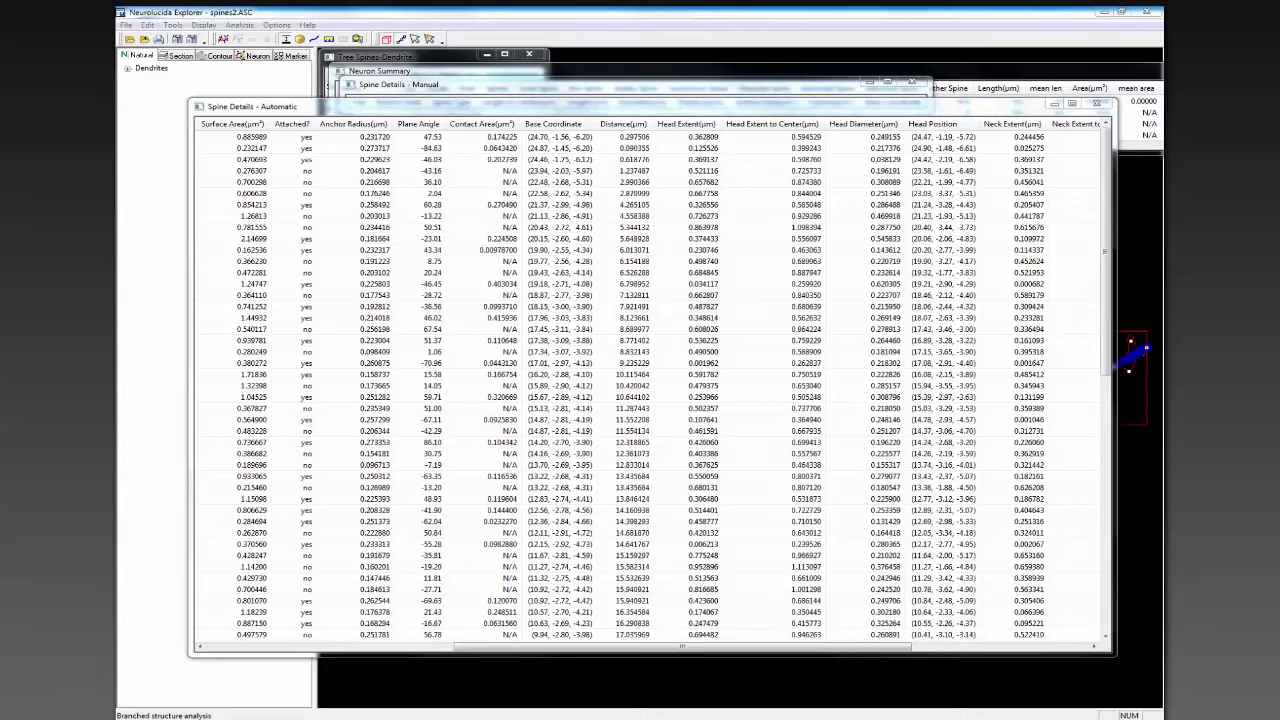
- Close the open analysis result windows, including the automatic spine details, neuron summary and tree spines tables
left_click(1098, 107)
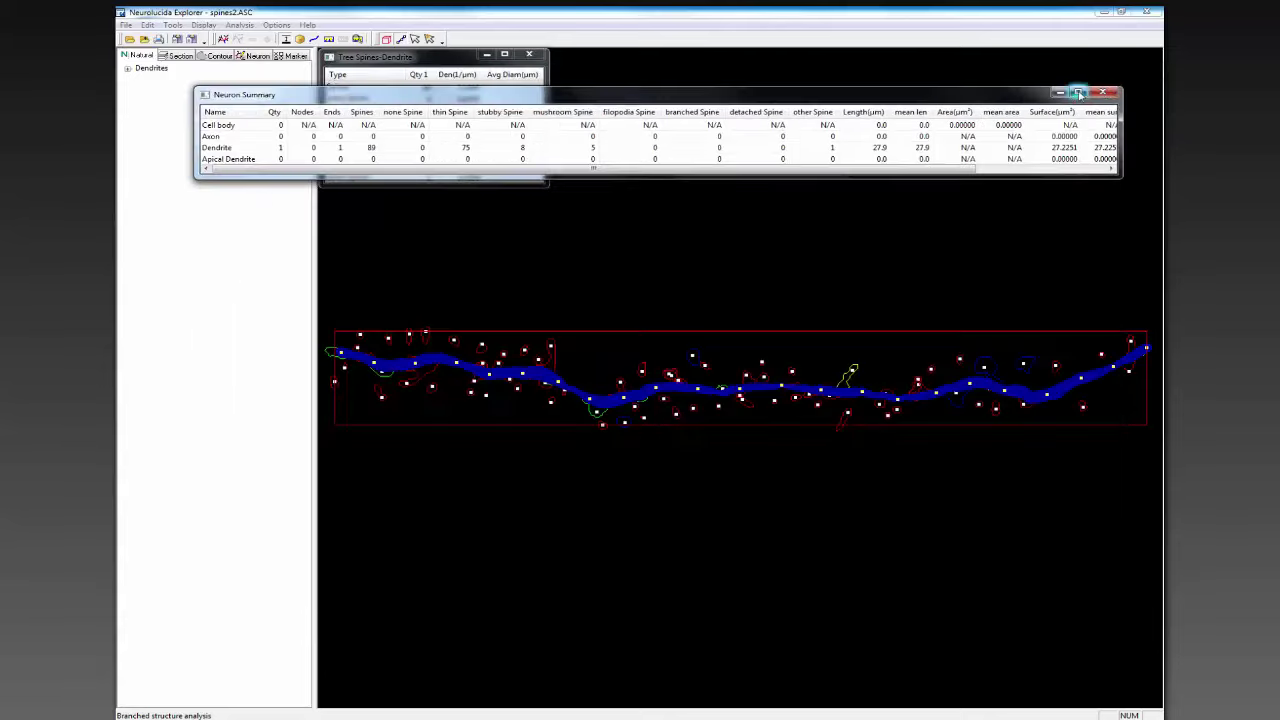
left_click(1110, 89)
left_click(537, 55)
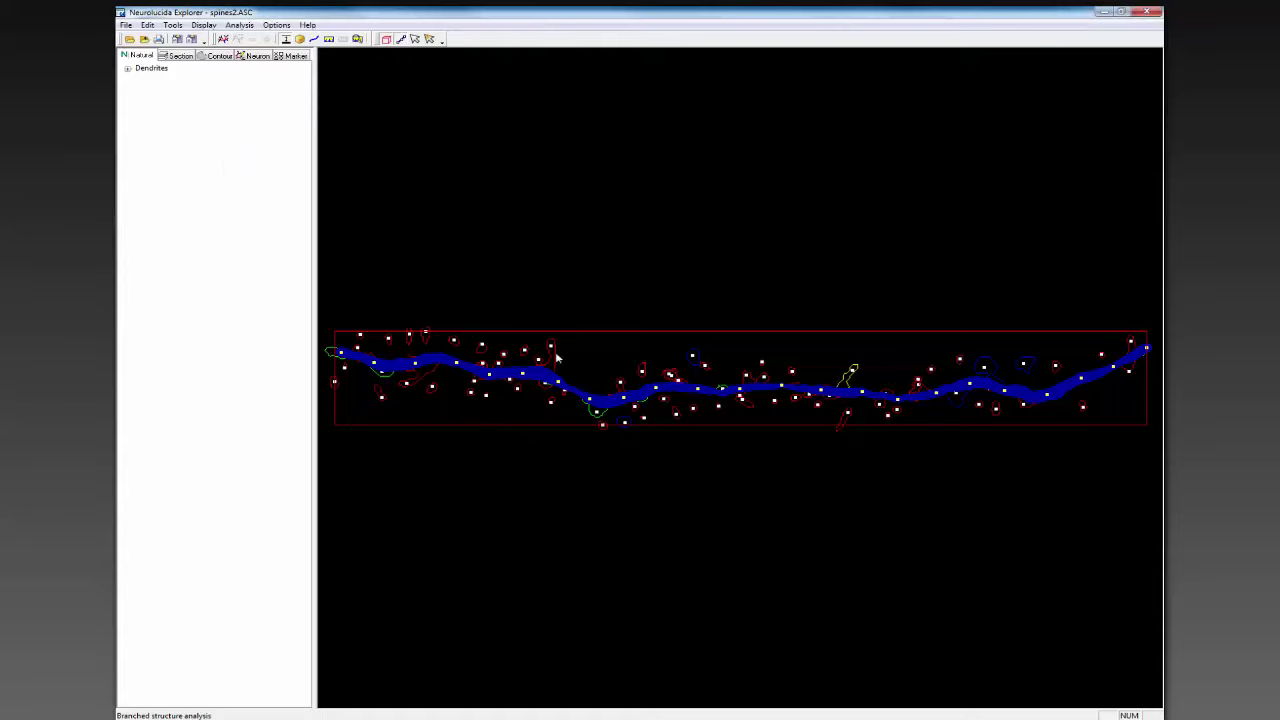
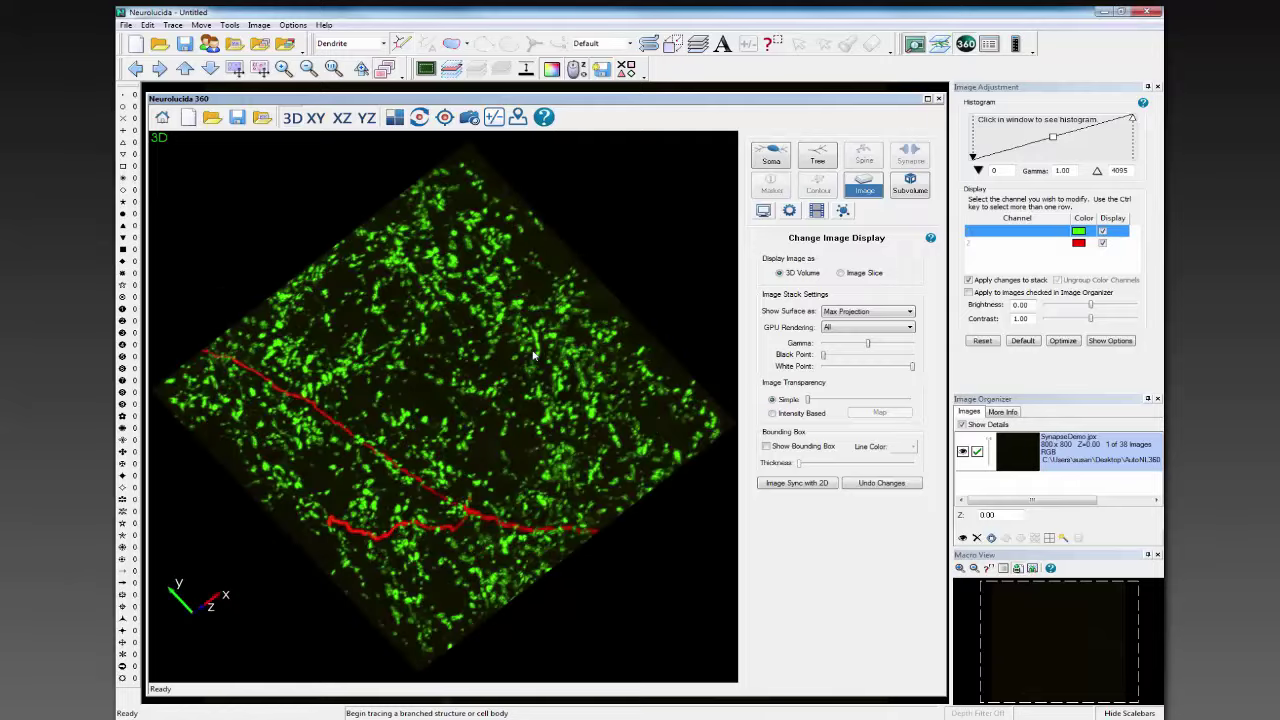
- Inspect the red dendrite and the surrounding green puncta in the SynapseDemo volume in Neurolucida 360 from several angles
scroll(487, 572, "up", 6)
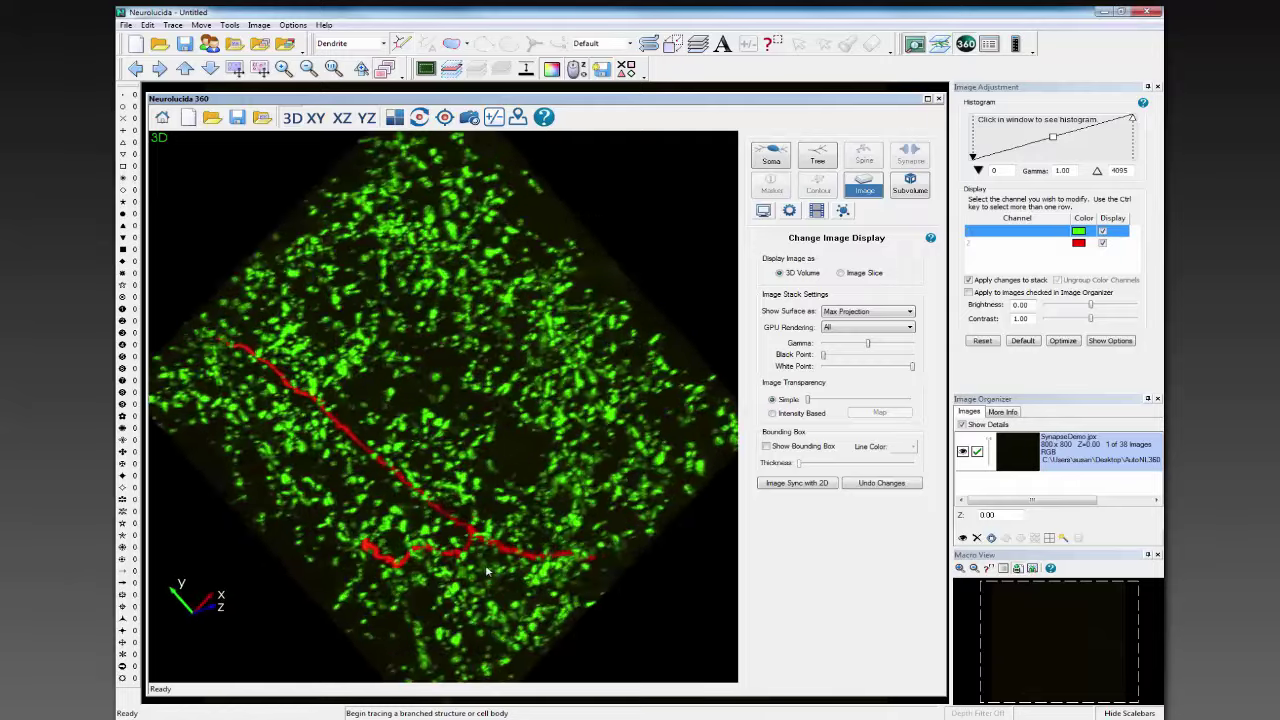
mouse_move(577, 578)
left_mouse_down()
mouse_move(423, 587)
mouse_move(430, 390)
mouse_move(648, 572)
mouse_move(629, 436)
left_mouse_up()
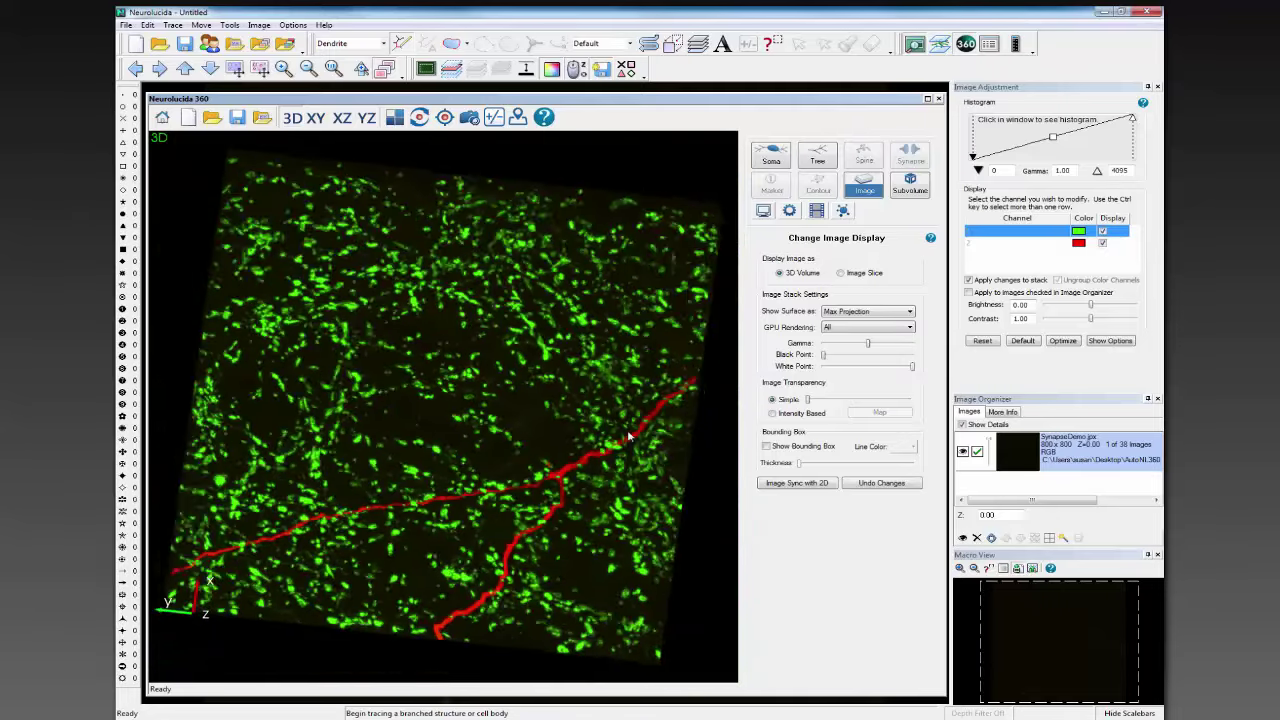
left_click_drag(642, 345, 400, 362)
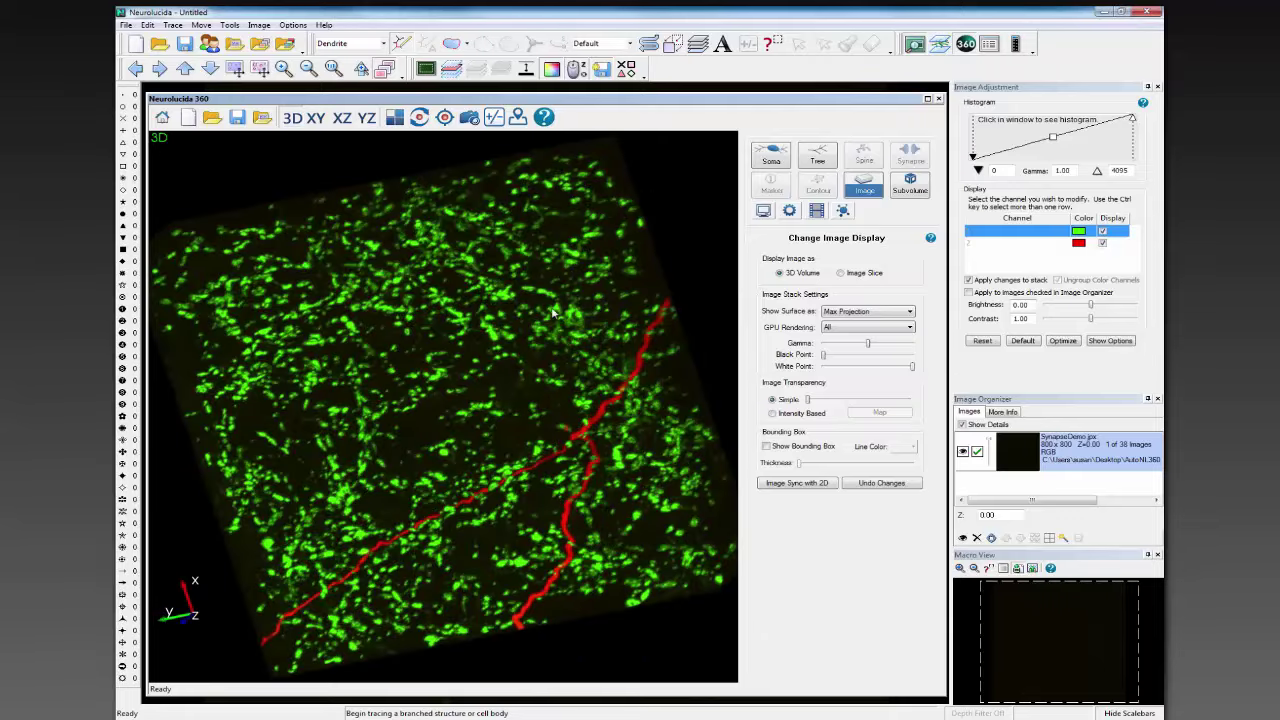
- Examine the green puncta along the red dendrite branches up close and from several angles
left_click_drag(519, 560, 489, 442)
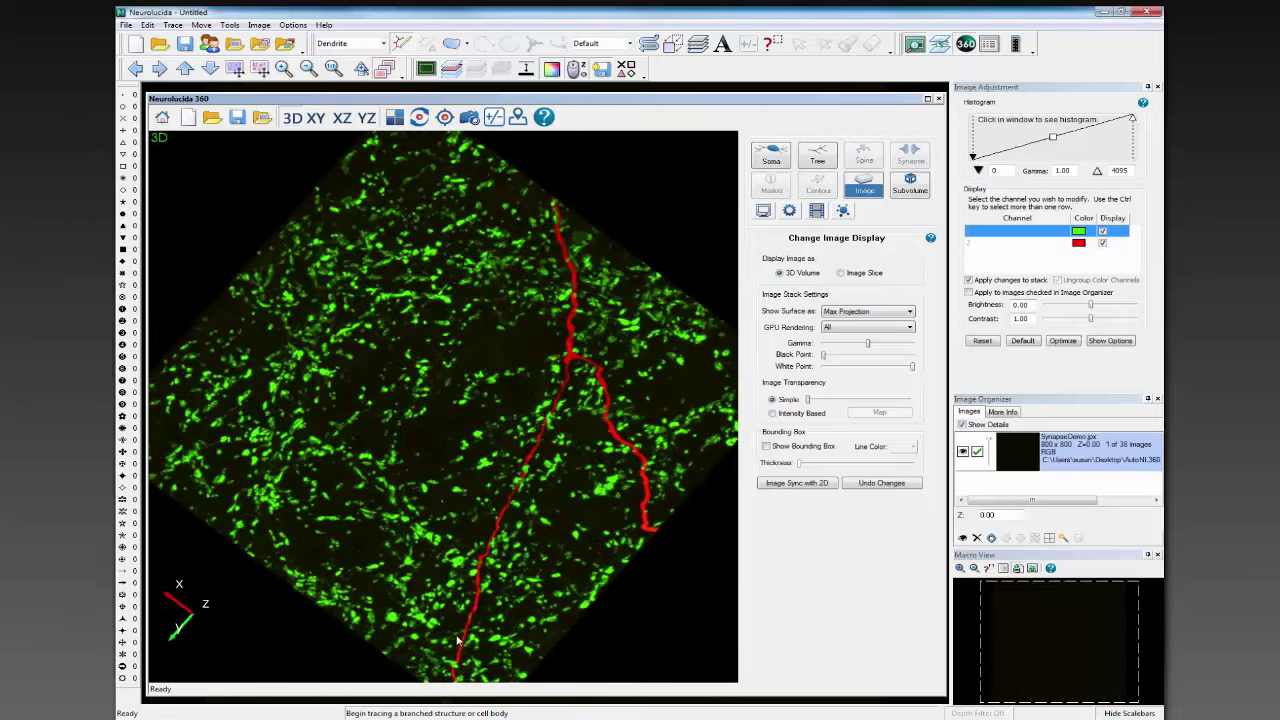
scroll(568, 528, "up", 5)
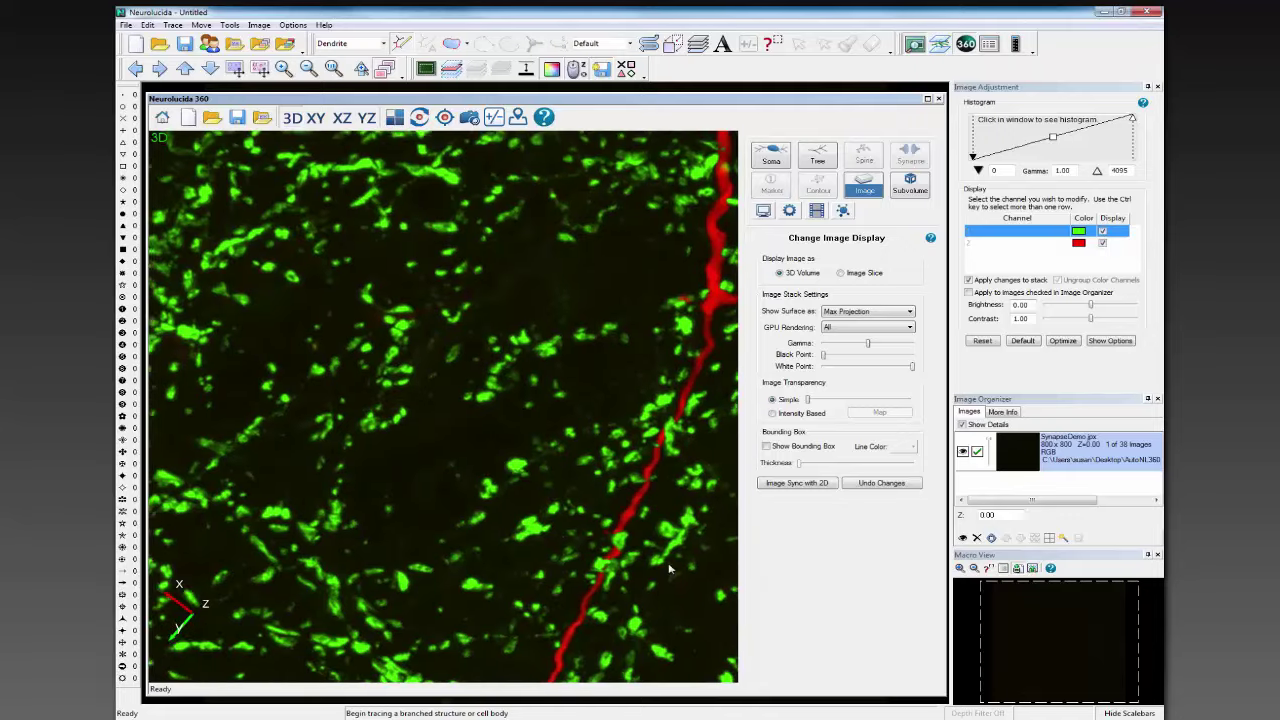
scroll(575, 516, "down", 5)
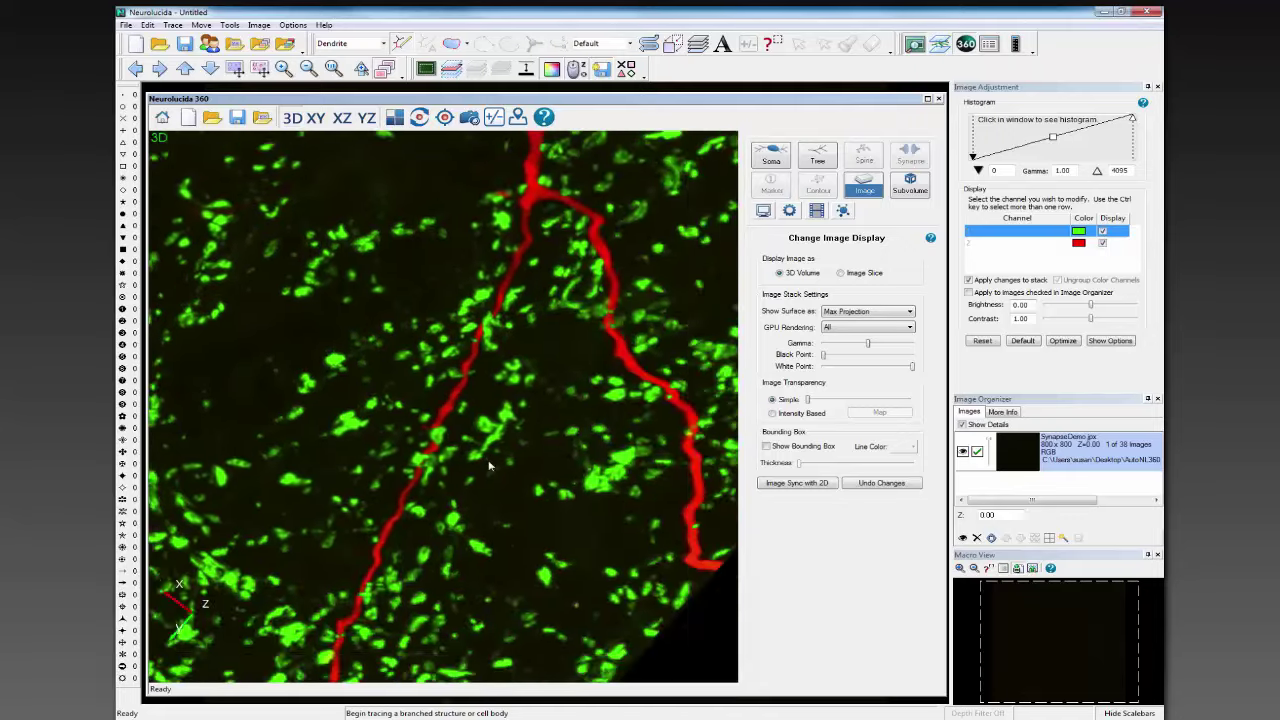
scroll(502, 444, "up", 8)
left_click_drag(502, 444, 301, 320)
left_click_drag(597, 546, 644, 502)
left_click_drag(309, 580, 597, 597)
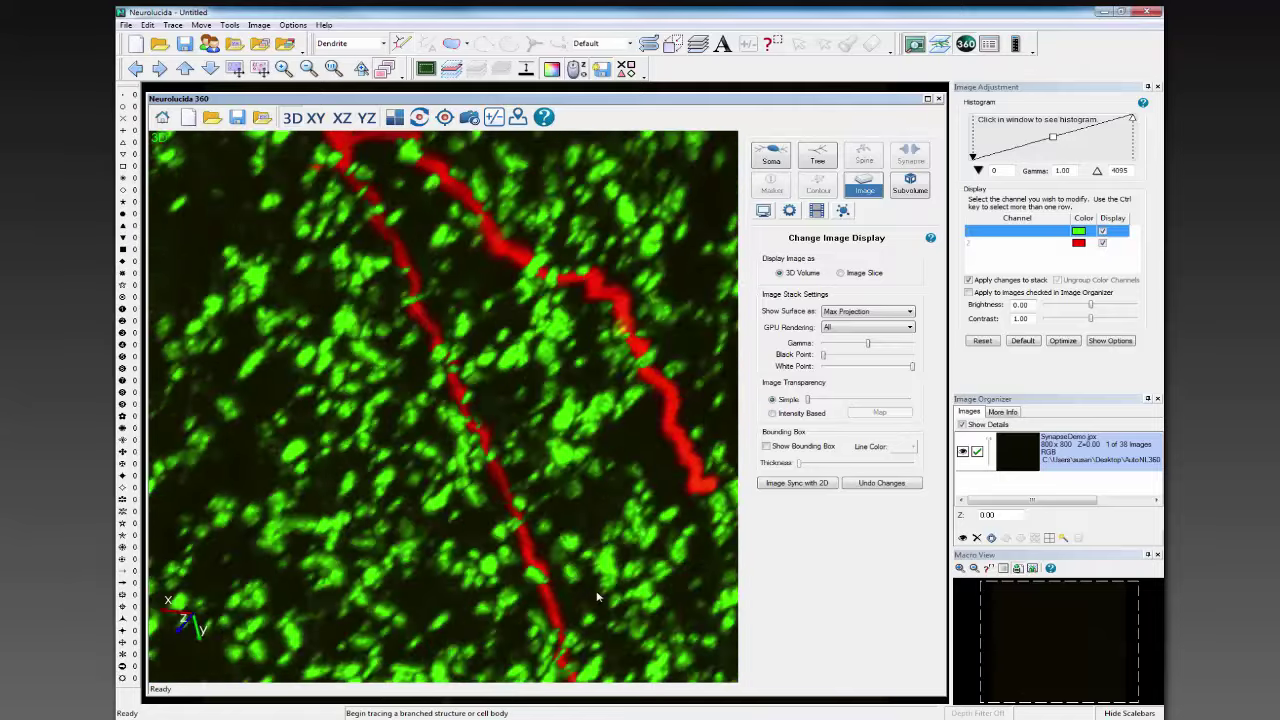
scroll(586, 510, "down", 3)
scroll(456, 427, "down", 3)
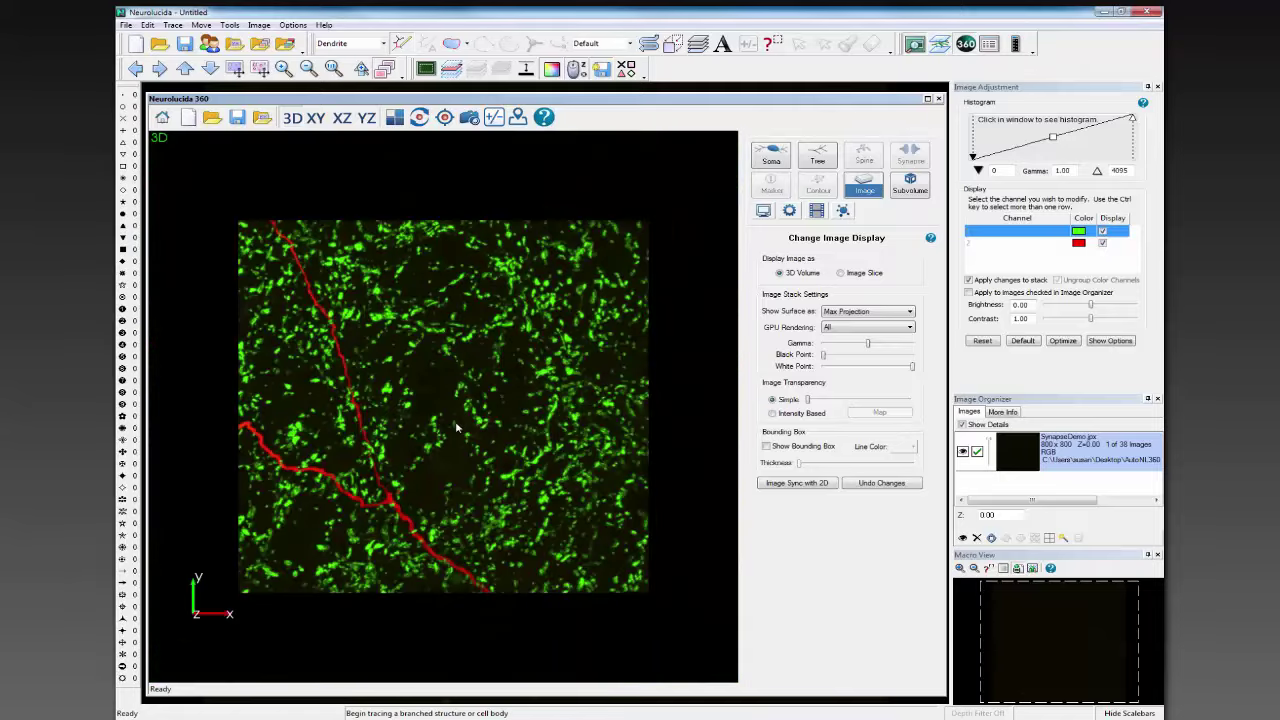
- Hide the green channel in the 3D volume and trace the red dendrites fully automatically with the Voxel Scooping method
scroll(456, 427, "up", 5)
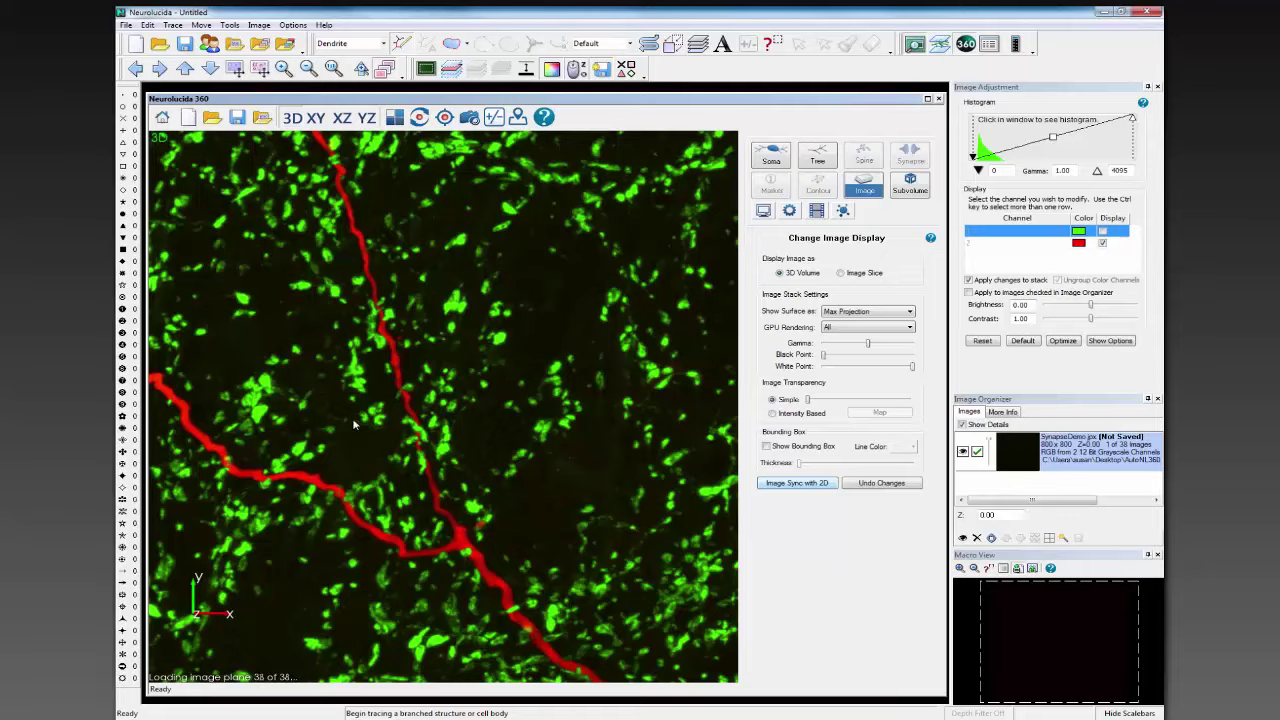
scroll(353, 425, "down", 3)
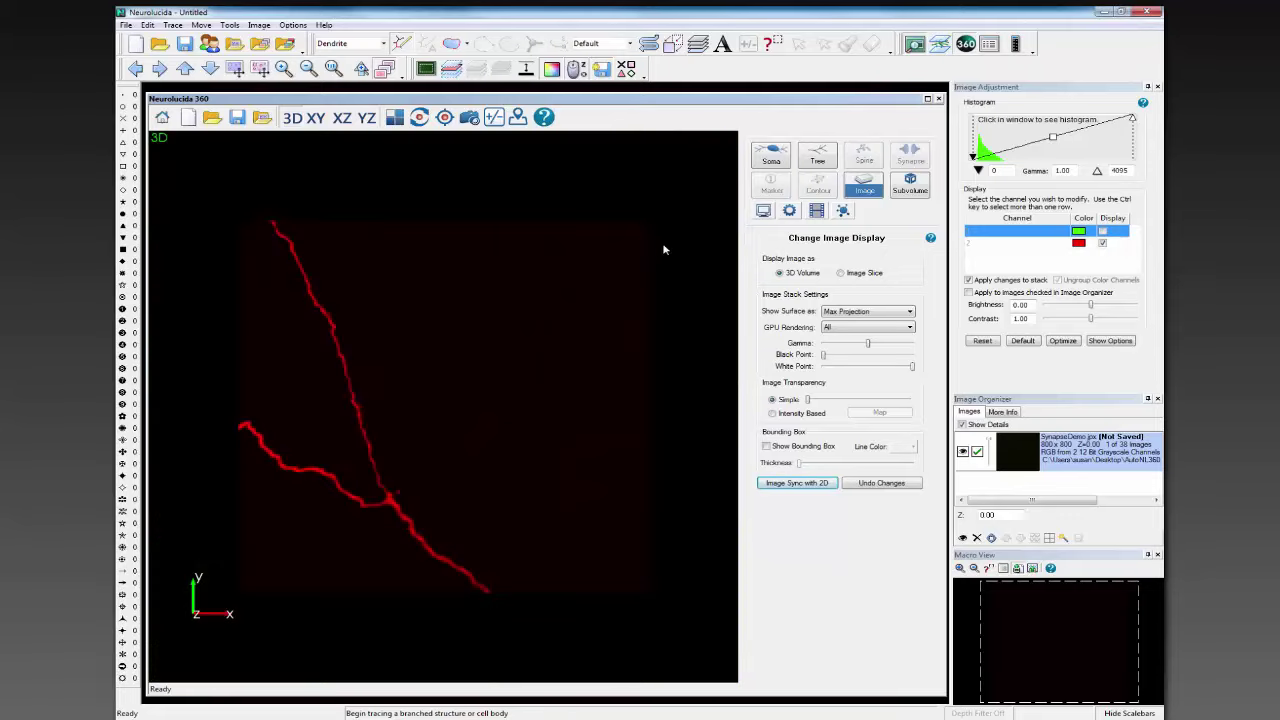
left_click(818, 155)
left_click(864, 274)
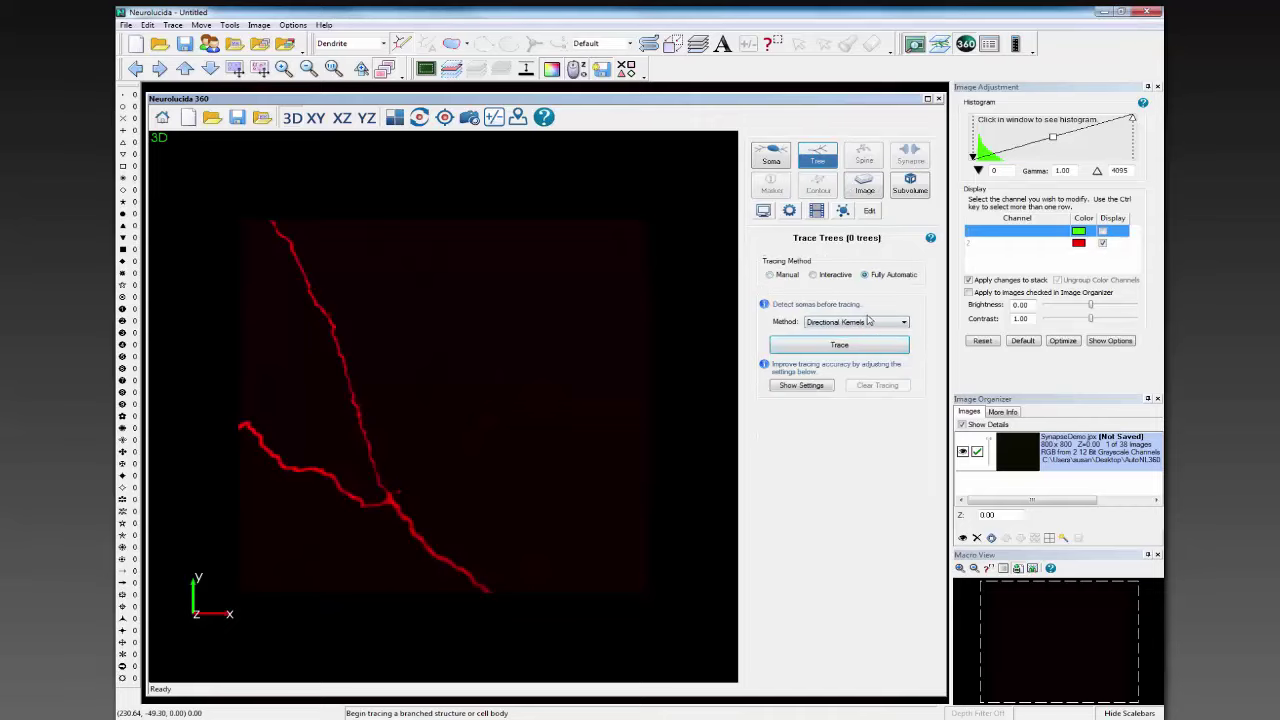
left_click(862, 322)
left_click(860, 345)
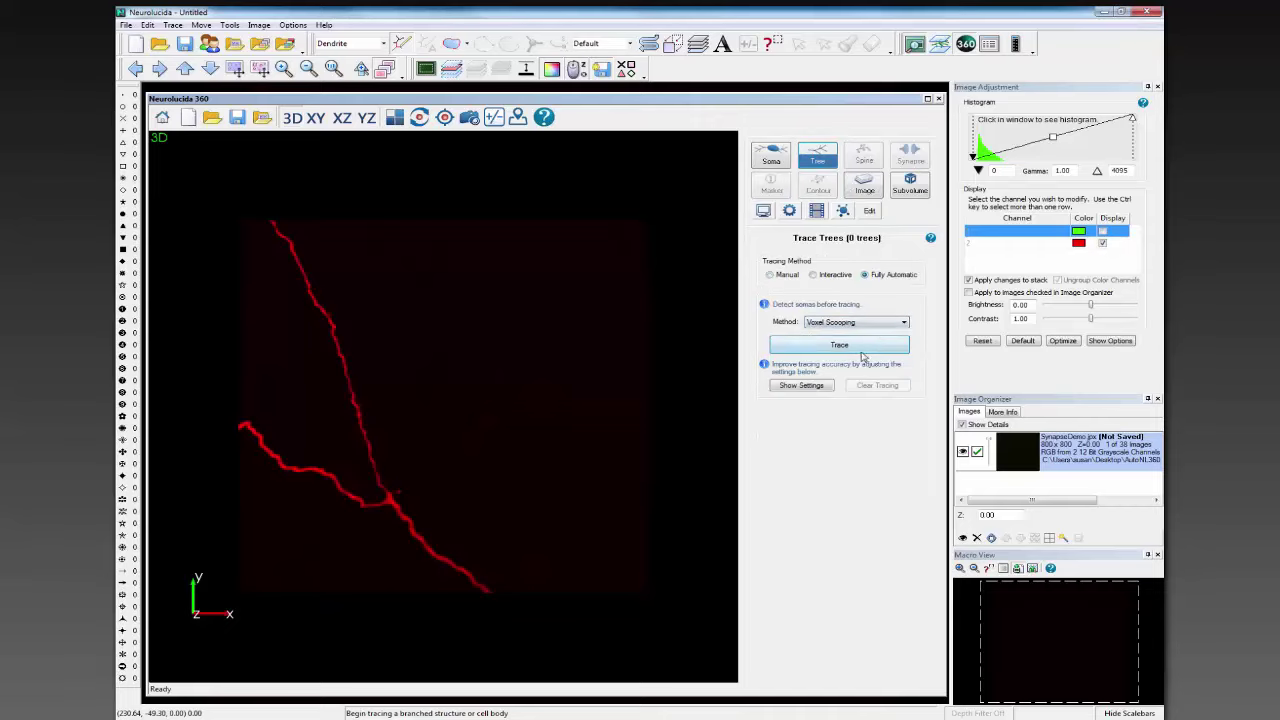
left_click(862, 350)
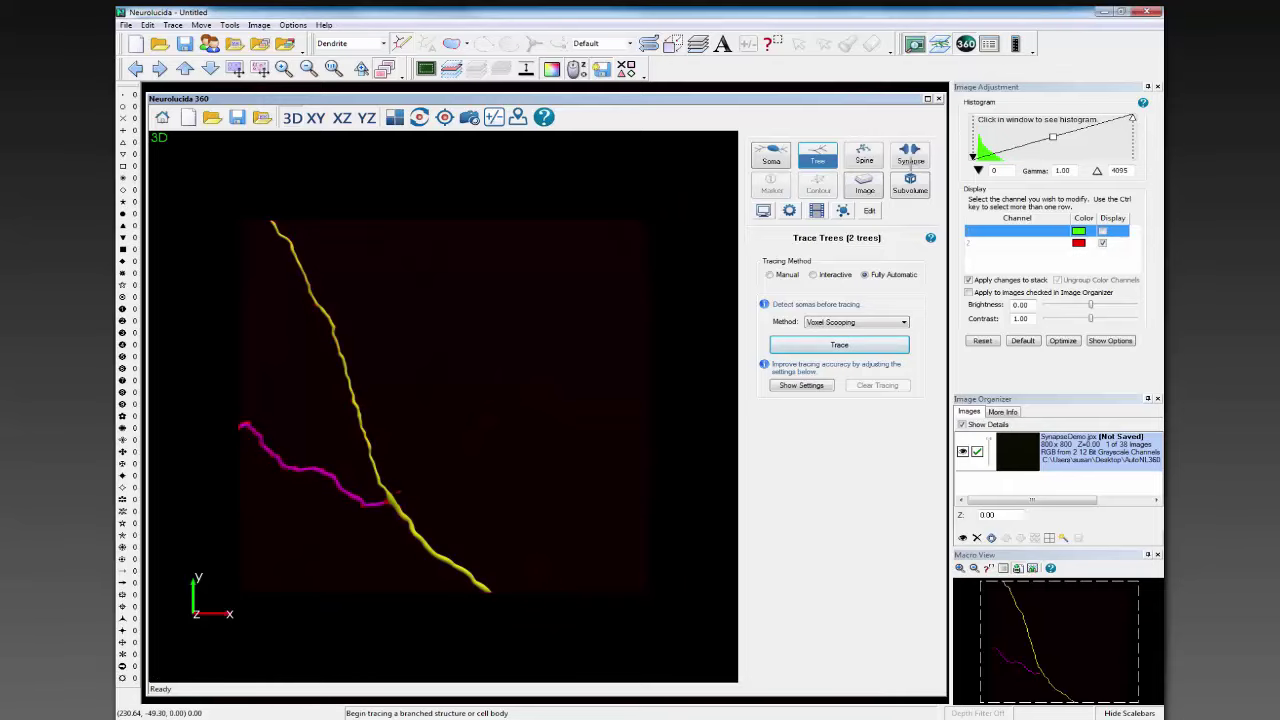
- Display the green channel again and sync the 3D image with the 2D display settings
left_click(911, 164)
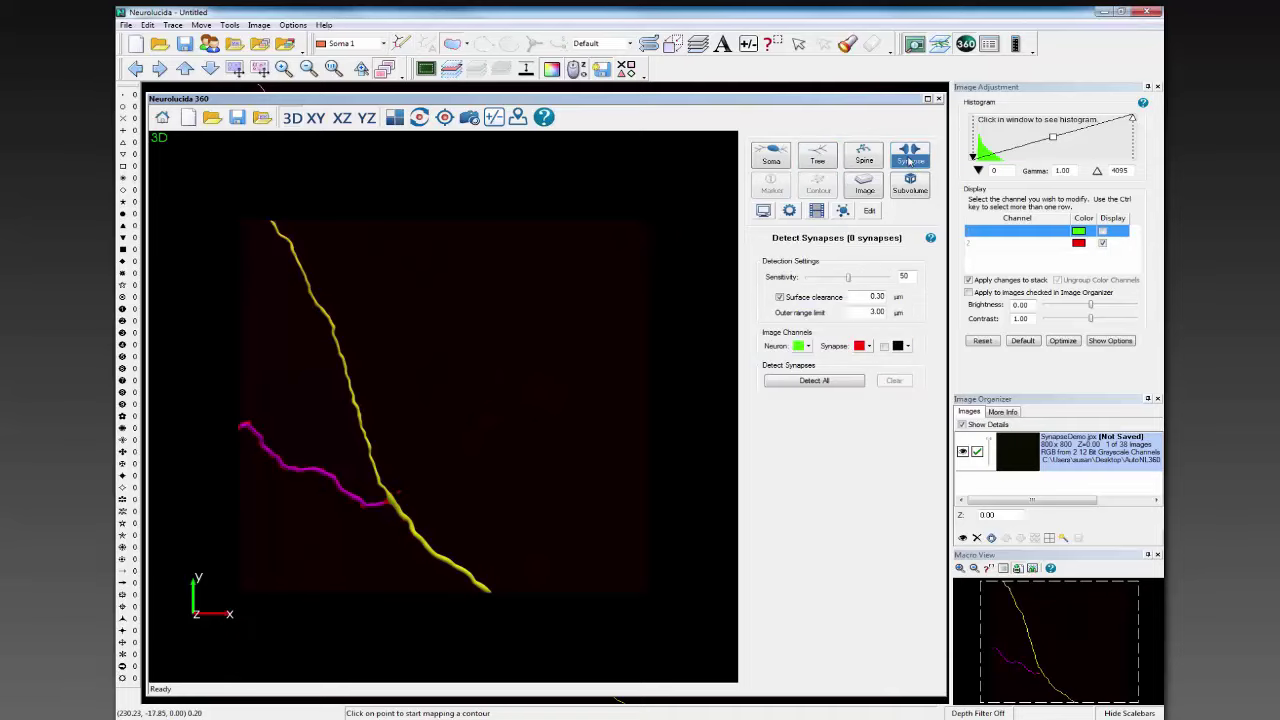
left_click(1104, 232)
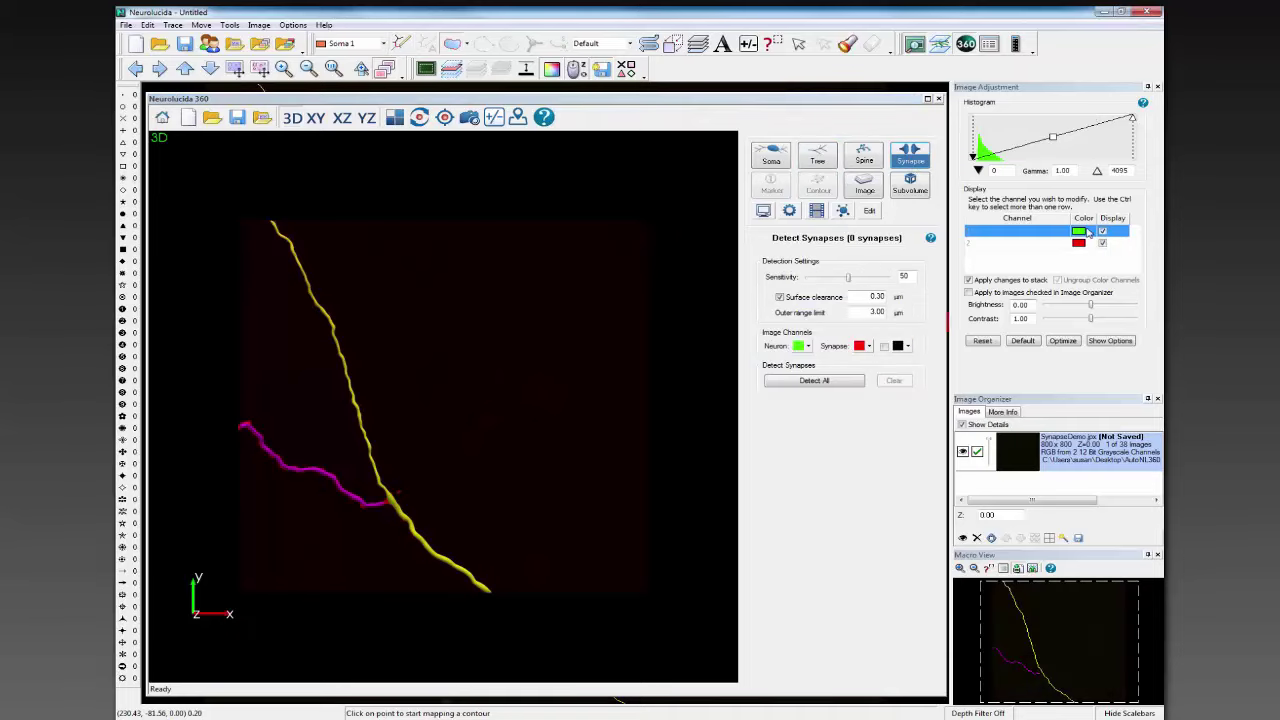
left_click(862, 190)
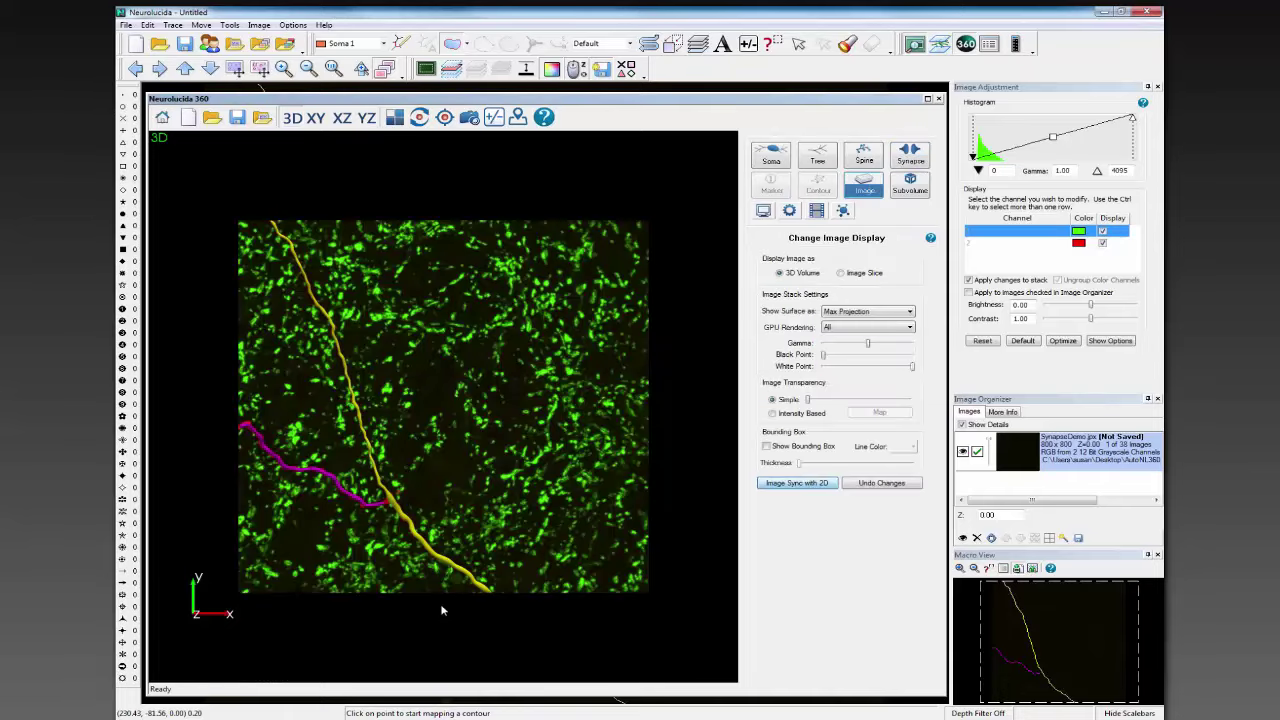
scroll(422, 545, "up", 4)
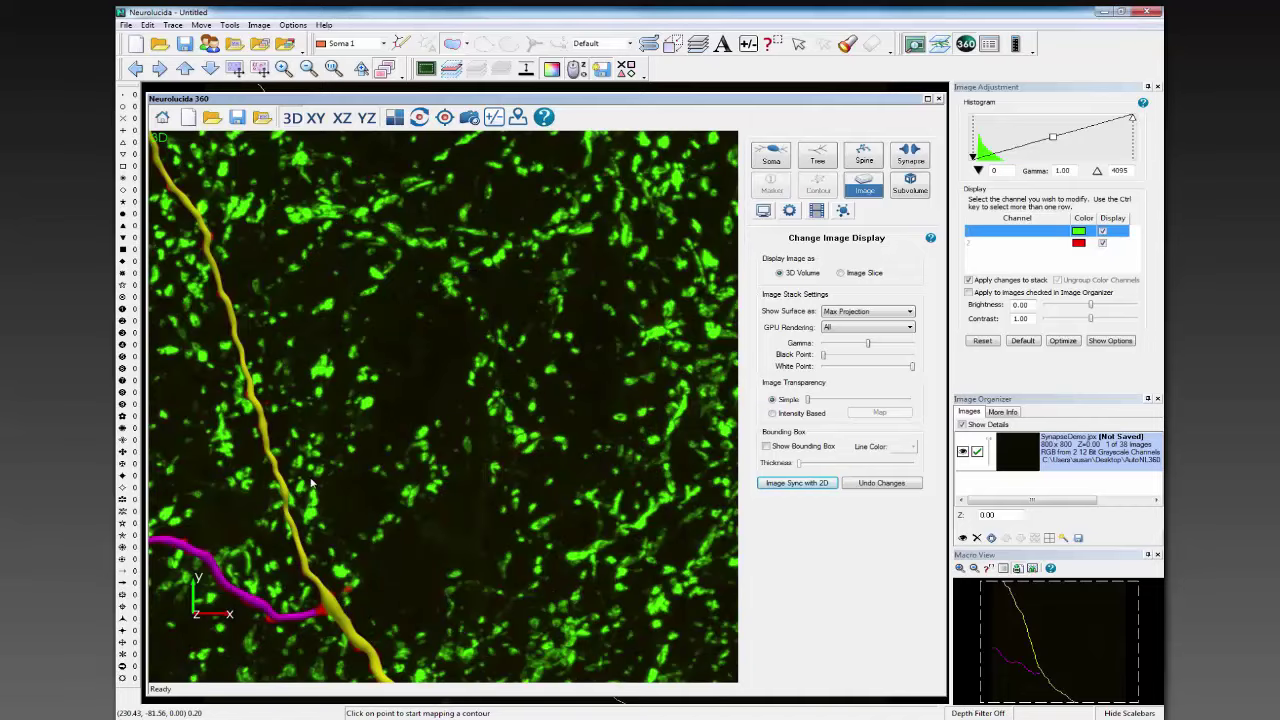
- Recolor the yellow traced tree to light aqua and leave tree editing
left_click(826, 158)
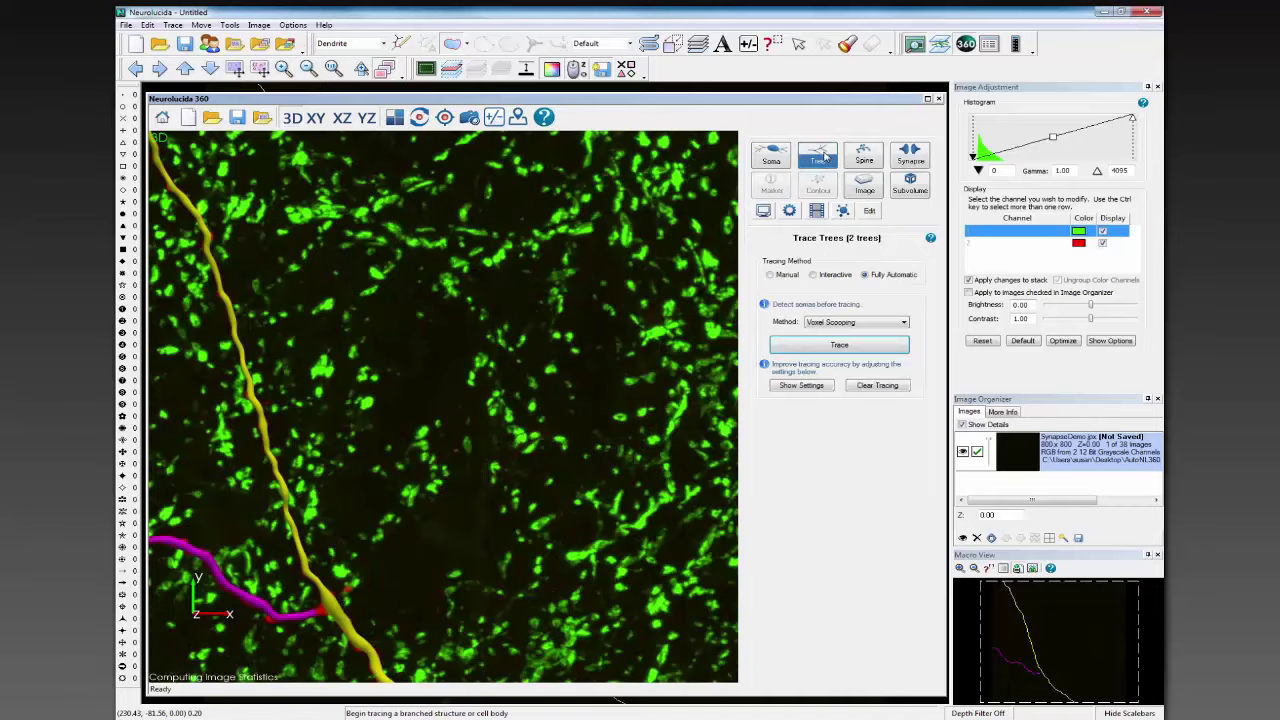
left_click(869, 210)
left_click(267, 440)
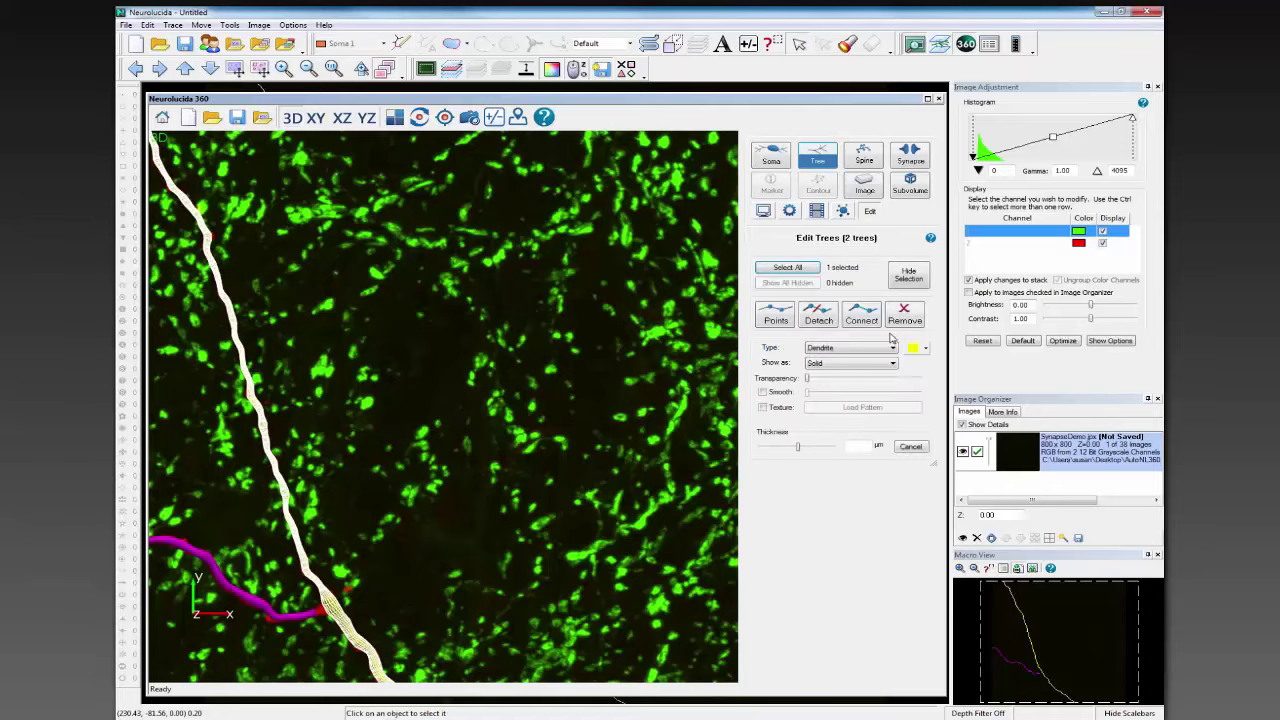
left_click(924, 348)
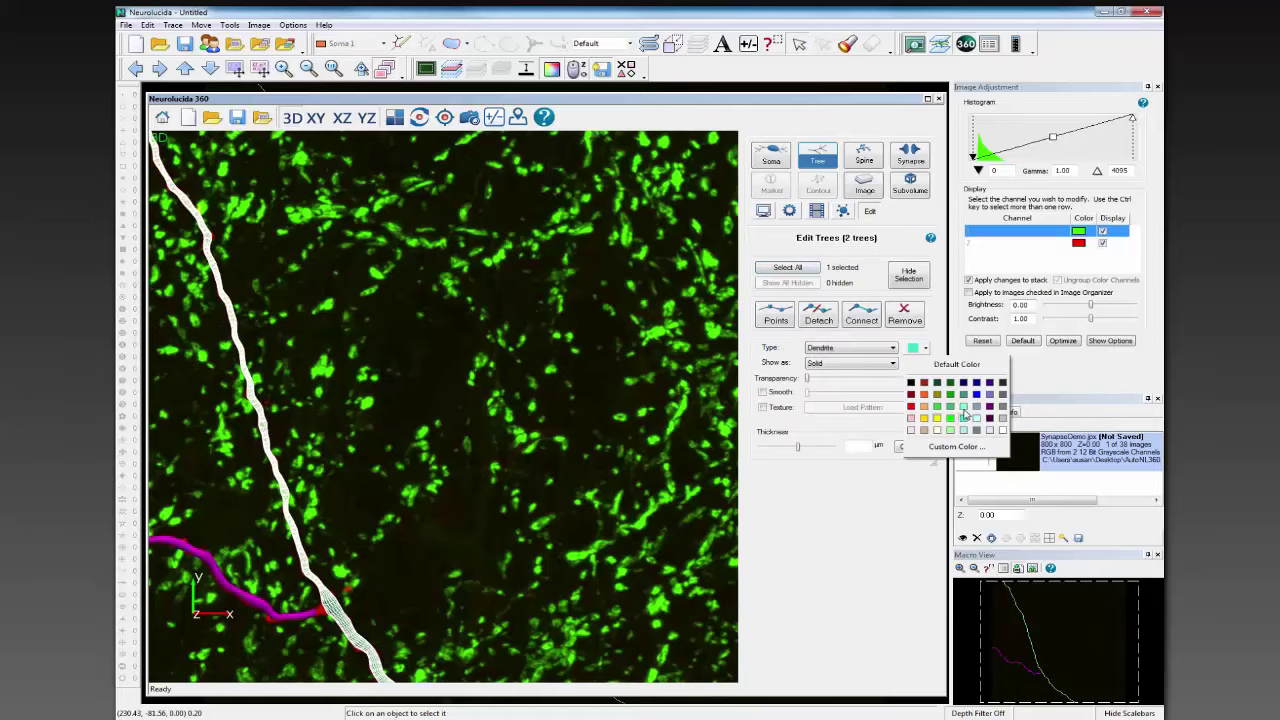
left_click(962, 413)
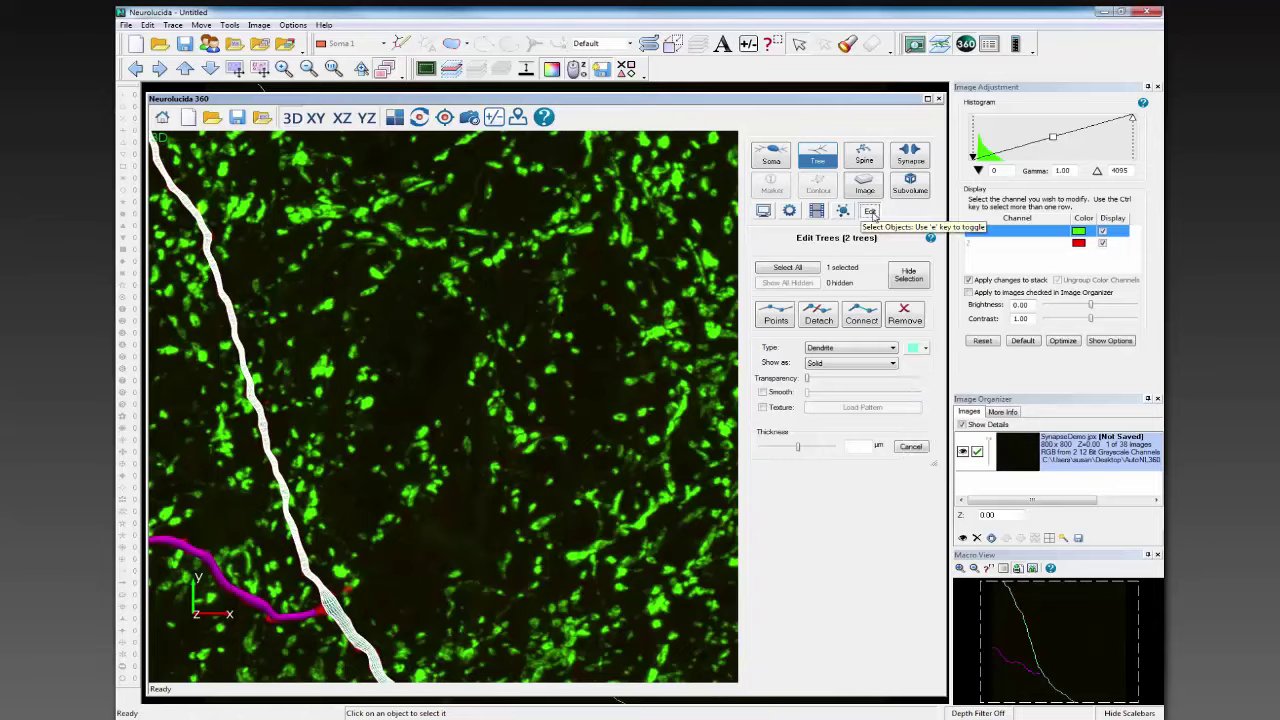
left_click(870, 211)
- Assign the red image channel to the neuron and green to the synapses, and detect all synapses along the traced dendrites
left_click(911, 153)
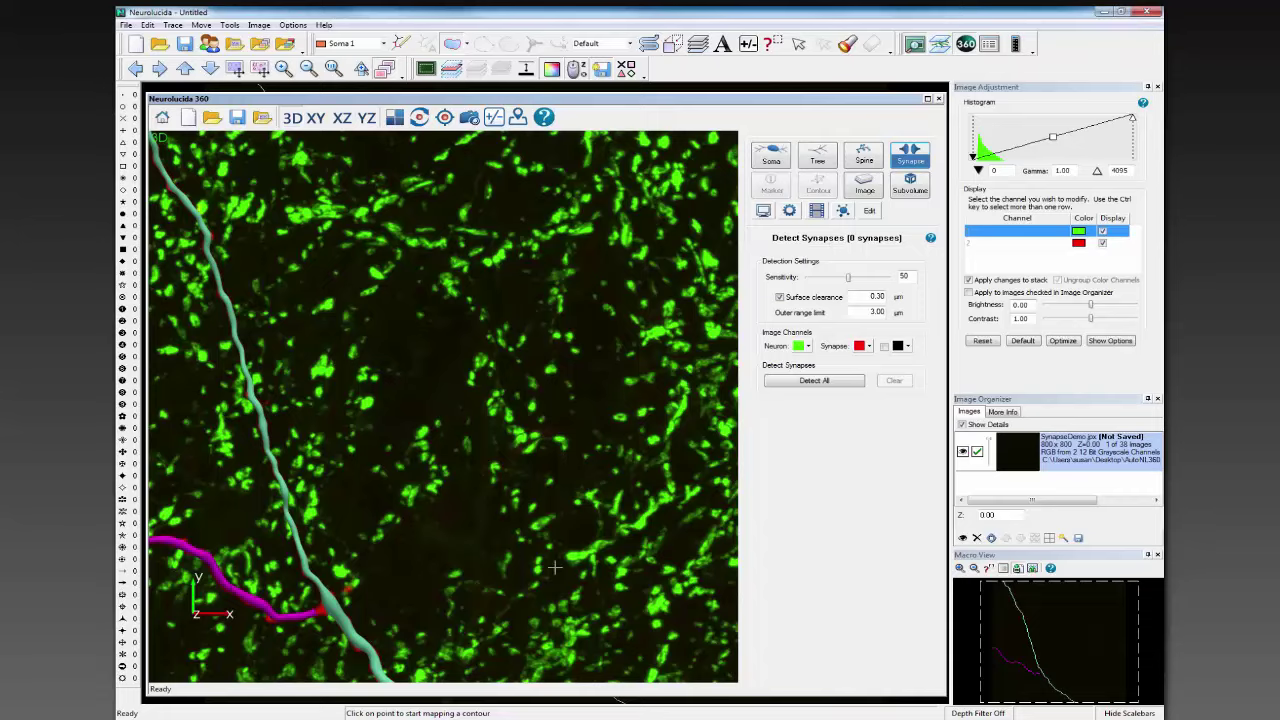
mouse_move(554, 567)
left_mouse_down()
mouse_move(605, 553)
mouse_move(551, 460)
mouse_move(525, 451)
mouse_move(477, 464)
mouse_move(495, 525)
mouse_move(603, 543)
mouse_move(419, 549)
mouse_move(511, 550)
mouse_move(336, 414)
left_mouse_up()
scroll(337, 414, "up", 3)
mouse_move(317, 423)
right_mouse_down()
mouse_move(483, 577)
mouse_move(649, 674)
mouse_move(758, 490)
mouse_move(440, 400)
mouse_move(443, 134)
mouse_move(456, 259)
right_mouse_up()
scroll(456, 259, "down", 4)
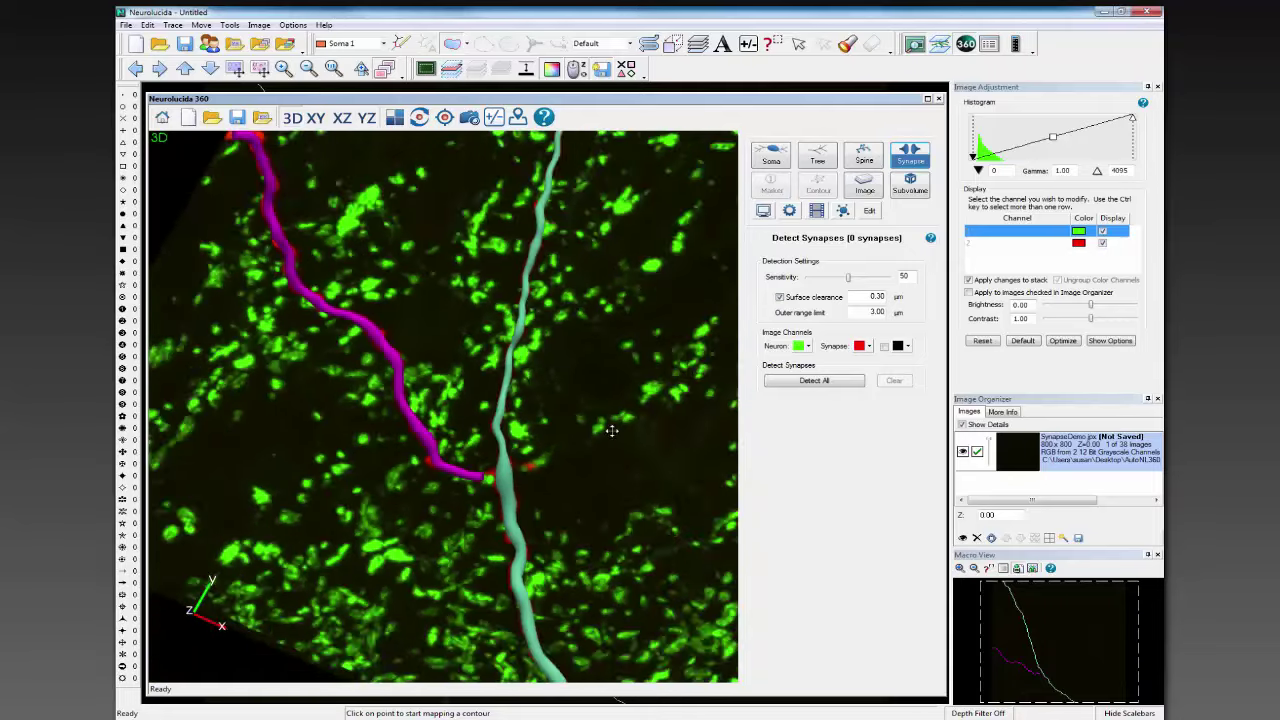
mouse_move(586, 437)
left_mouse_down()
mouse_move(563, 463)
mouse_move(591, 514)
mouse_move(639, 438)
mouse_move(594, 403)
mouse_move(545, 391)
left_mouse_up()
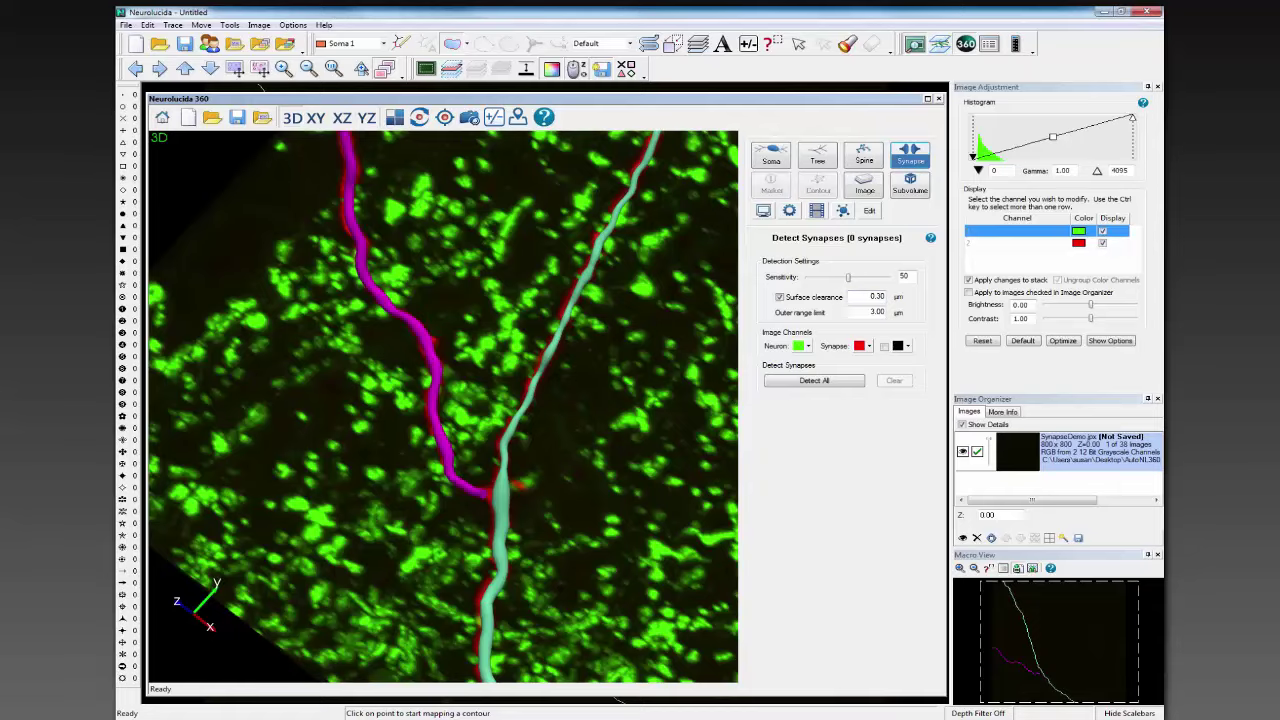
left_click(779, 297)
left_click(807, 346)
left_click(812, 360)
left_click(869, 346)
left_click(860, 360)
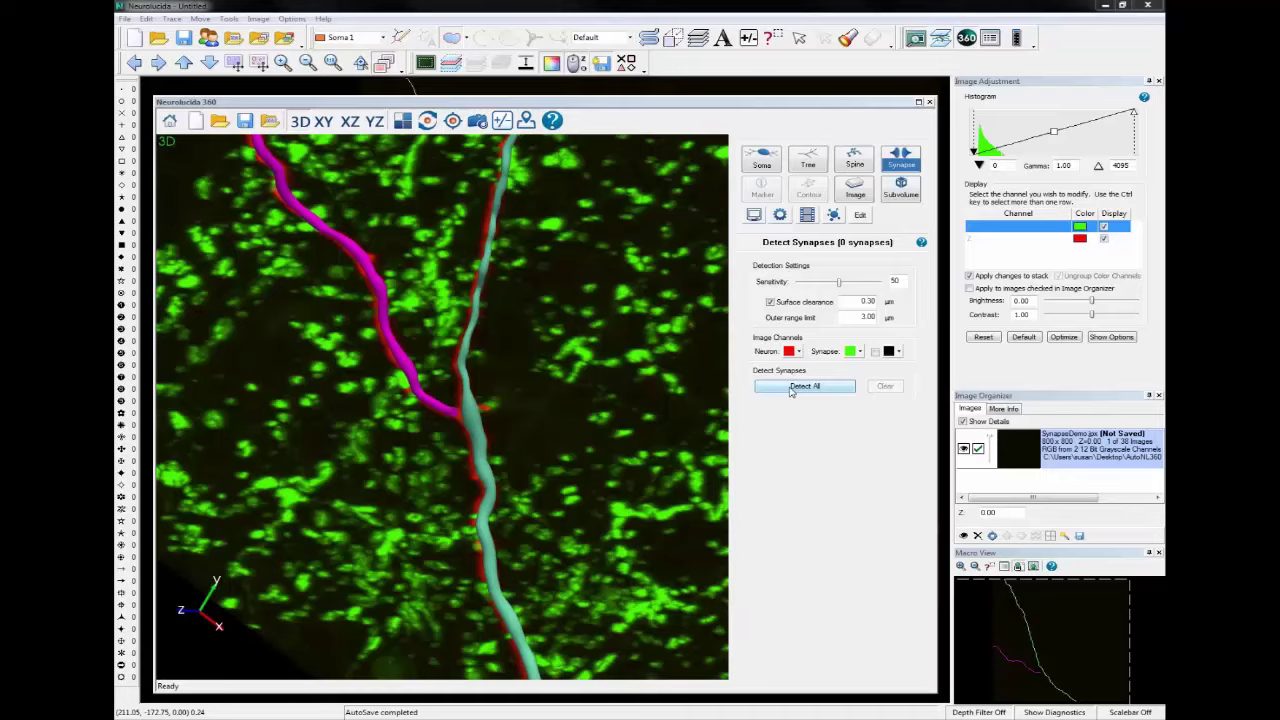
left_click(790, 388)
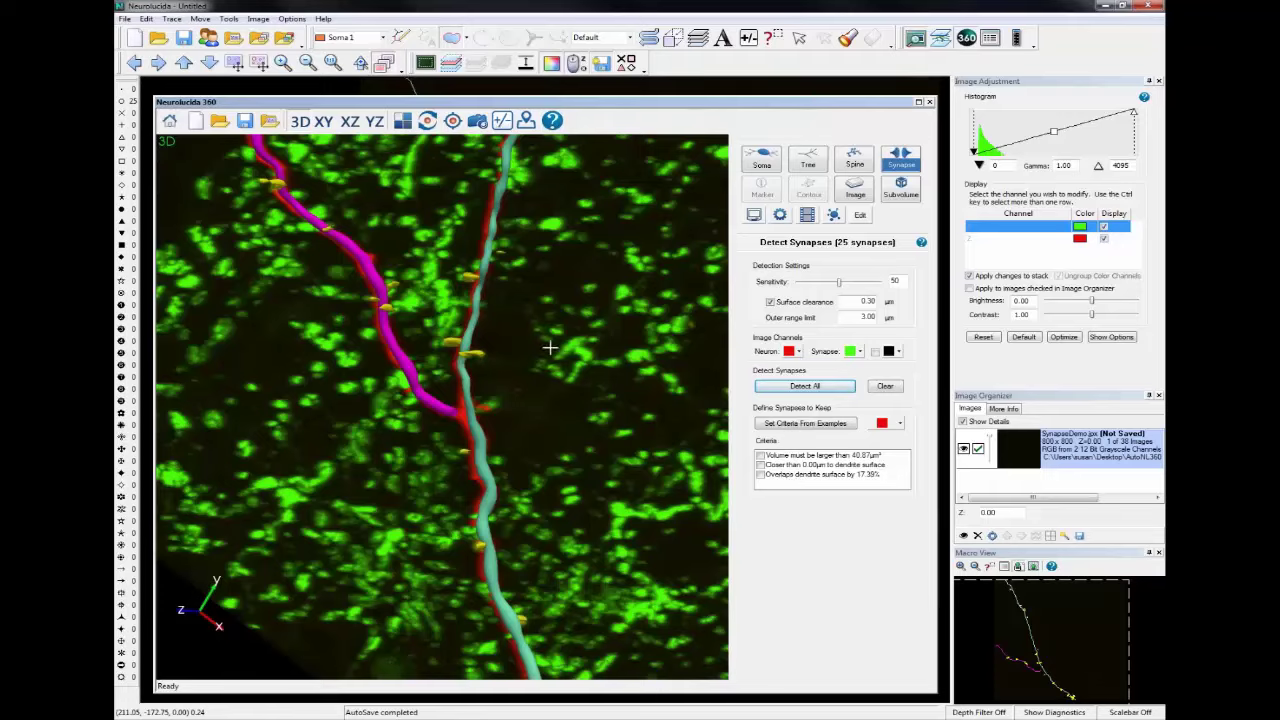
- Display the image as slices instead of a volume, turn on the XZ slice and move it to about 481
left_click(860, 194)
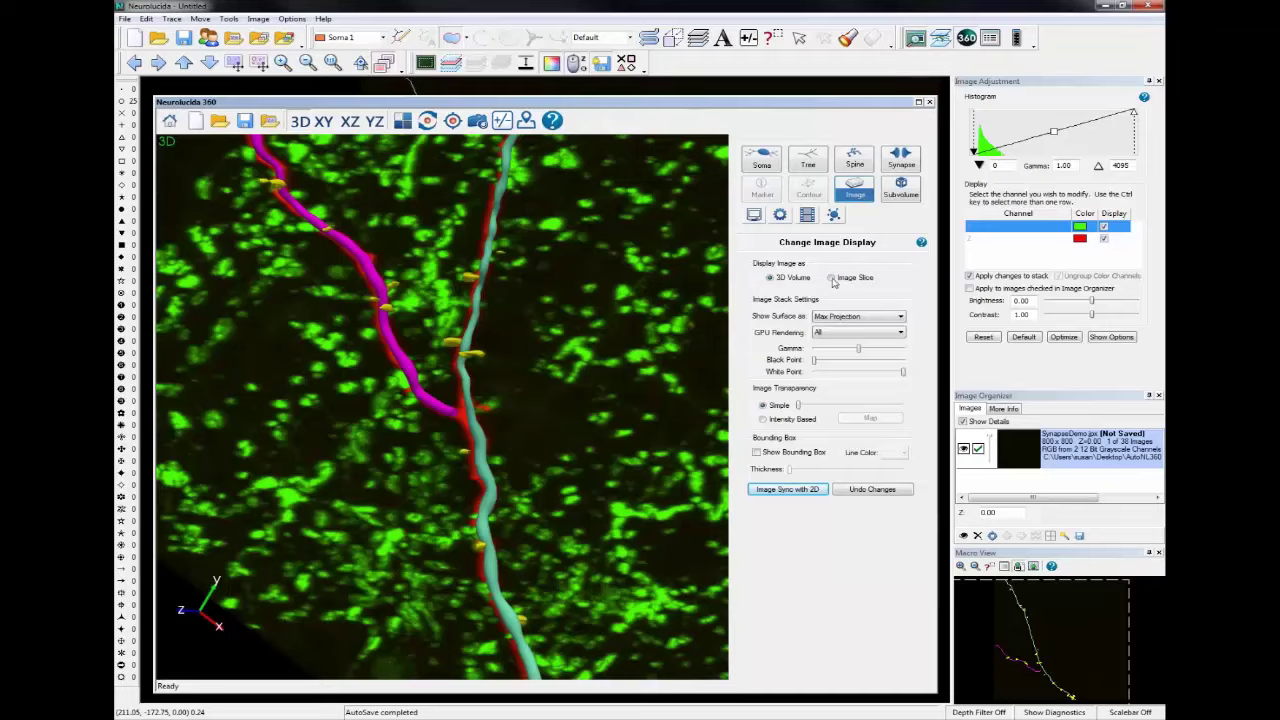
left_click(831, 277)
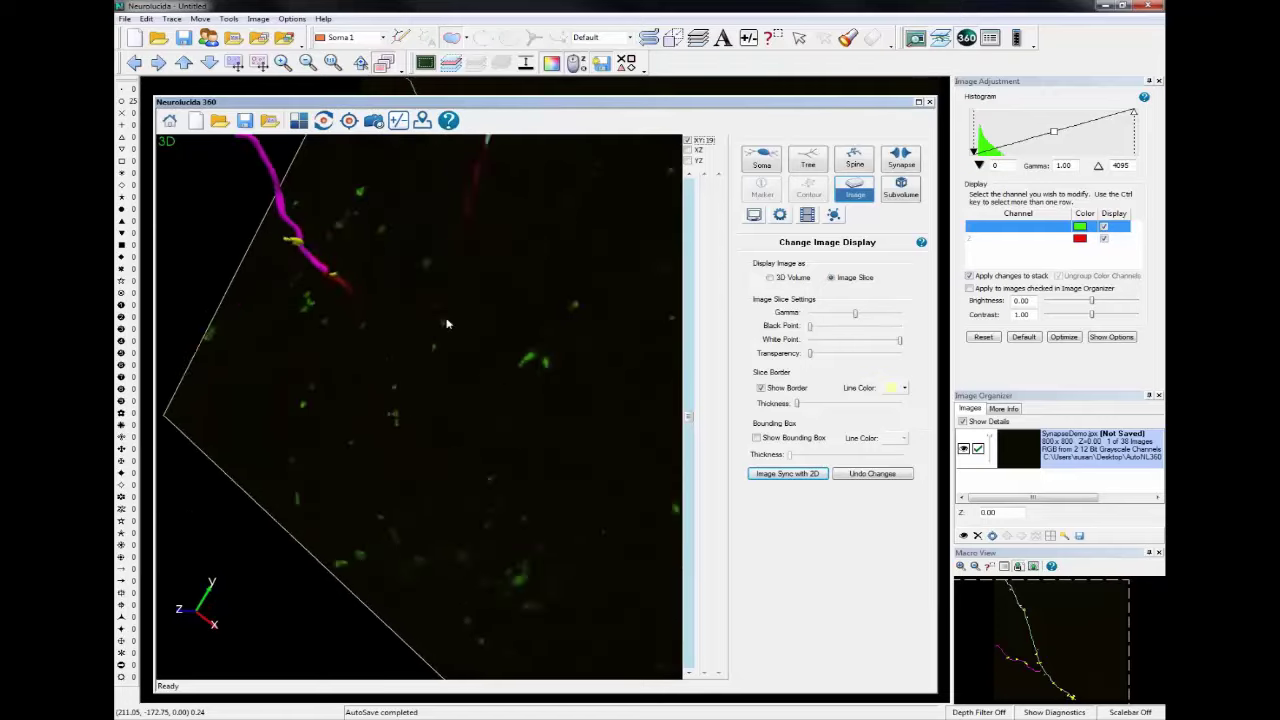
mouse_move(411, 303)
left_mouse_down()
mouse_move(366, 423)
mouse_move(647, 352)
left_mouse_up()
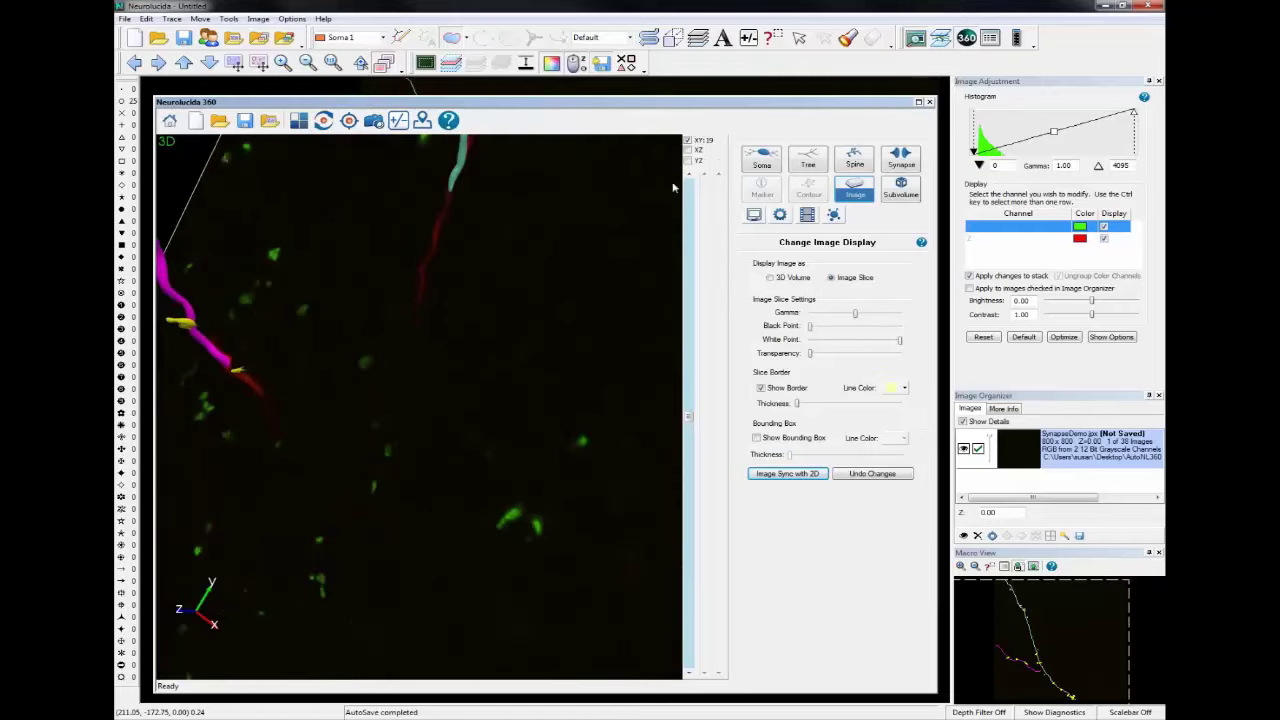
left_click(688, 149)
scroll(704, 428, "up", 4)
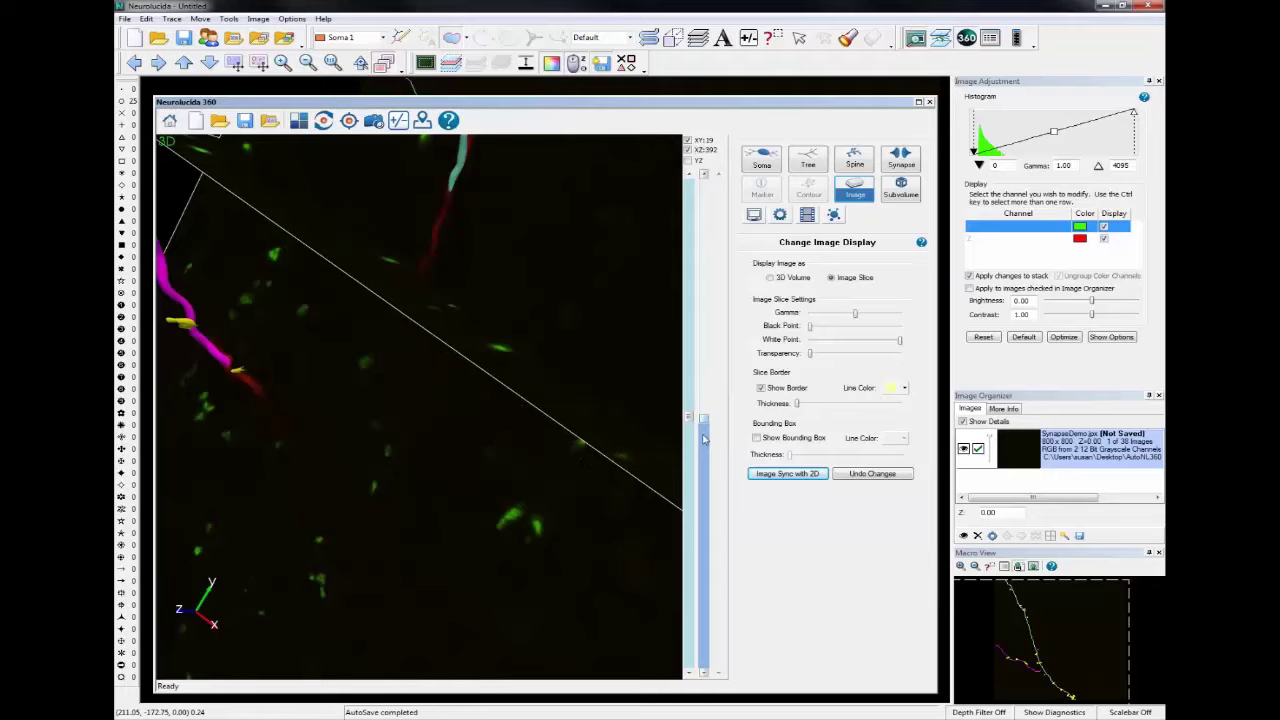
left_click_drag(704, 428, 700, 473)
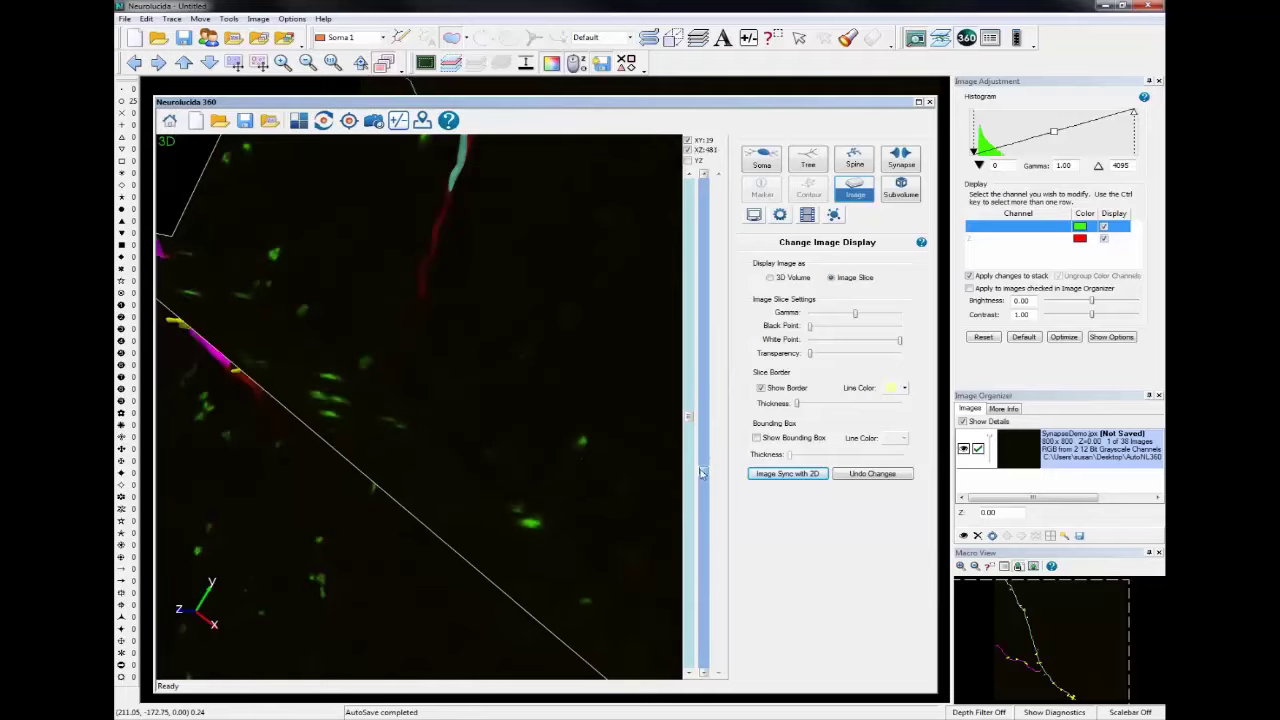
- Move the XY slice to 15 and the XZ slice to 513 to examine a detected synapse on the magenta dendrite
mouse_move(577, 434)
left_mouse_down()
mouse_move(597, 443)
mouse_move(635, 351)
mouse_move(612, 402)
left_mouse_up()
mouse_move(391, 435)
left_mouse_down()
mouse_move(523, 329)
mouse_move(679, 407)
mouse_move(687, 434)
mouse_move(662, 374)
left_mouse_up()
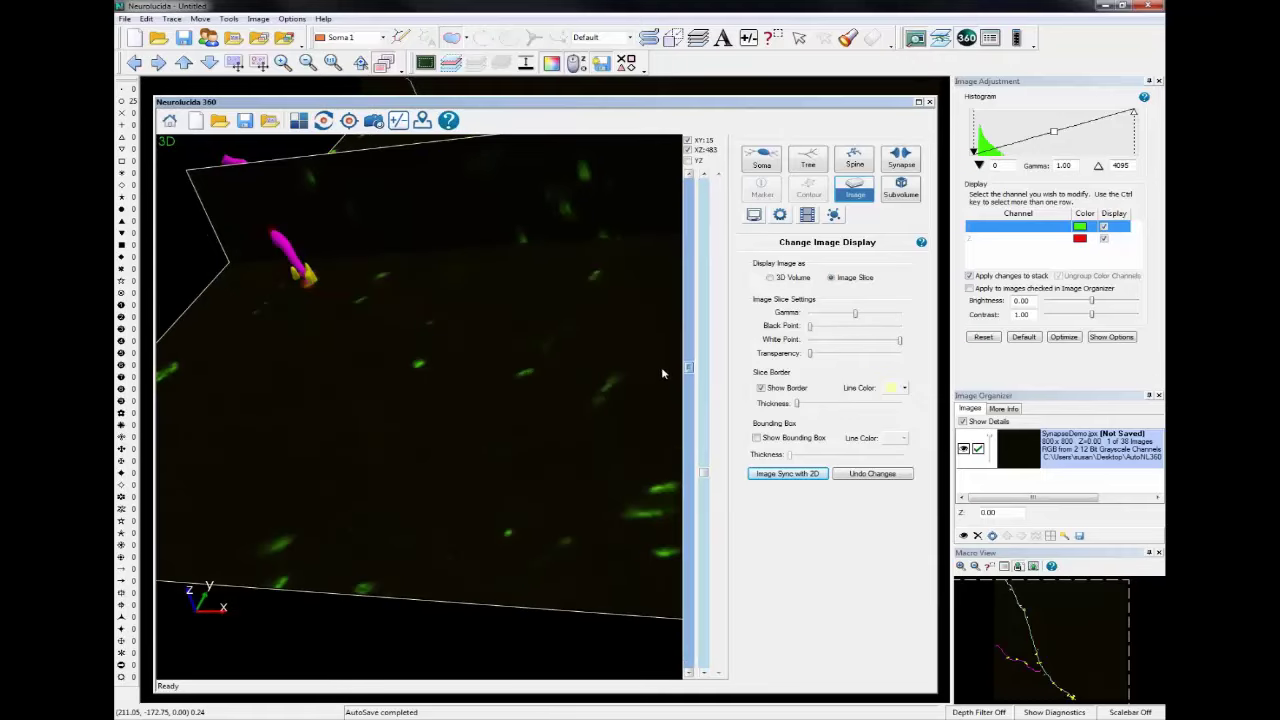
mouse_move(704, 472)
left_mouse_down()
mouse_move(701, 457)
mouse_move(681, 490)
left_mouse_up()
scroll(294, 294, "up", 3)
left_click_drag(294, 294, 474, 477)
- Hide and show the tracing to compare the detected synapses with the image, and move the XZ slice to 499
left_click(398, 120)
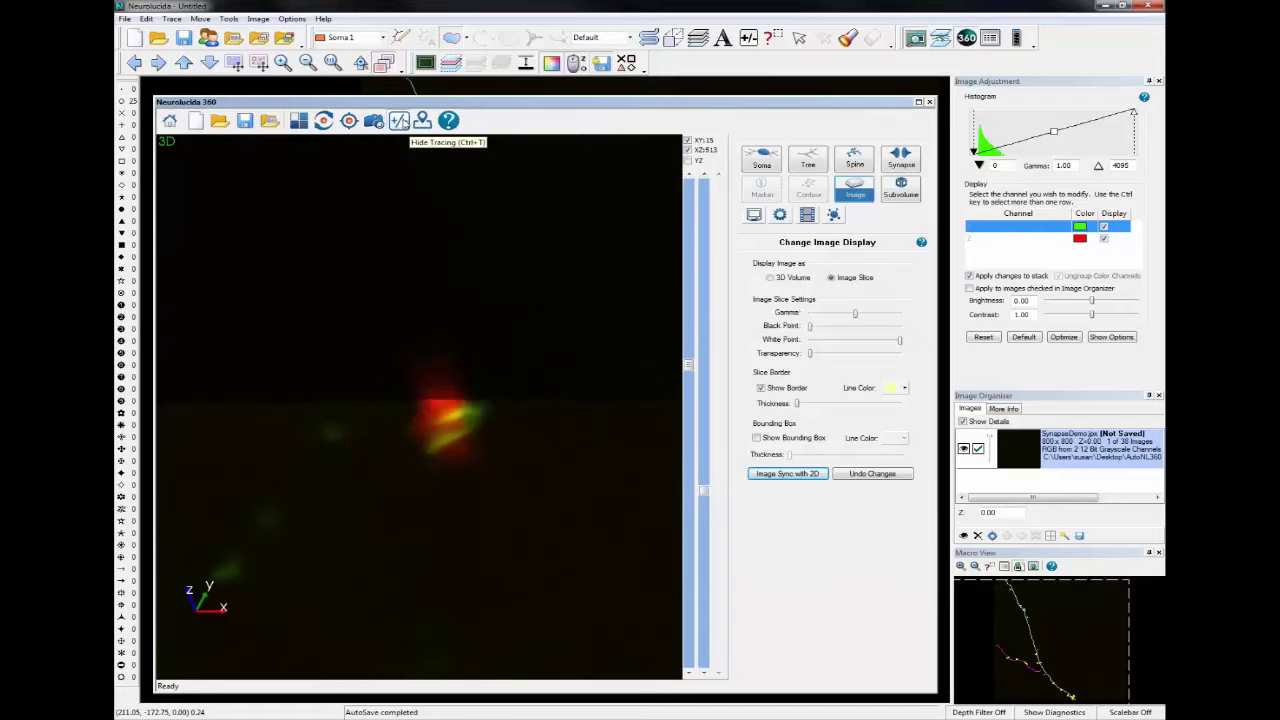
left_click(398, 120)
left_click(398, 120)
left_click(398, 120)
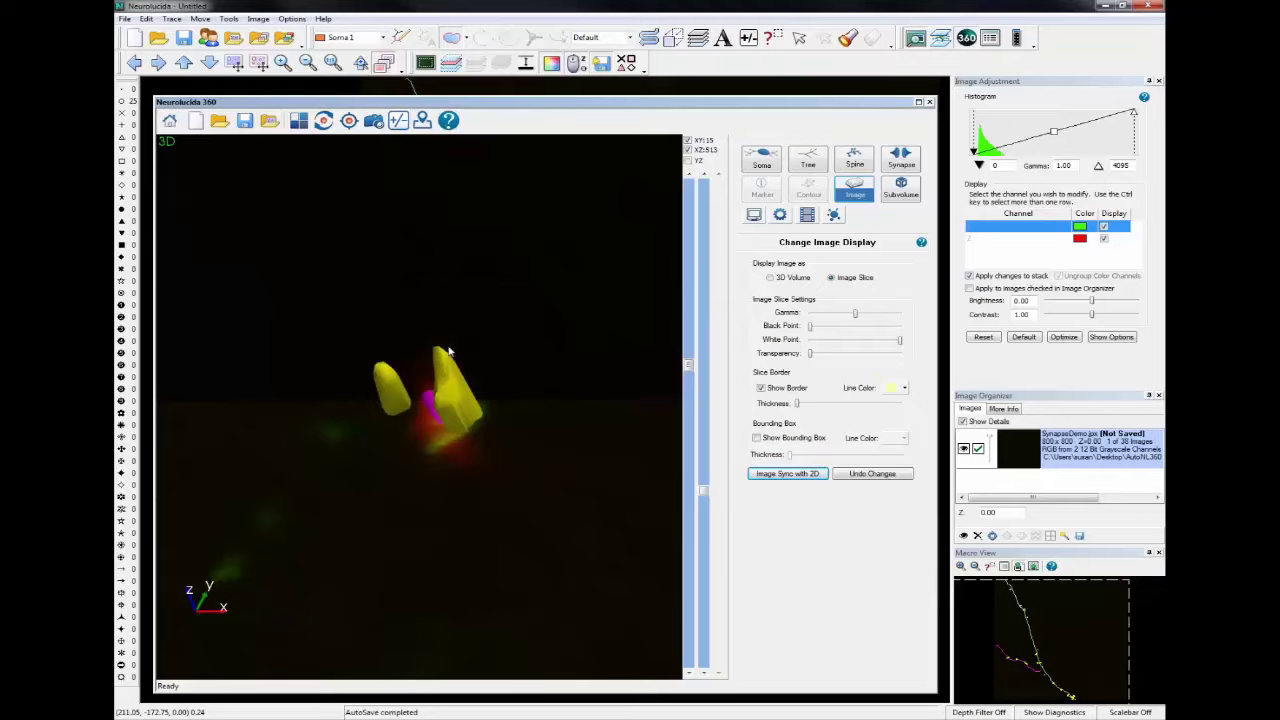
left_click(401, 122)
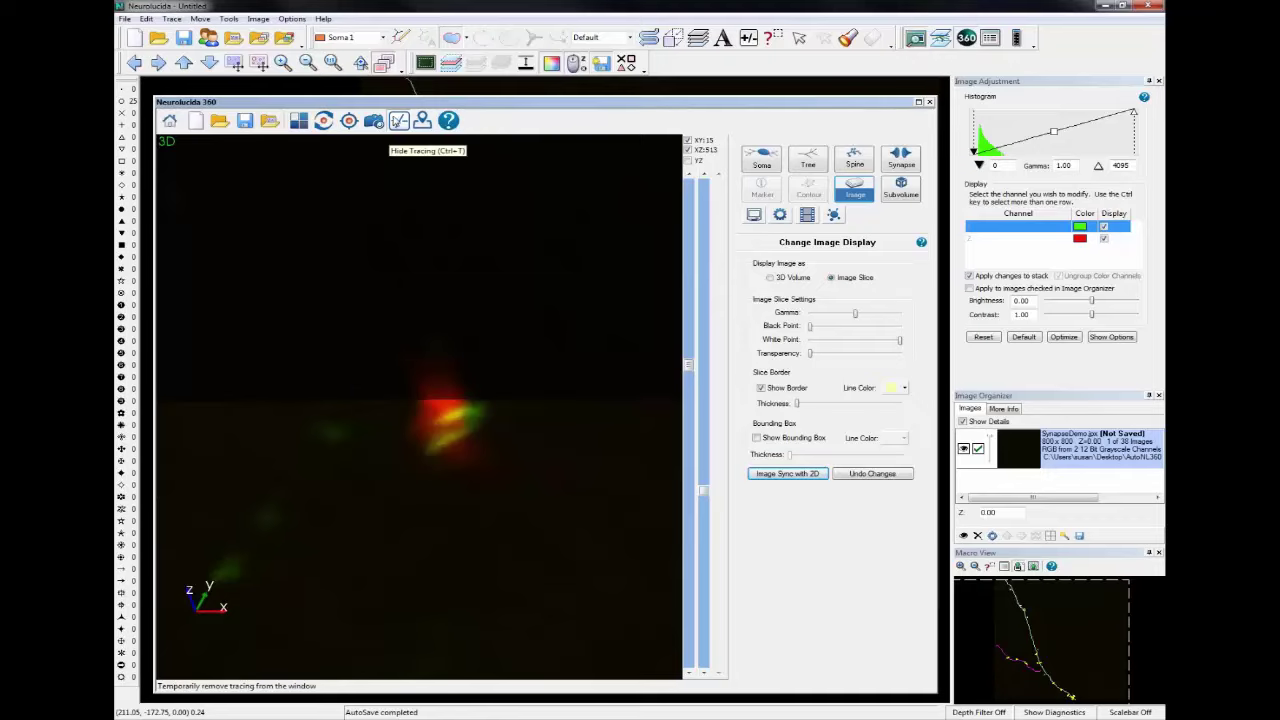
left_click(398, 121)
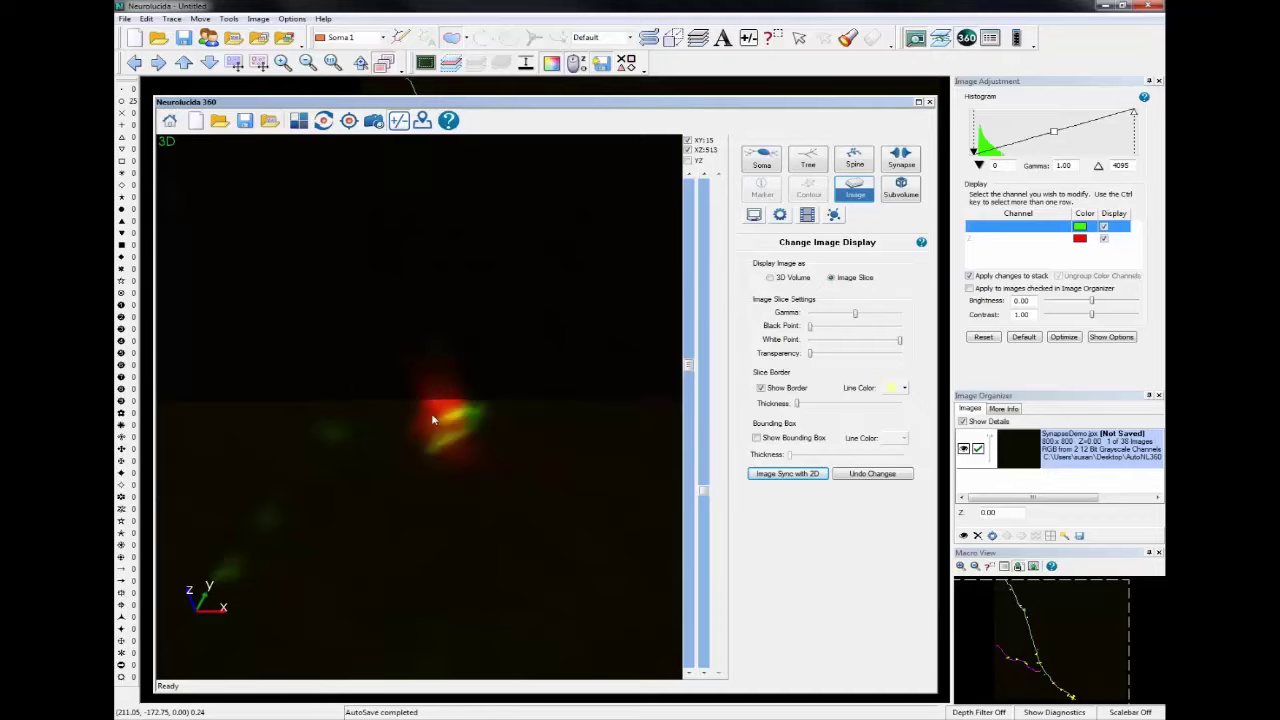
left_click(398, 121)
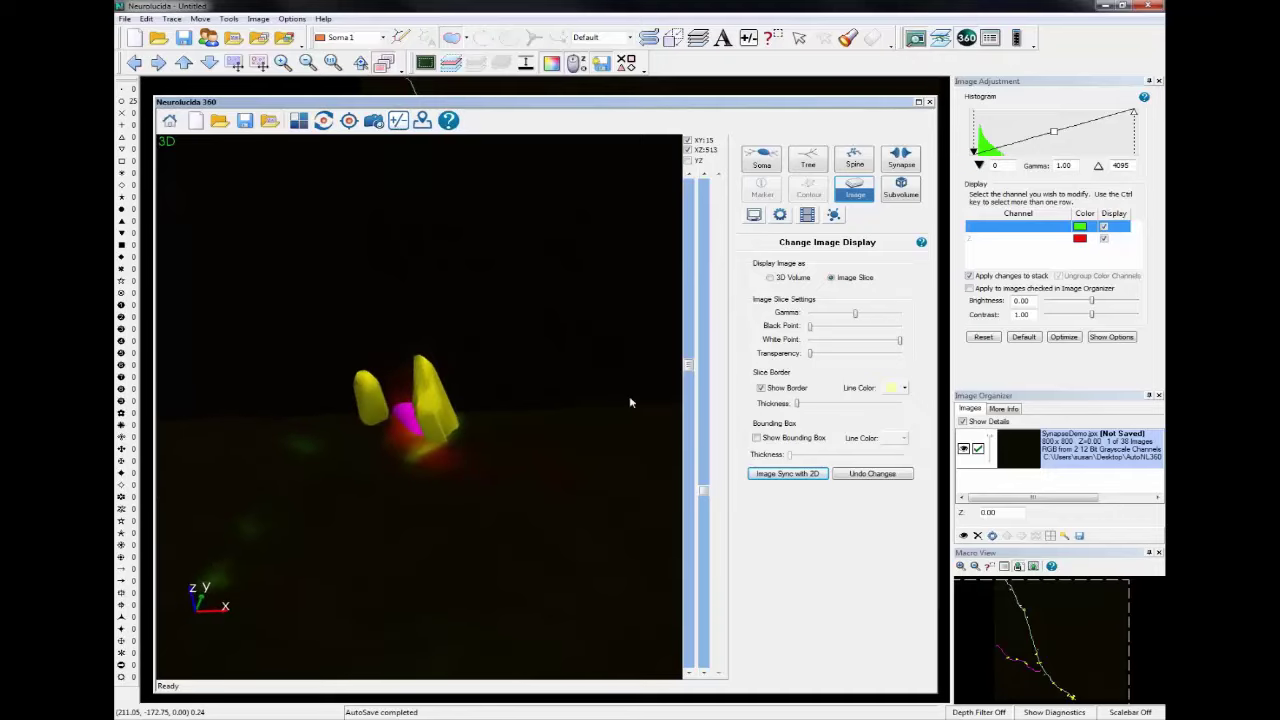
left_click(704, 490)
left_click_drag(704, 490, 705, 485)
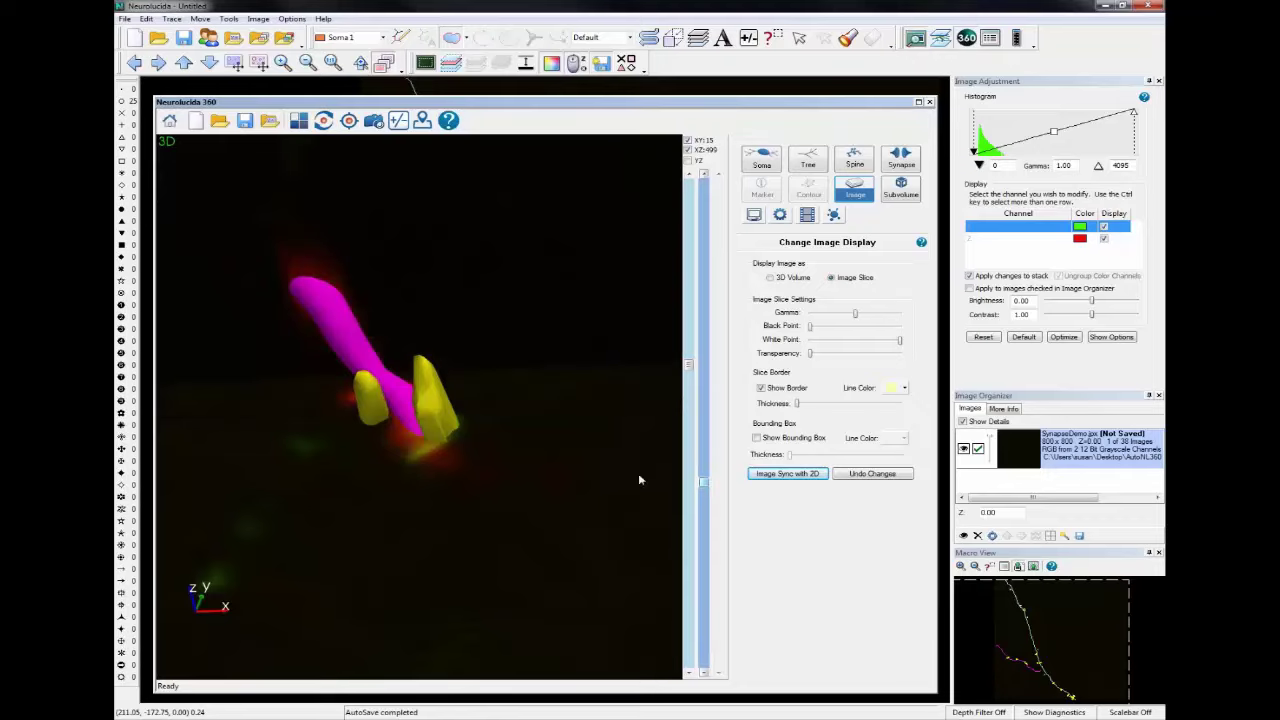
- Move the XY slice to 14 and toggle the tracing's visibility to compare the two detected synapses with the image
left_click(398, 121)
left_click(398, 121)
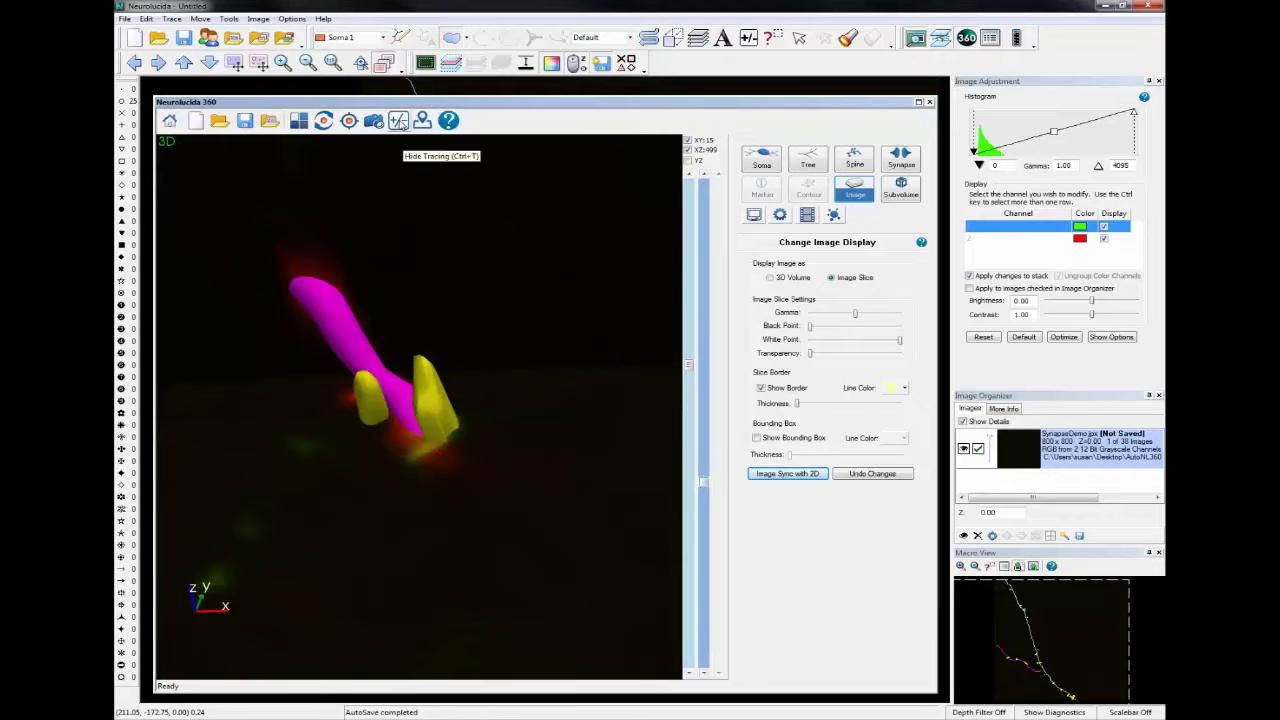
left_click_drag(688, 365, 688, 352)
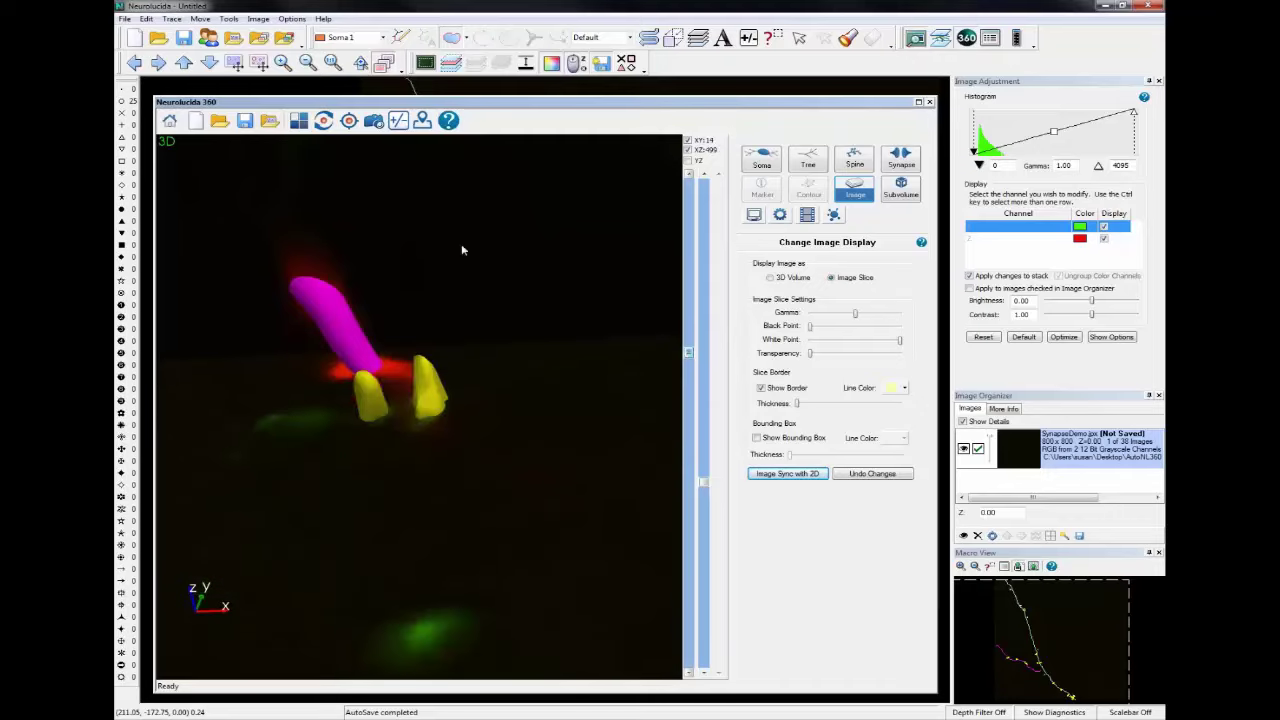
left_click(399, 121)
left_click(399, 121)
left_click(399, 121)
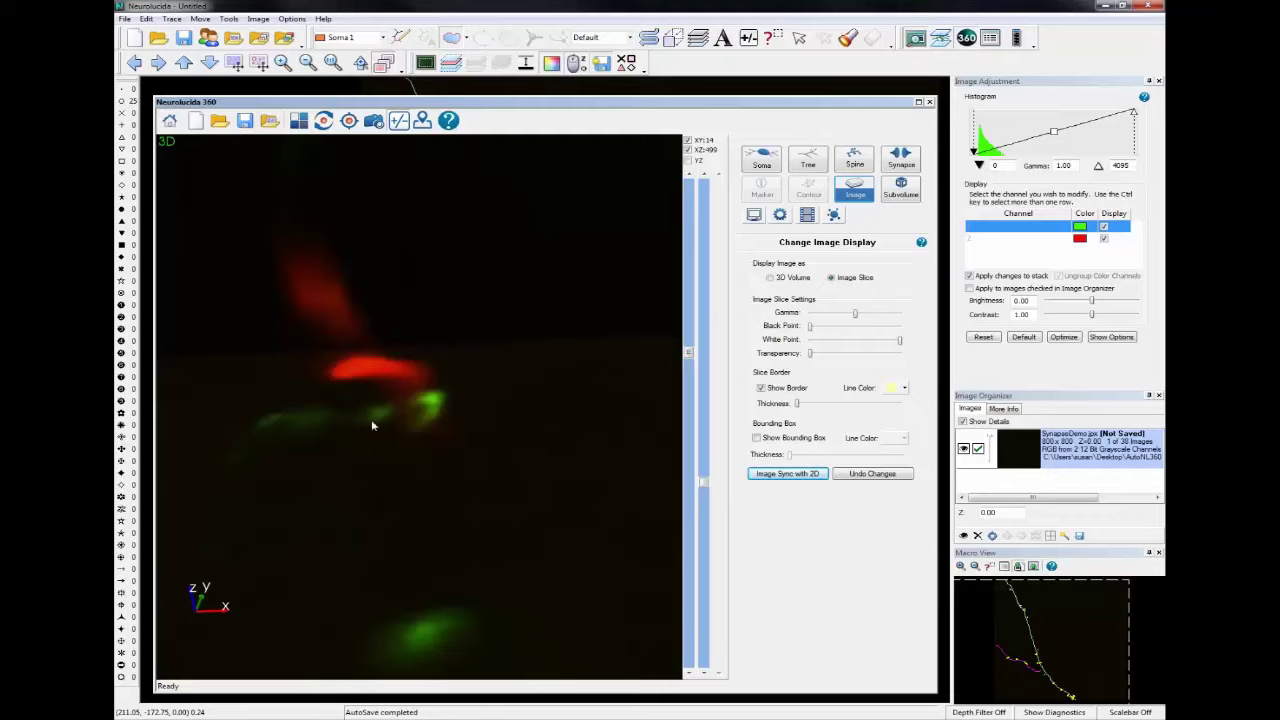
left_click(399, 121)
- Move the XY slice to 22 and the XZ slice to 558 to examine the synapses farther along the magenta dendrite
mouse_move(457, 469)
left_mouse_down()
mouse_move(414, 503)
mouse_move(430, 521)
left_mouse_up()
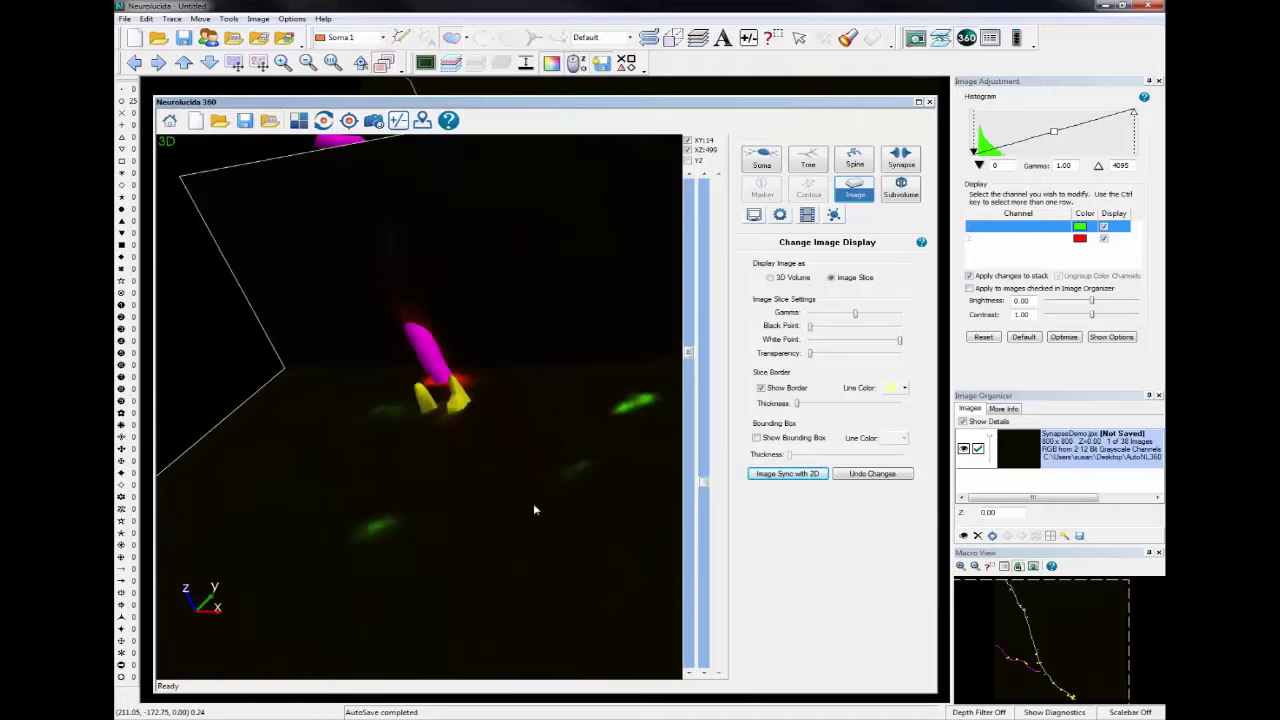
mouse_move(530, 505)
left_mouse_down()
mouse_move(443, 380)
mouse_move(409, 368)
left_mouse_up()
left_click_drag(688, 352, 690, 457)
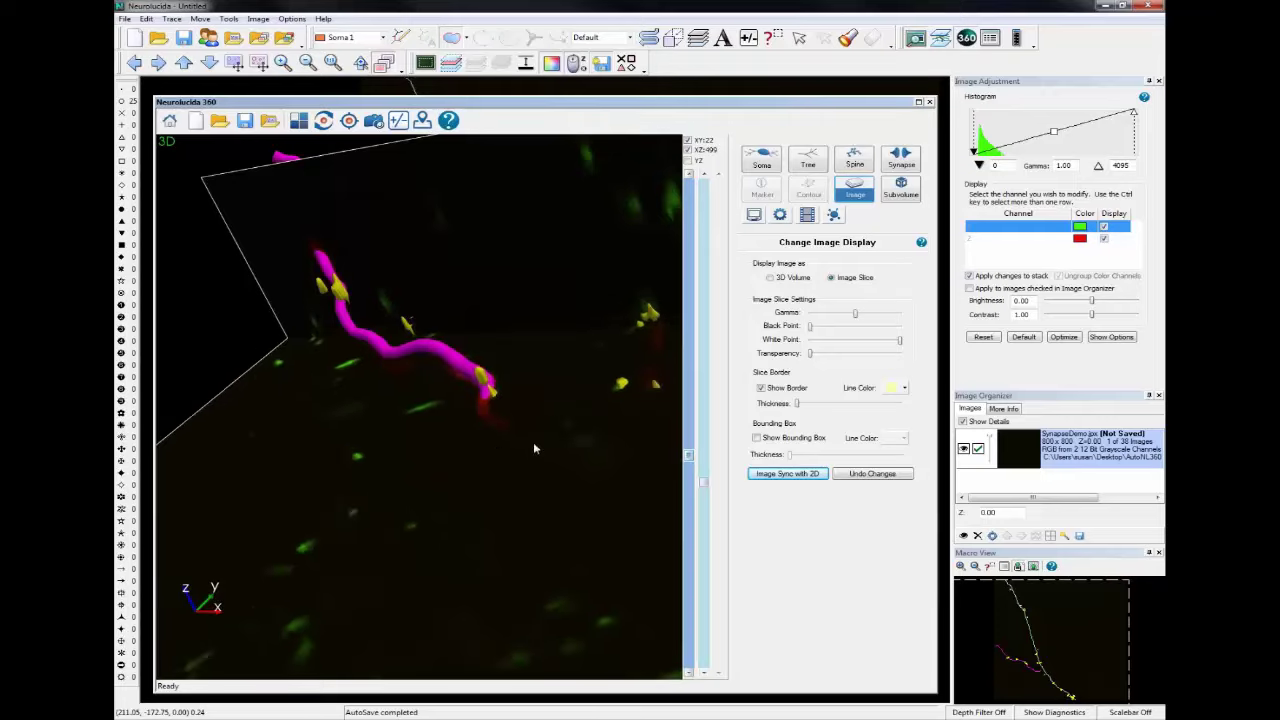
left_click_drag(534, 446, 437, 484)
scroll(437, 484, "up", 10)
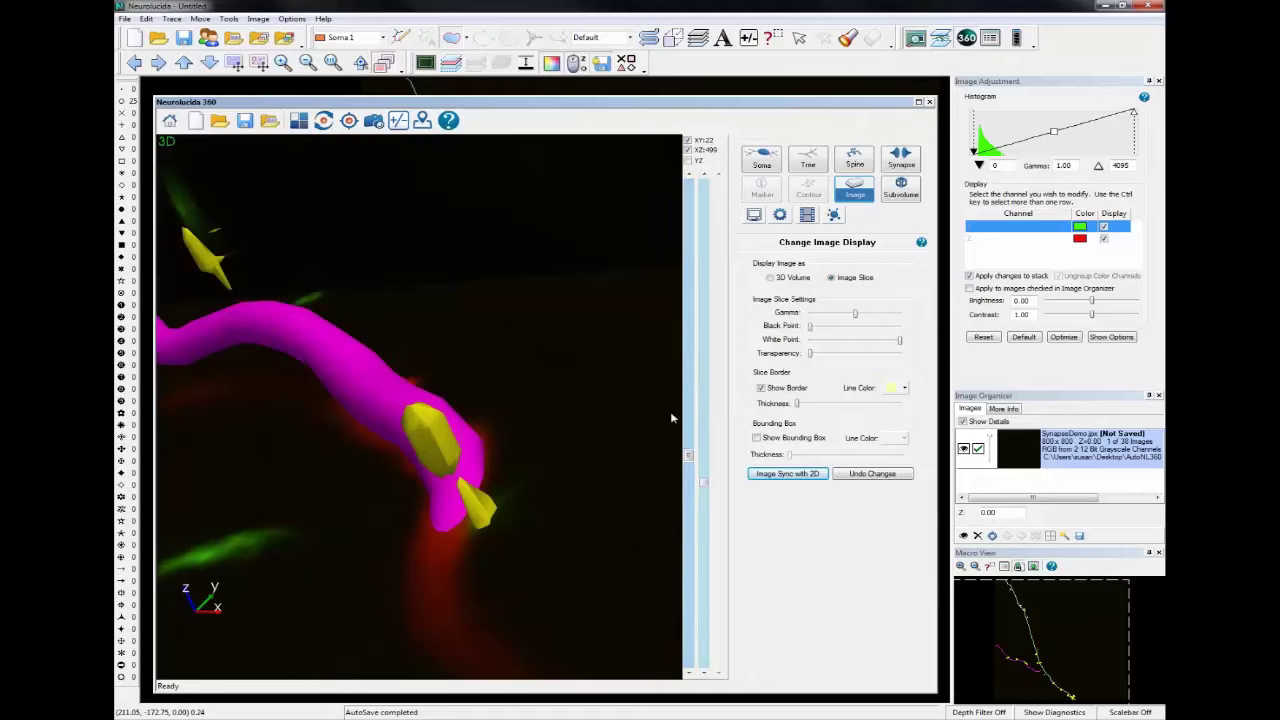
left_click_drag(704, 464, 701, 520)
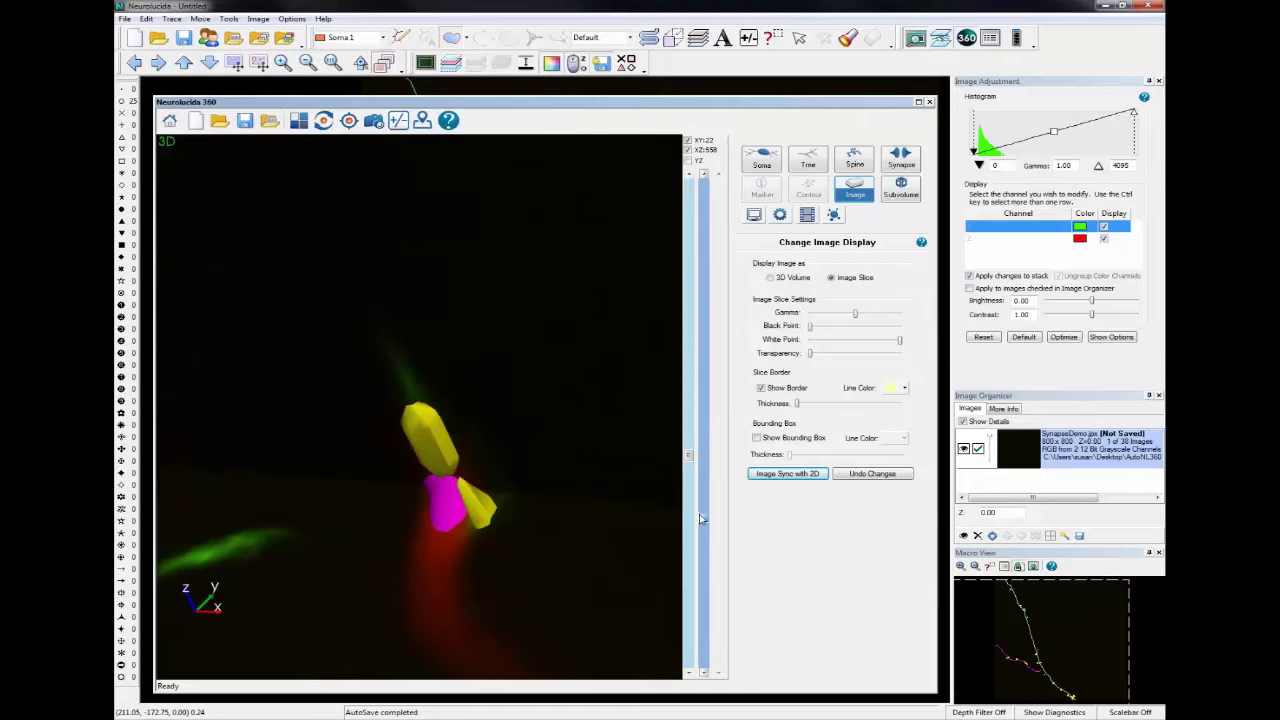
- Hide and show the tracing, and inspect from several angles how the two synapses touch the magenta dendrite
left_click(398, 121)
left_click(398, 121)
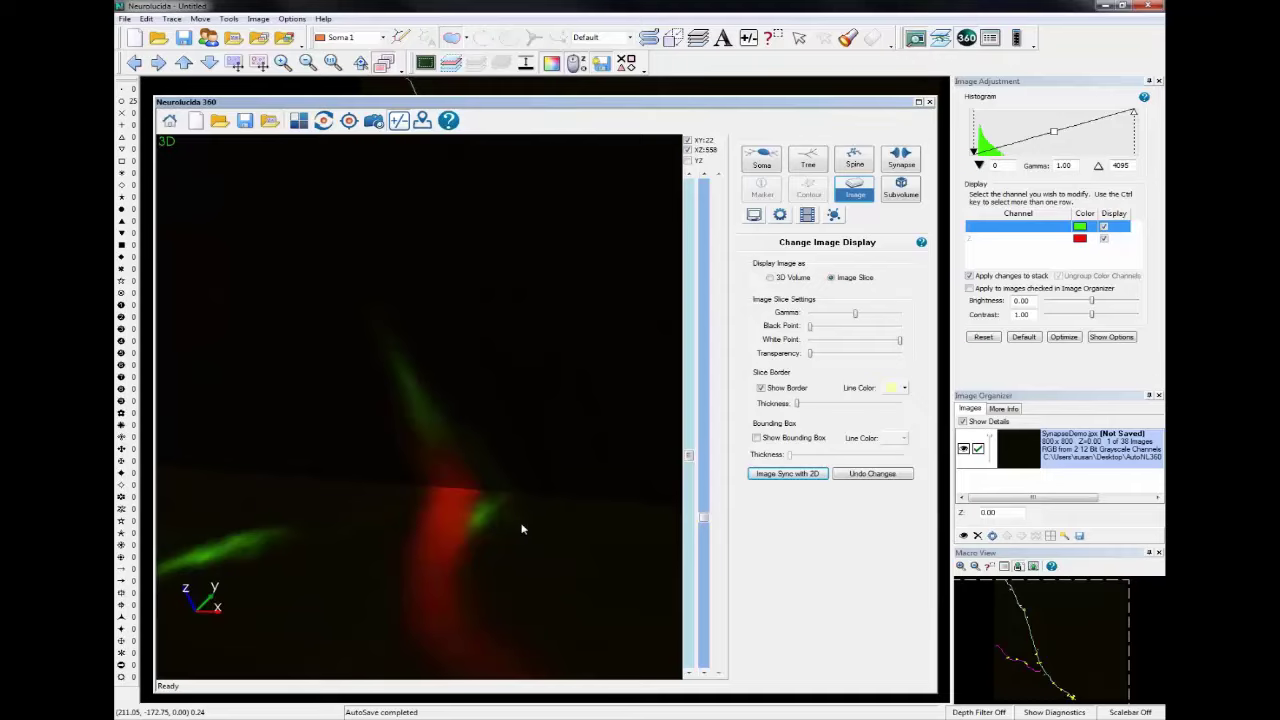
left_click(398, 121)
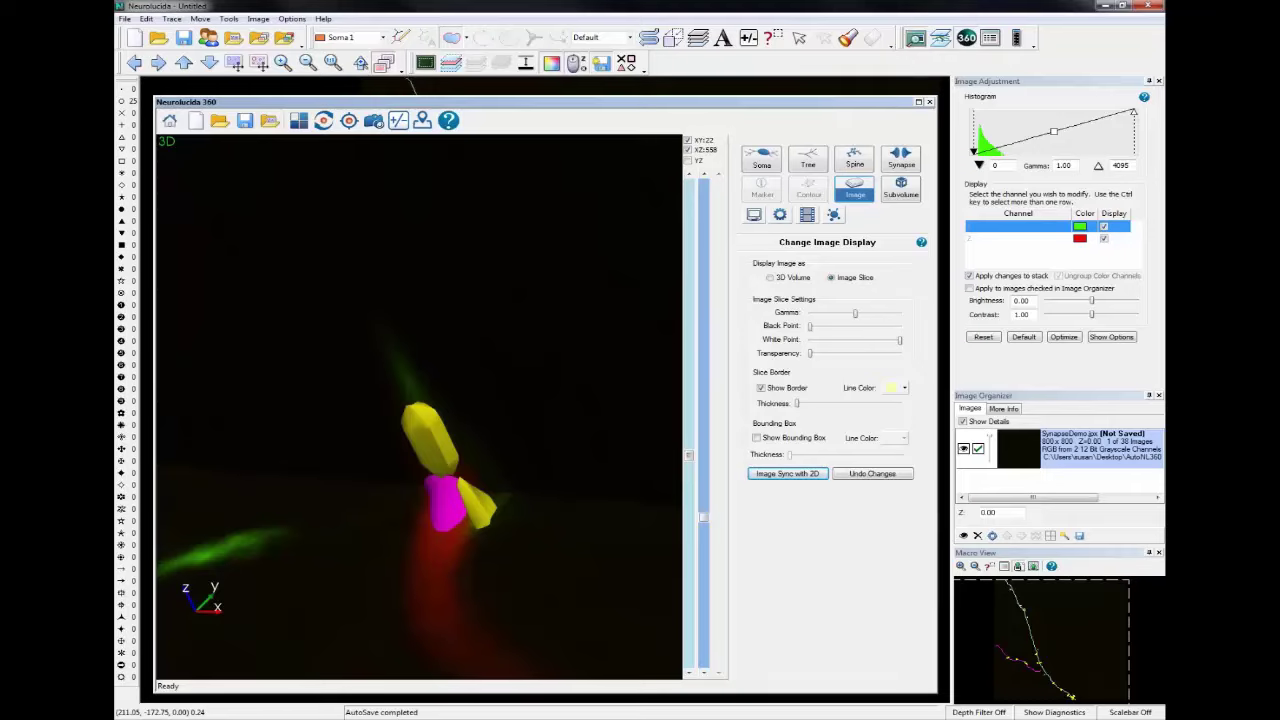
left_click_drag(571, 469, 549, 474)
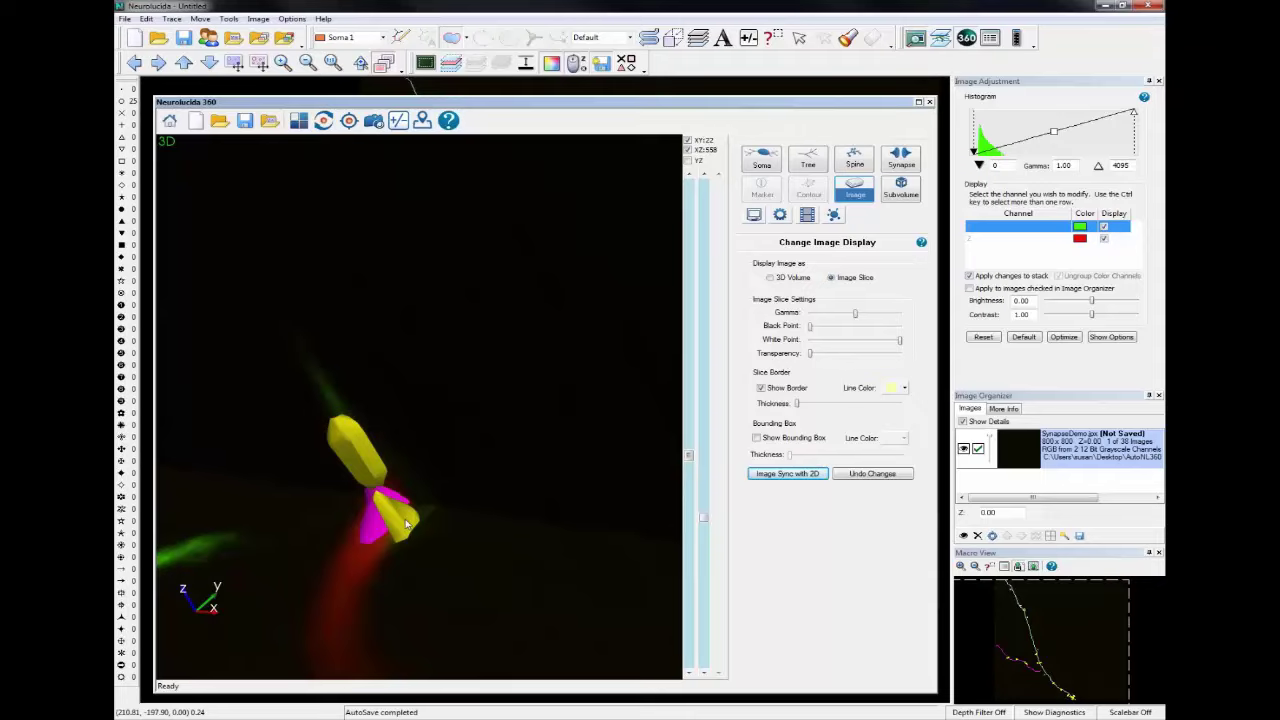
left_click_drag(406, 522, 479, 456)
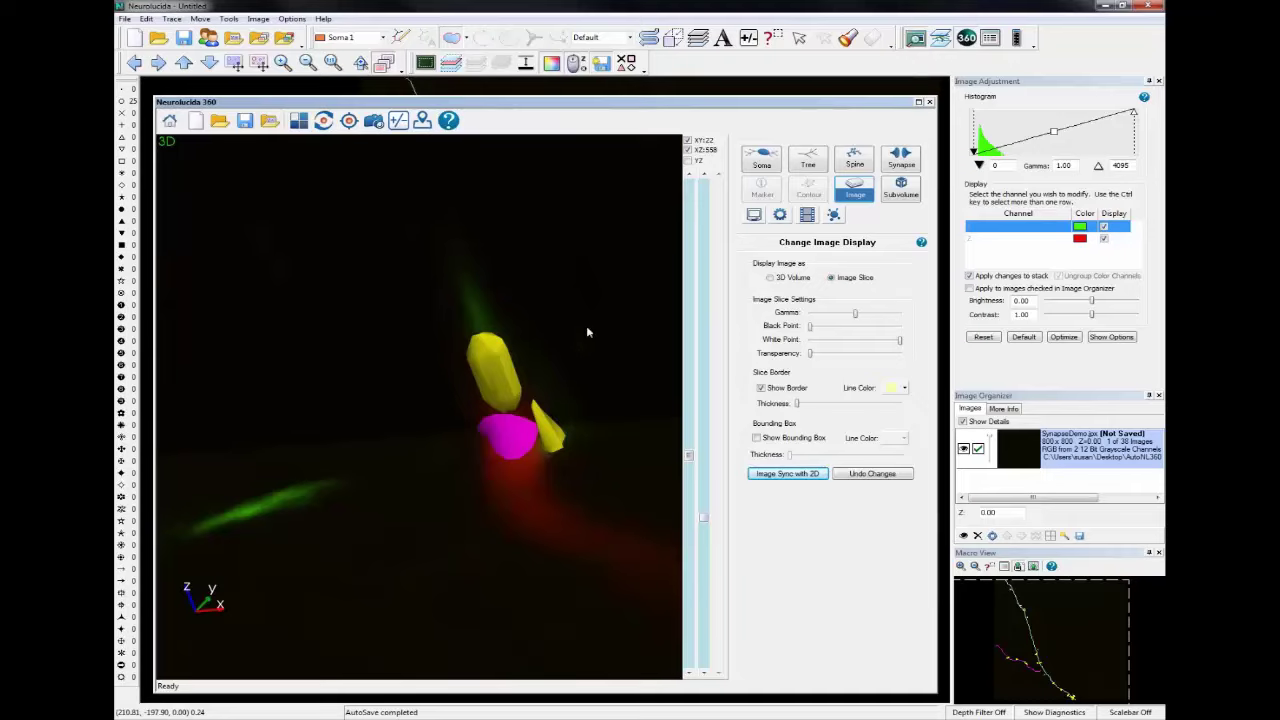
left_click_drag(528, 444, 519, 458)
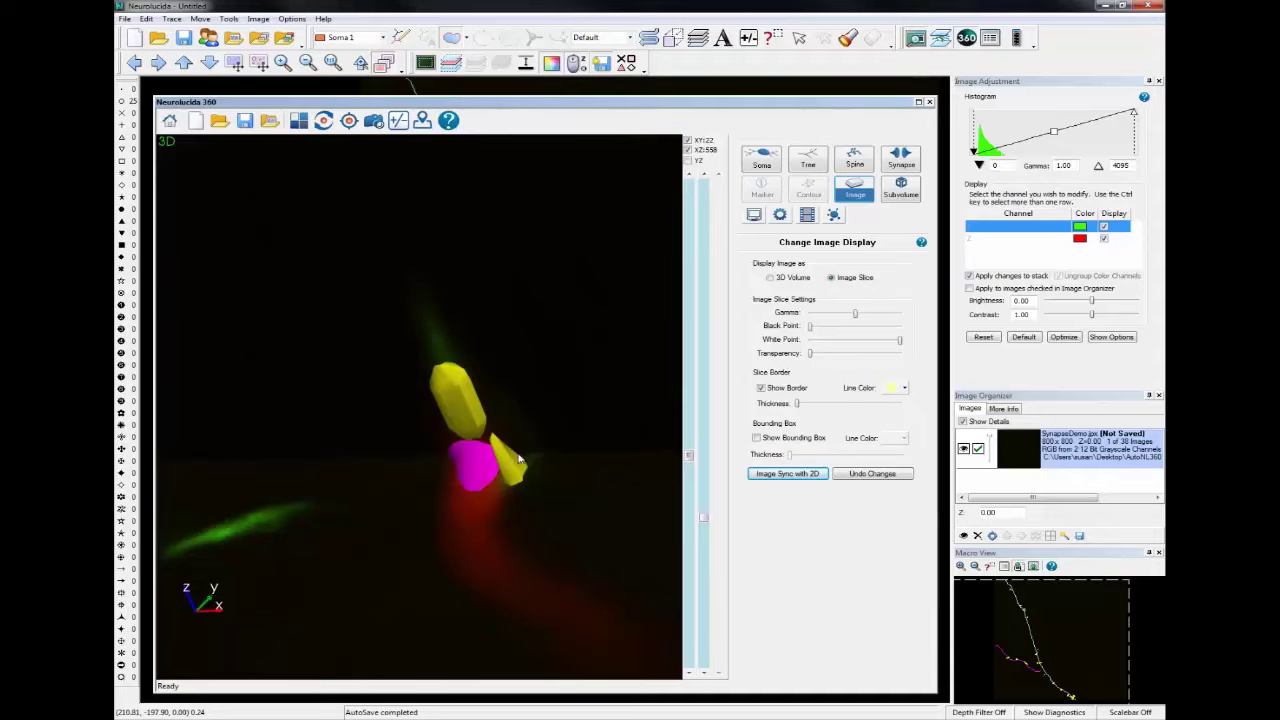
- Display the image as a 3D volume instead of slices
scroll(519, 458, "down", 2)
scroll(504, 420, "down", 1)
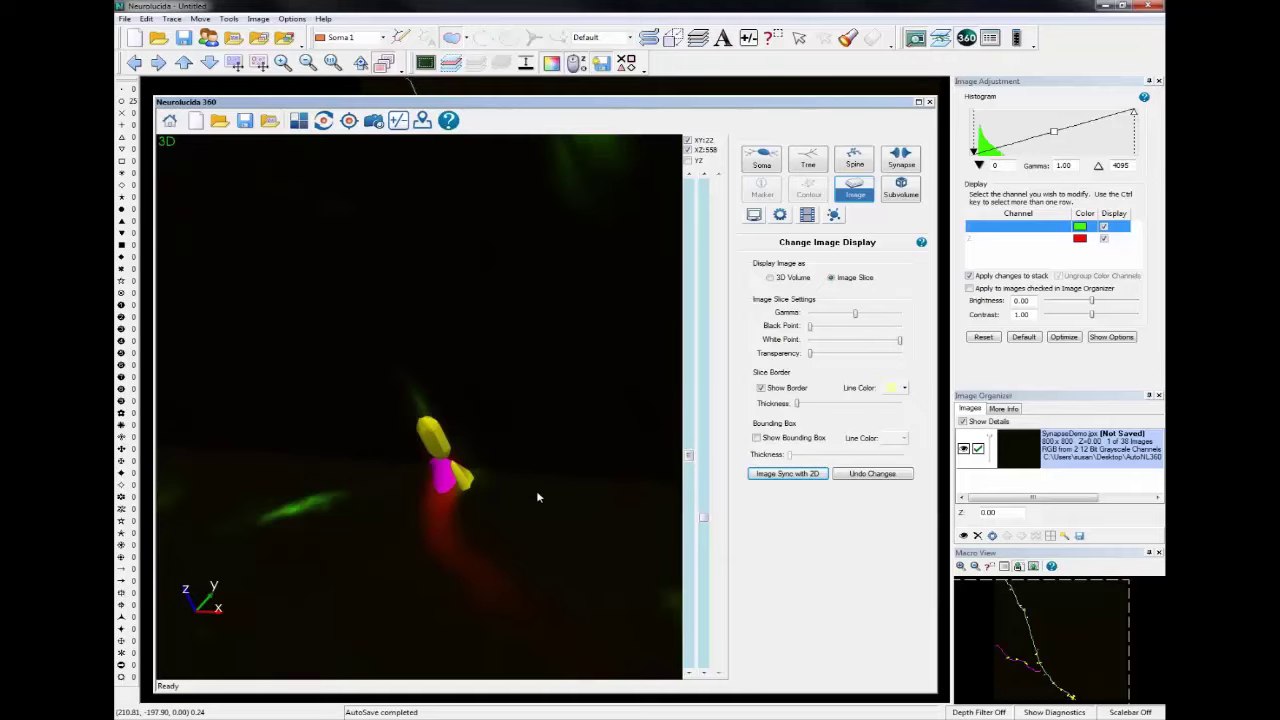
left_click(770, 277)
left_click_drag(550, 343, 463, 476)
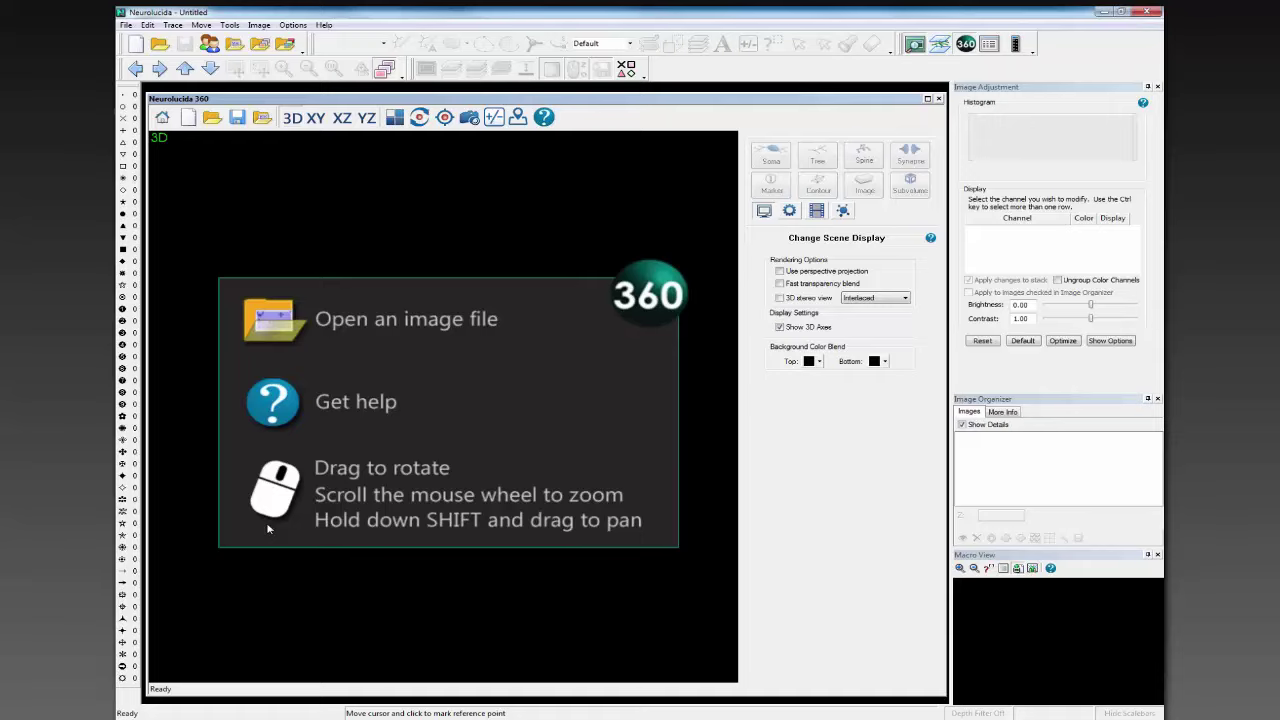
- Open the image file montage_C1_channel2_20x.jpx from the AutoNL360 Webinar folder
left_click(263, 120)
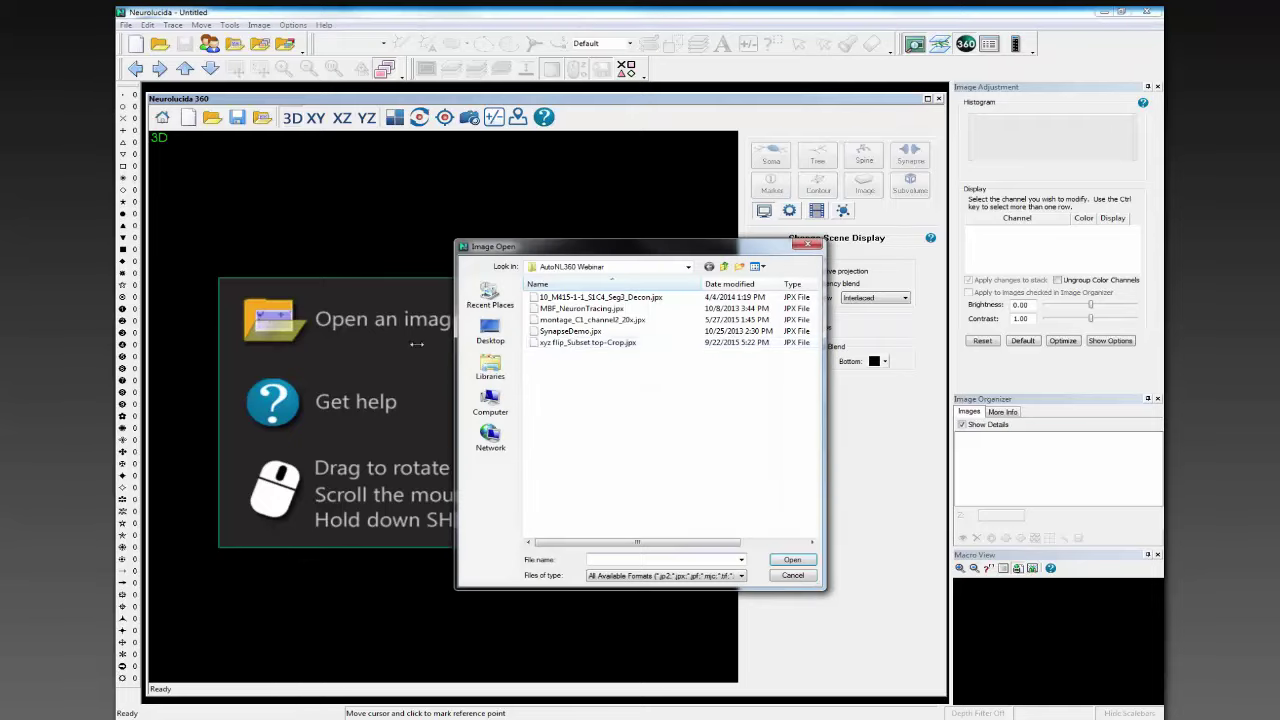
left_click(577, 321)
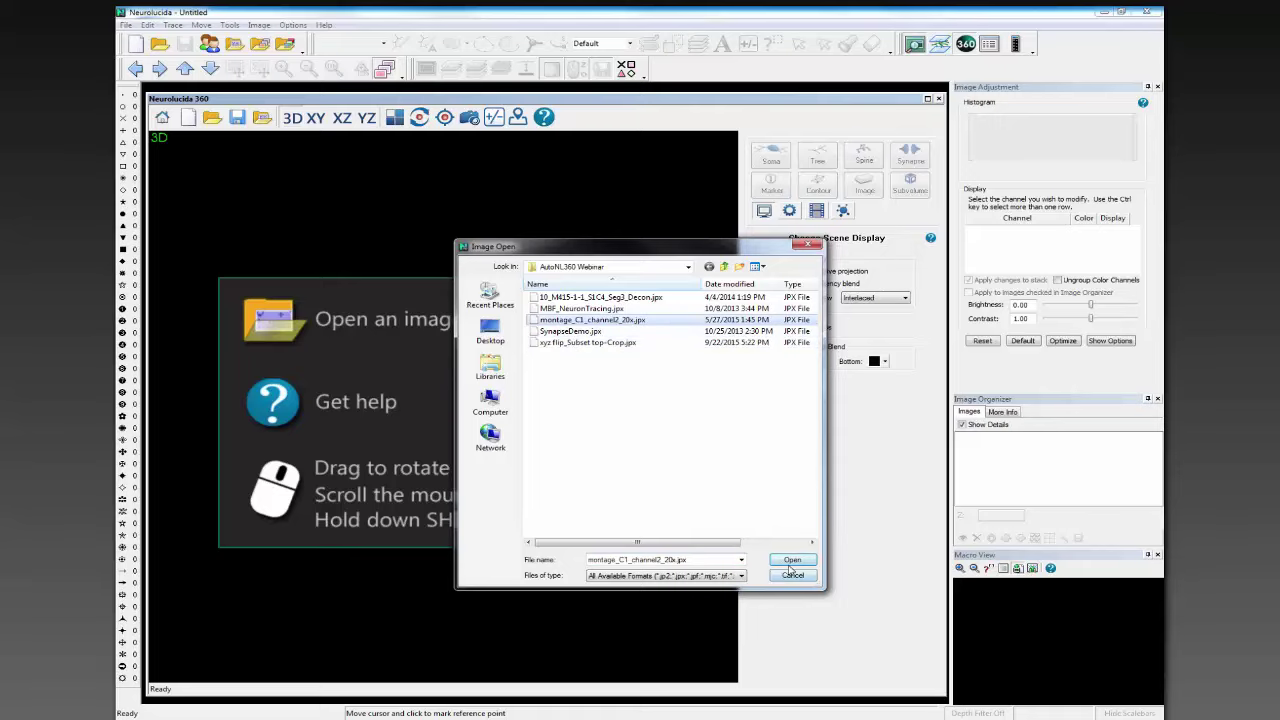
left_click(791, 561)
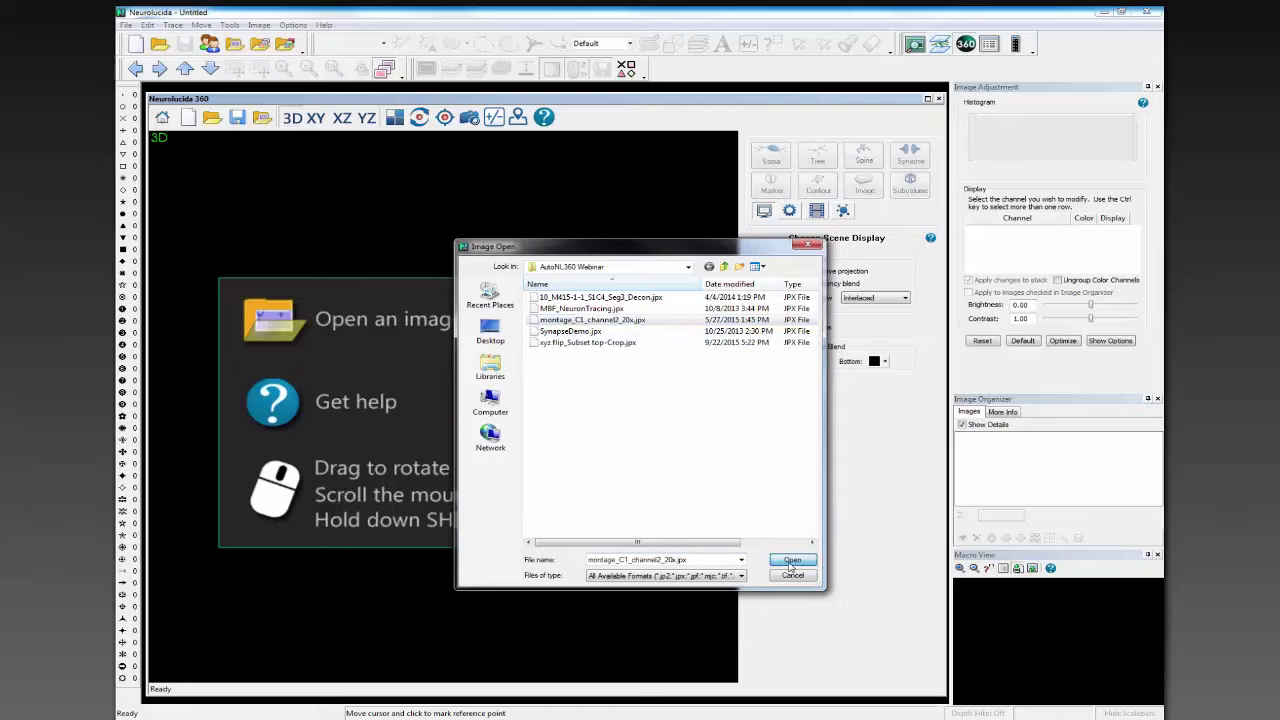
left_click(729, 454)
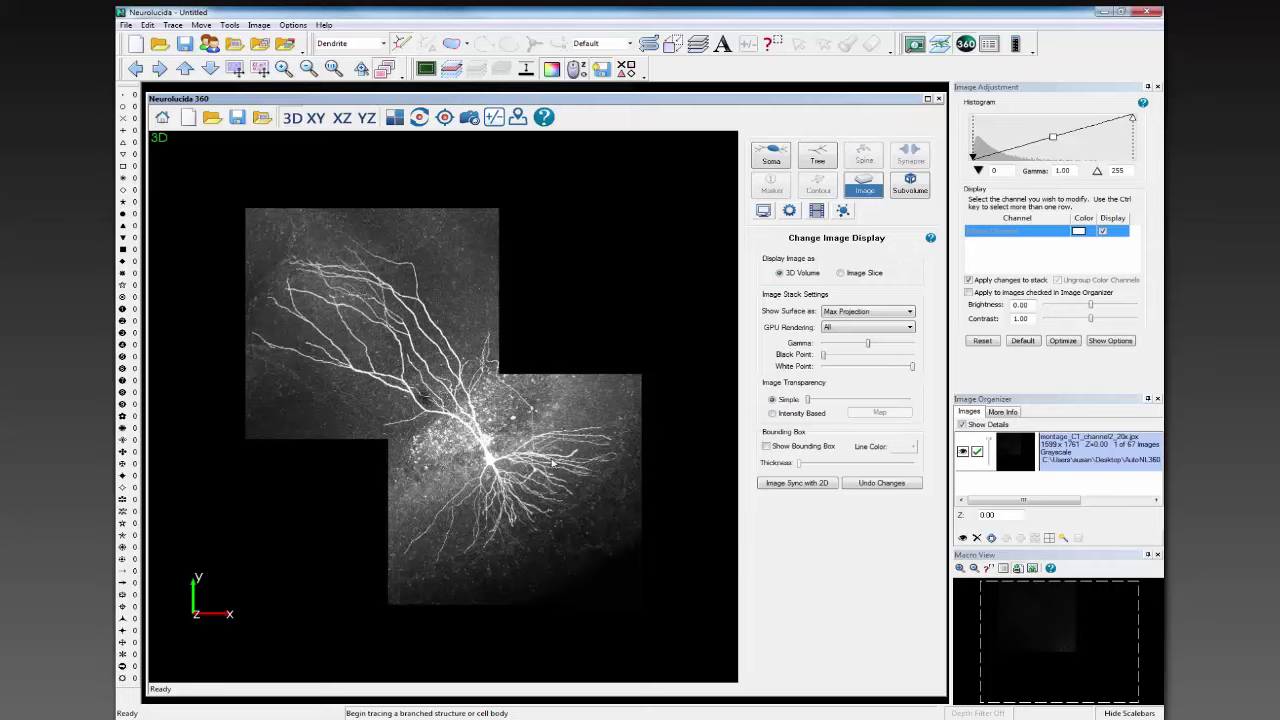
- Examine the soma and the dendrites of the neuron in the image volume from different angles and distances
scroll(553, 463, "up", 2)
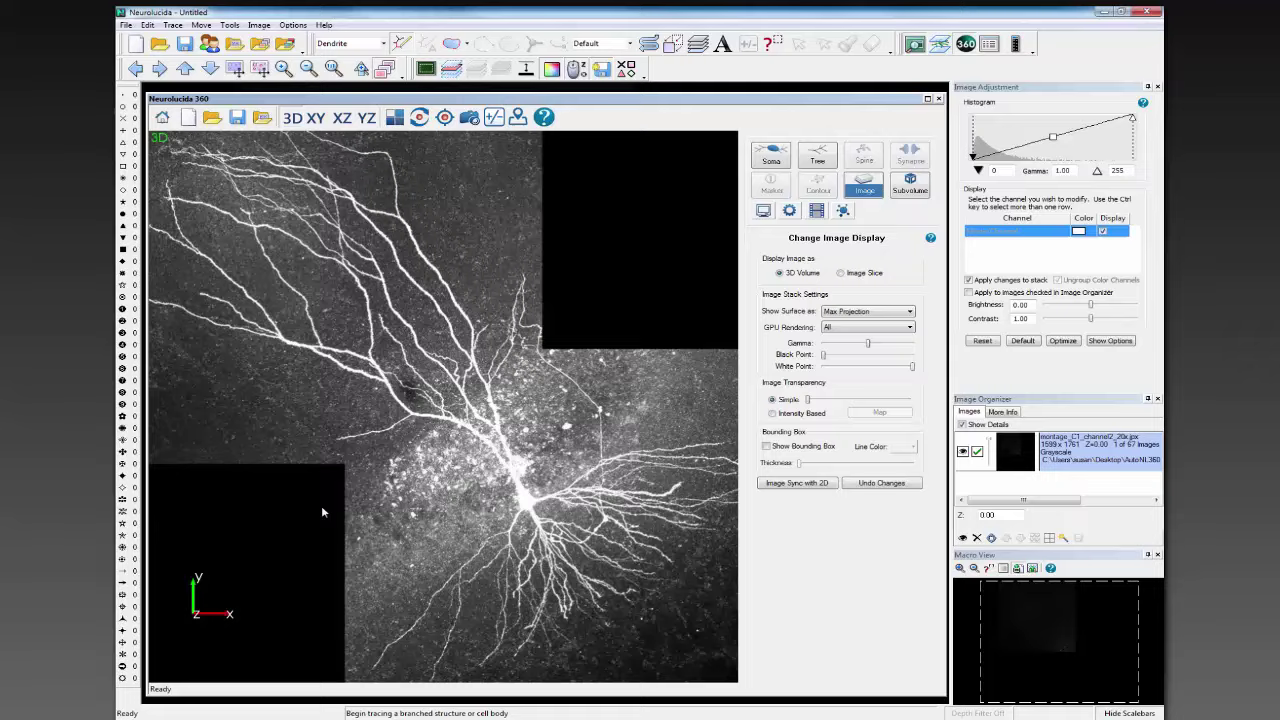
mouse_move(321, 505)
left_mouse_down()
mouse_move(524, 503)
mouse_move(321, 524)
left_mouse_up()
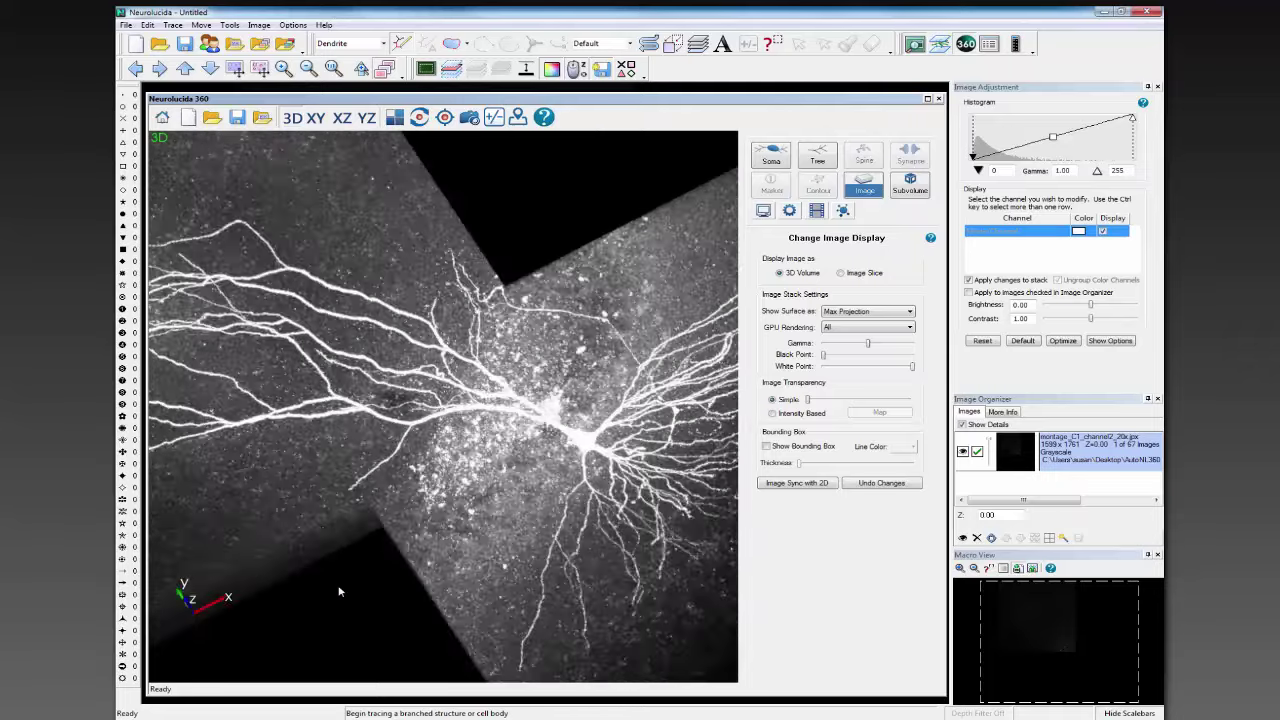
left_click_drag(339, 592, 540, 430)
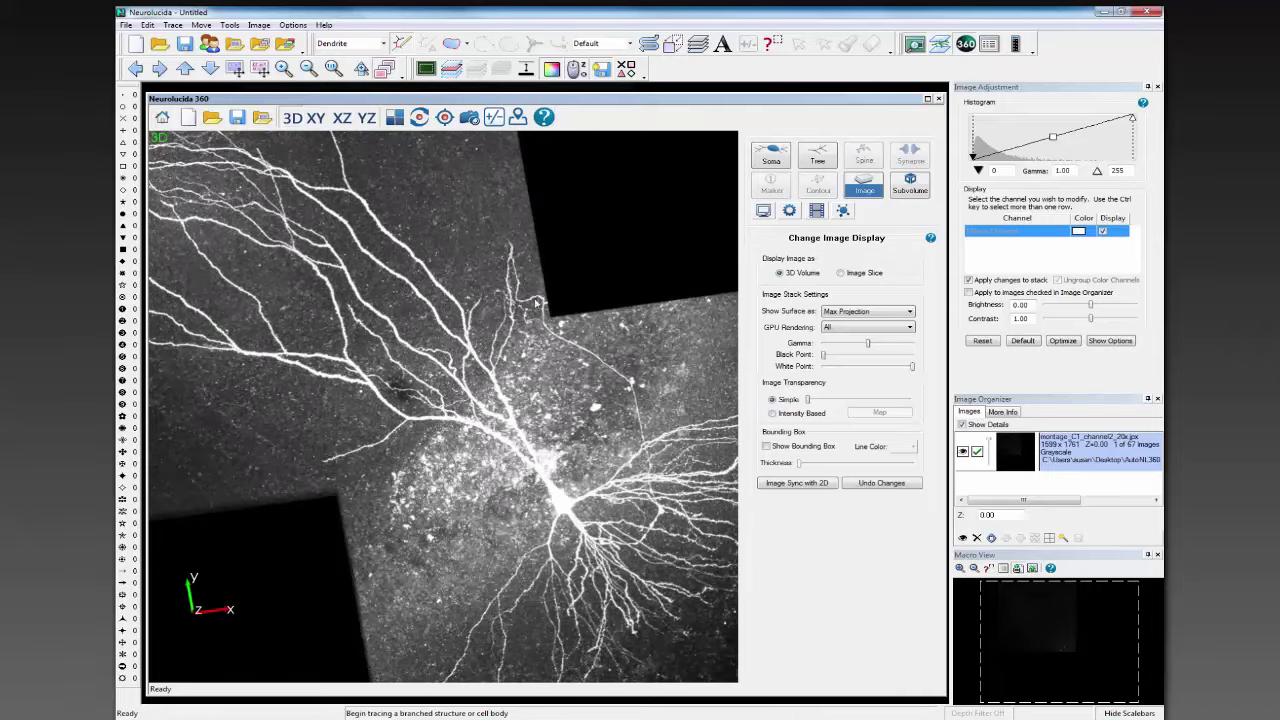
scroll(645, 452, "up", 2)
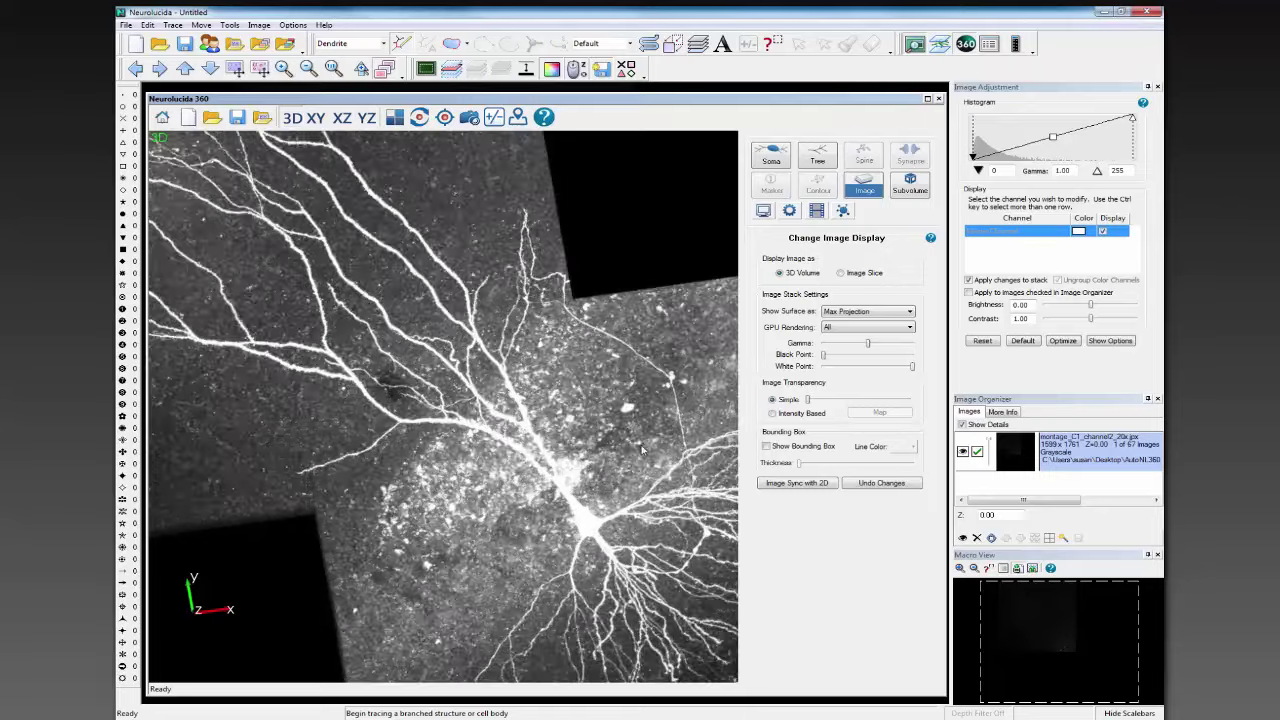
scroll(645, 452, "up", 3)
right_click_drag(493, 397, 487, 457)
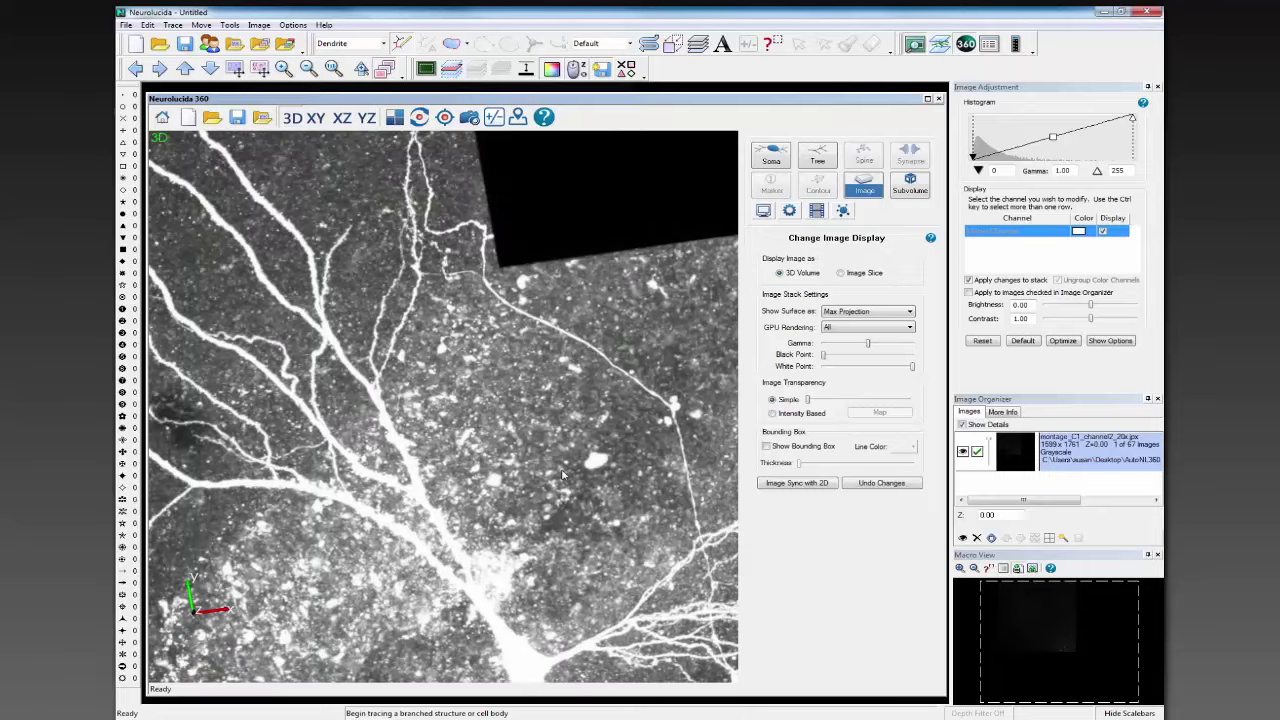
scroll(563, 476, "down", 5)
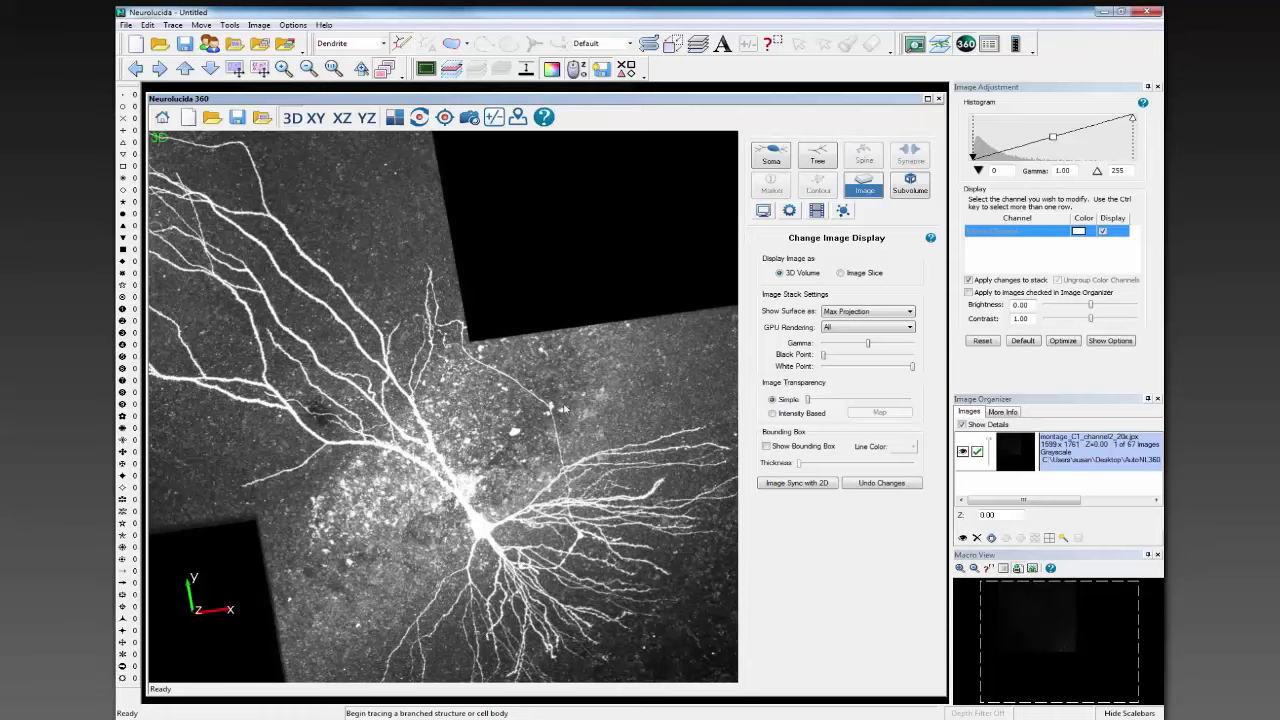
- Set the soma detector's largest cross section to 32 µm and model the neuron's soma where the dendrites converge
left_click(772, 164)
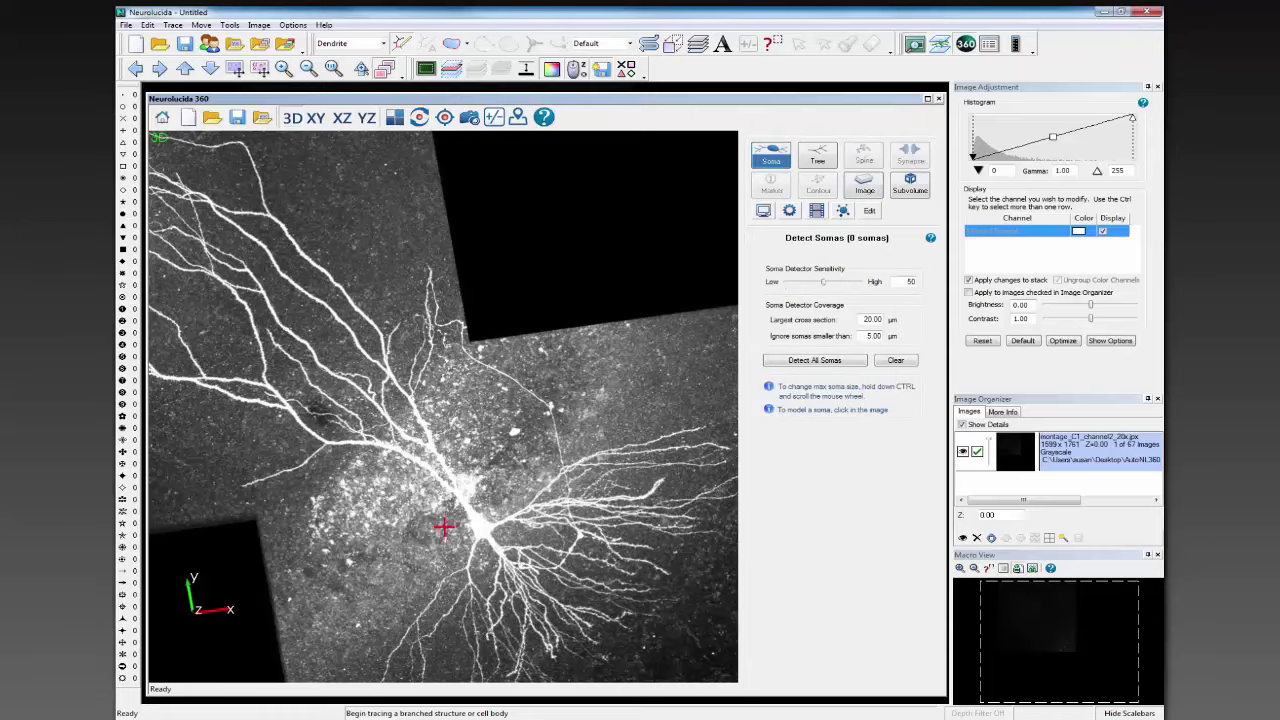
scroll(443, 526, "up", 2)
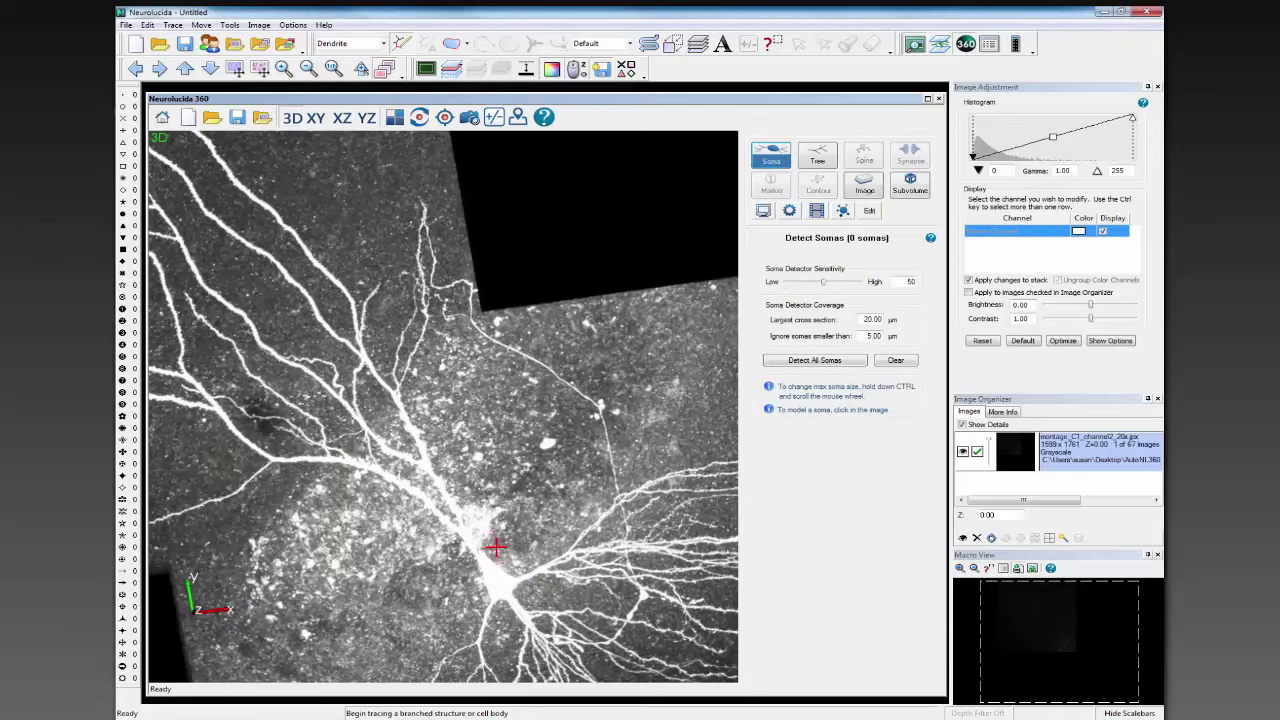
middle_click_drag(519, 538, 513, 401)
scroll(513, 401, "up", 3, "ctrl")
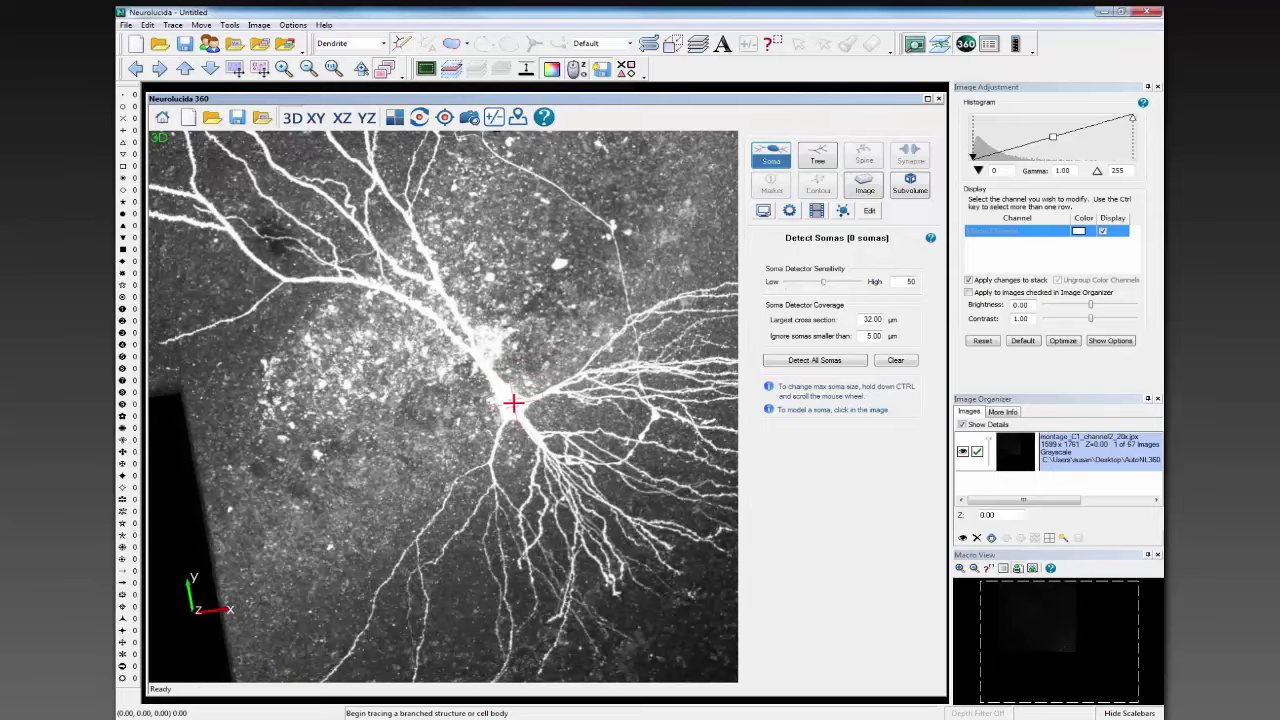
left_click(513, 403)
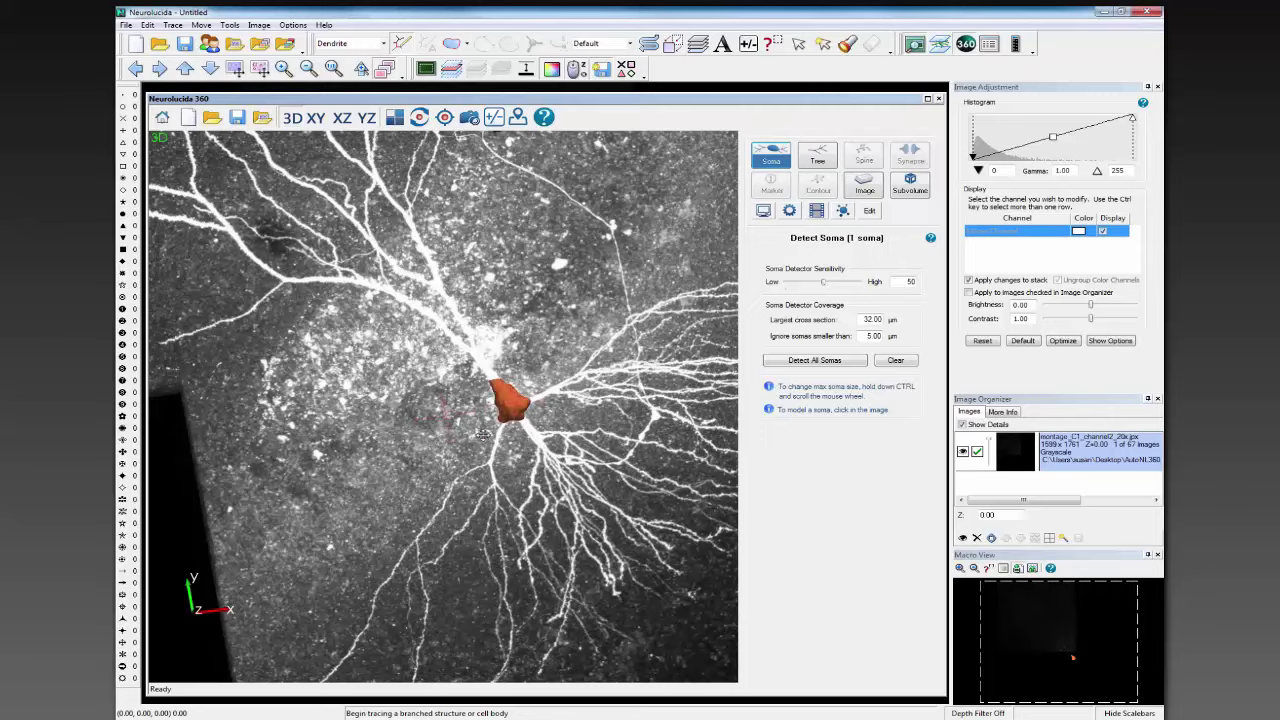
right_click_drag(483, 435, 329, 340)
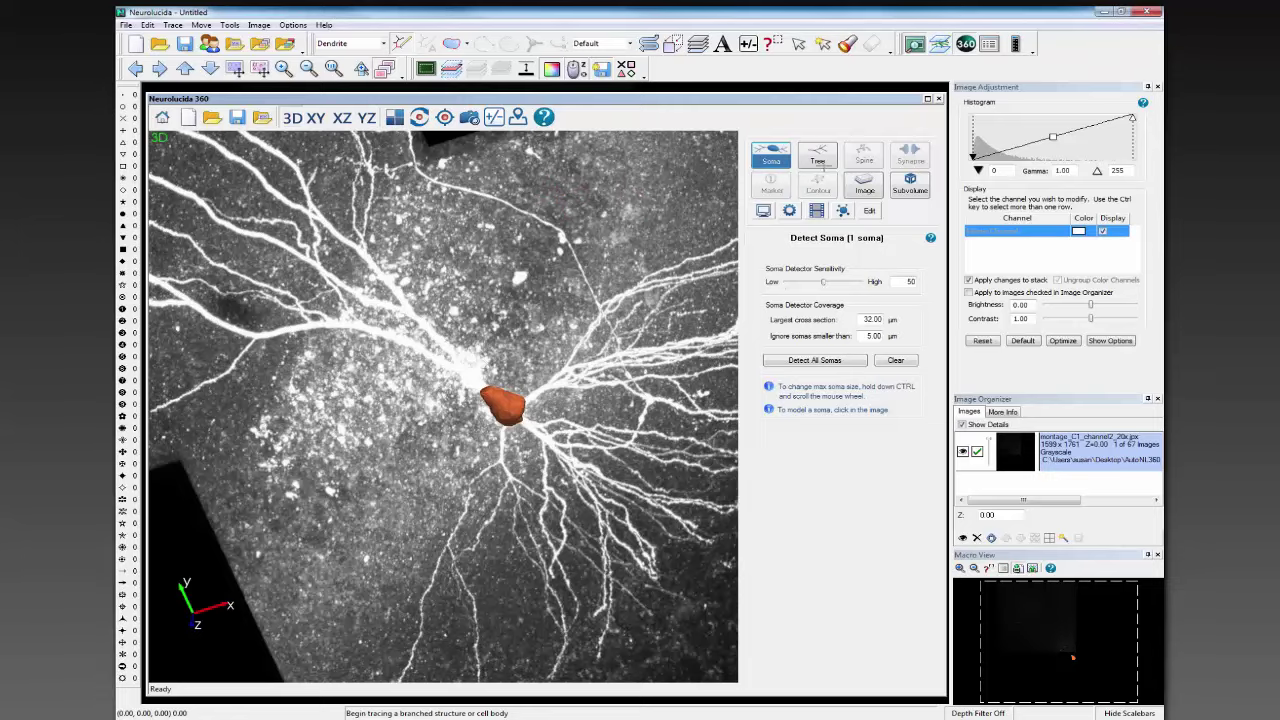
- Switch tree tracing to Interactive and trace the short, thick dendrite trunk directly below the soma
left_click(818, 160)
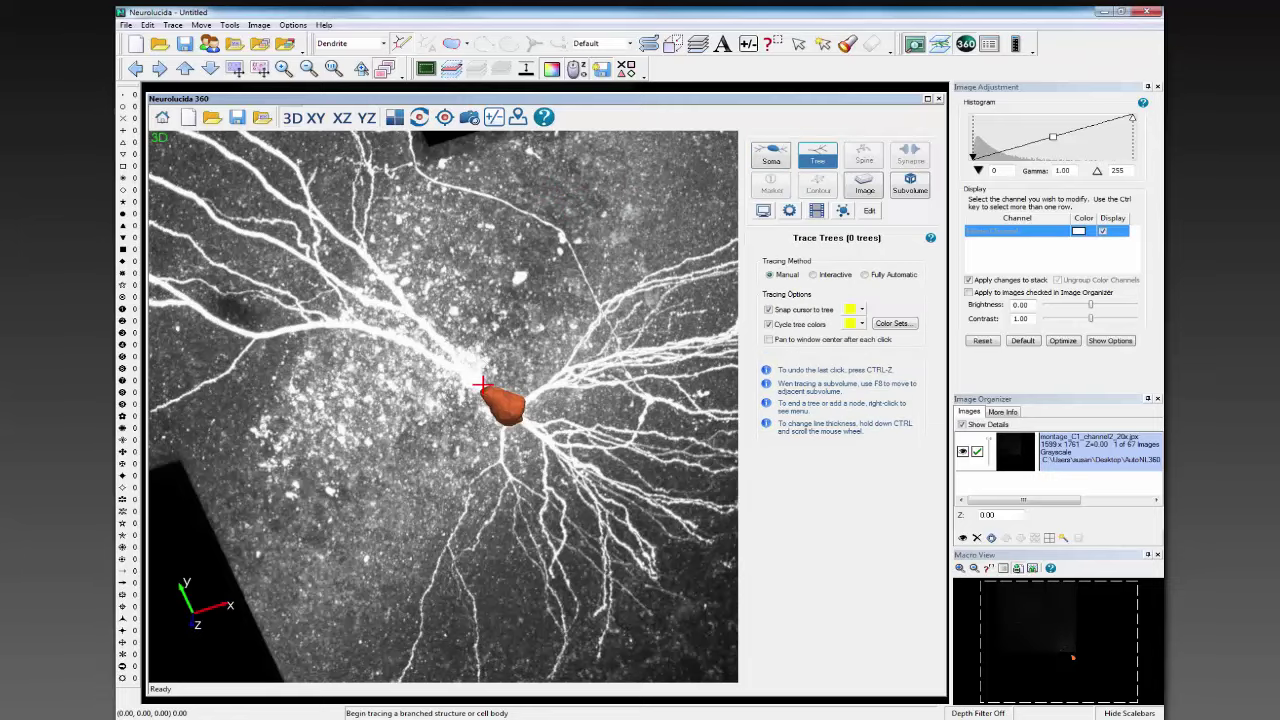
left_click(768, 339)
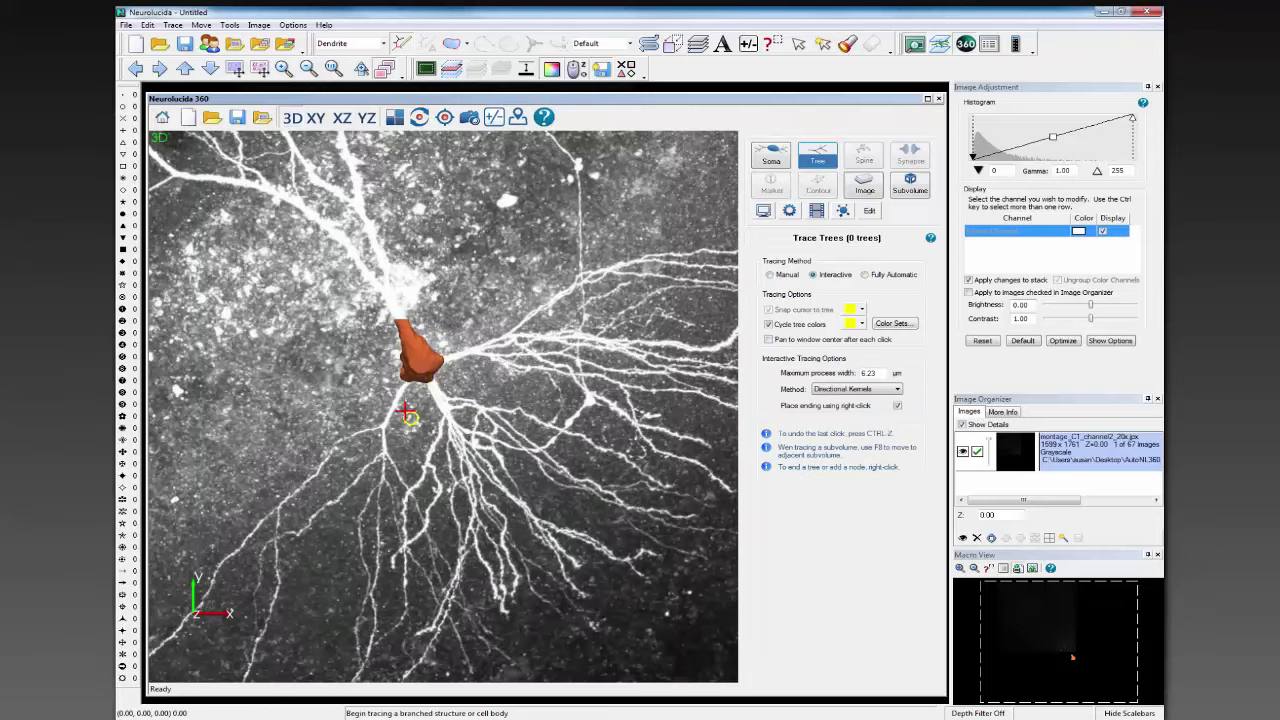
left_click(432, 388)
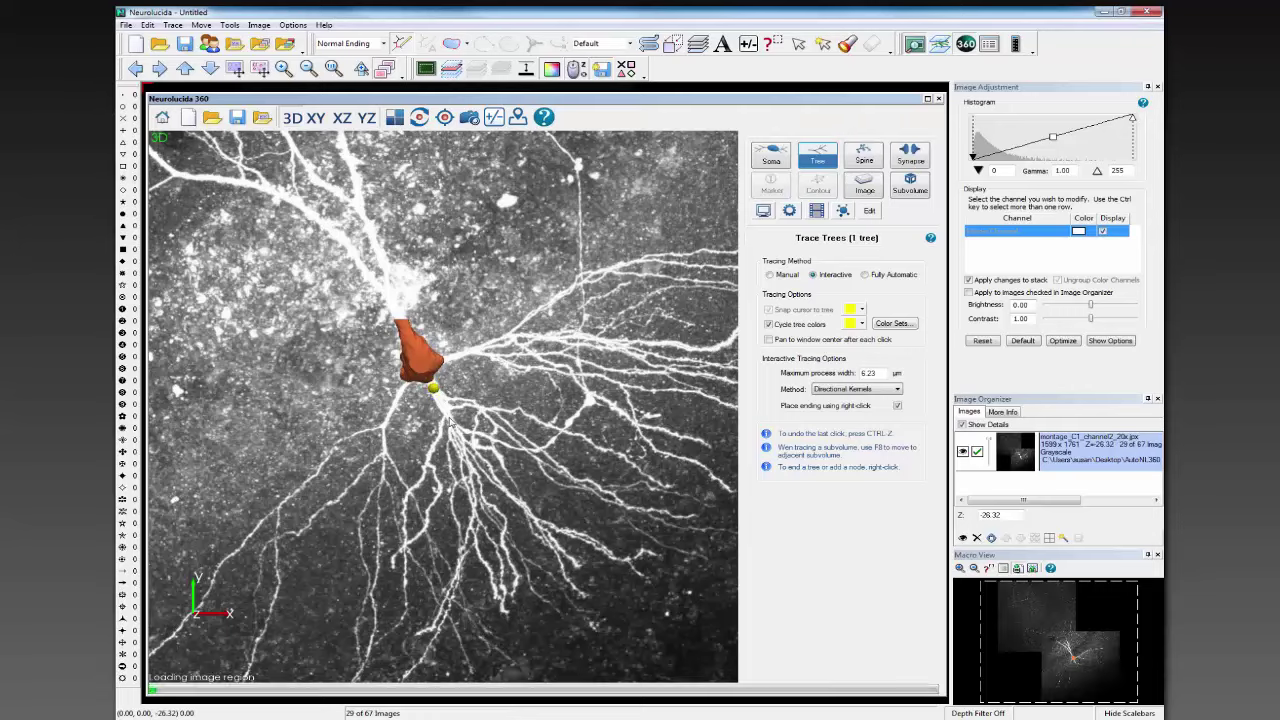
left_click(448, 411)
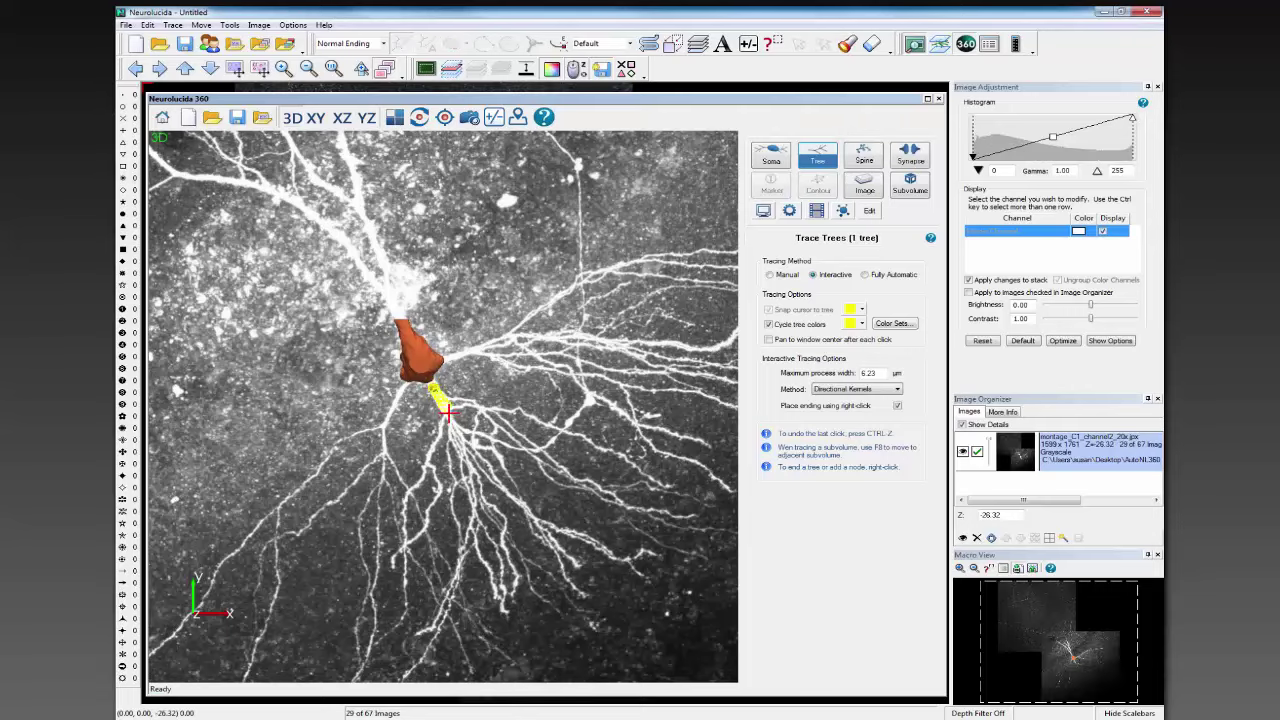
scroll(448, 411, "up", 5)
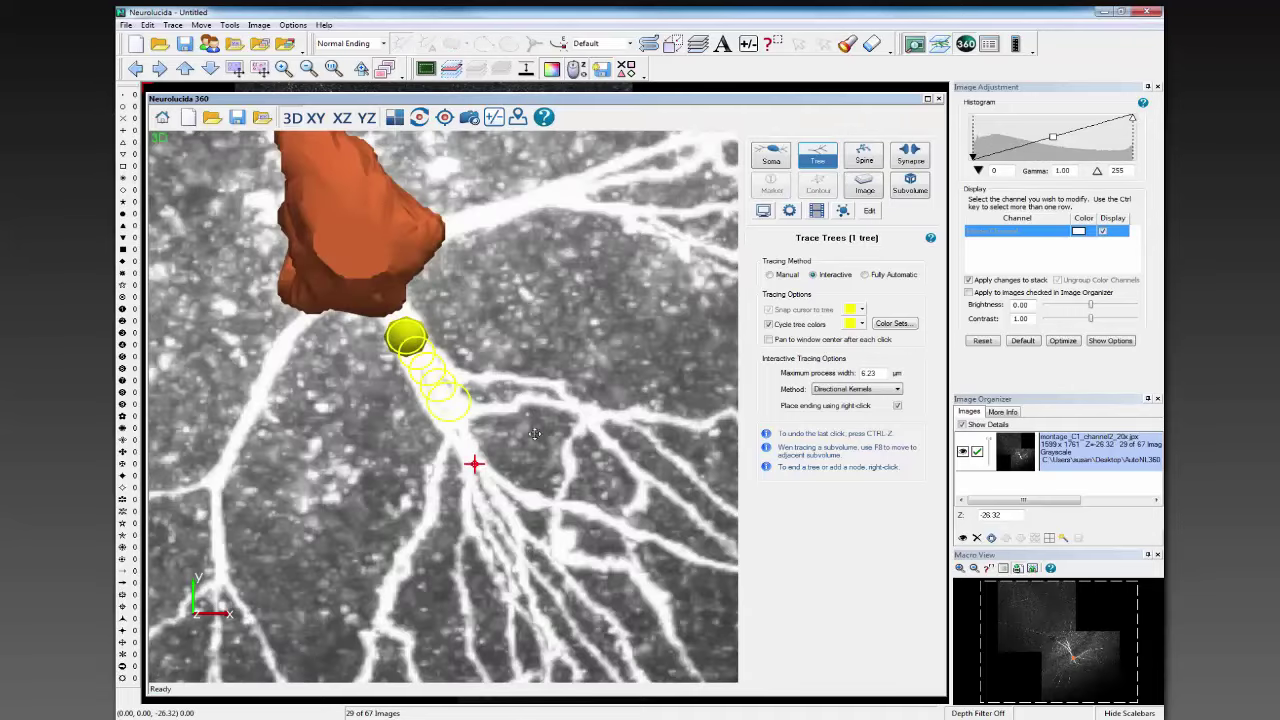
mouse_move(594, 382)
middle_mouse_down()
mouse_move(680, 382)
mouse_move(687, 422)
mouse_move(545, 432)
mouse_move(540, 399)
mouse_move(550, 455)
mouse_move(612, 414)
mouse_move(466, 452)
middle_mouse_up()
left_click(451, 406)
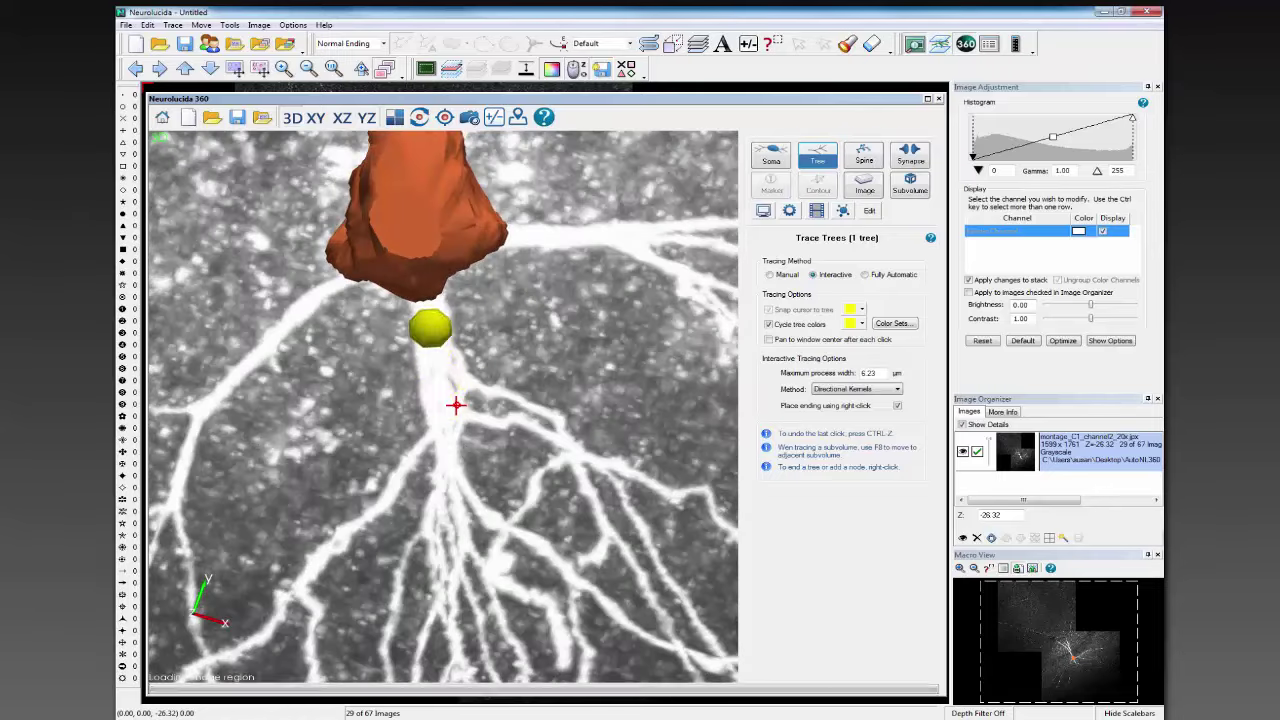
right_click(455, 406)
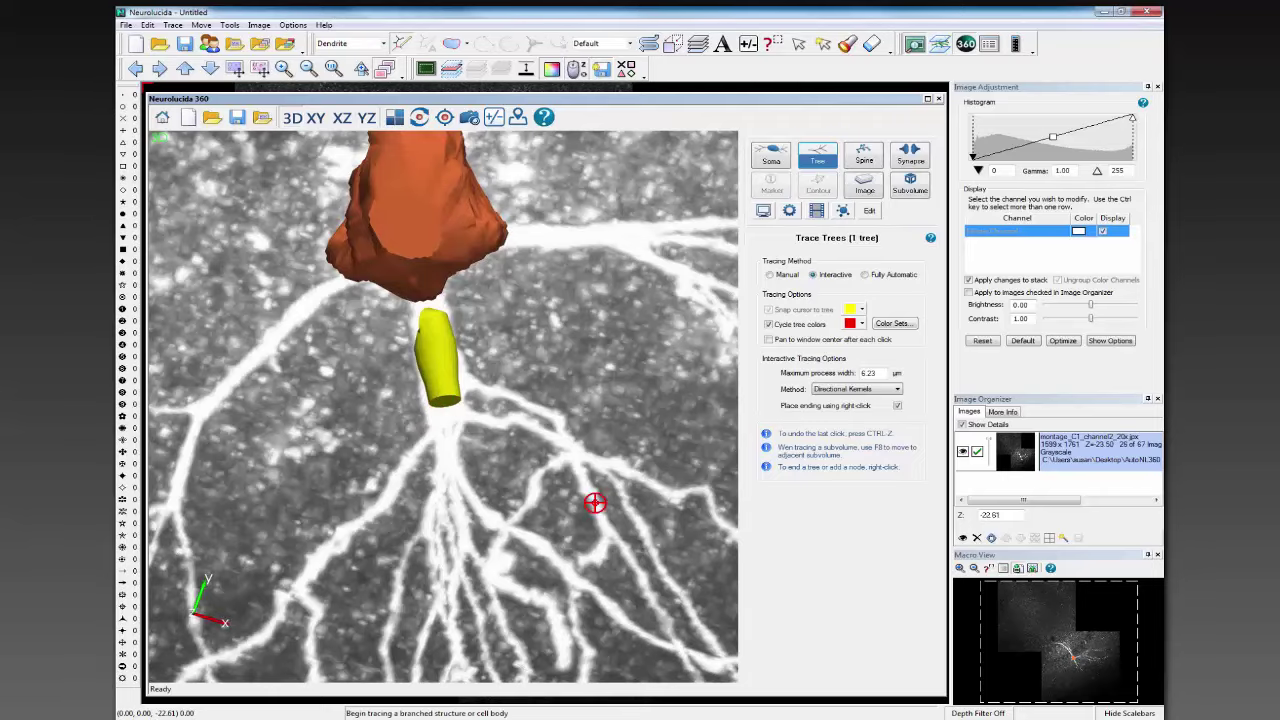
- Trace a dendrite from its far upper end, around the bend below the soma, and join it to the open end of the yellow trunk
middle_click_drag(603, 531, 657, 209)
left_click(657, 209)
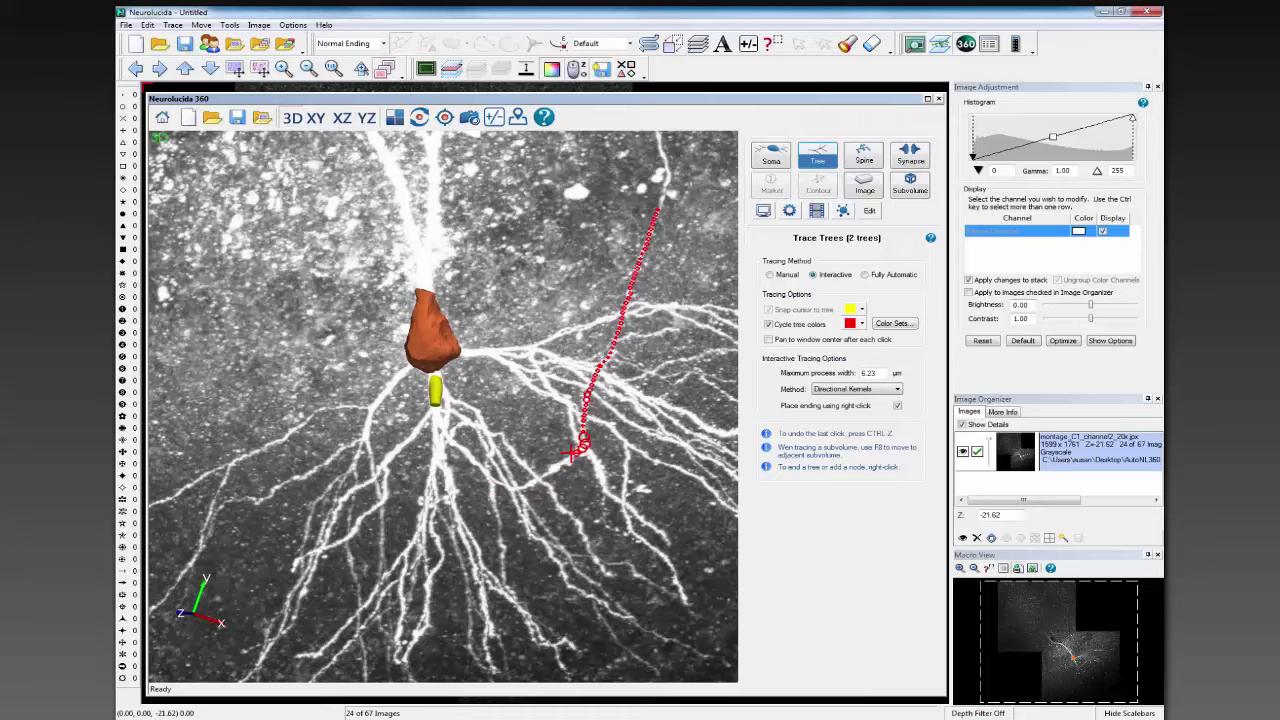
left_click(543, 470)
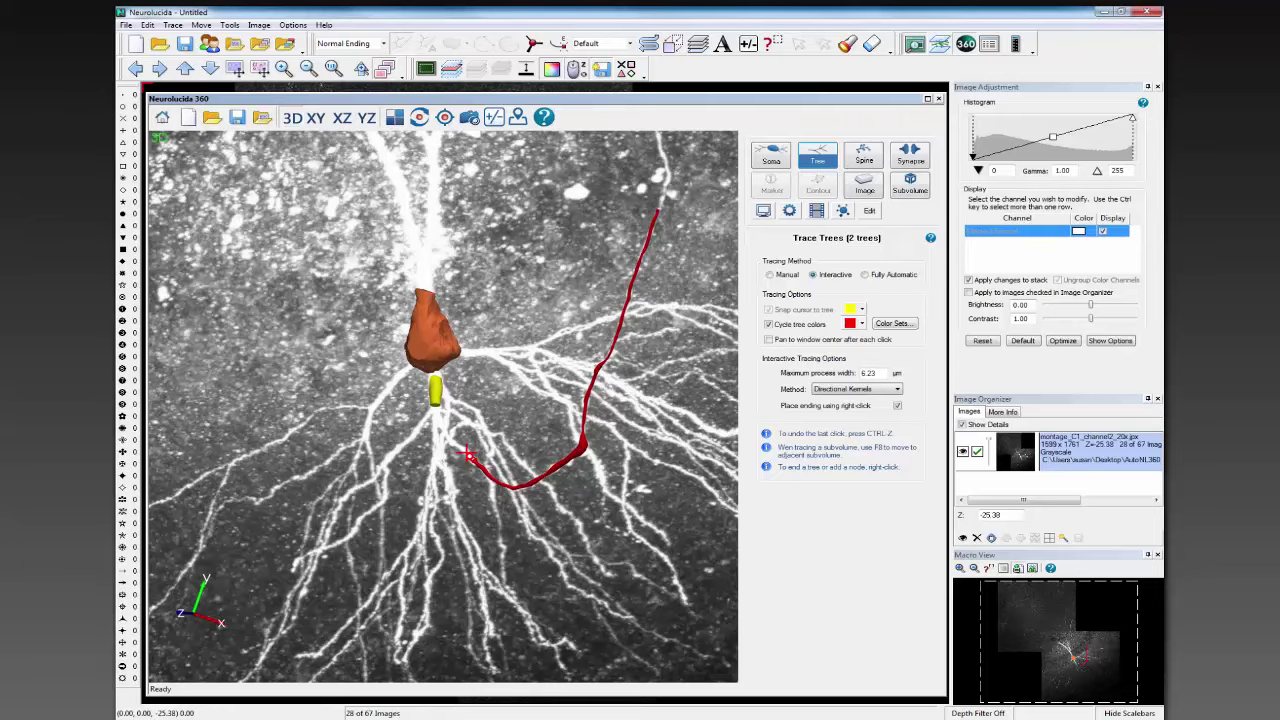
scroll(468, 459, "up", 2)
scroll(487, 486, "up", 1)
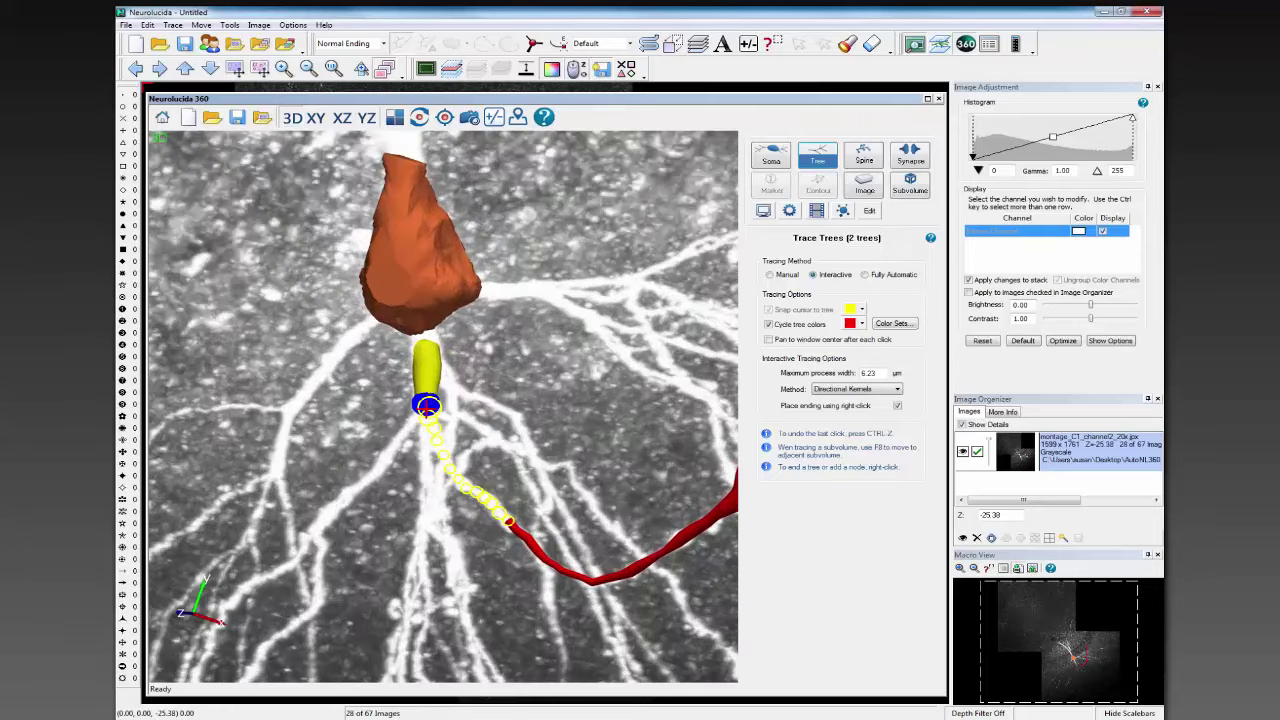
left_click(427, 405)
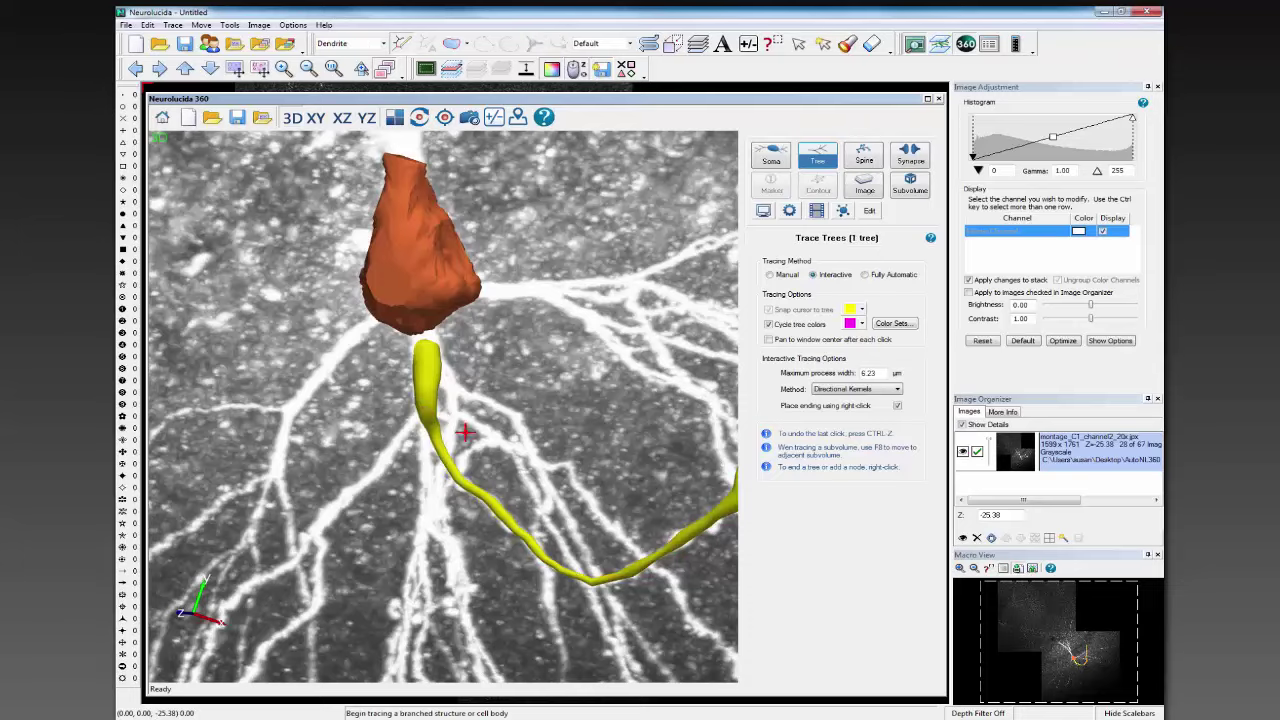
- Trace a separate dendrite from its start beside the yellow trunk, through several points, down across the yellow tree
mouse_move(505, 389)
left_mouse_down()
mouse_move(503, 374)
mouse_move(332, 414)
mouse_move(524, 355)
mouse_move(400, 423)
left_mouse_up()
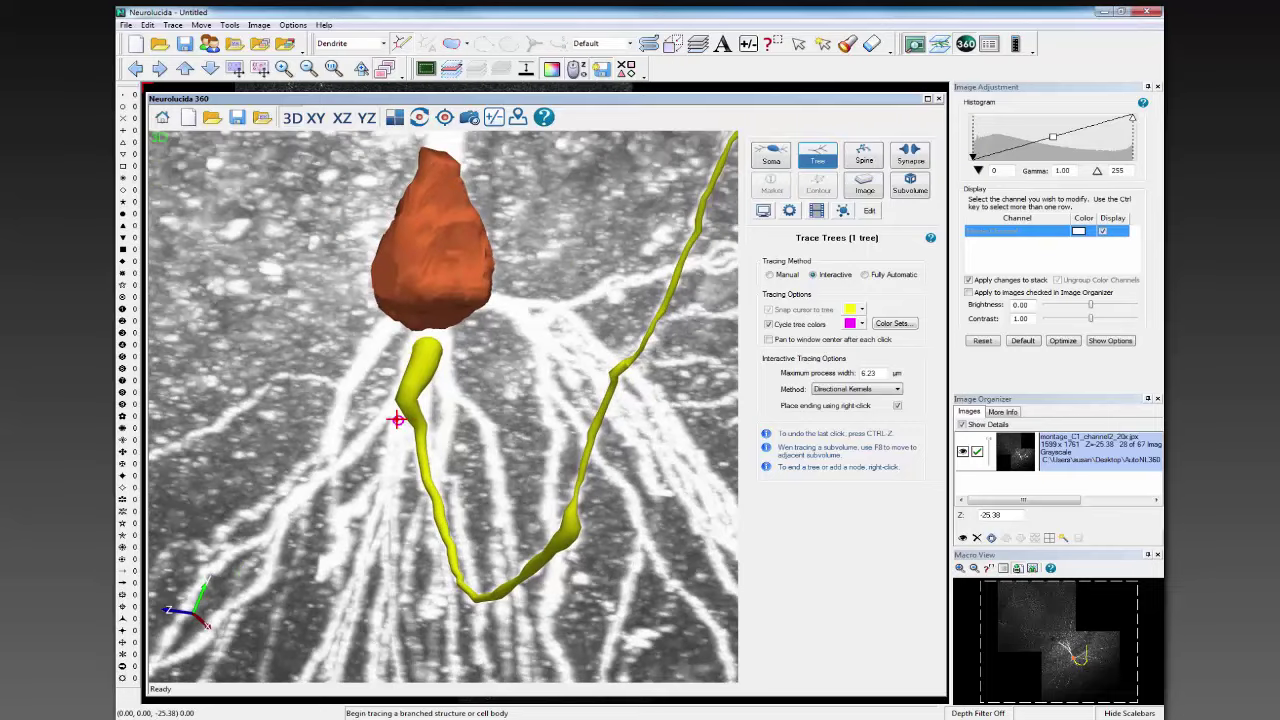
left_click(460, 400)
left_click(503, 505)
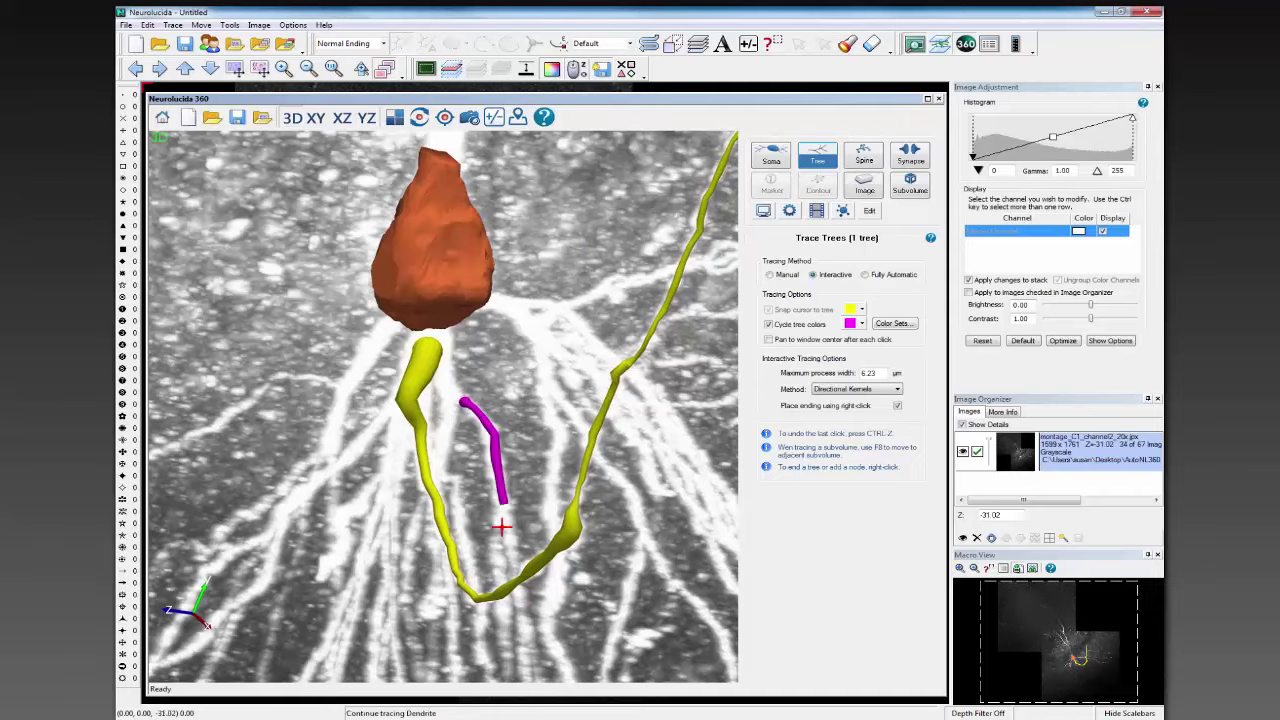
left_click(537, 668)
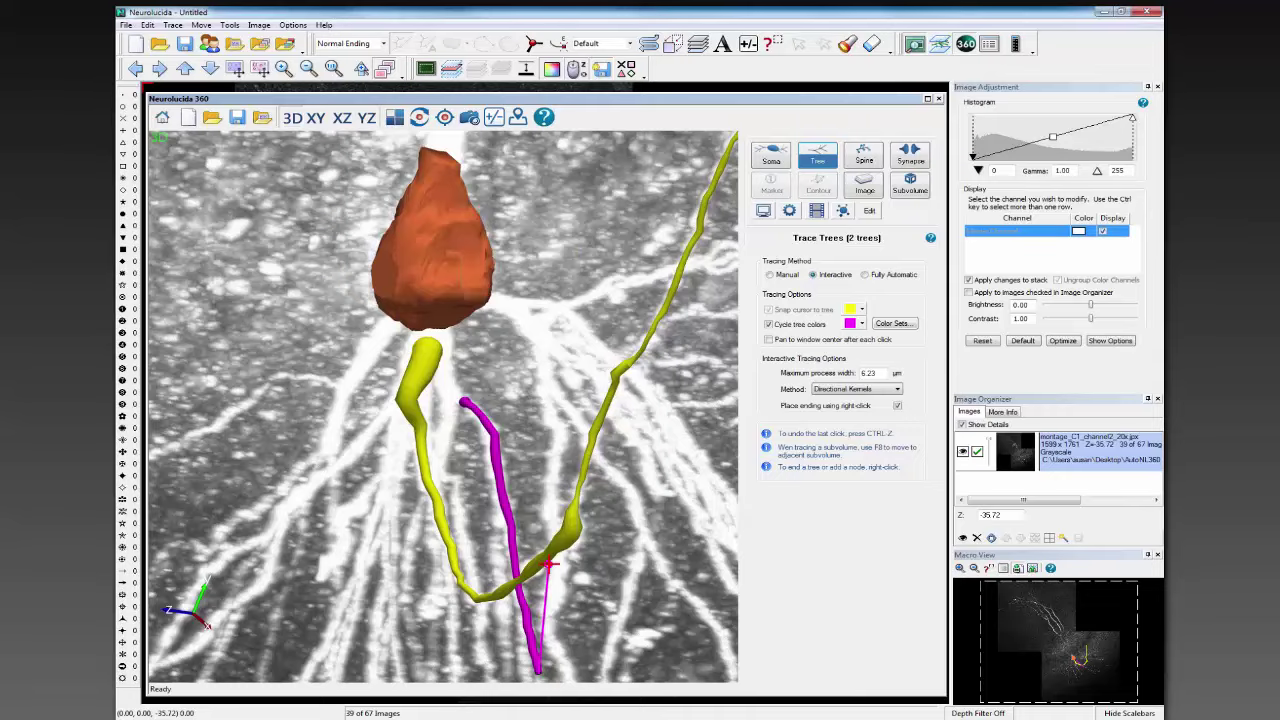
scroll(548, 565, "down", 3)
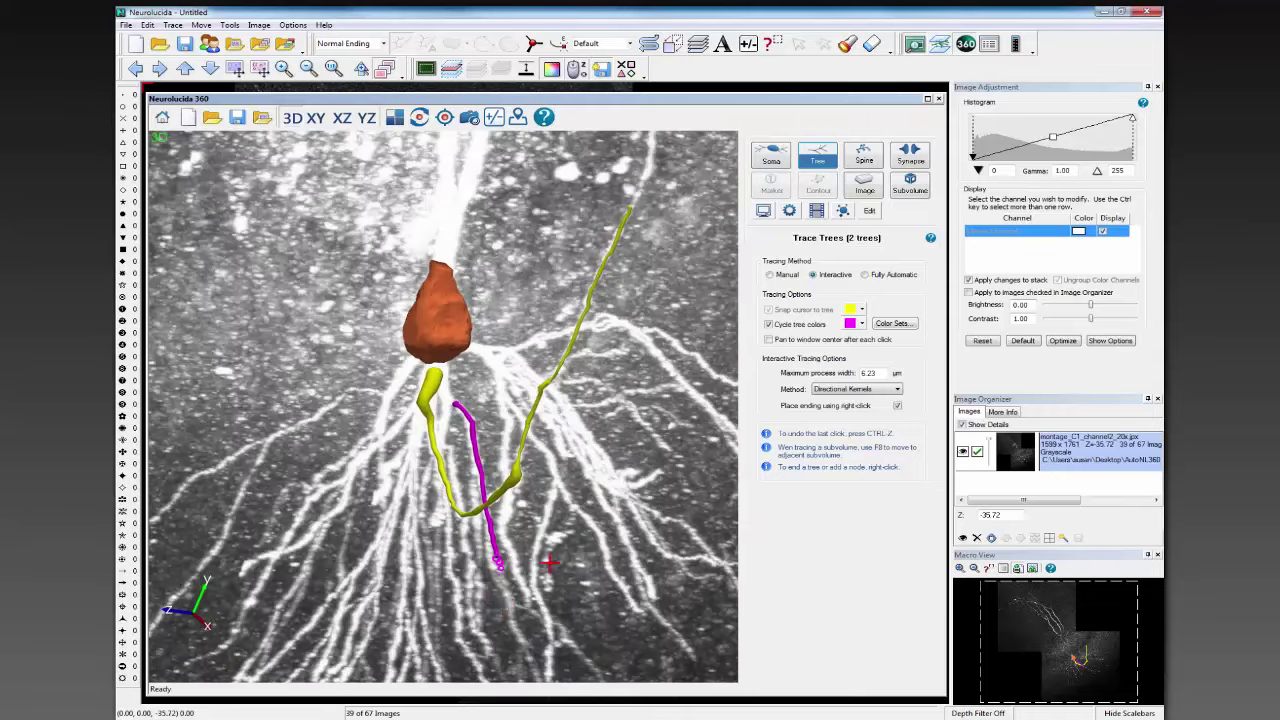
left_click(512, 630)
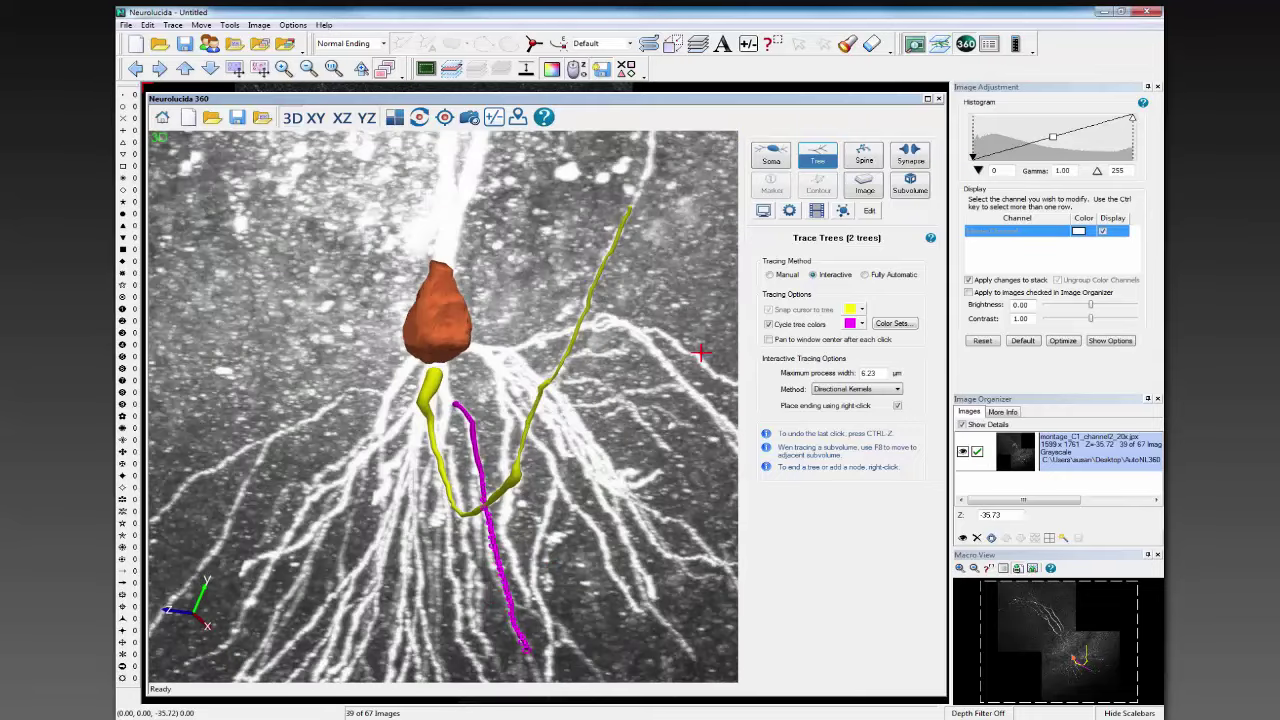
- Turn on panning to the window center after each click and trace the magenta dendrite down to its ending
left_click(769, 339)
left_click(533, 668)
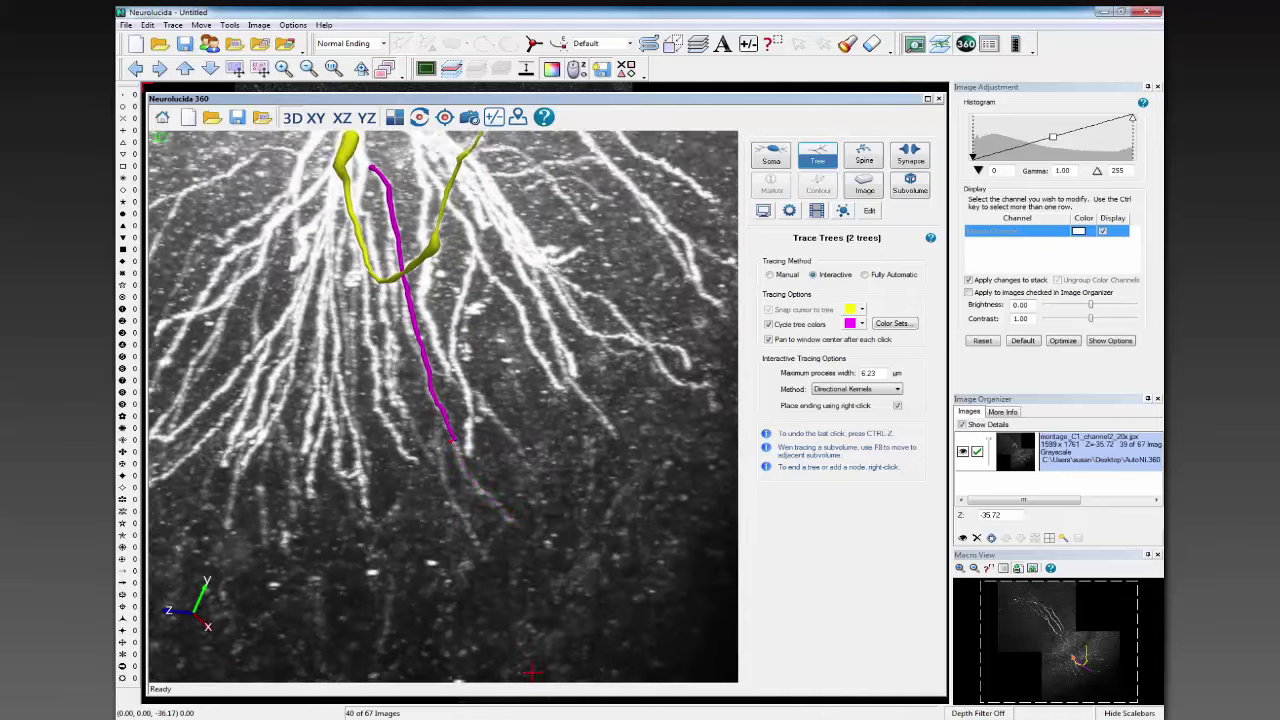
right_click(500, 486)
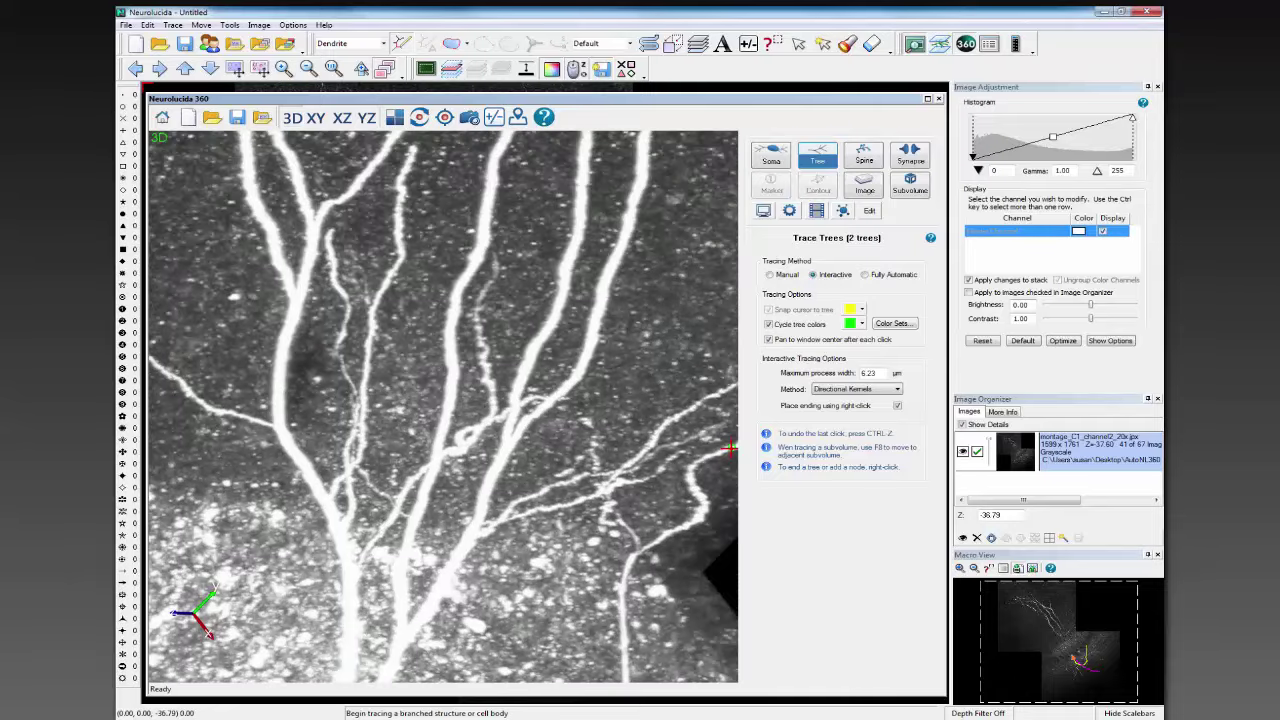
- Trace a new dendrite along the curved process beside the black notch, as far as the fork next to the notch's corner
left_click(729, 449)
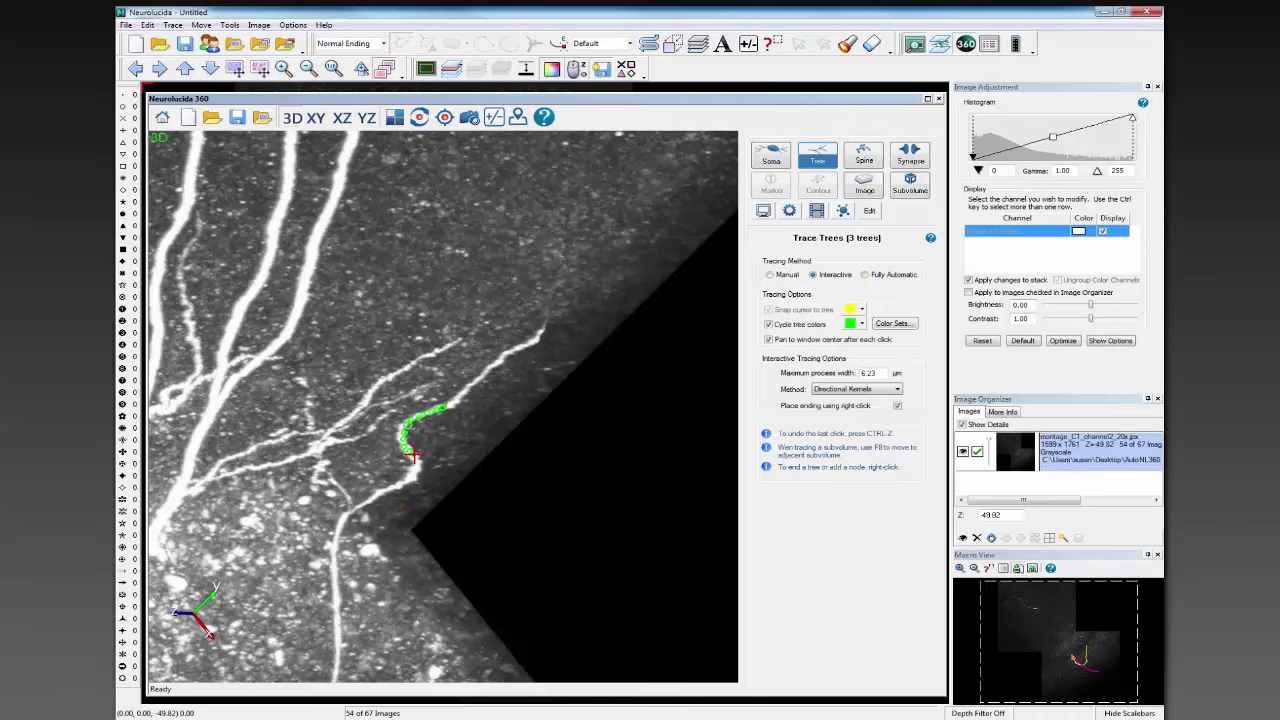
left_click(413, 477)
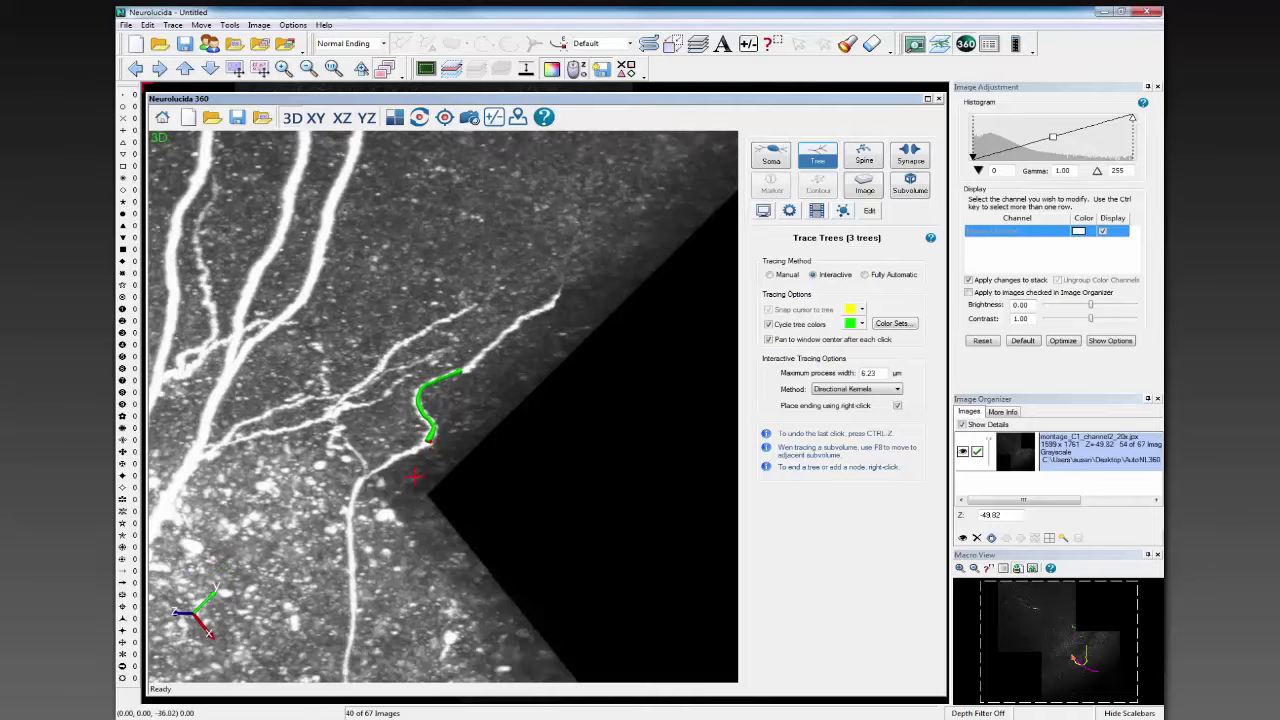
left_click(371, 453)
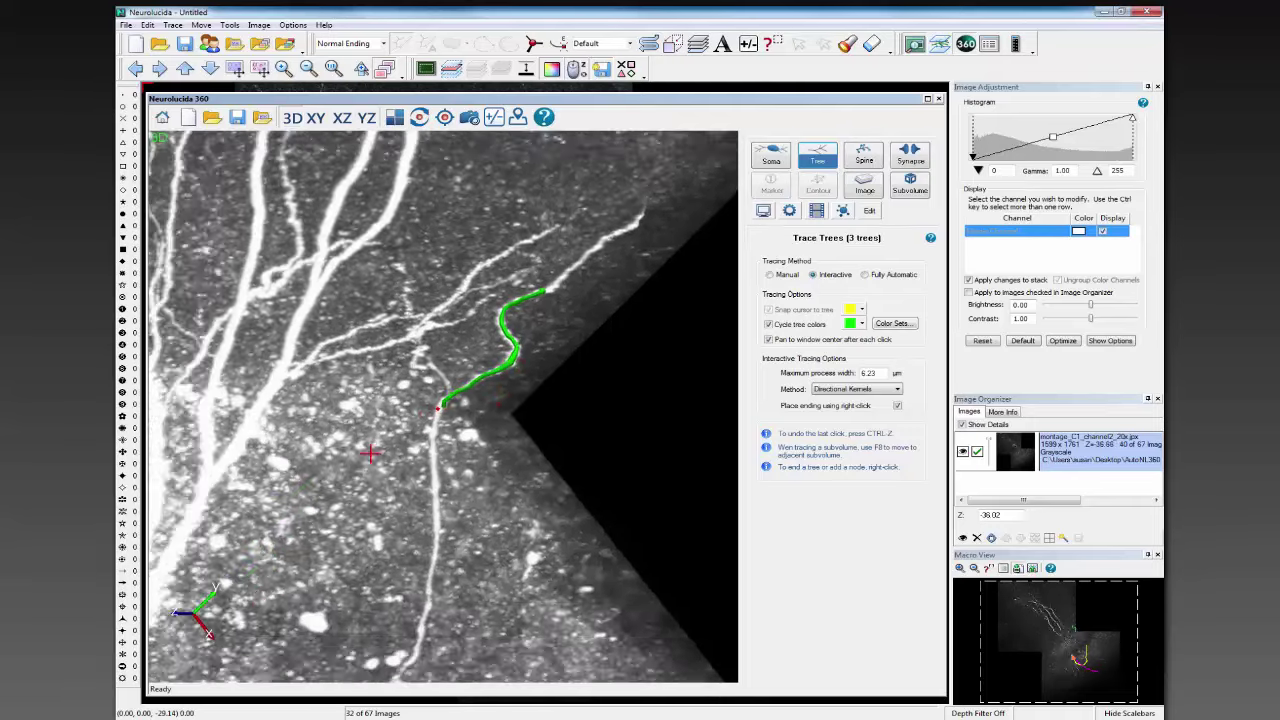
- Display the image as slices and bring up XY slice 32 at the open end of the green trace
left_click(864, 185)
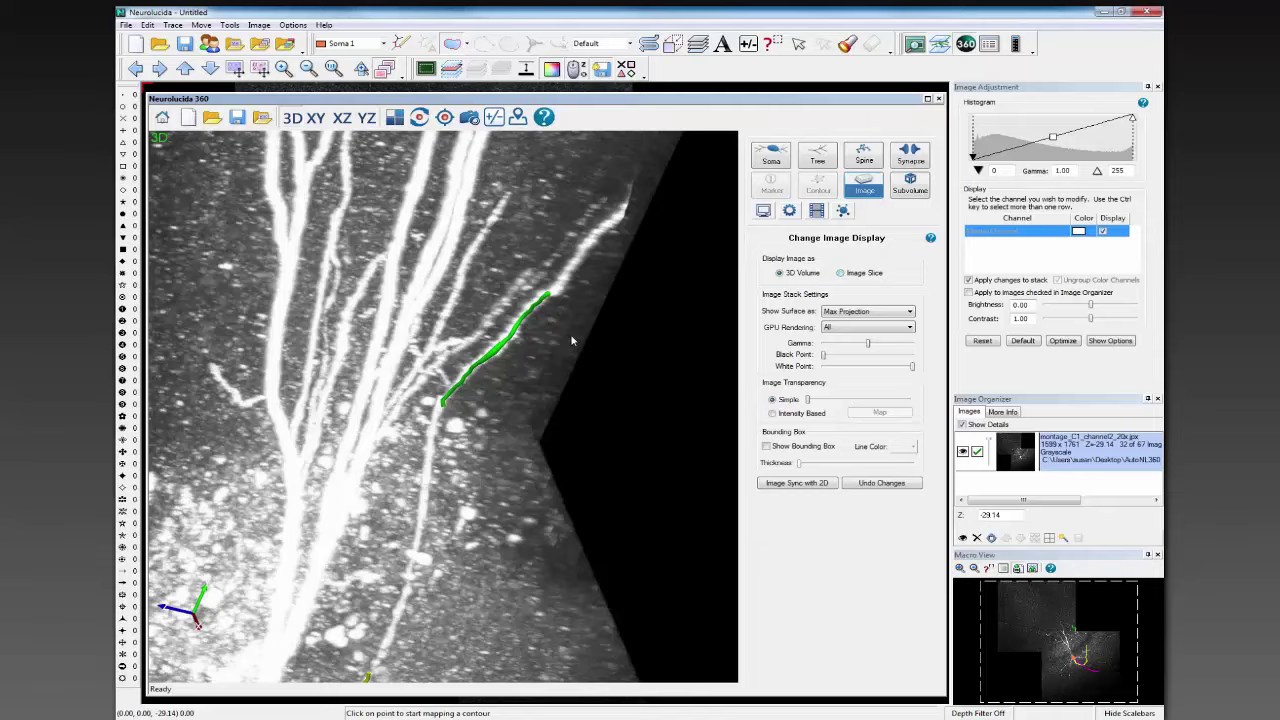
left_click(841, 273)
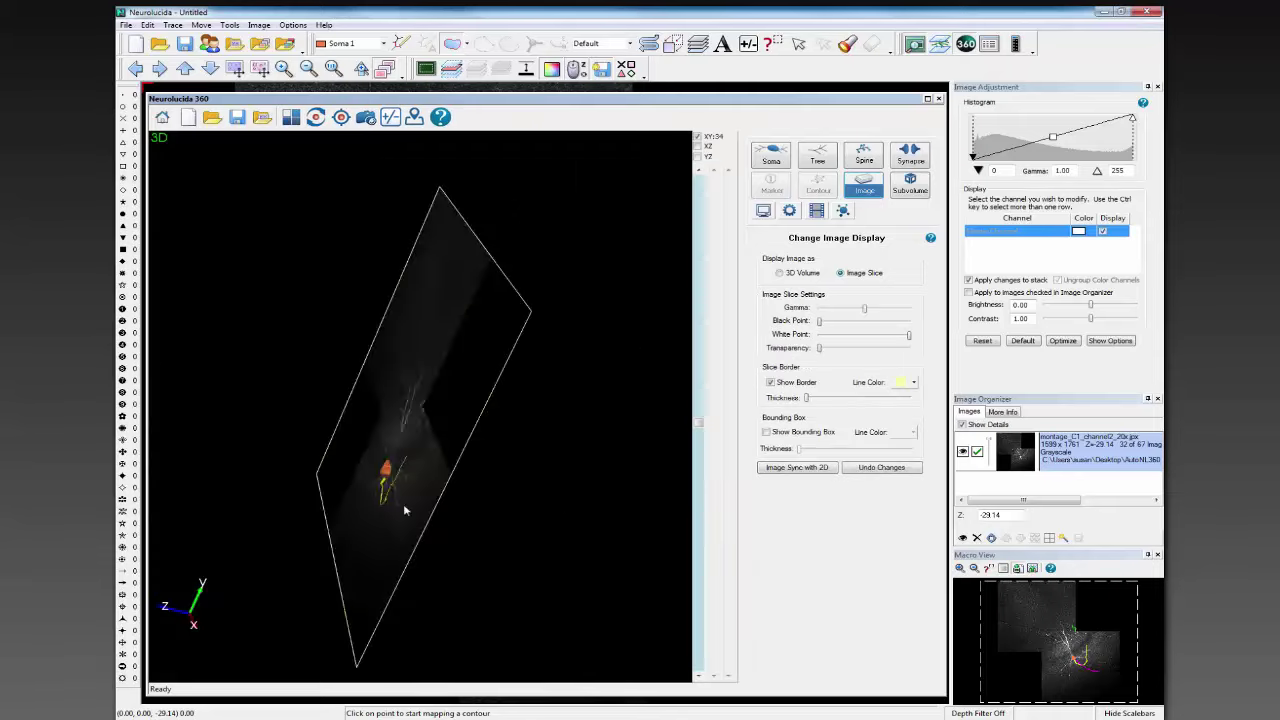
scroll(503, 442, "up", 8)
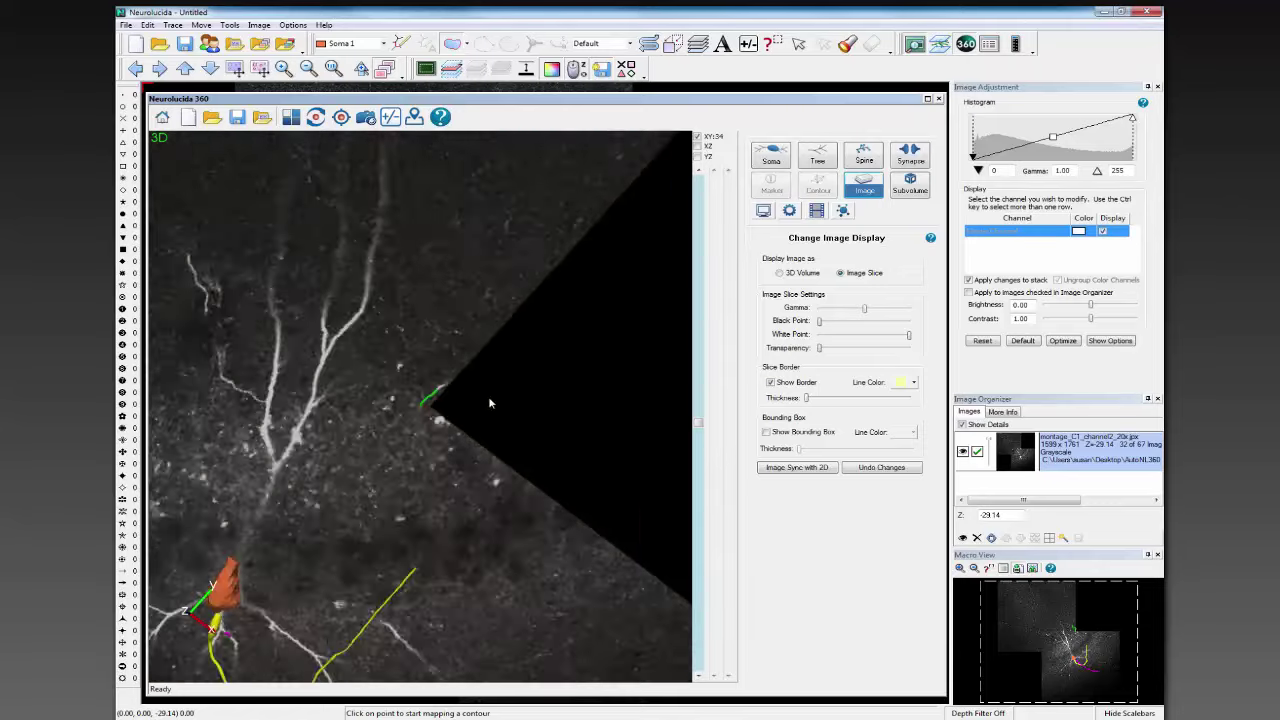
scroll(508, 403, "up", 2)
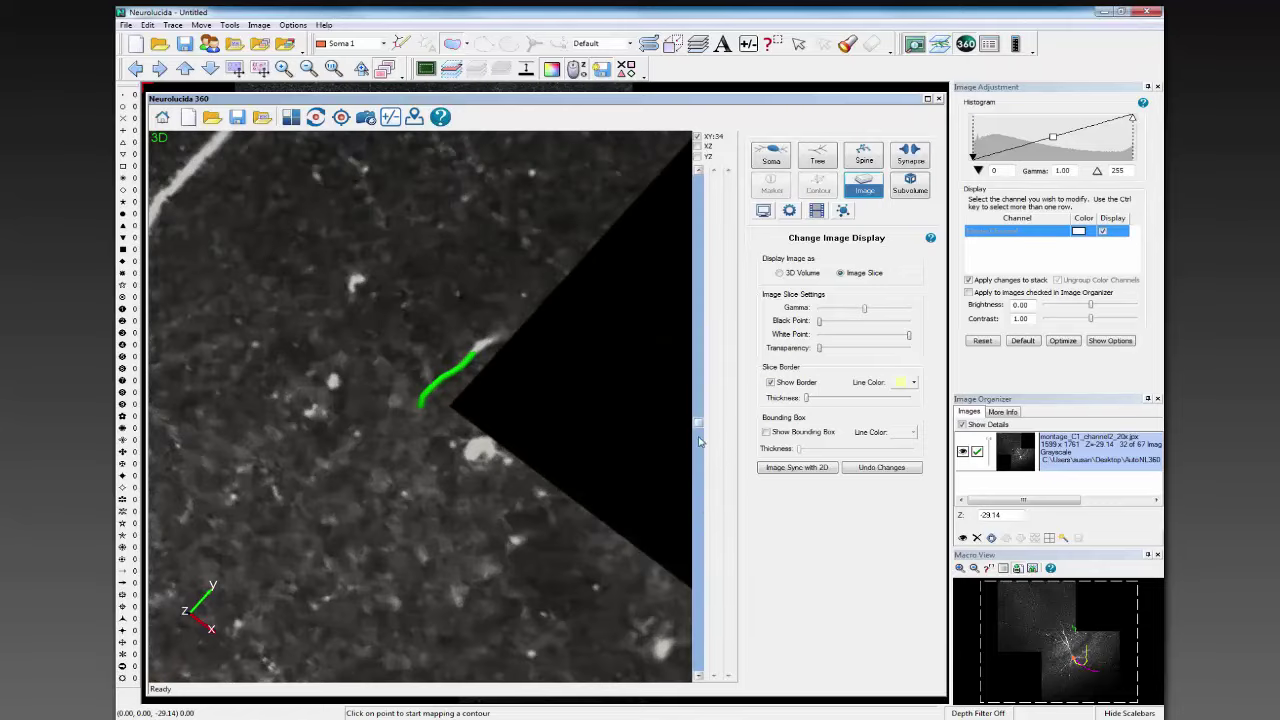
left_click(700, 465)
left_click_drag(700, 465, 679, 407)
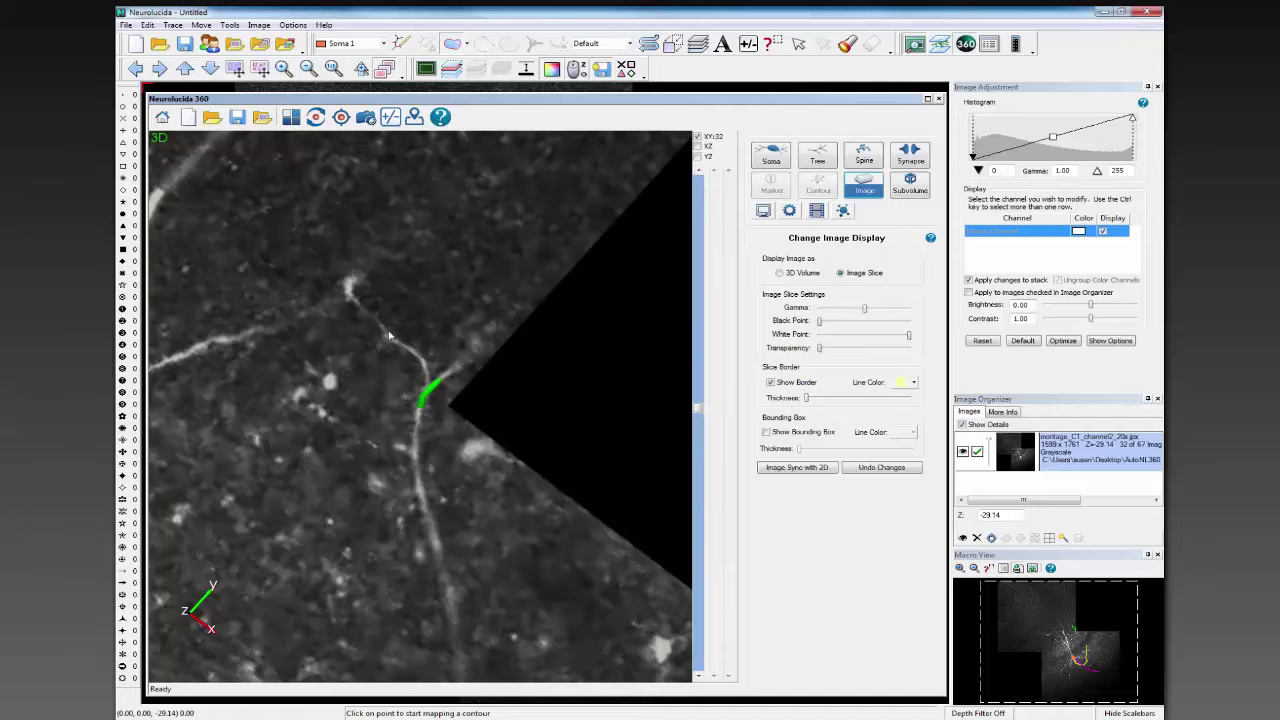
- Resume the green dendrite trace from its open end and extend it downward along the process in the slice
left_click(818, 160)
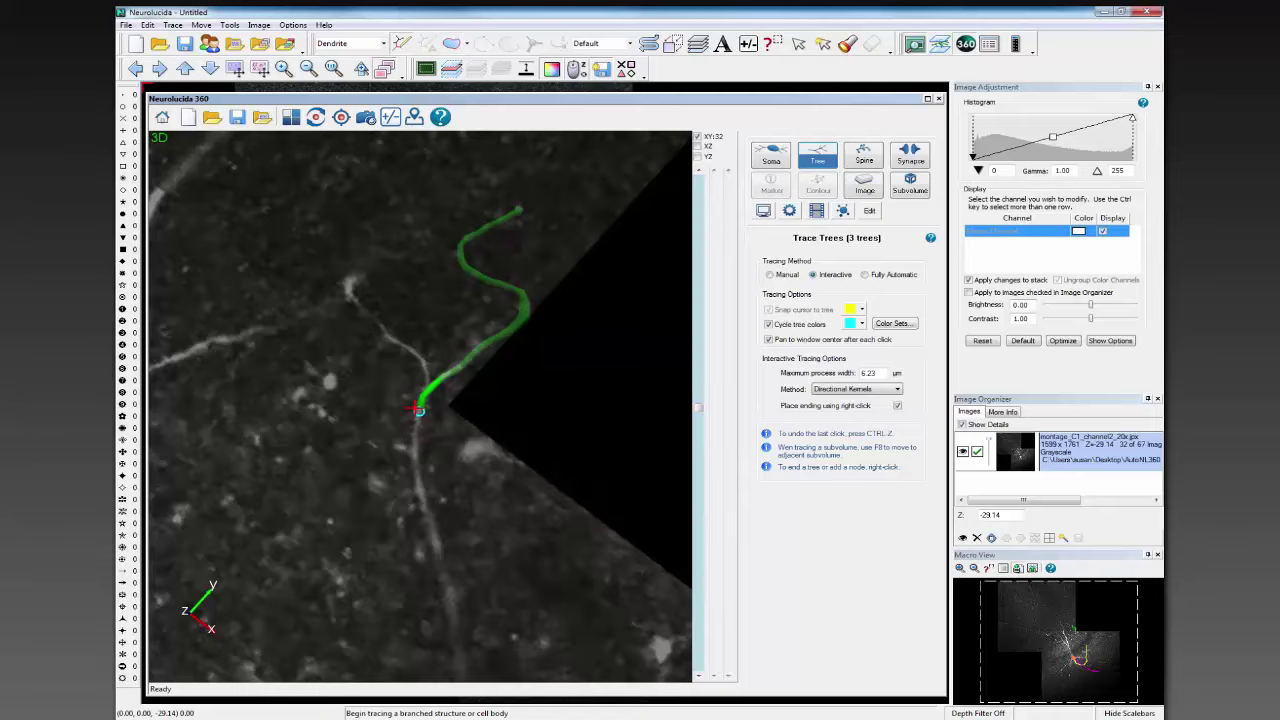
left_click(419, 408)
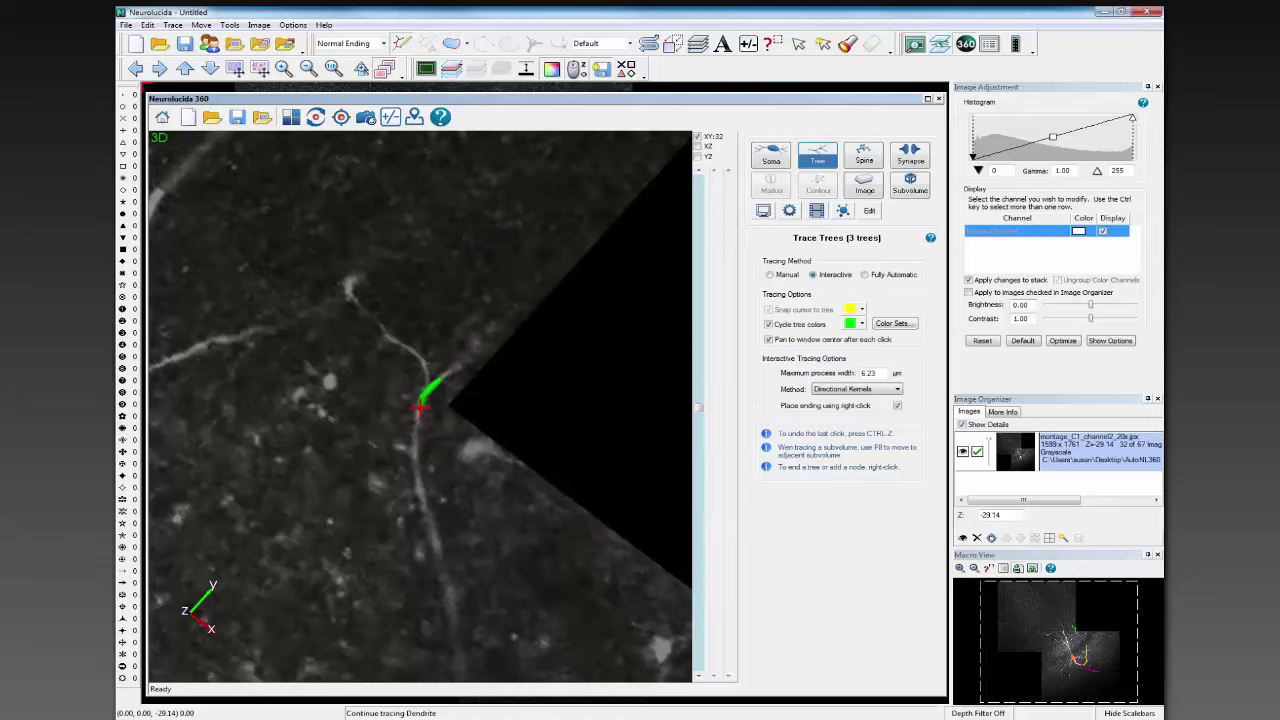
left_click(418, 482)
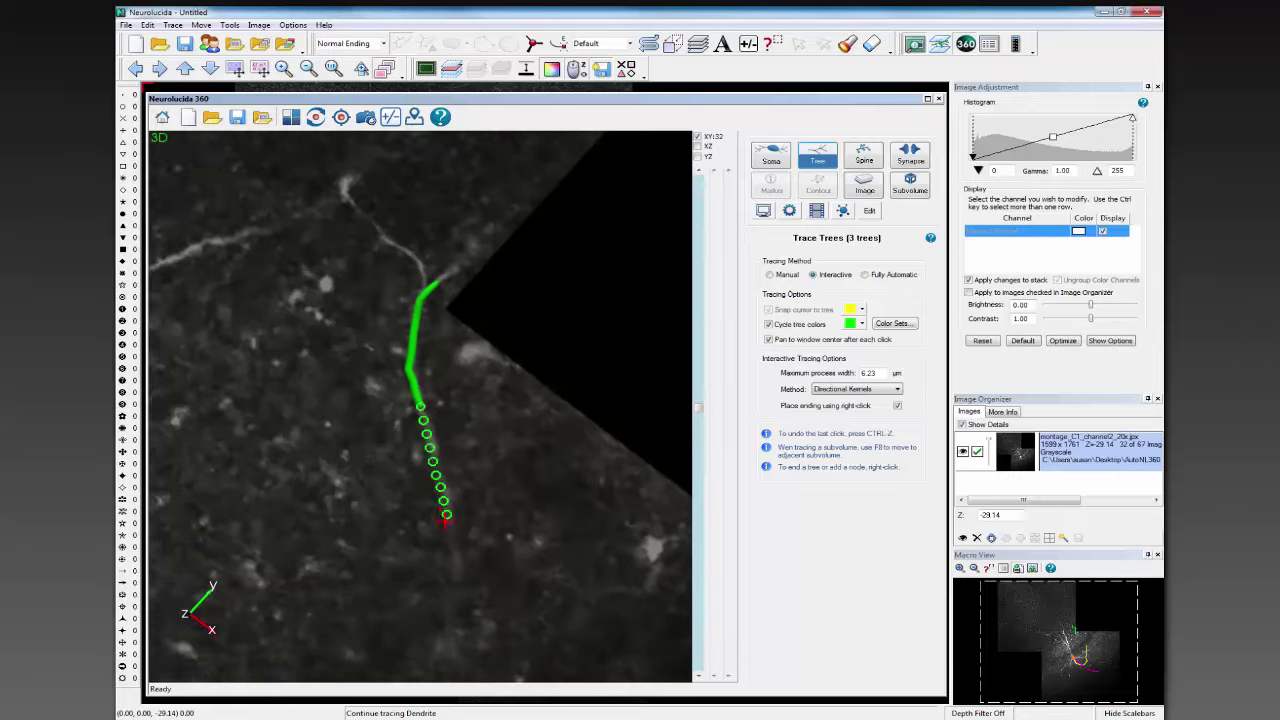
left_click(446, 517)
- Set the tracing method to Fully Automatic and display the image as a 3D volume instead of slices
left_click(700, 433)
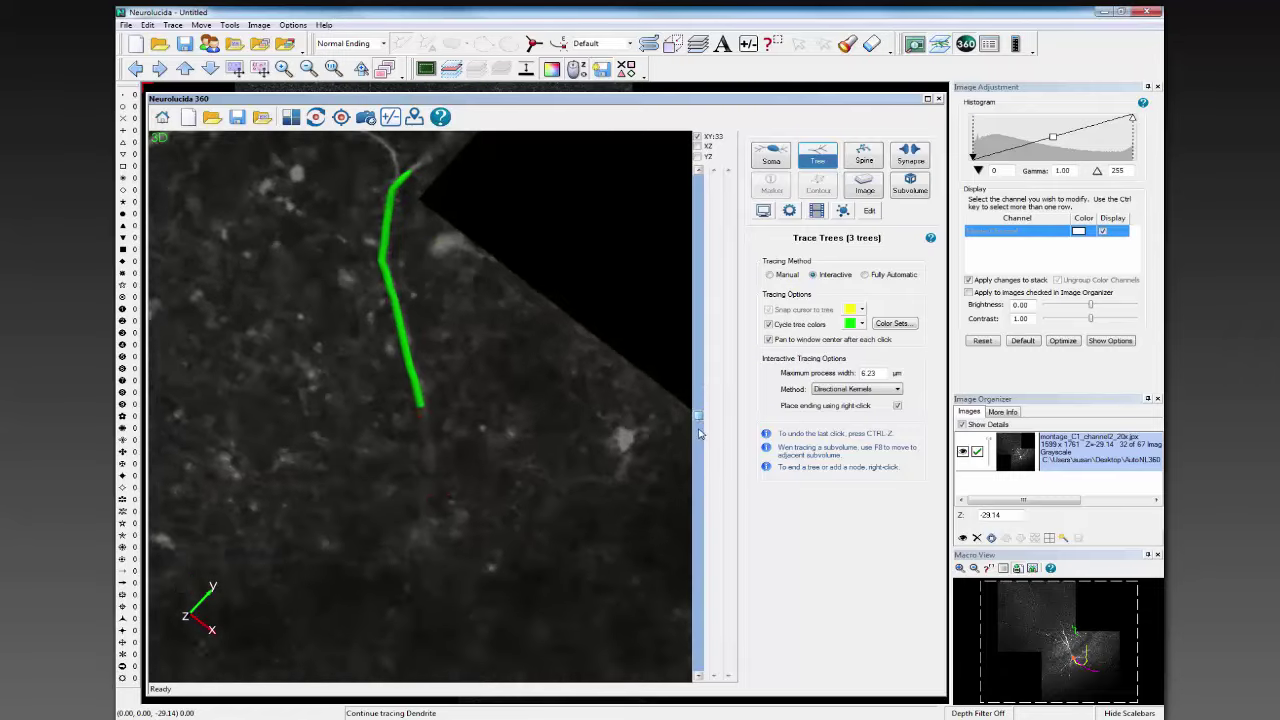
scroll(700, 380, "up", 5)
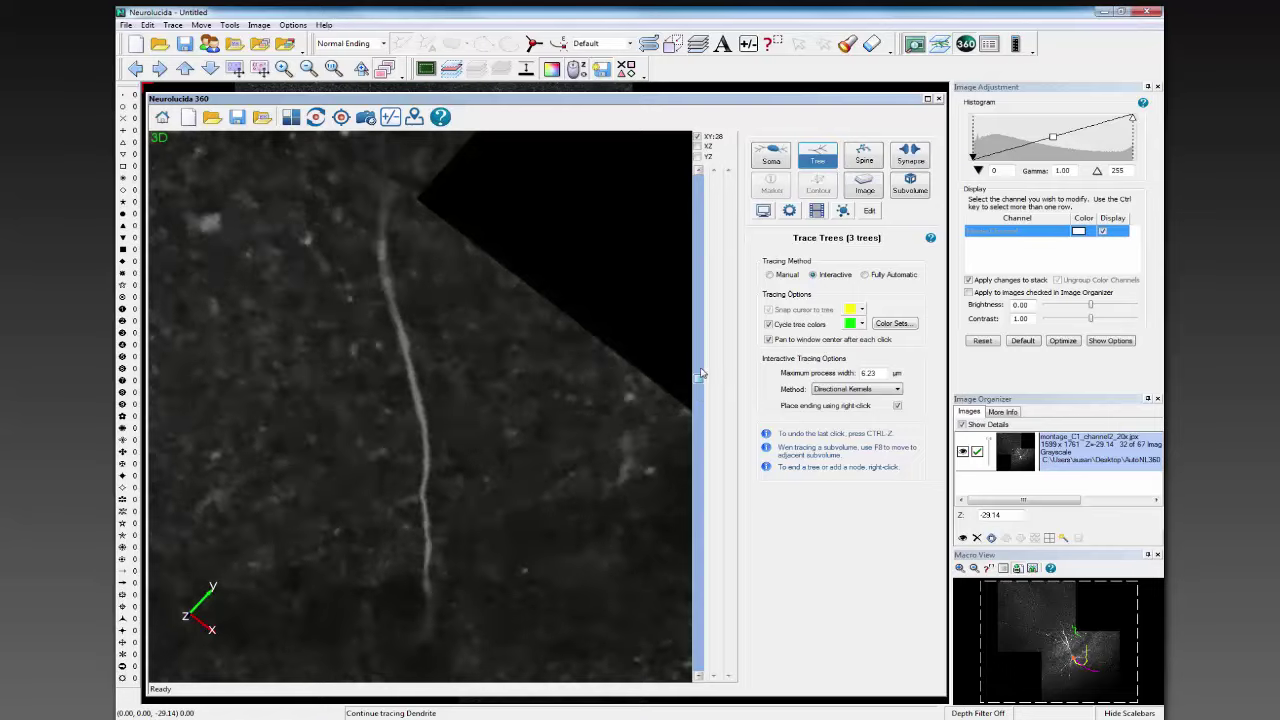
scroll(700, 373, "up", 10)
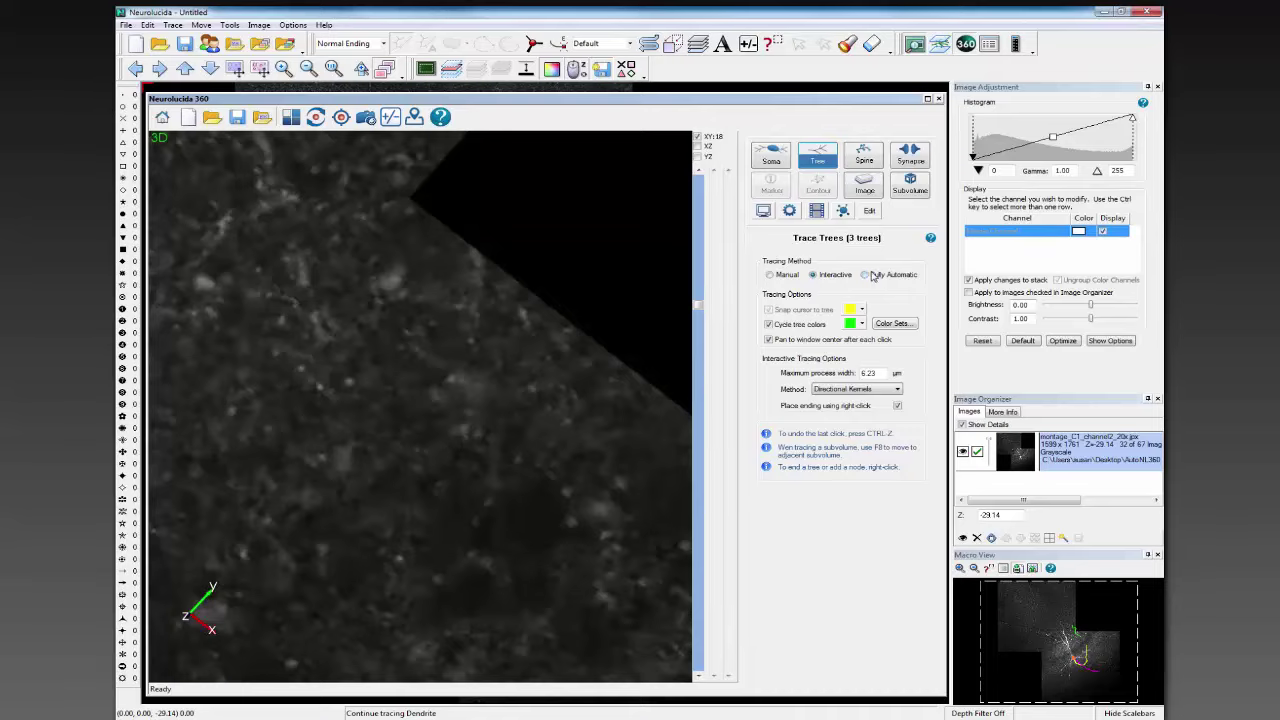
left_click(865, 275)
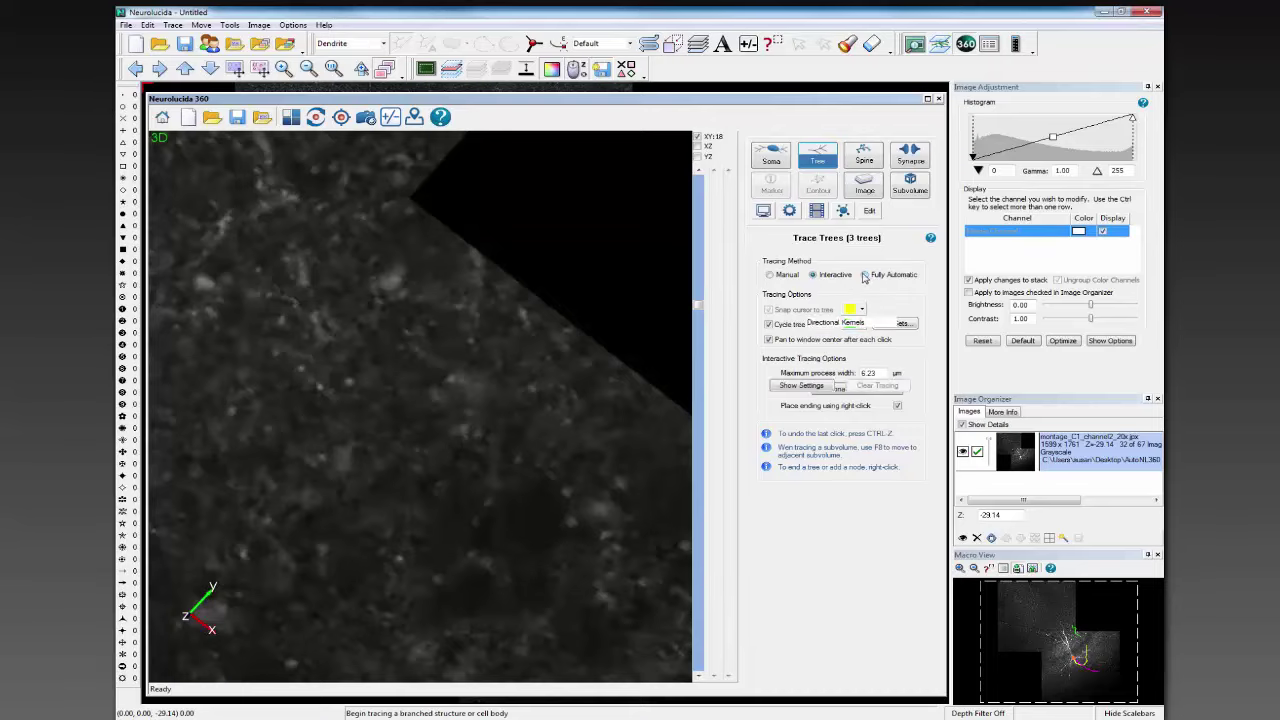
left_click(866, 186)
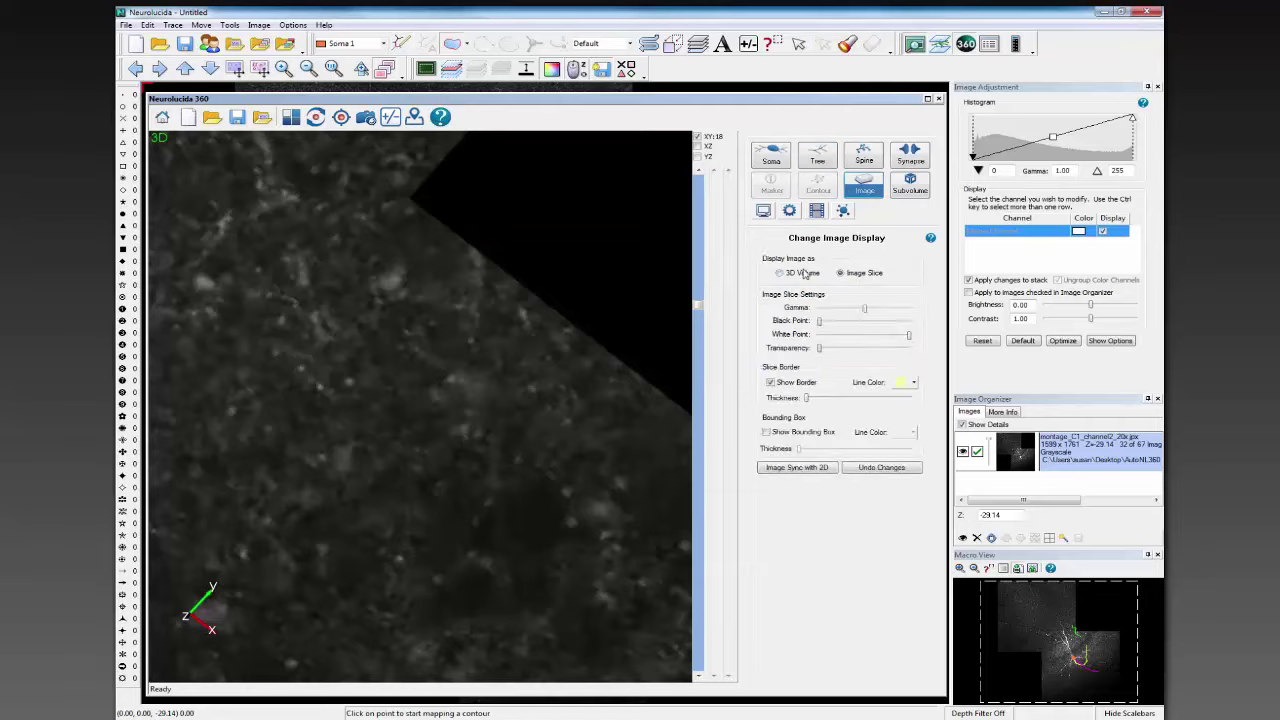
left_click(801, 275)
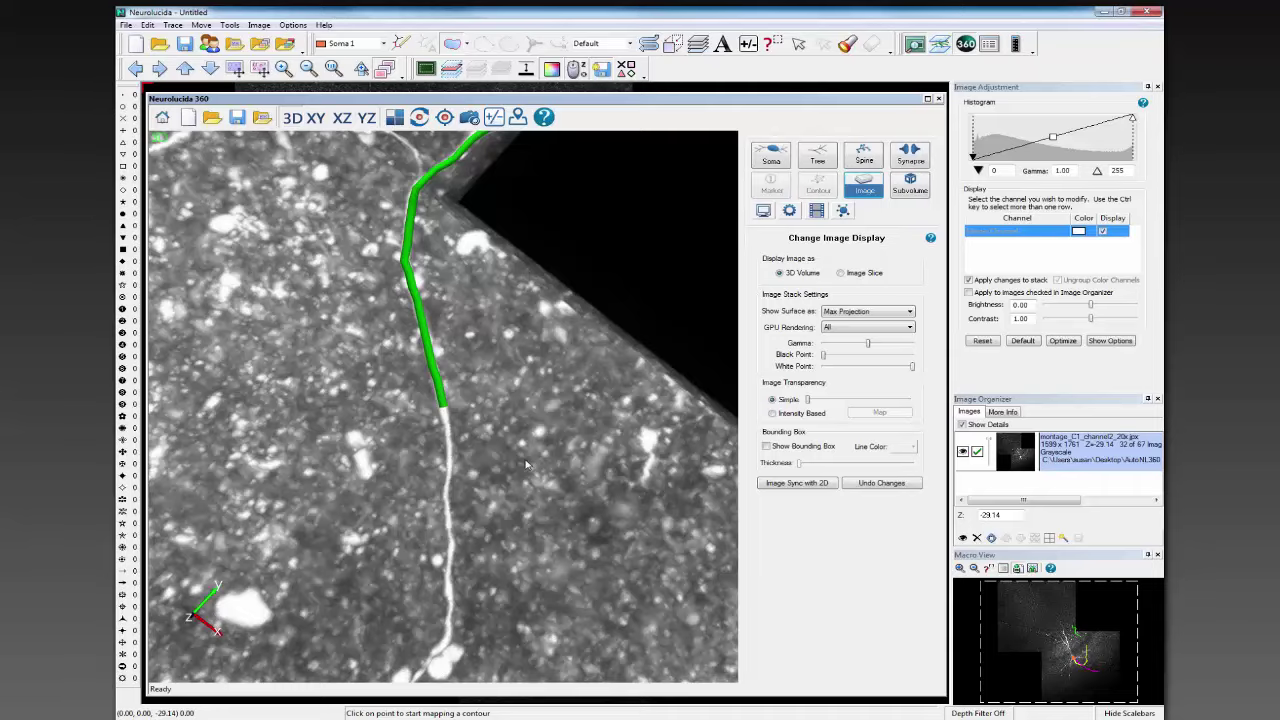
- Start a new empty document without saving the current tracing data file
left_click(191, 121)
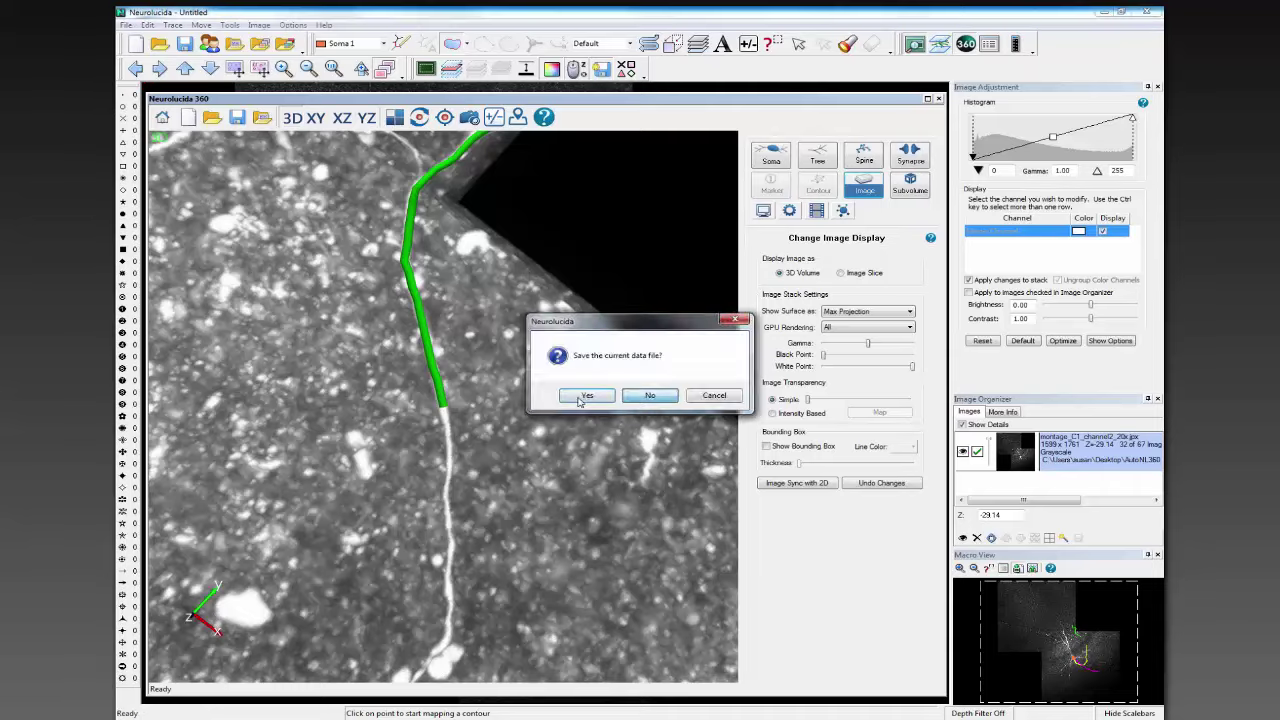
left_click(583, 400)
left_click(631, 388)
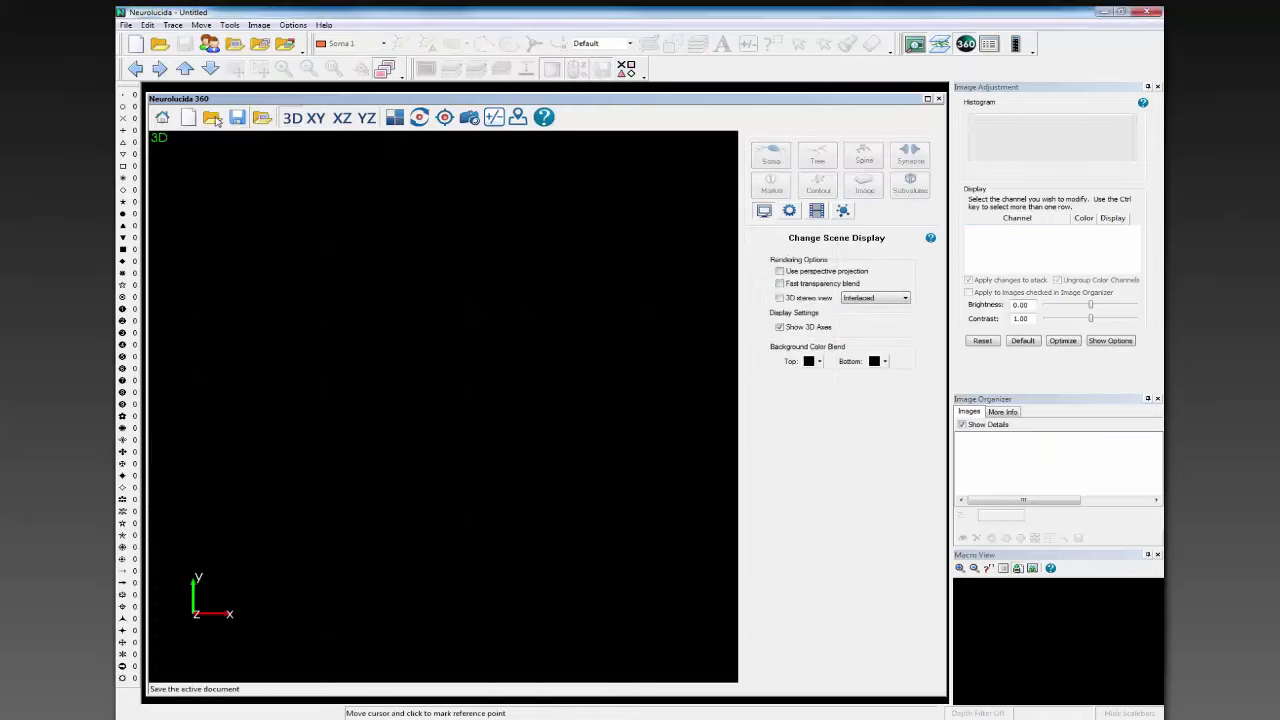
- Open the finished tracing montage_C1_channel2_20x_complete.ASC together with its images
left_click(262, 118)
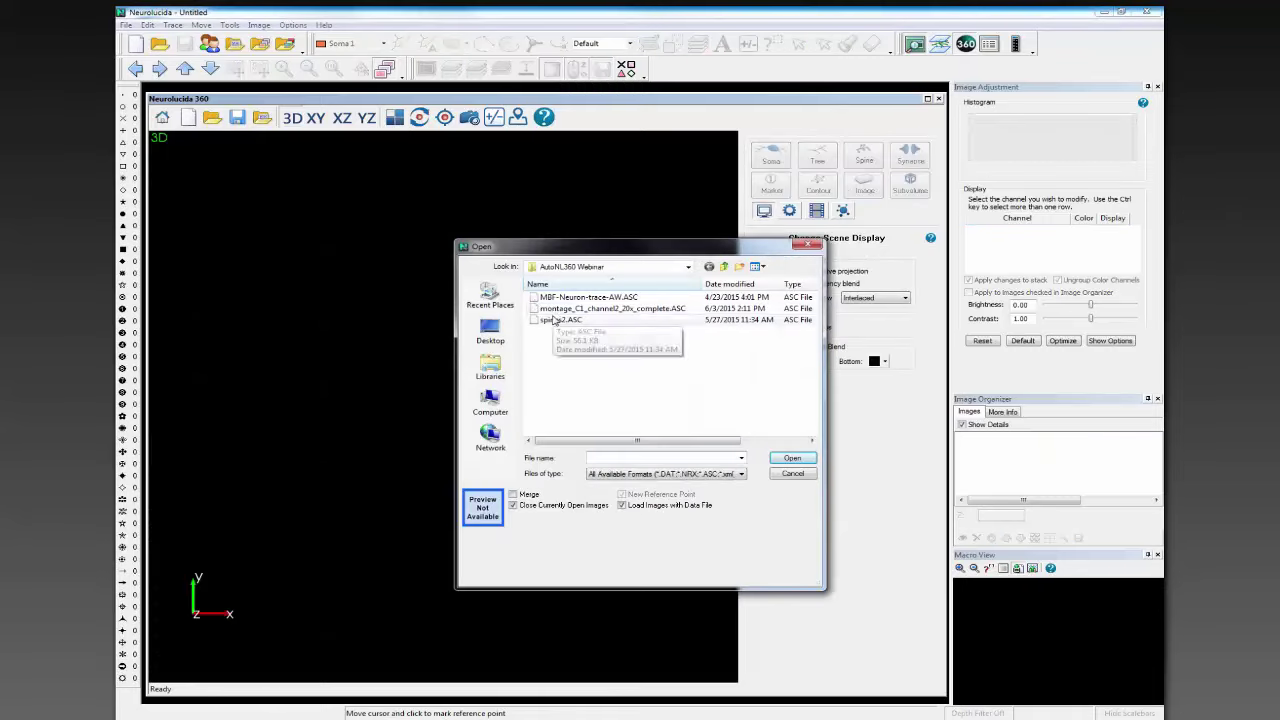
left_click(565, 309)
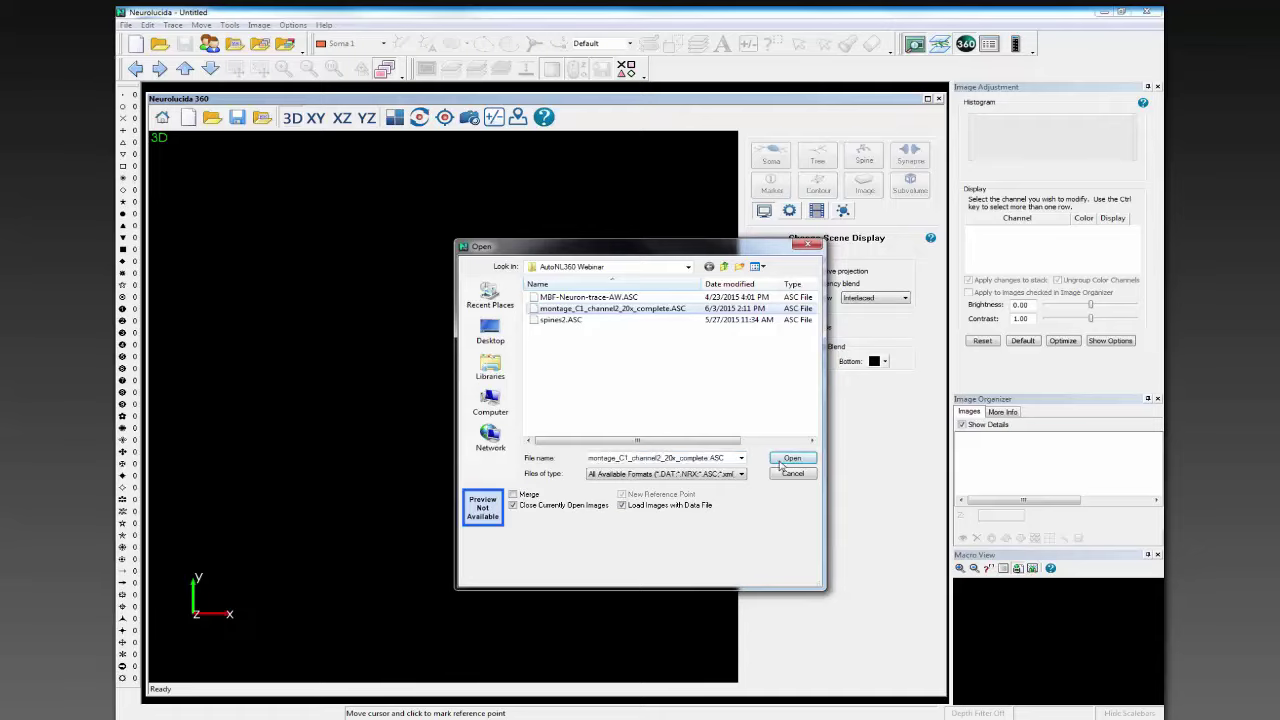
left_click(789, 458)
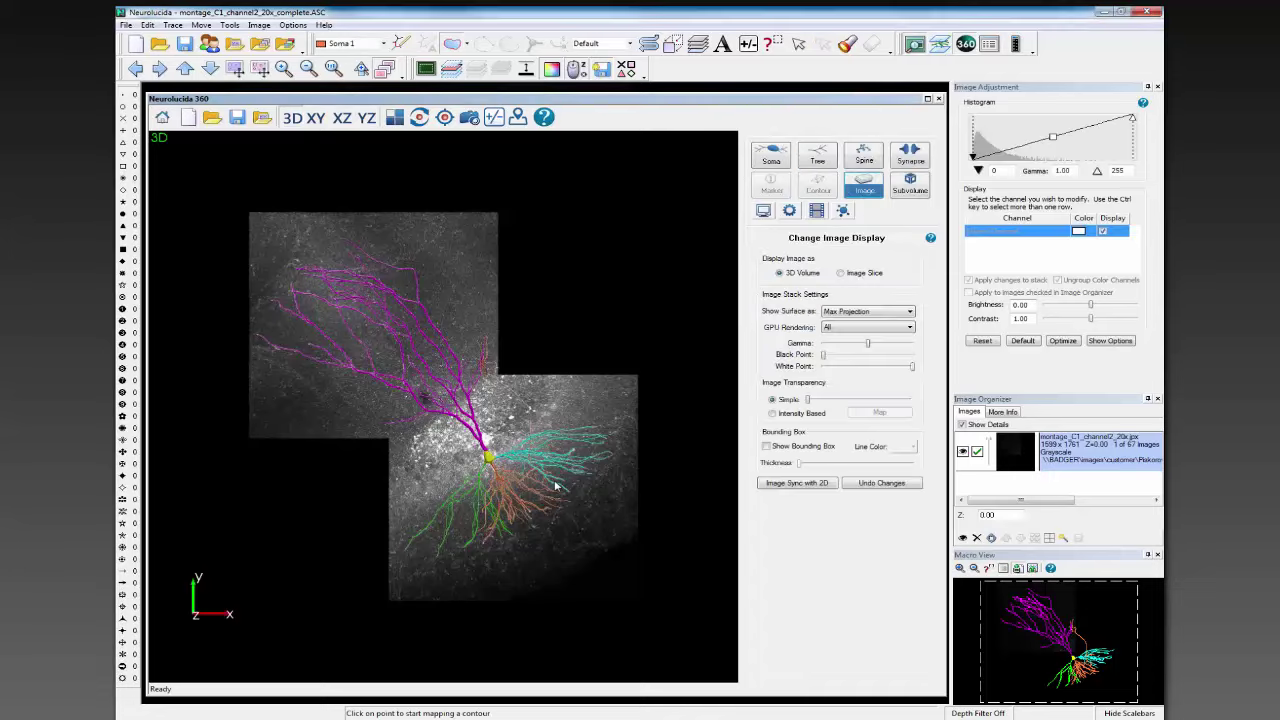
- Examine the completed neuron reconstruction in 3D from several angles, covering the soma, the purple dendrites and the other coloured trees
scroll(474, 476, "up", 2)
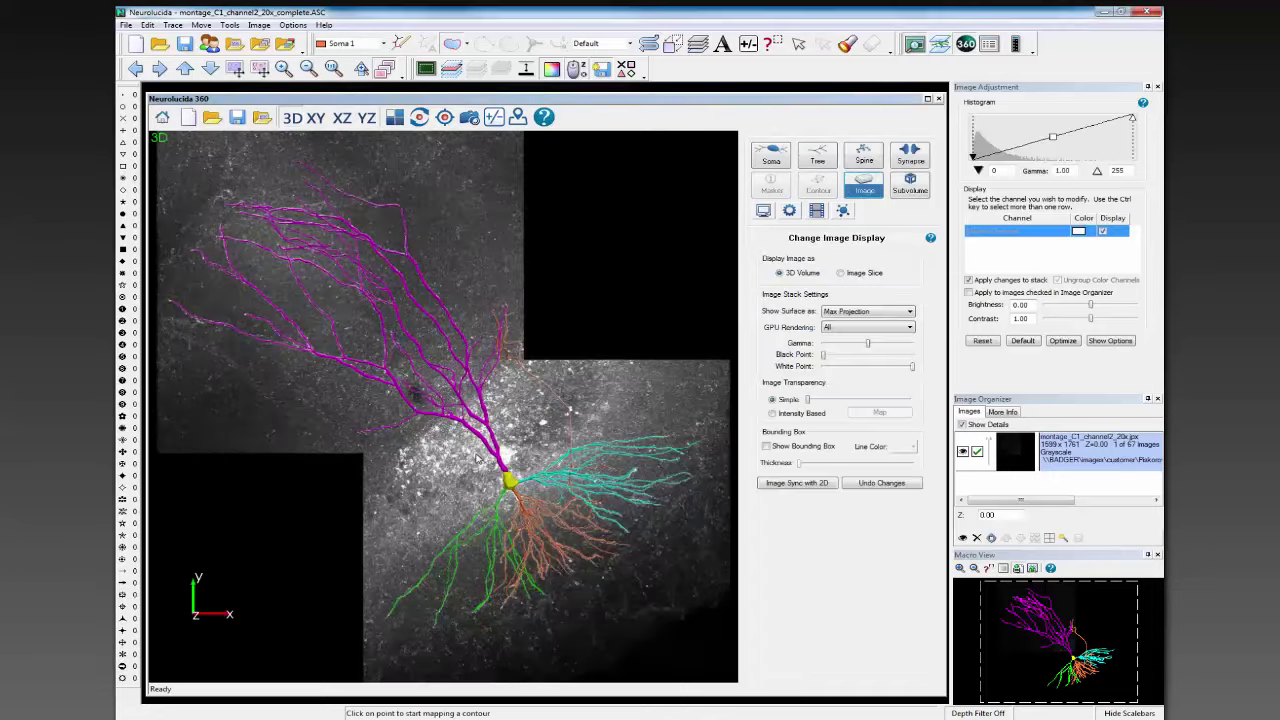
scroll(477, 456, "up", 2)
scroll(478, 443, "up", 1)
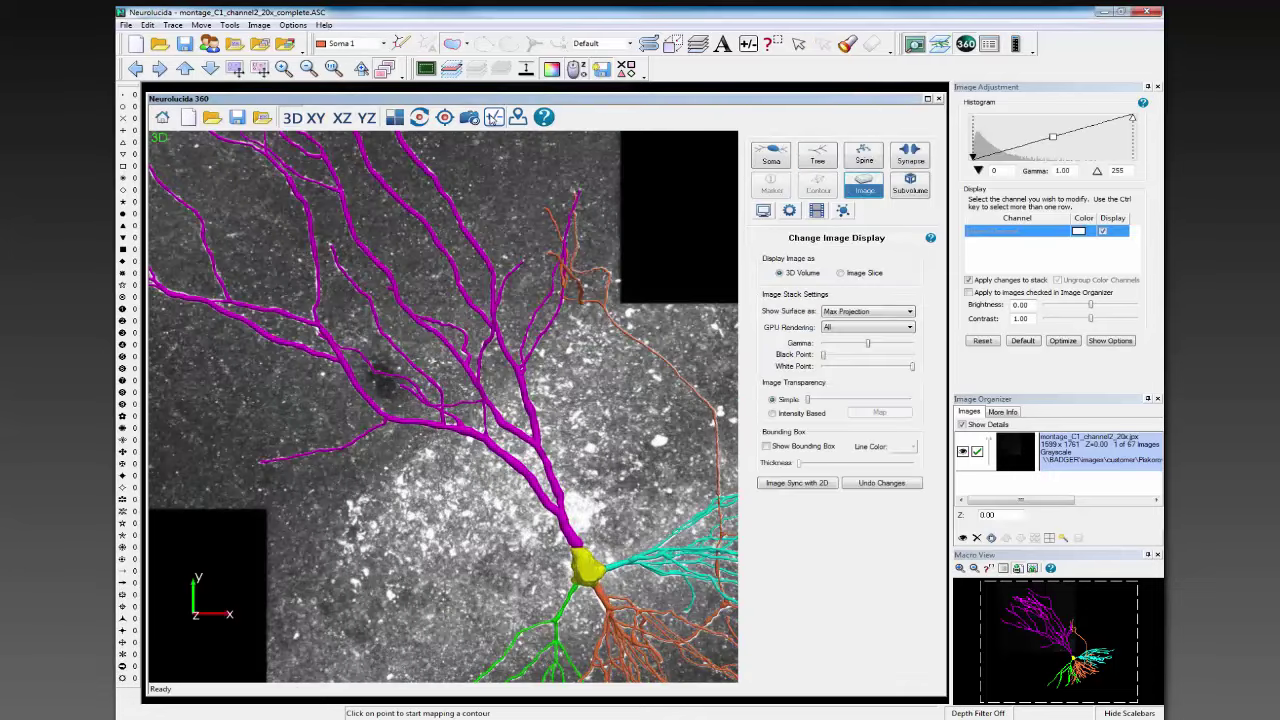
scroll(567, 519, "up", 2)
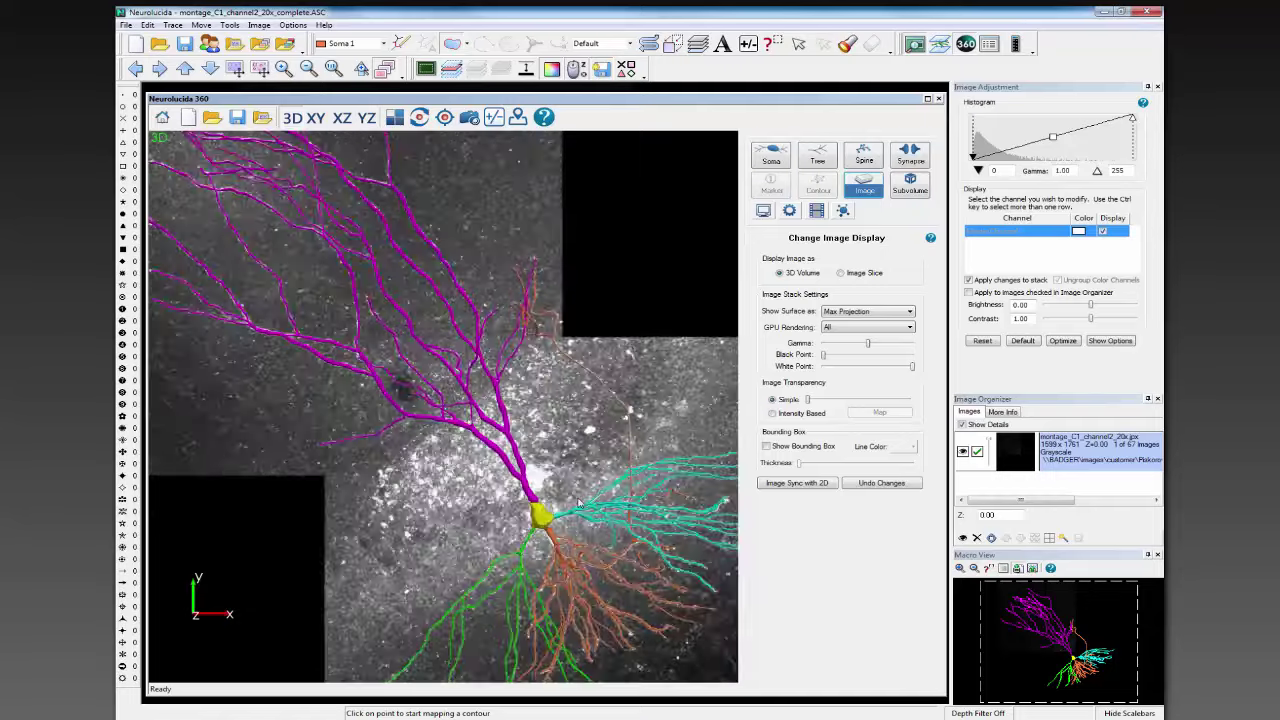
scroll(646, 554, "up", 1)
scroll(646, 554, "down", 1)
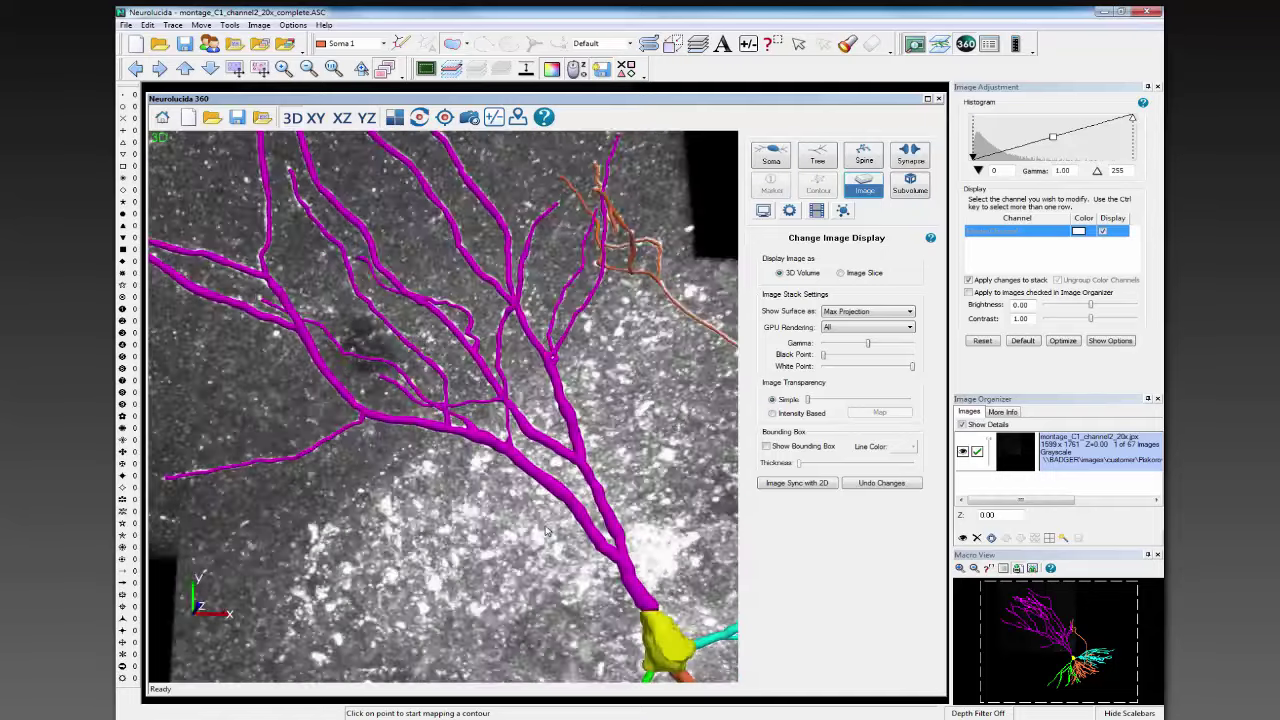
mouse_move(594, 456)
left_mouse_down()
mouse_move(418, 363)
mouse_move(345, 395)
left_mouse_up()
scroll(358, 438, "up", 2)
left_click_drag(358, 438, 338, 408)
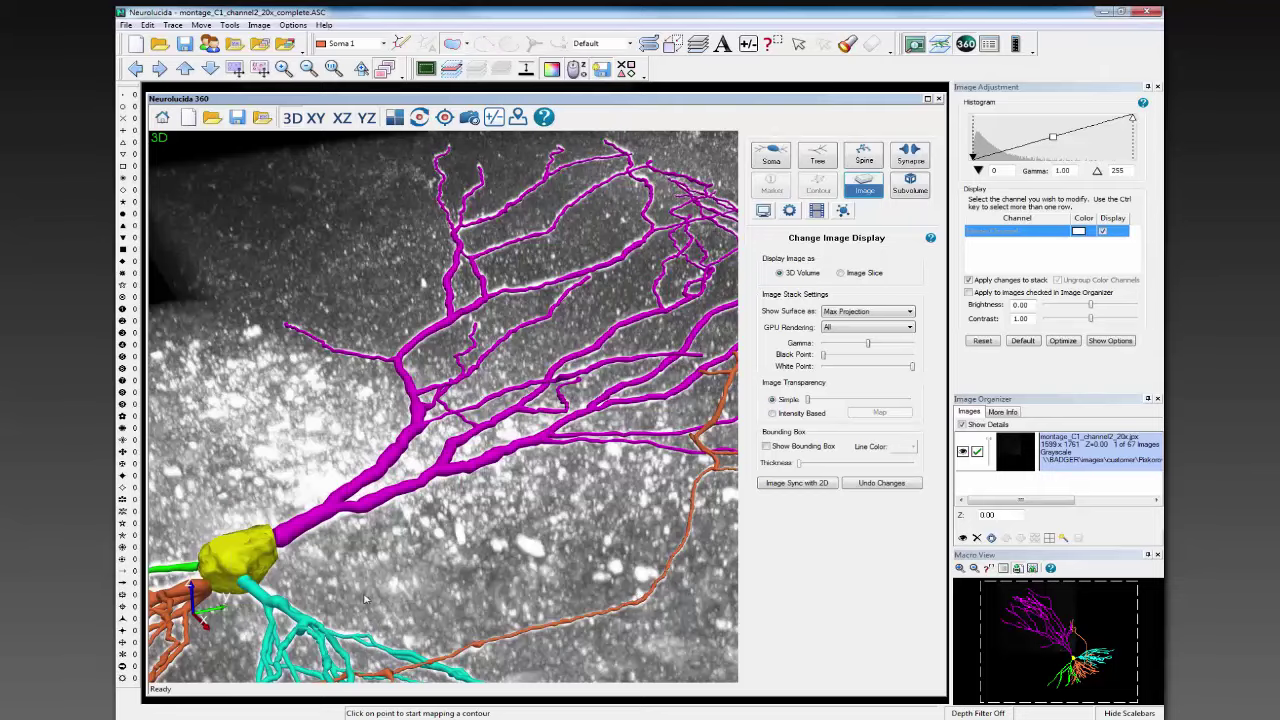
left_click_drag(365, 599, 427, 572)
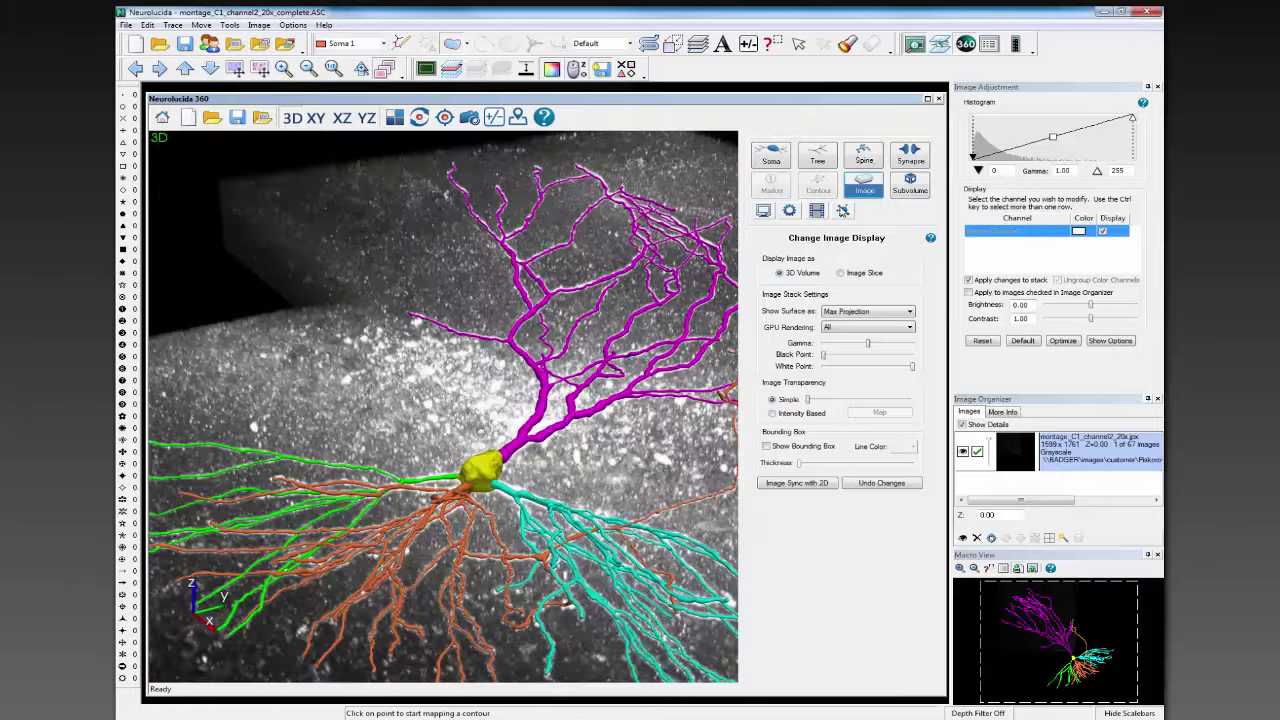
- Apply post-processing to the reconstruction, smoothing the soma-tree joins, the somas and the tree branches
left_click(843, 210)
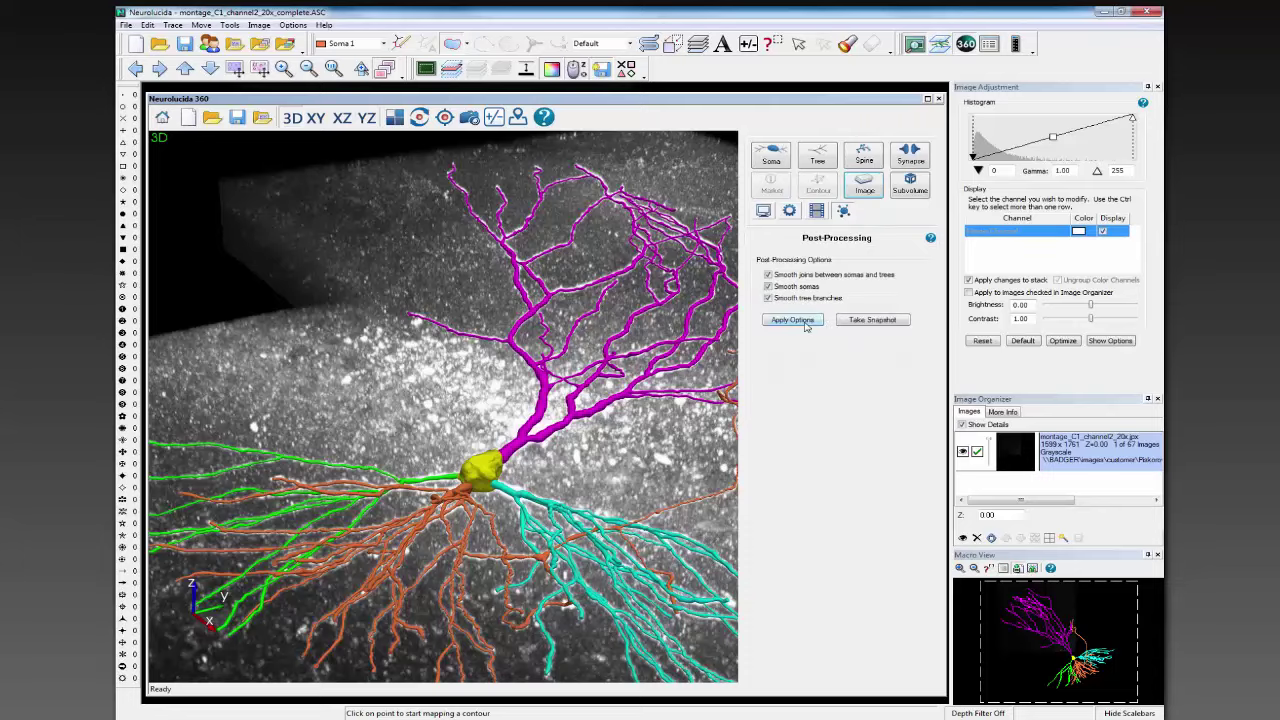
left_click(808, 320)
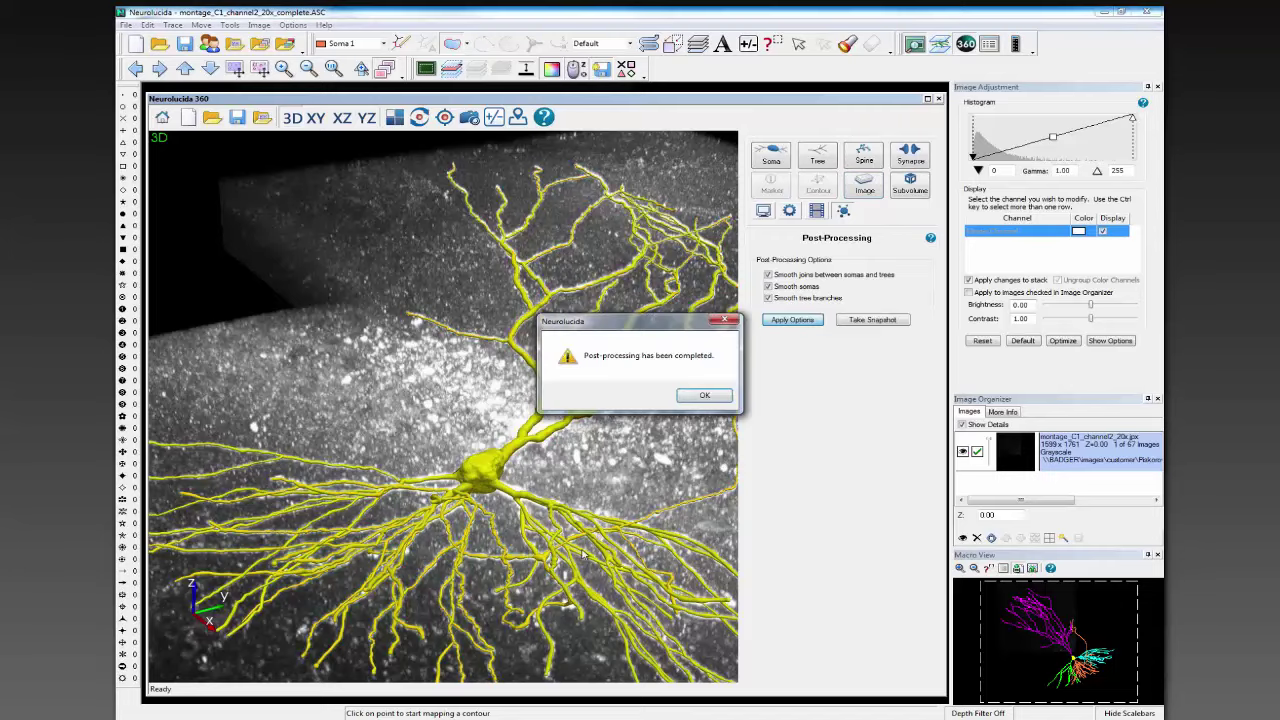
left_click(684, 415)
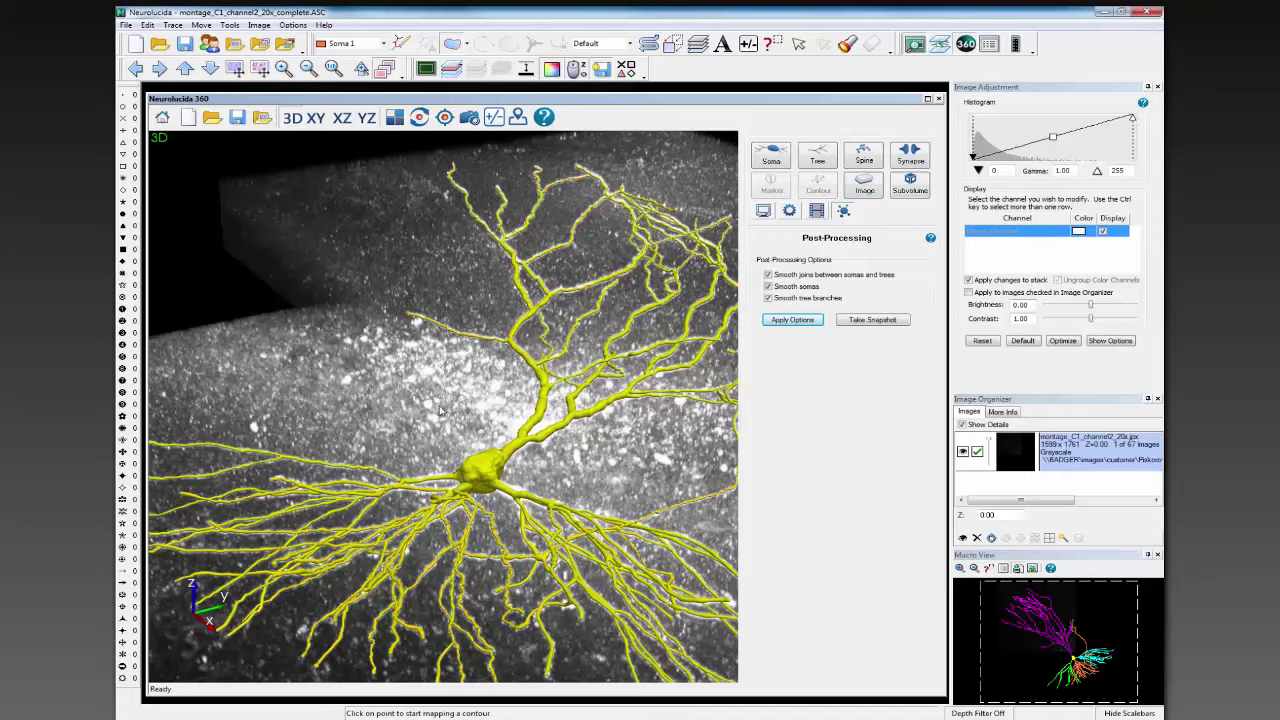
- Inspect the post-processed neuron in 3D around the soma, its dendrite joins and the lower branches
scroll(458, 467, "up", 3)
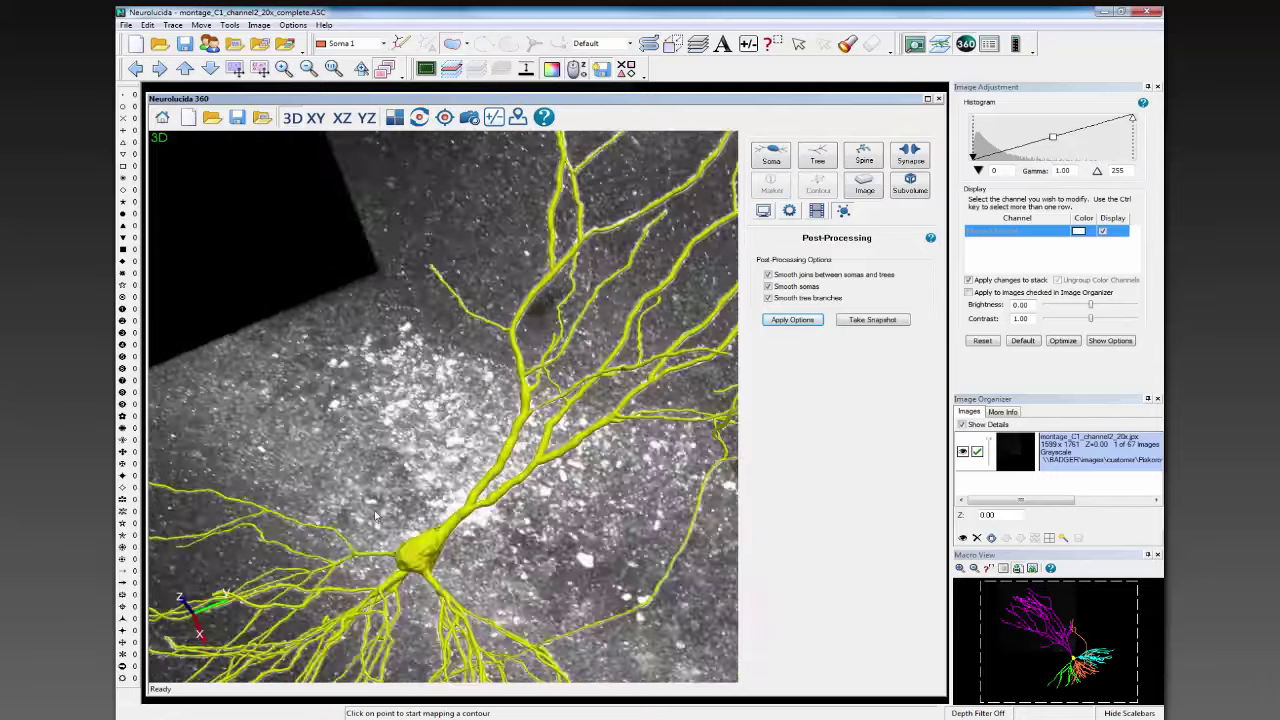
left_click_drag(376, 515, 490, 486)
scroll(506, 555, "up", 2)
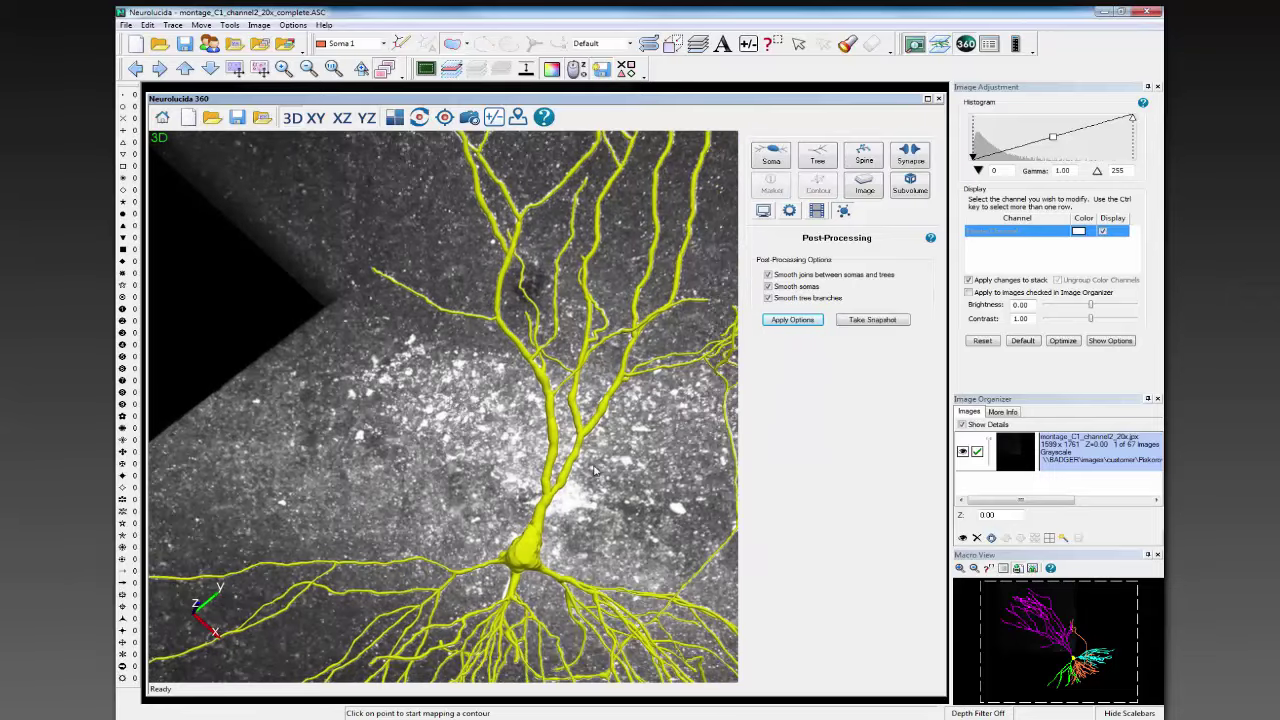
right_click_drag(643, 525, 540, 362)
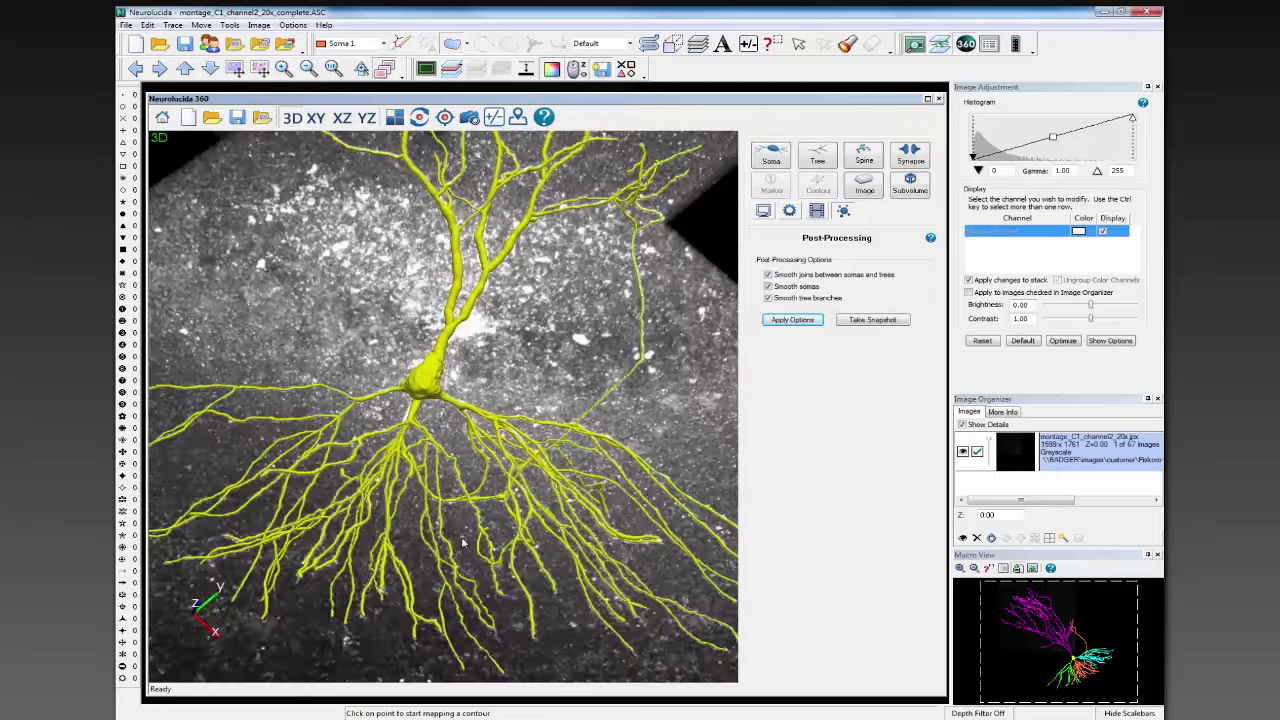
left_click_drag(465, 543, 563, 515)
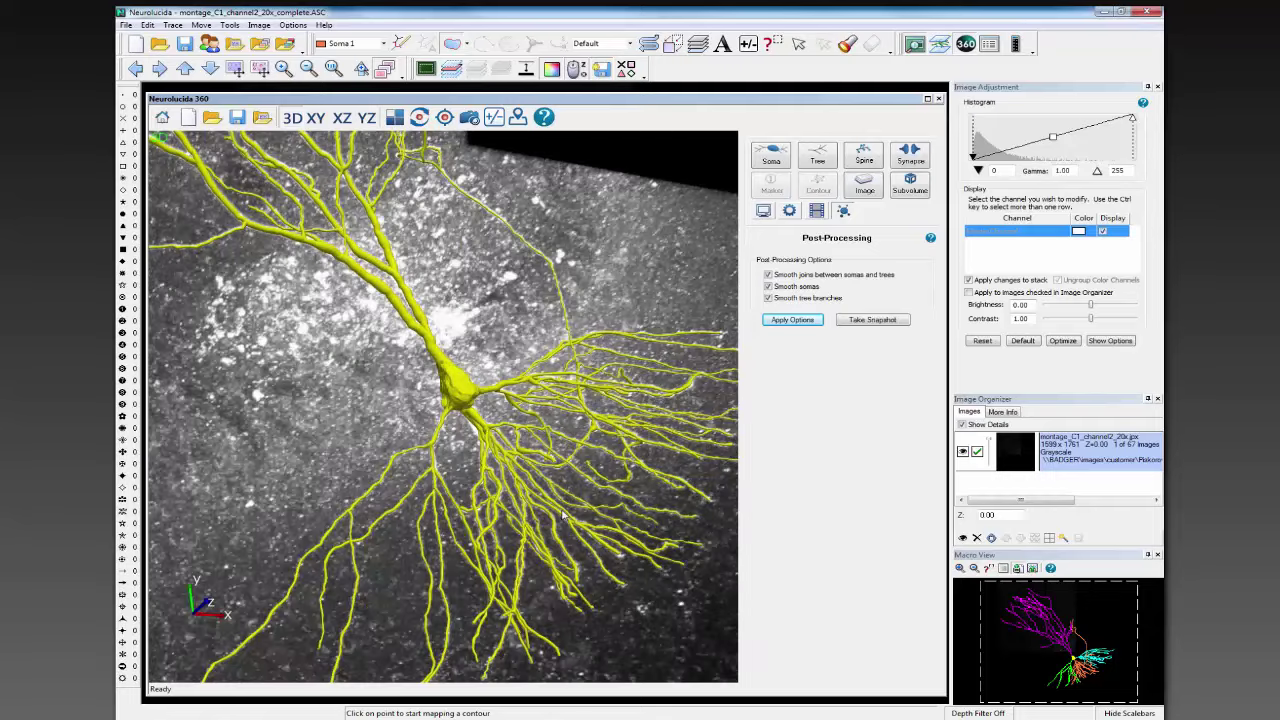